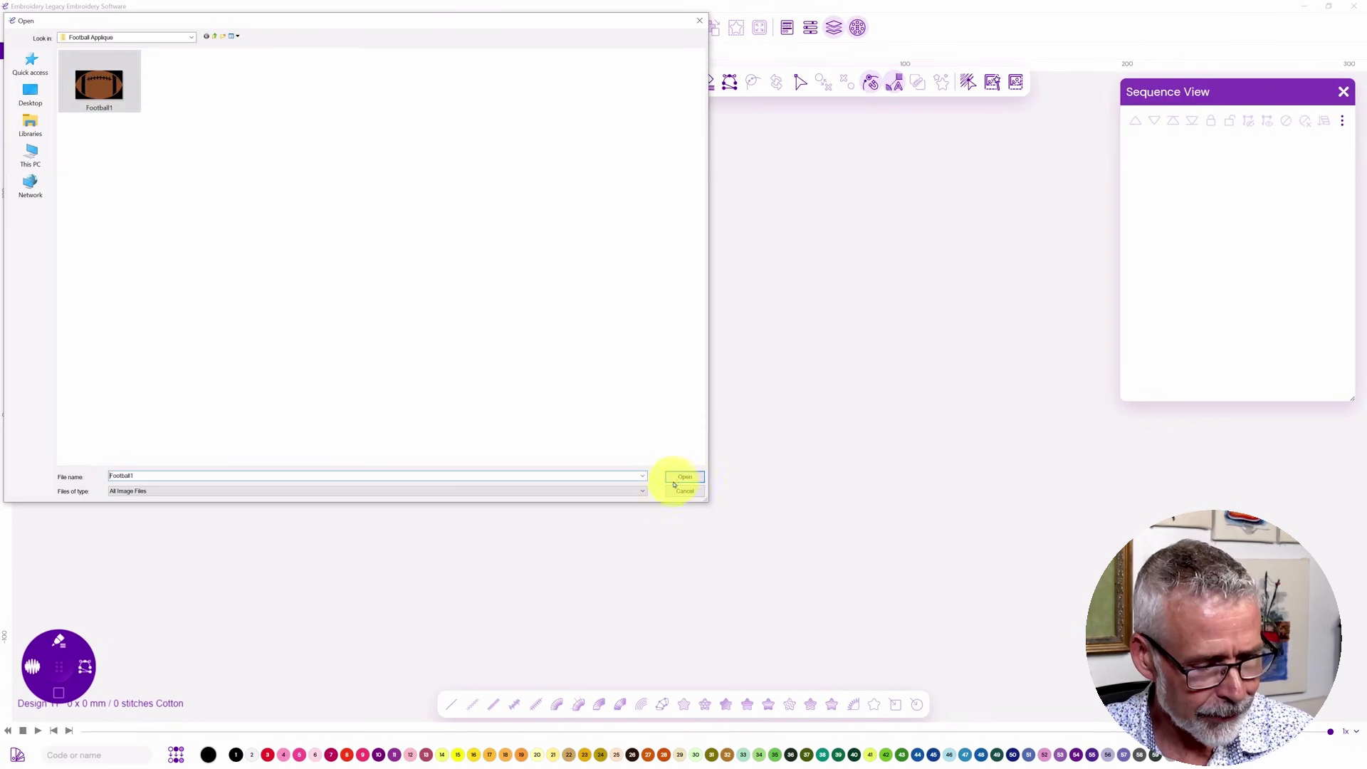
Load the Football1 image as the backdrop and select it for editing.
click(676, 477)
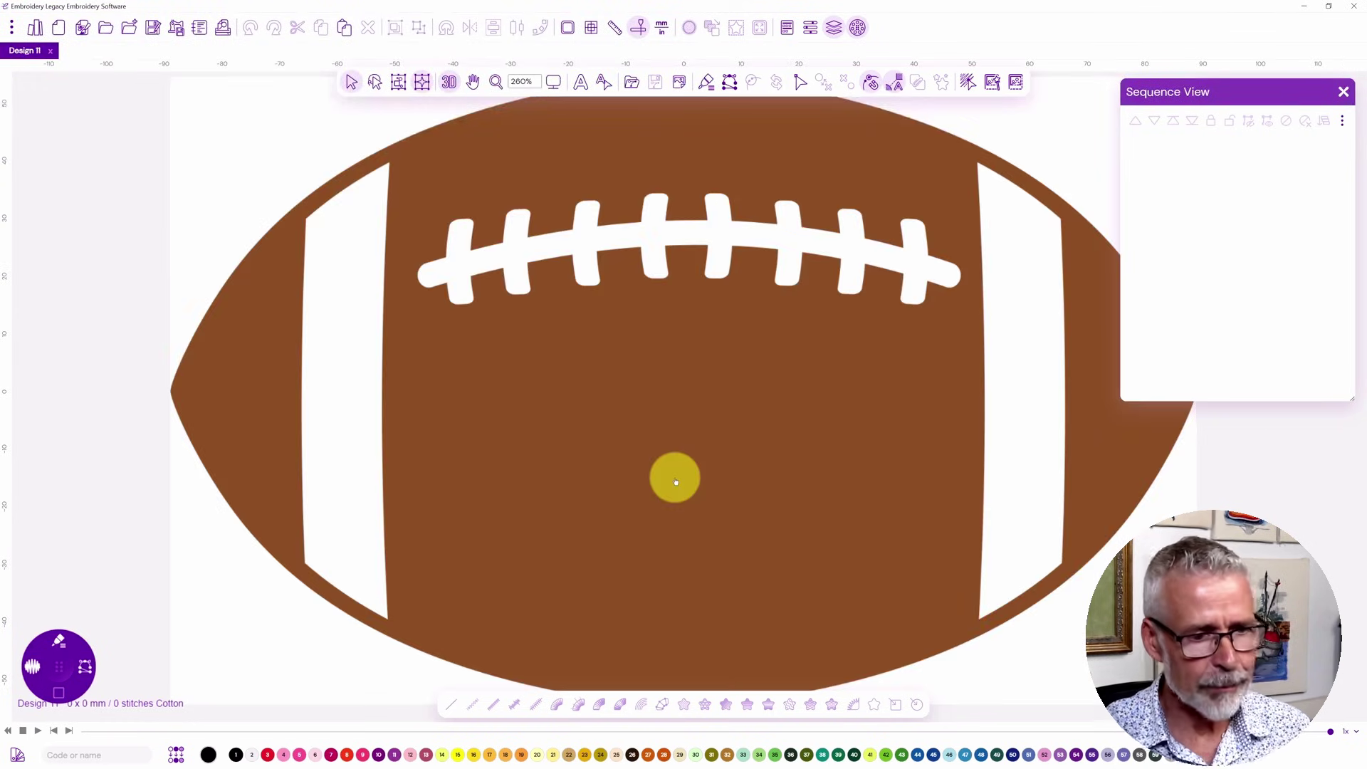
click(678, 82)
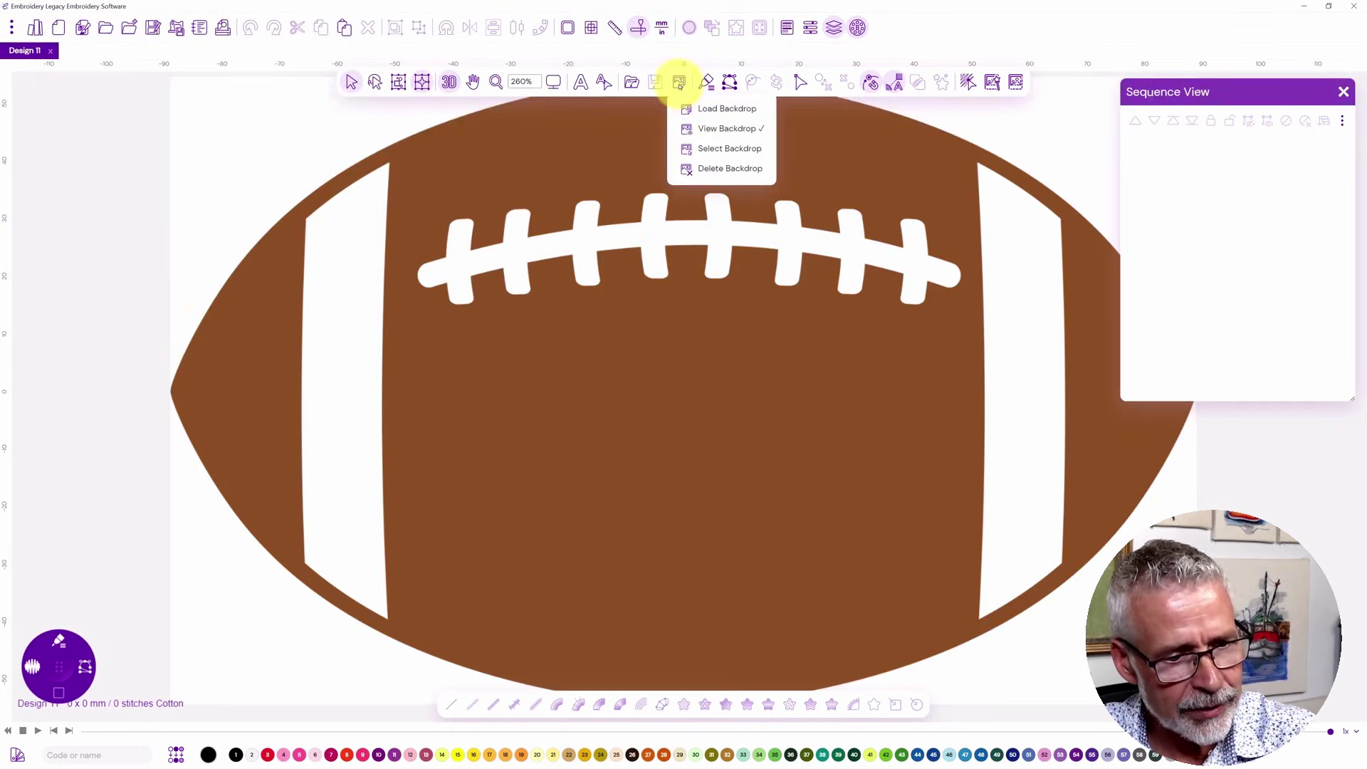
click(721, 149)
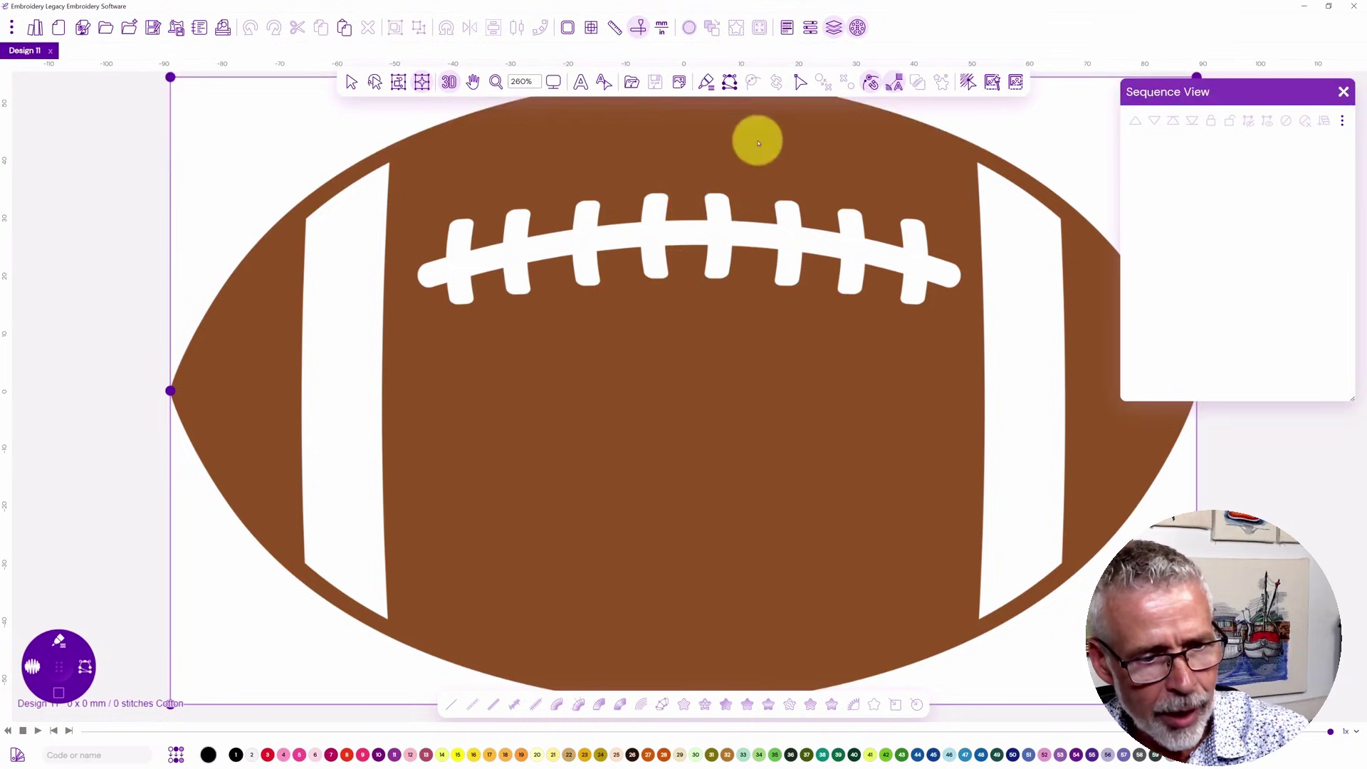
Switch the measurement units to inches and set the backdrop's width to 6 in, keeping its aspect ratio.
click(810, 27)
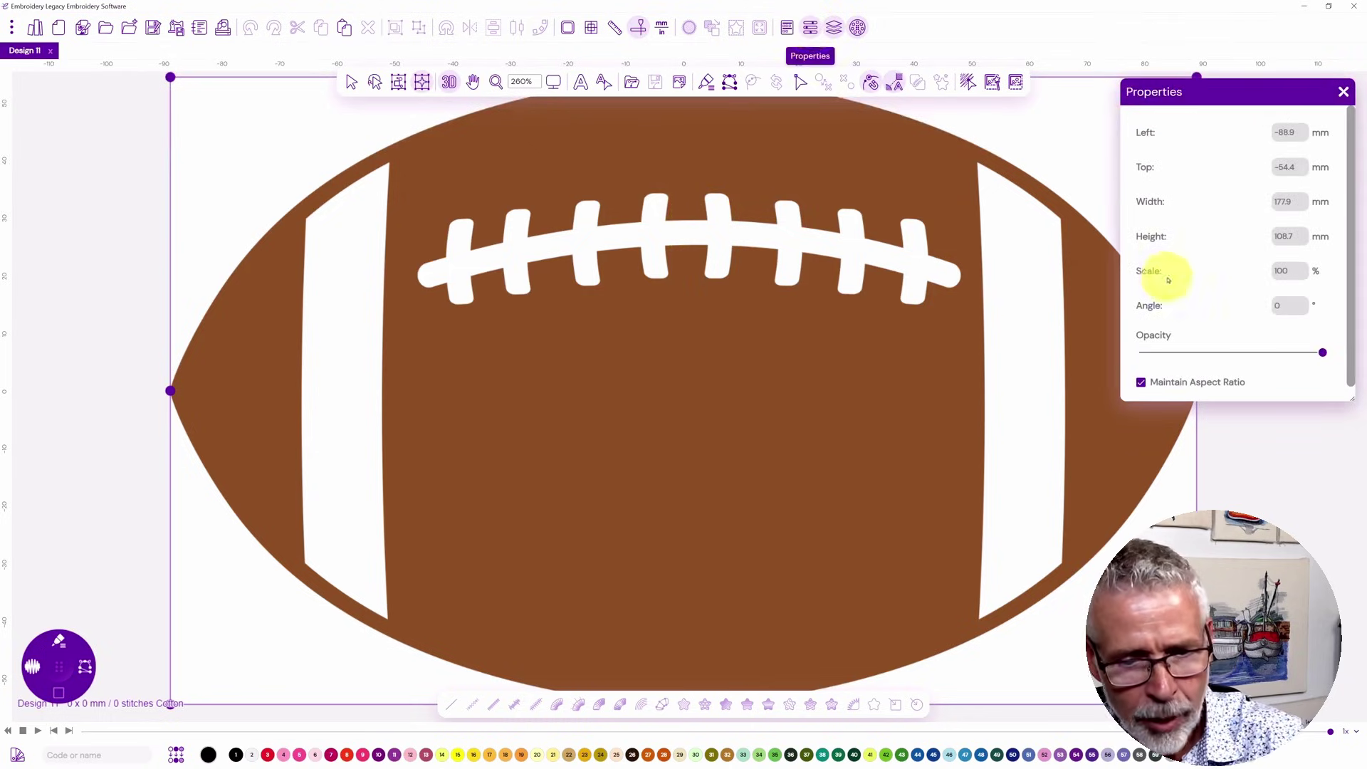
click(661, 28)
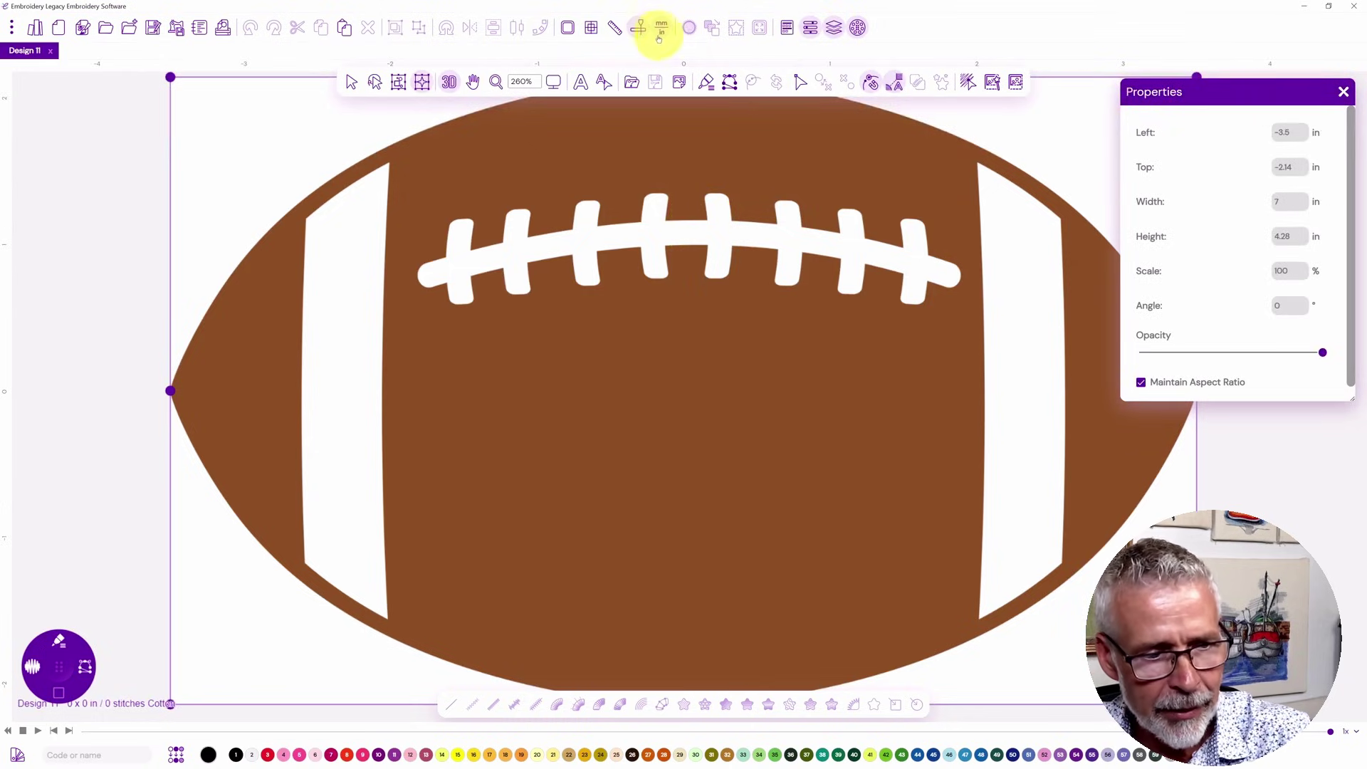
click(1274, 201)
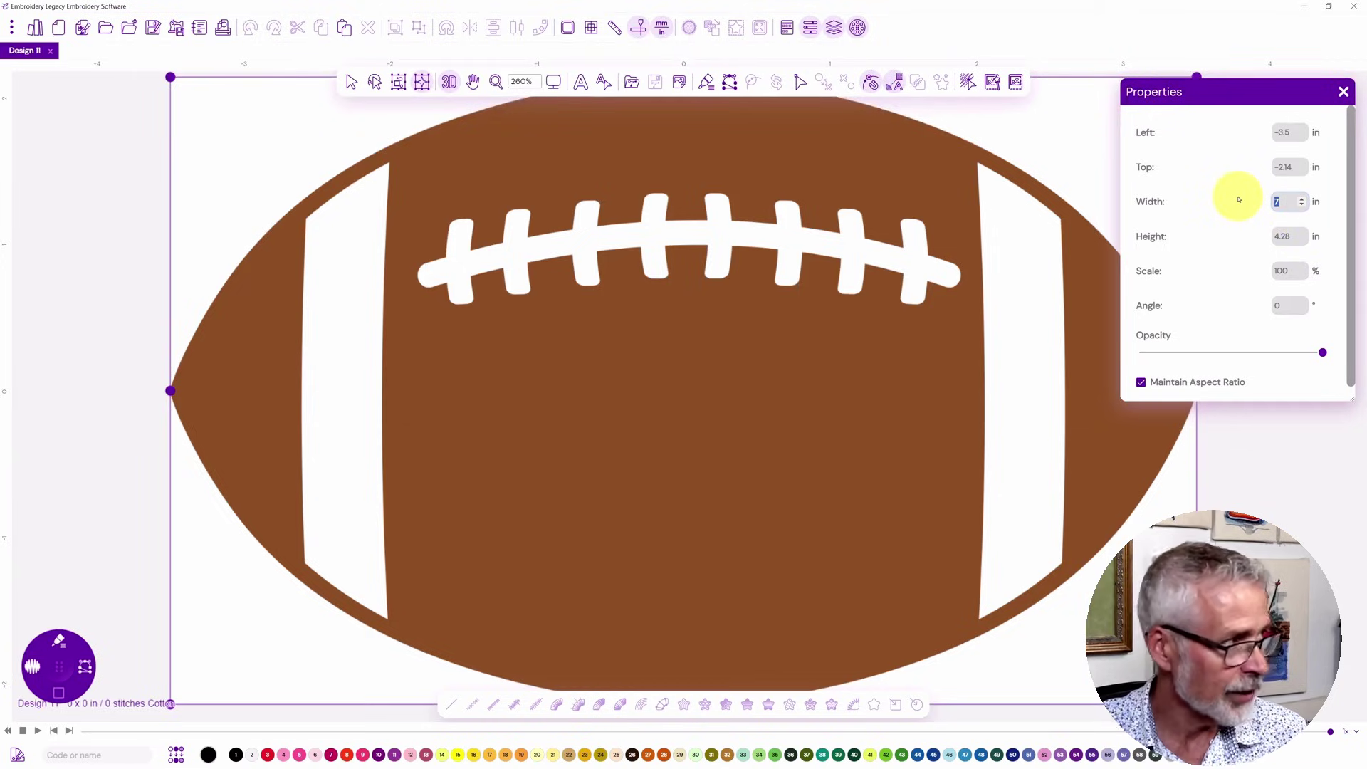
text(6)
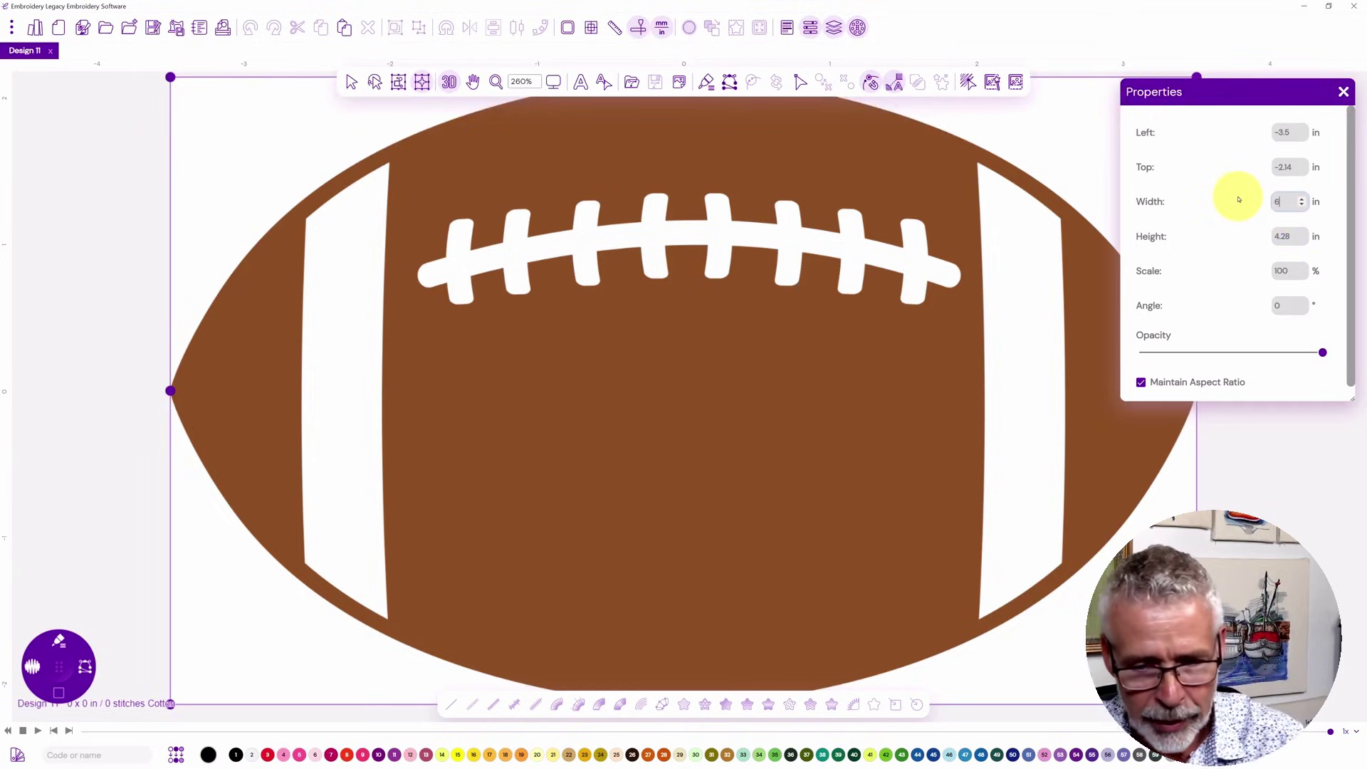
Lower the football backdrop's opacity to roughly a third and deselect the backdrop.
click(1203, 353)
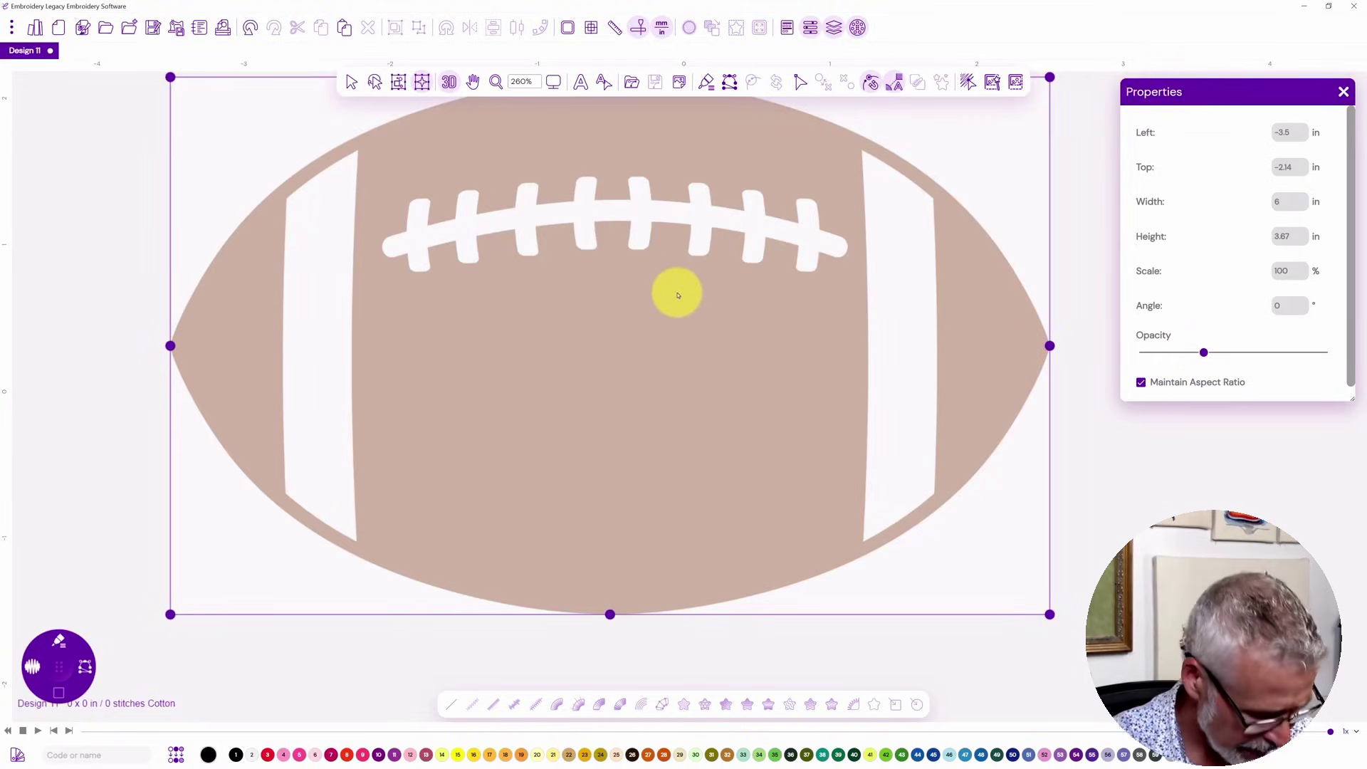
drag(616, 290, 622, 351)
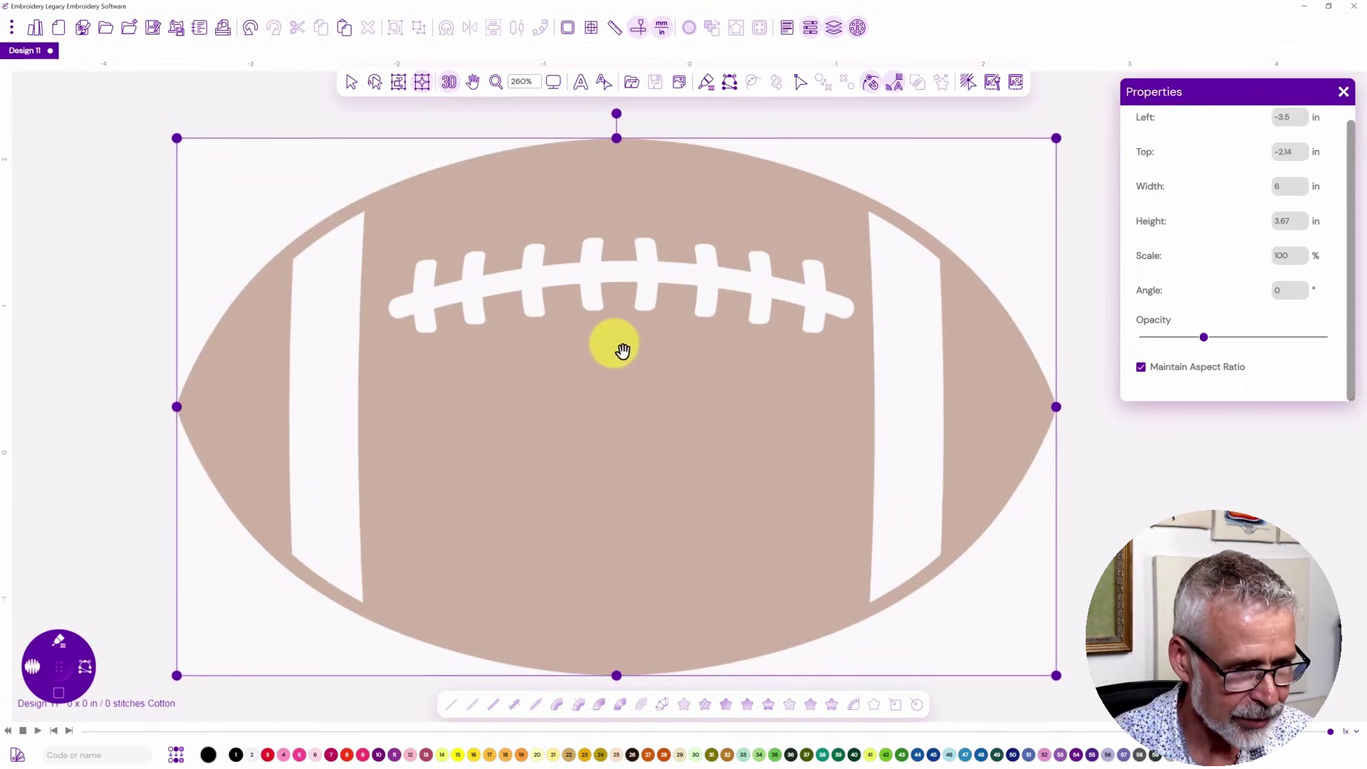
click(122, 296)
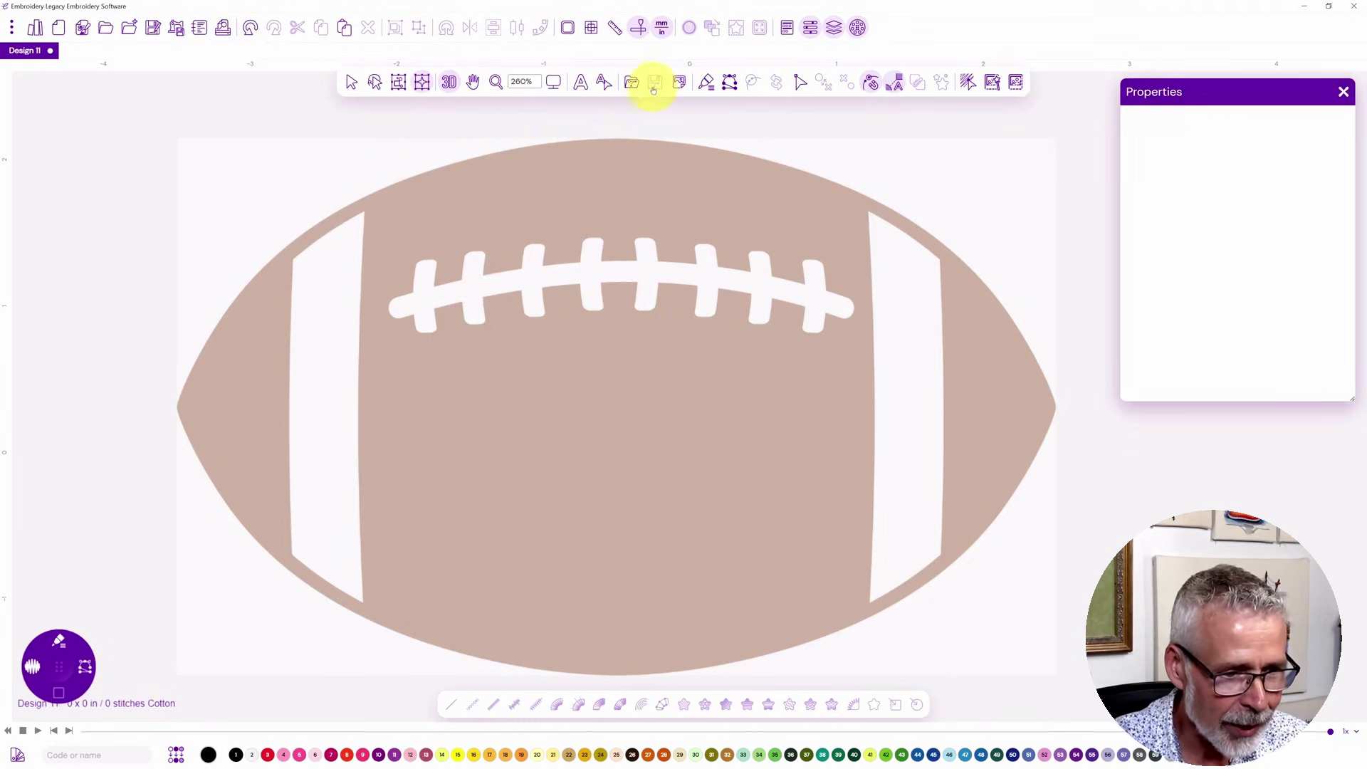
Measure the football's left white stripe in inches, then switch to millimetres and measure the stripe and the brown margin at its upper end.
click(614, 27)
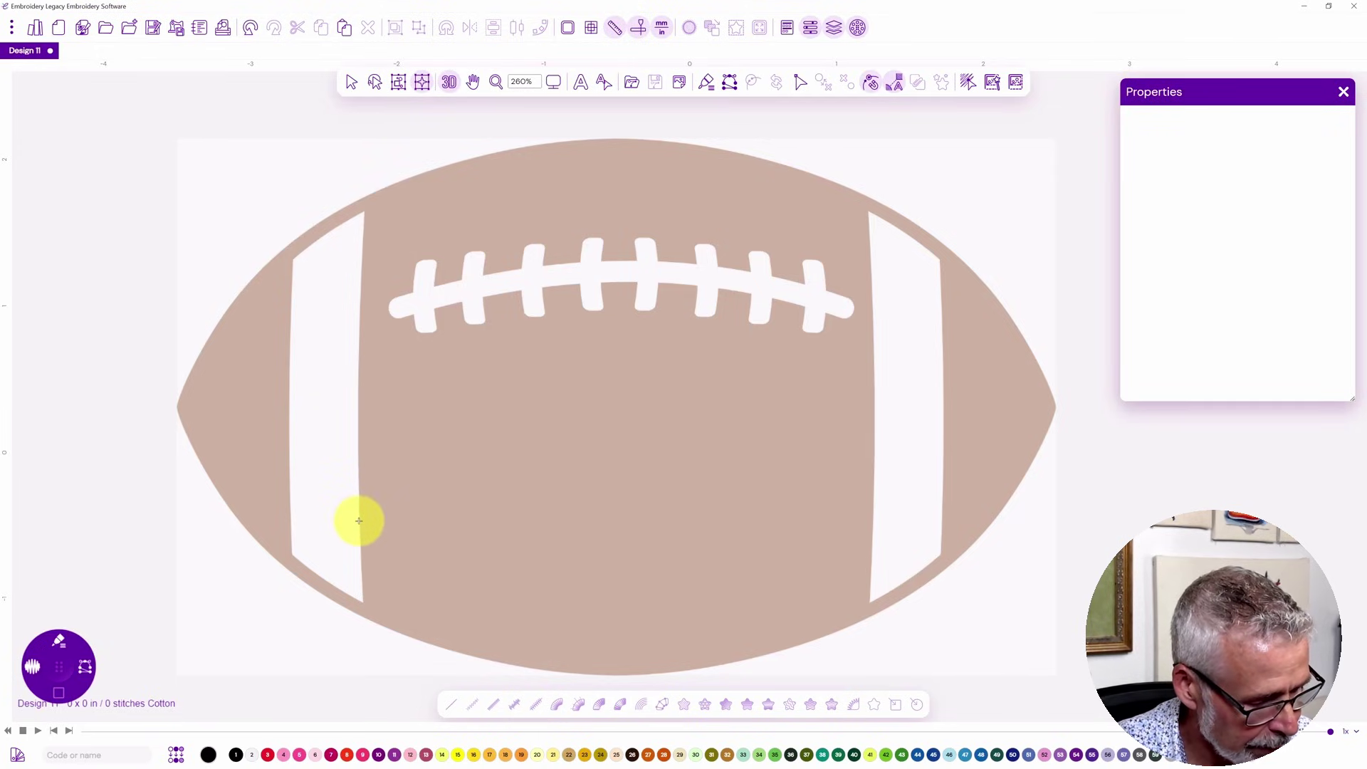
drag(359, 520, 289, 522)
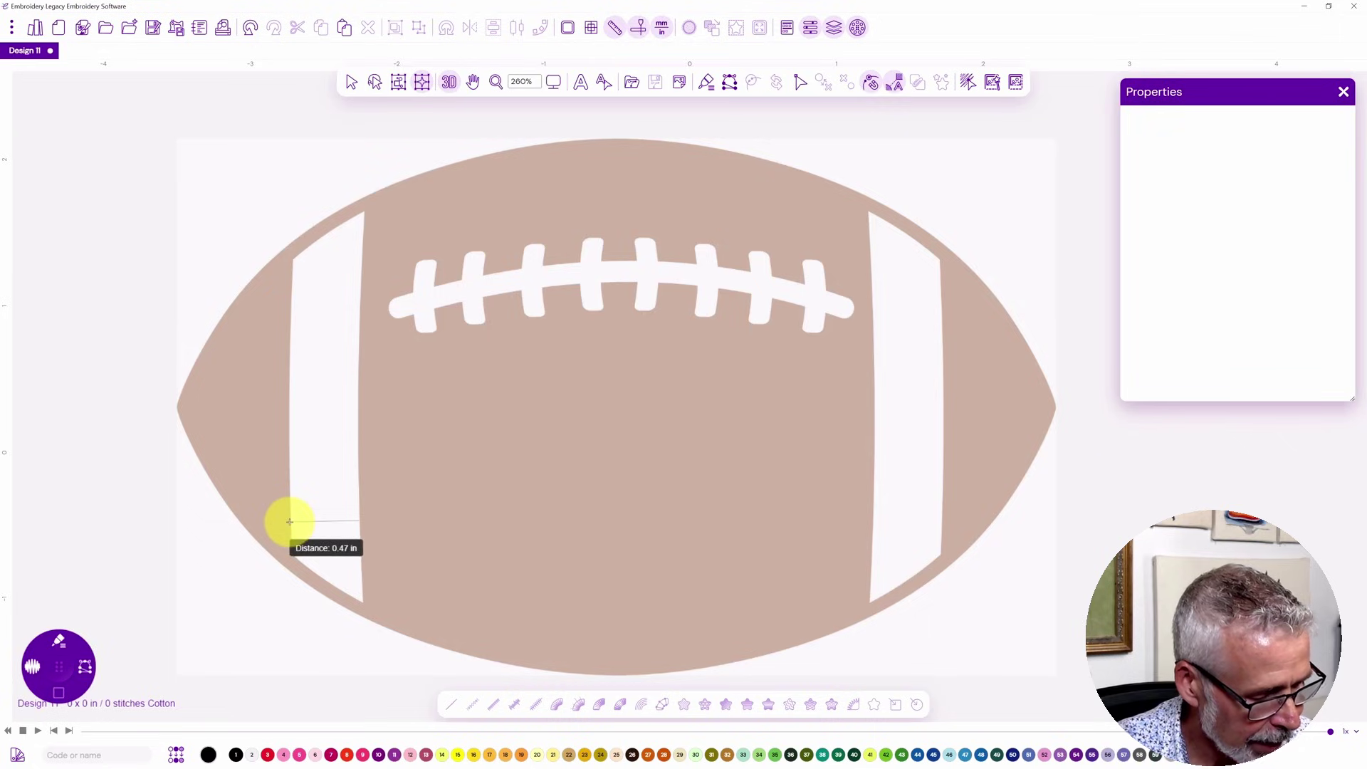
click(661, 27)
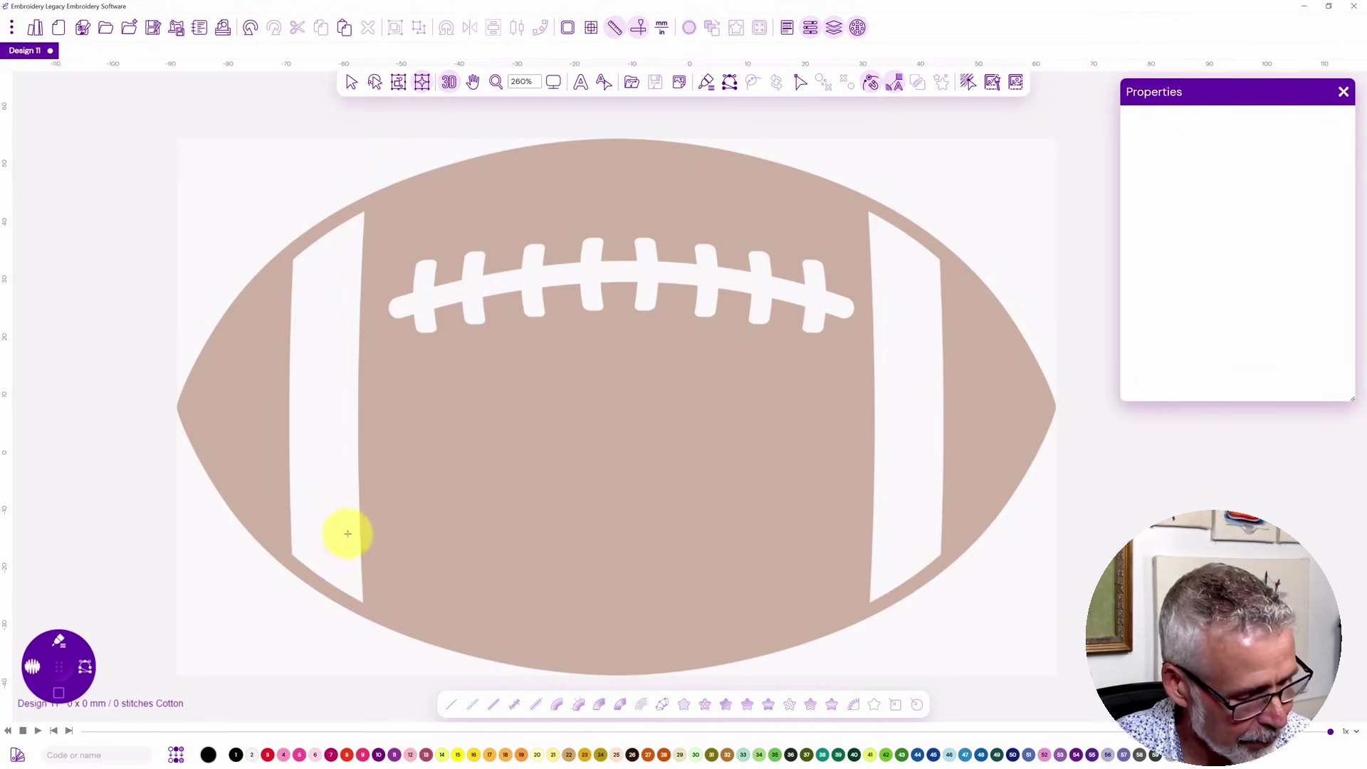
drag(359, 543, 292, 541)
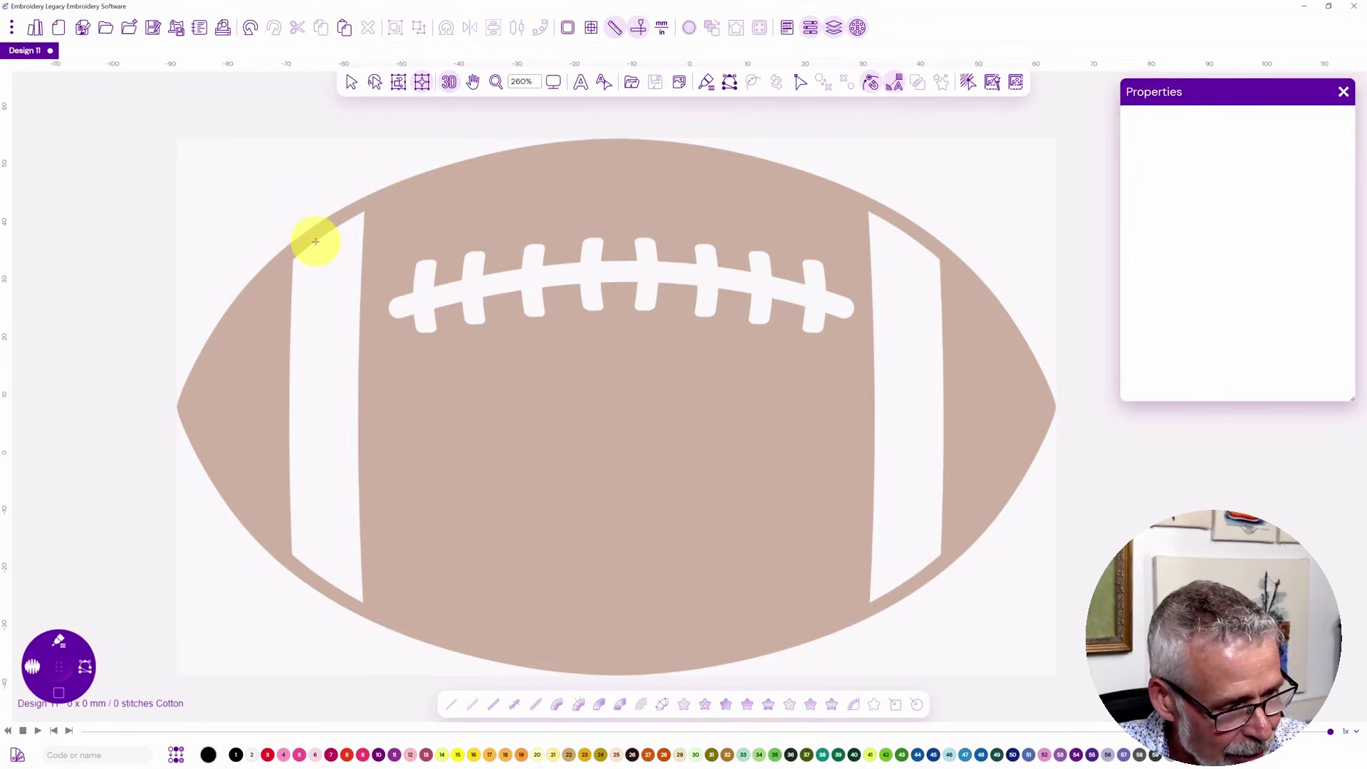
drag(316, 241, 302, 222)
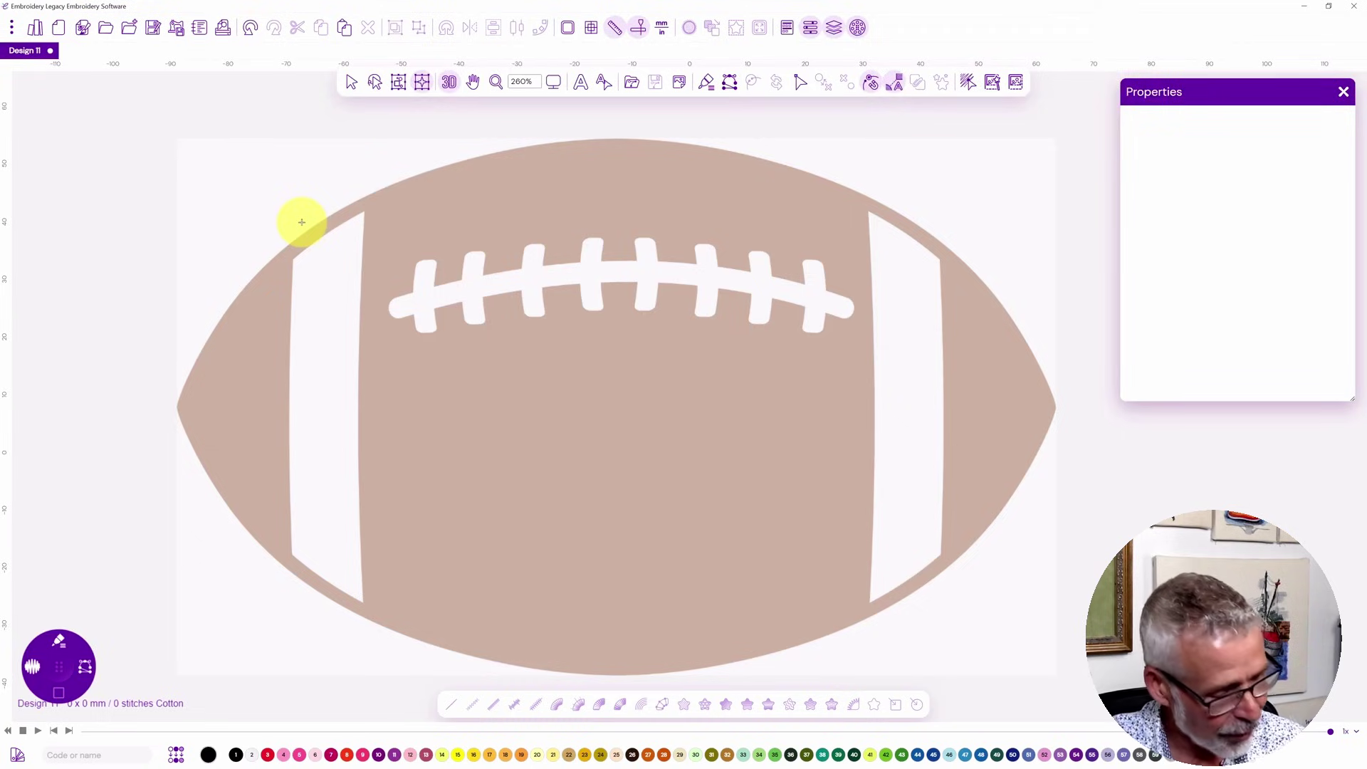
Set up a satin applique object in brown thread colour 32 with a 4 mm border width.
drag(61, 666, 87, 618)
click(103, 614)
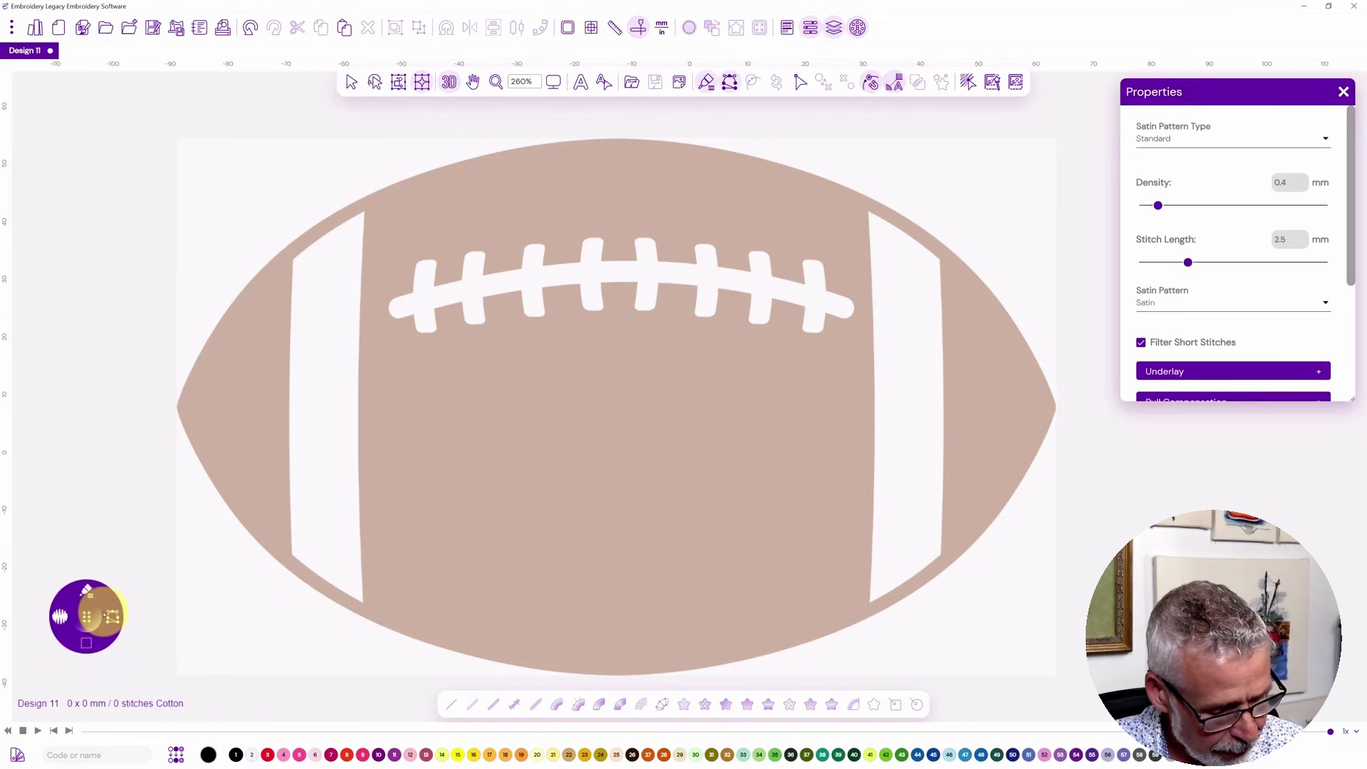
click(728, 755)
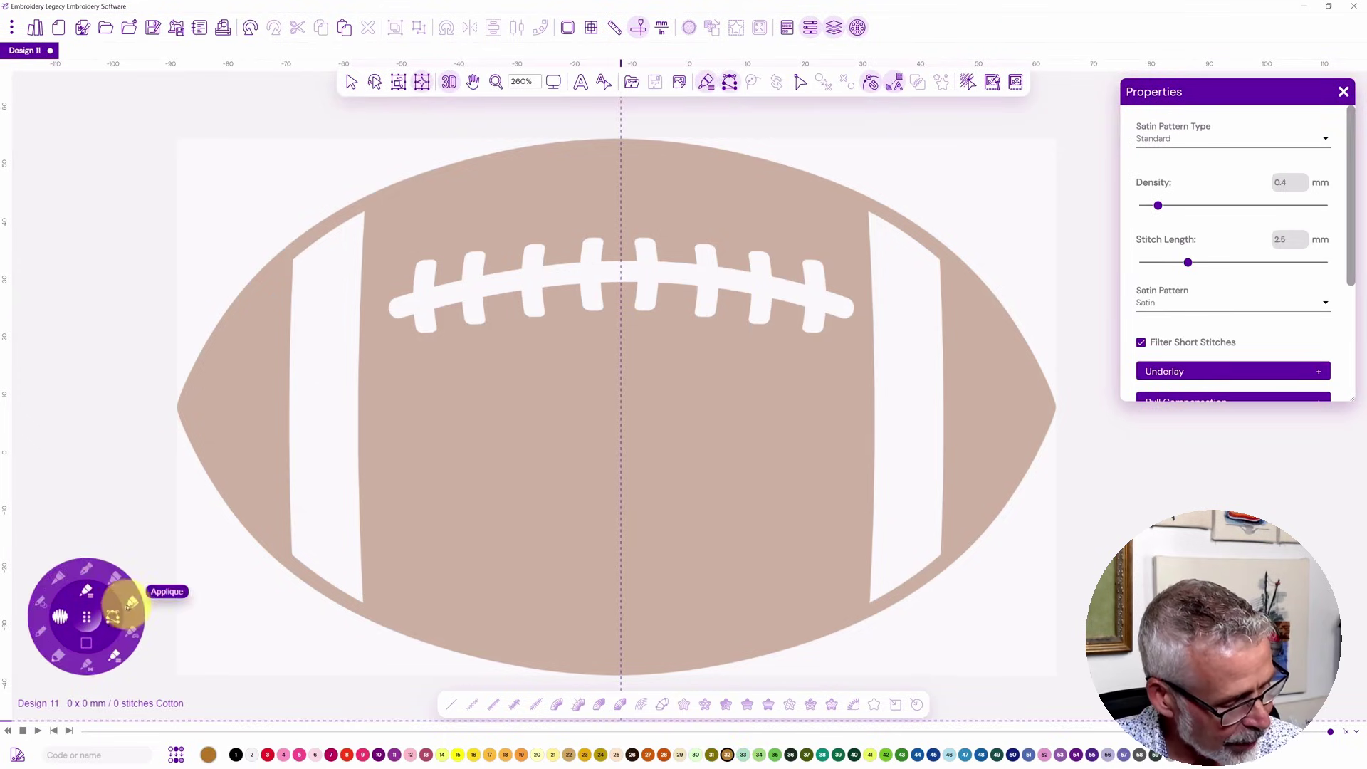
click(131, 602)
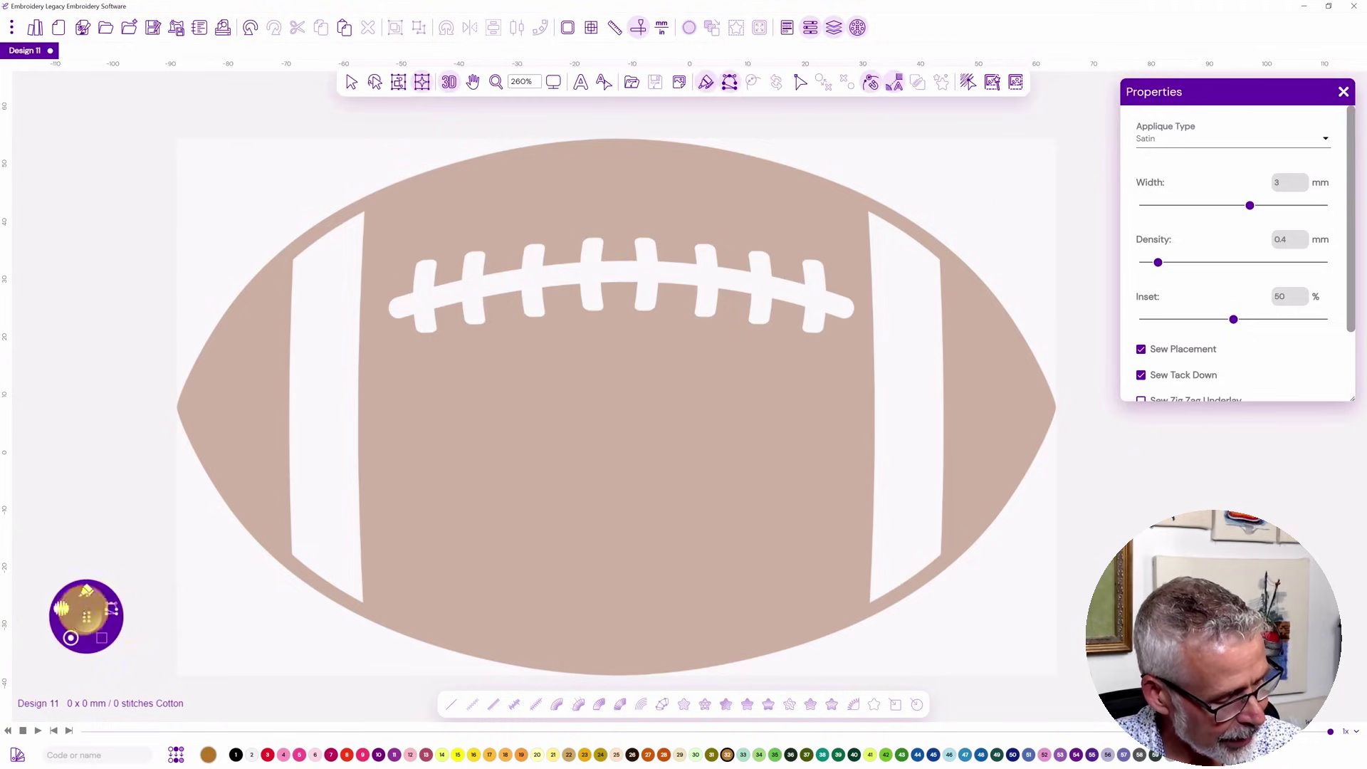
mouse_move(112, 616)
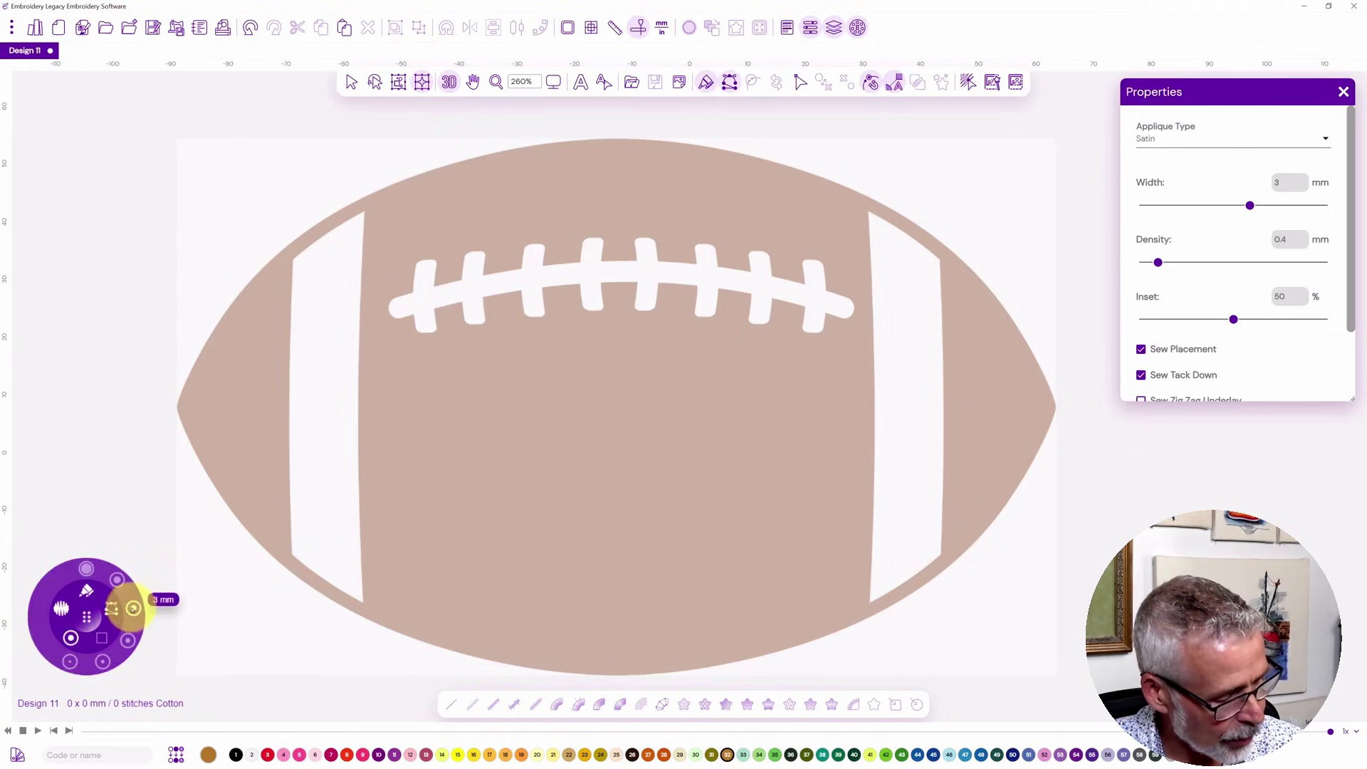
click(117, 579)
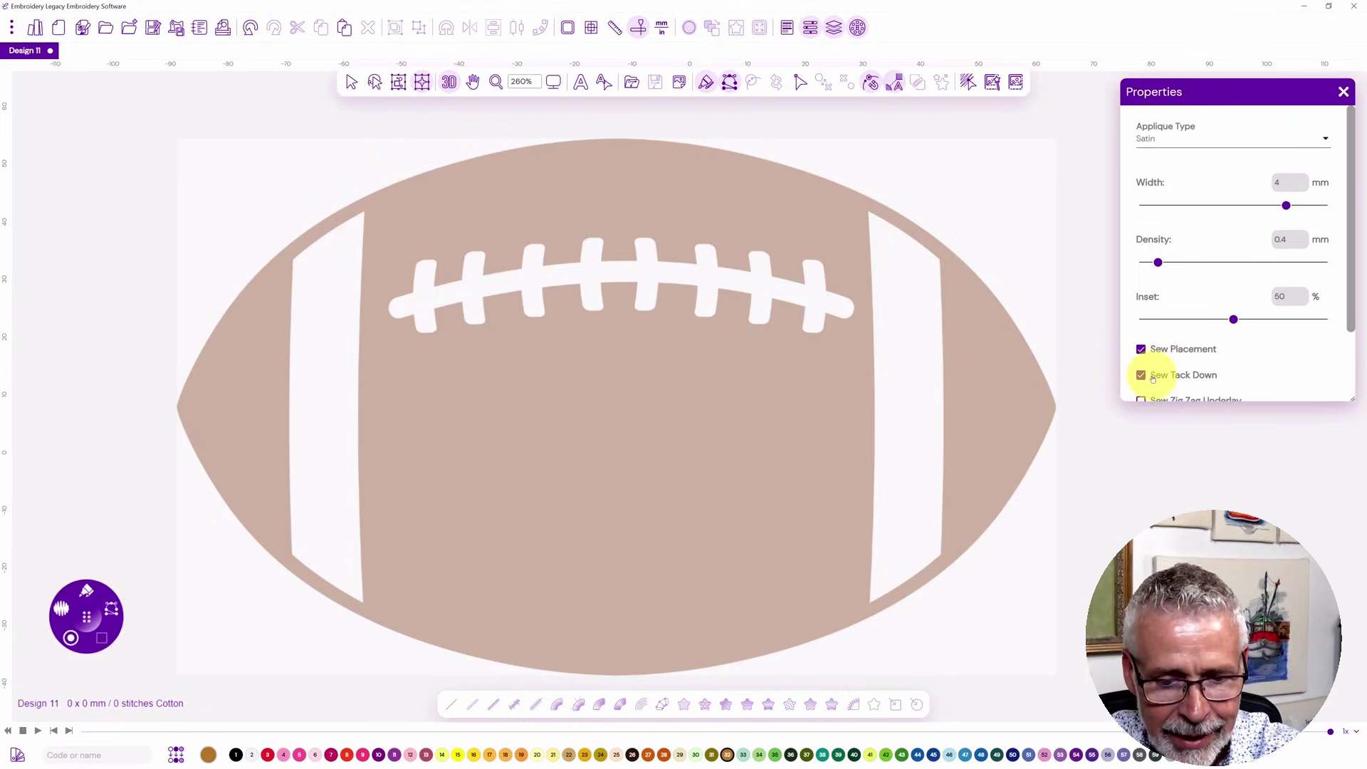
scroll(1343, 290, down, 2)
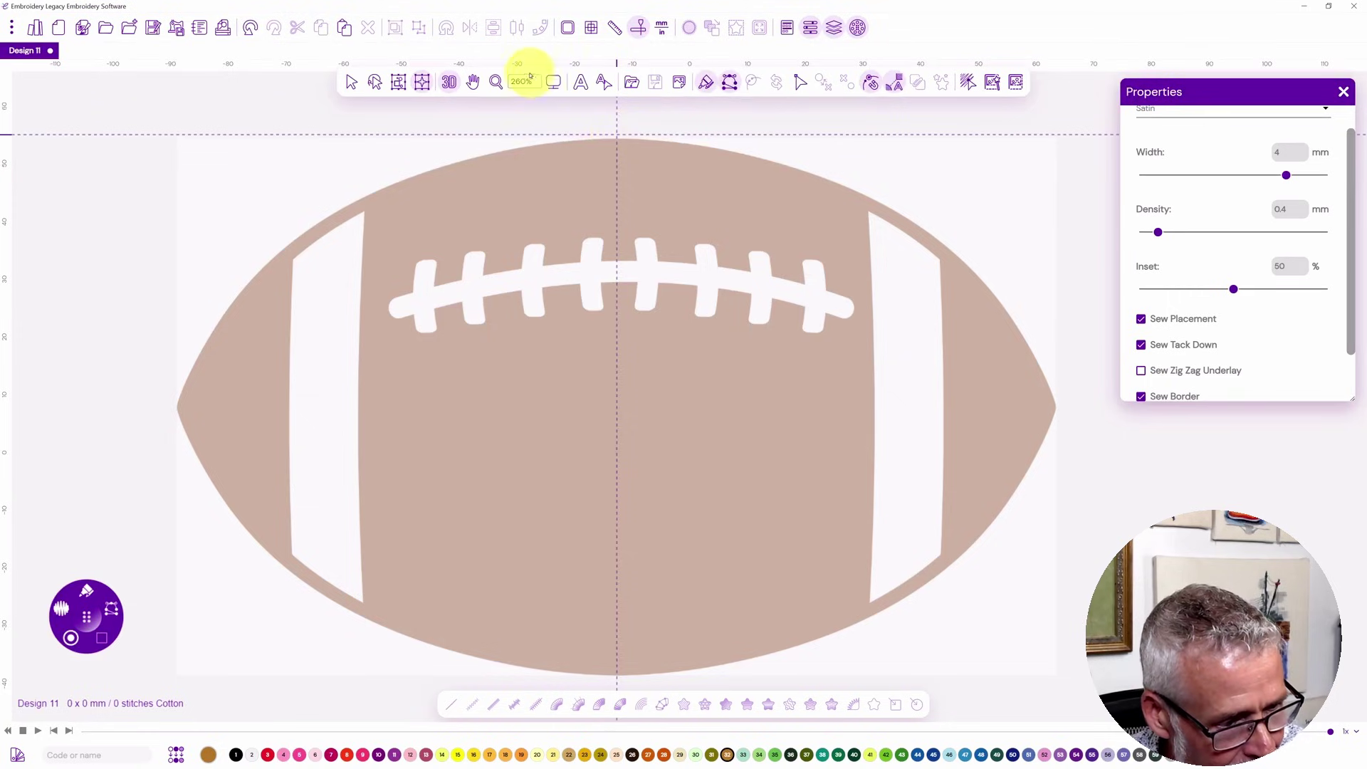
Trace the applique outline from the football's top centre along its upper-left edge to the left tip.
click(553, 82)
click(584, 171)
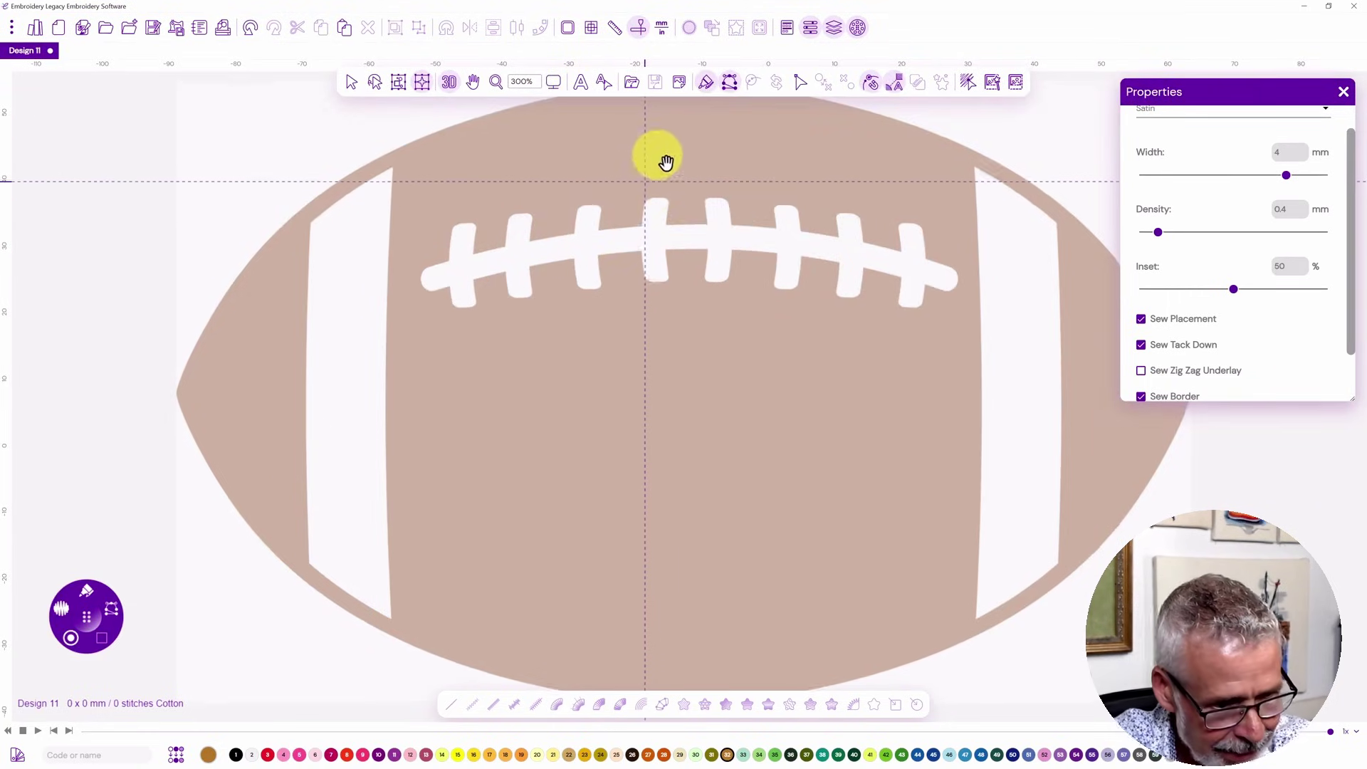
scroll(656, 153, up, 2)
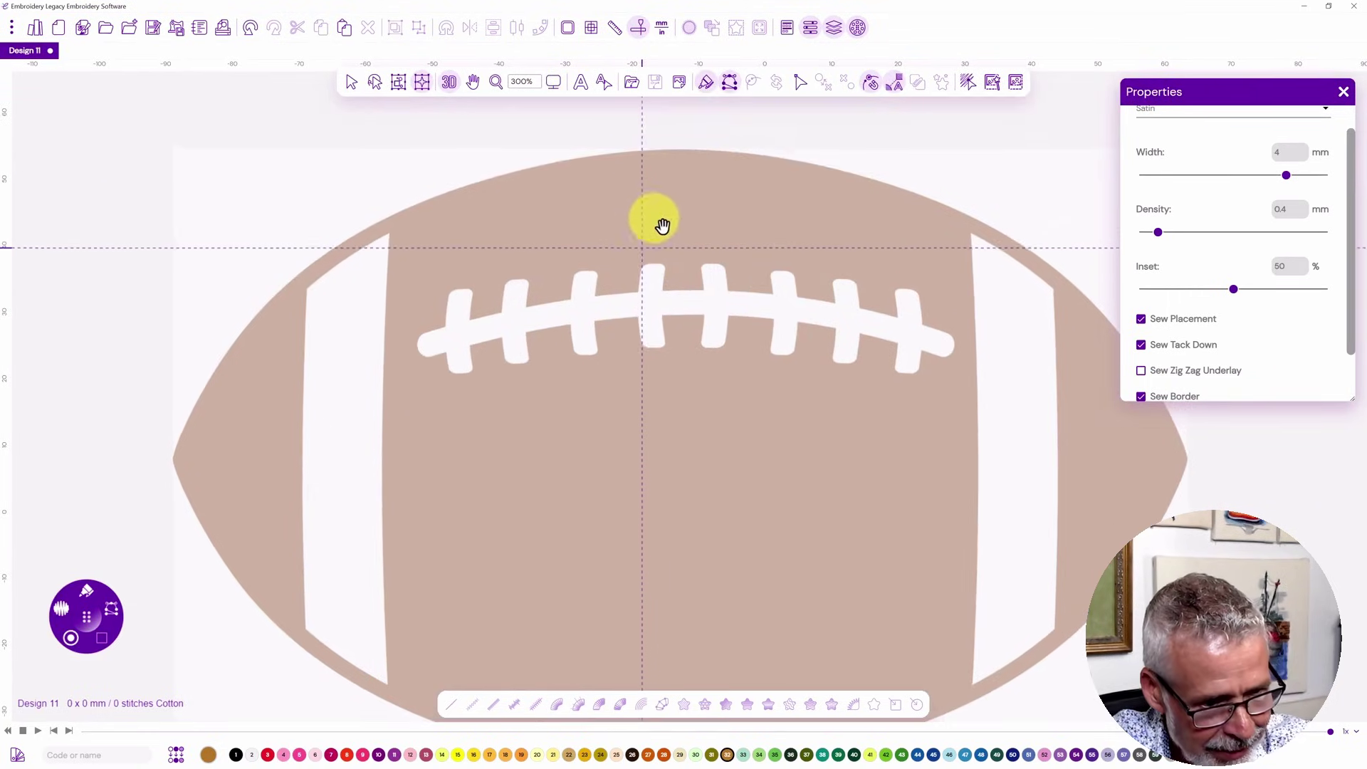
click(669, 149)
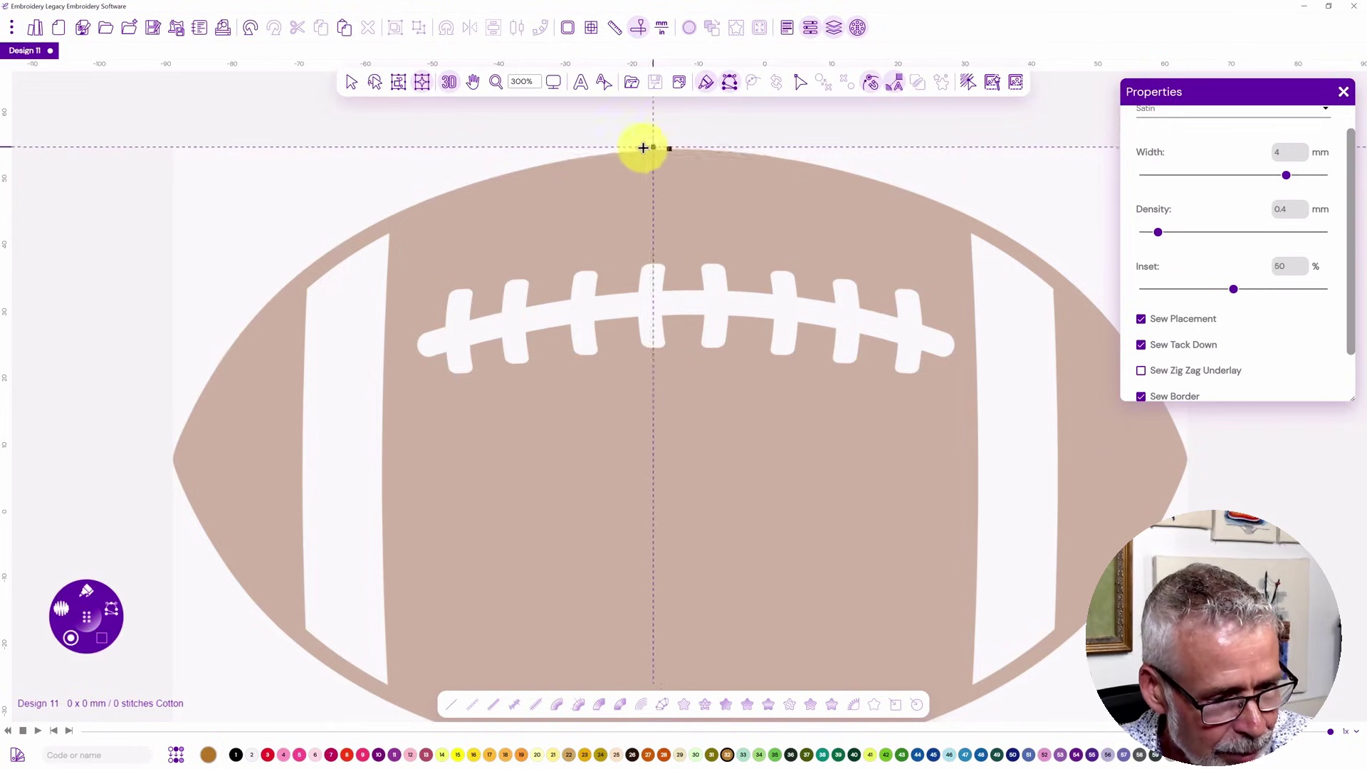
click(613, 152)
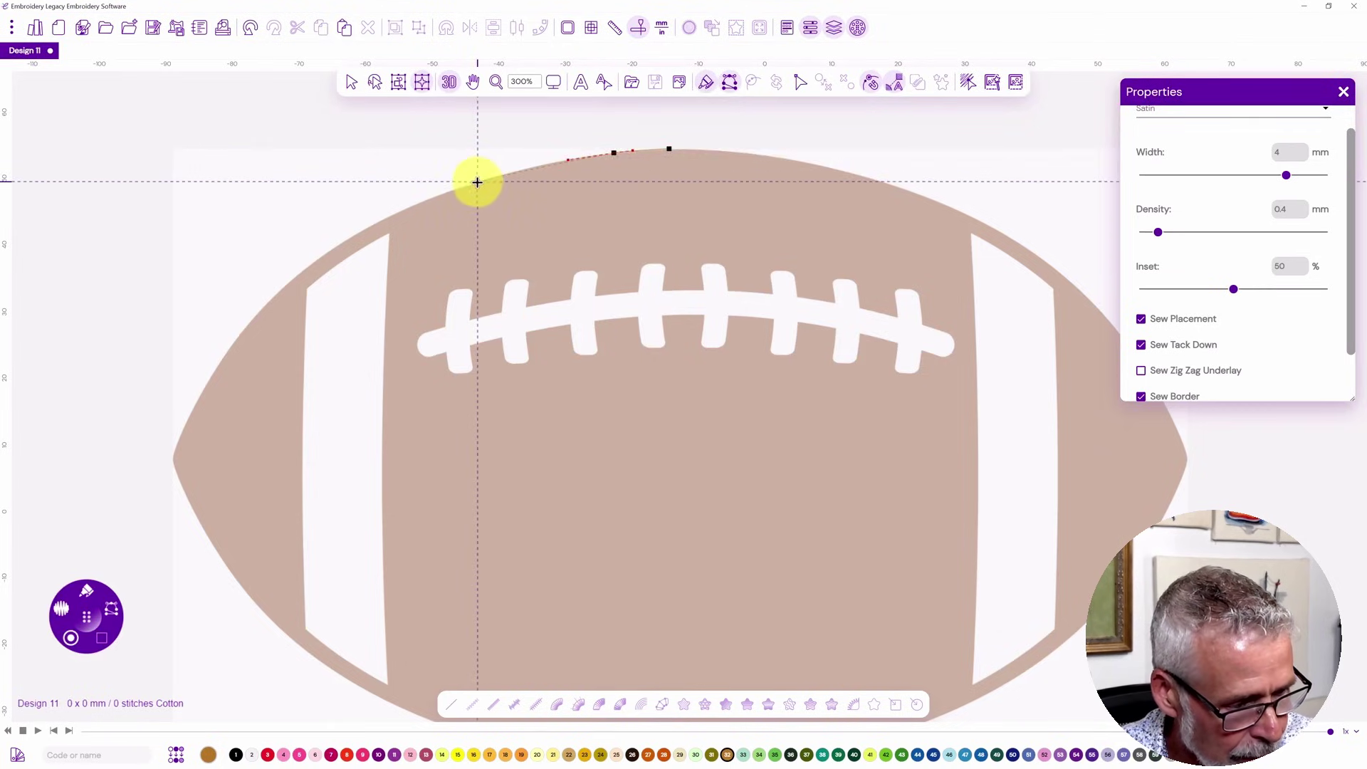
click(477, 182)
click(348, 238)
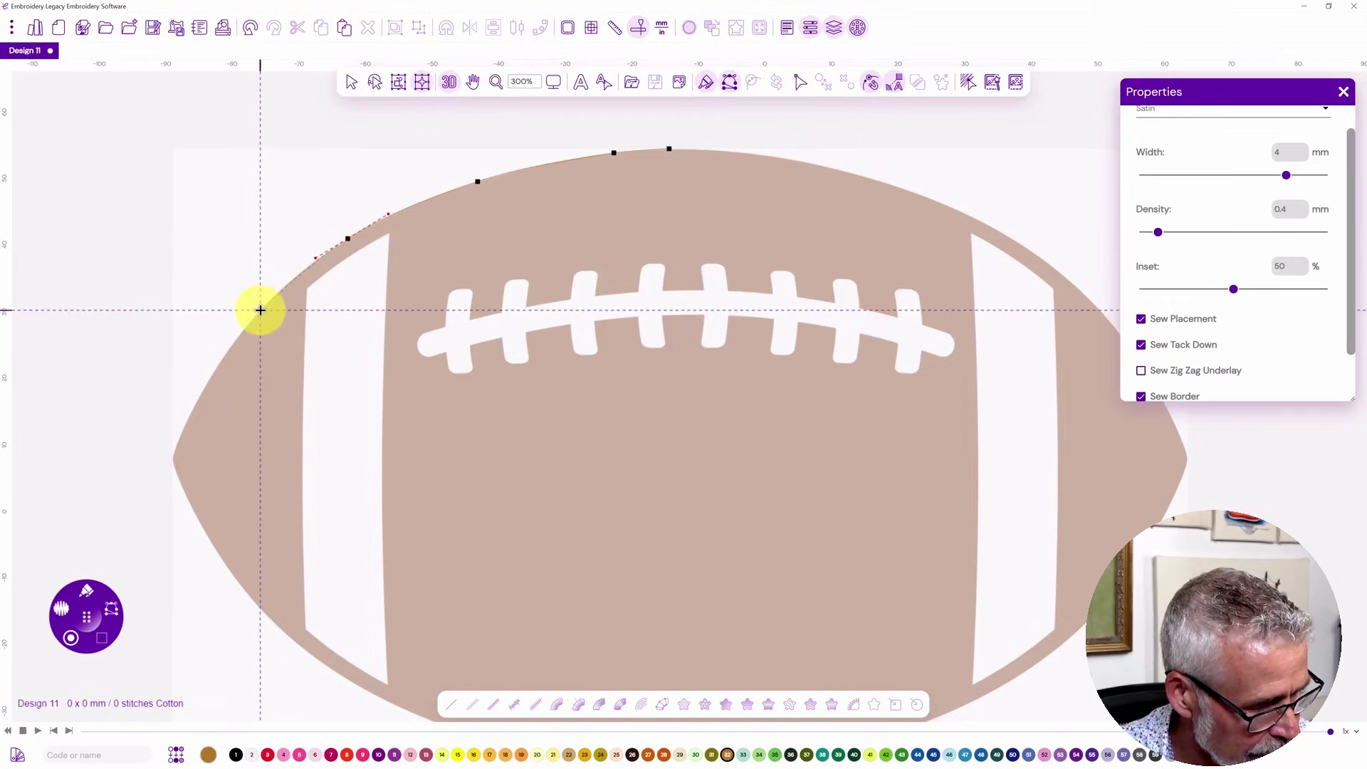
click(261, 311)
click(202, 393)
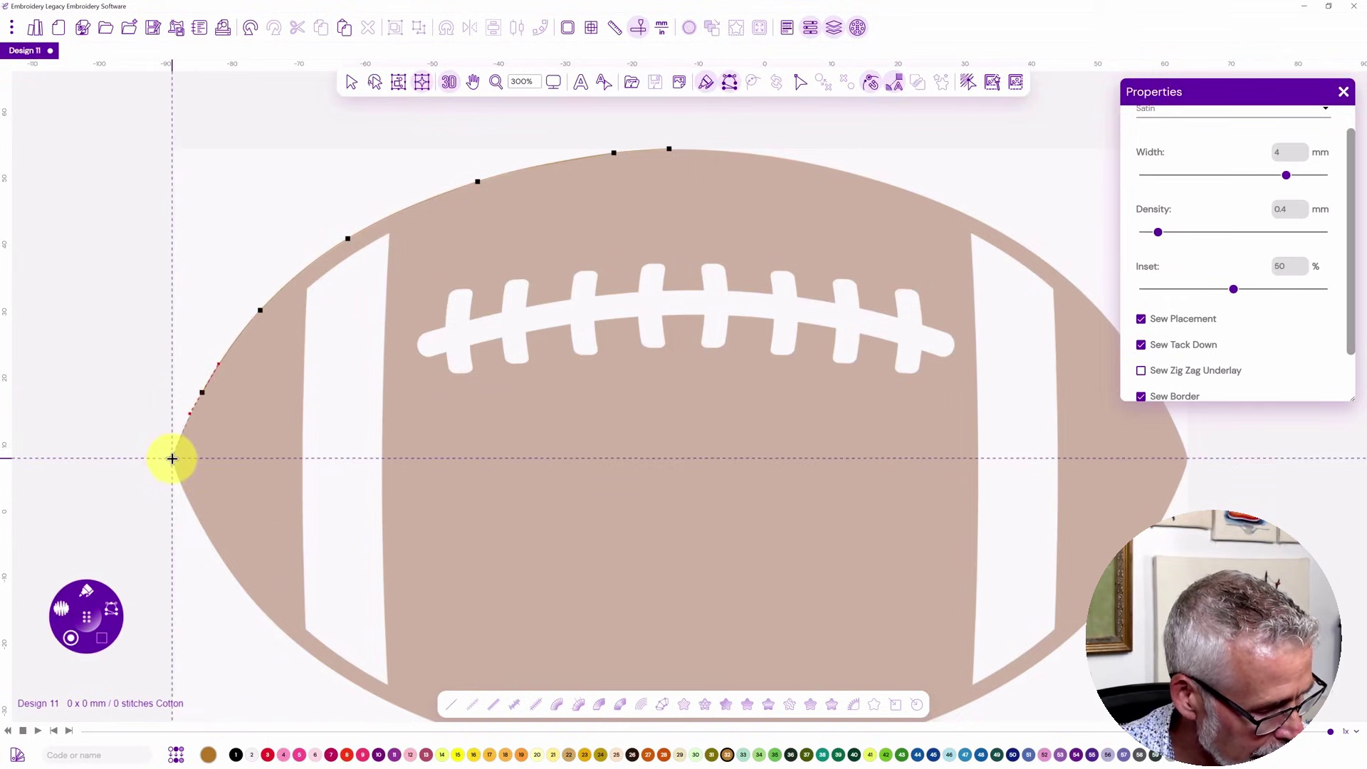
click(172, 458)
Continue the applique outline from the left tip along the football's lower-left edge to the bottom centre.
click(195, 512)
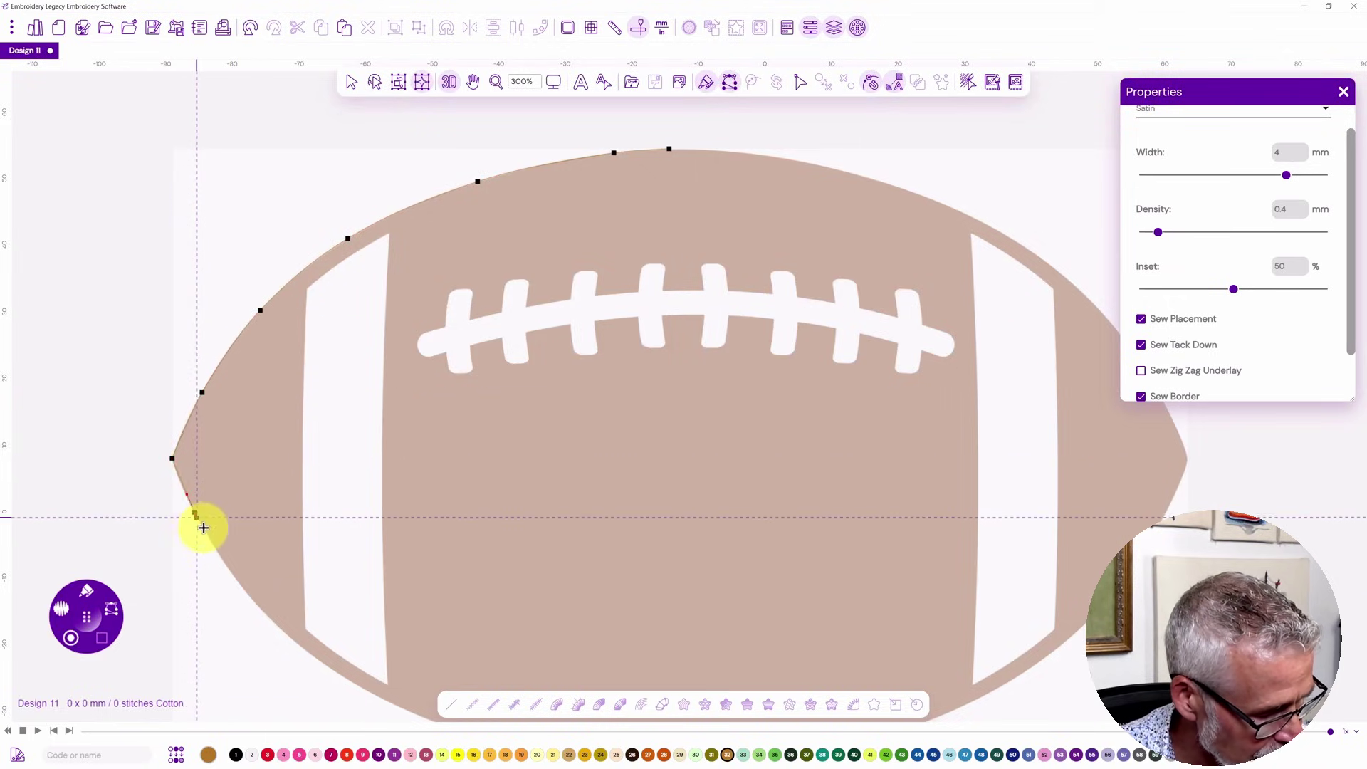
click(259, 608)
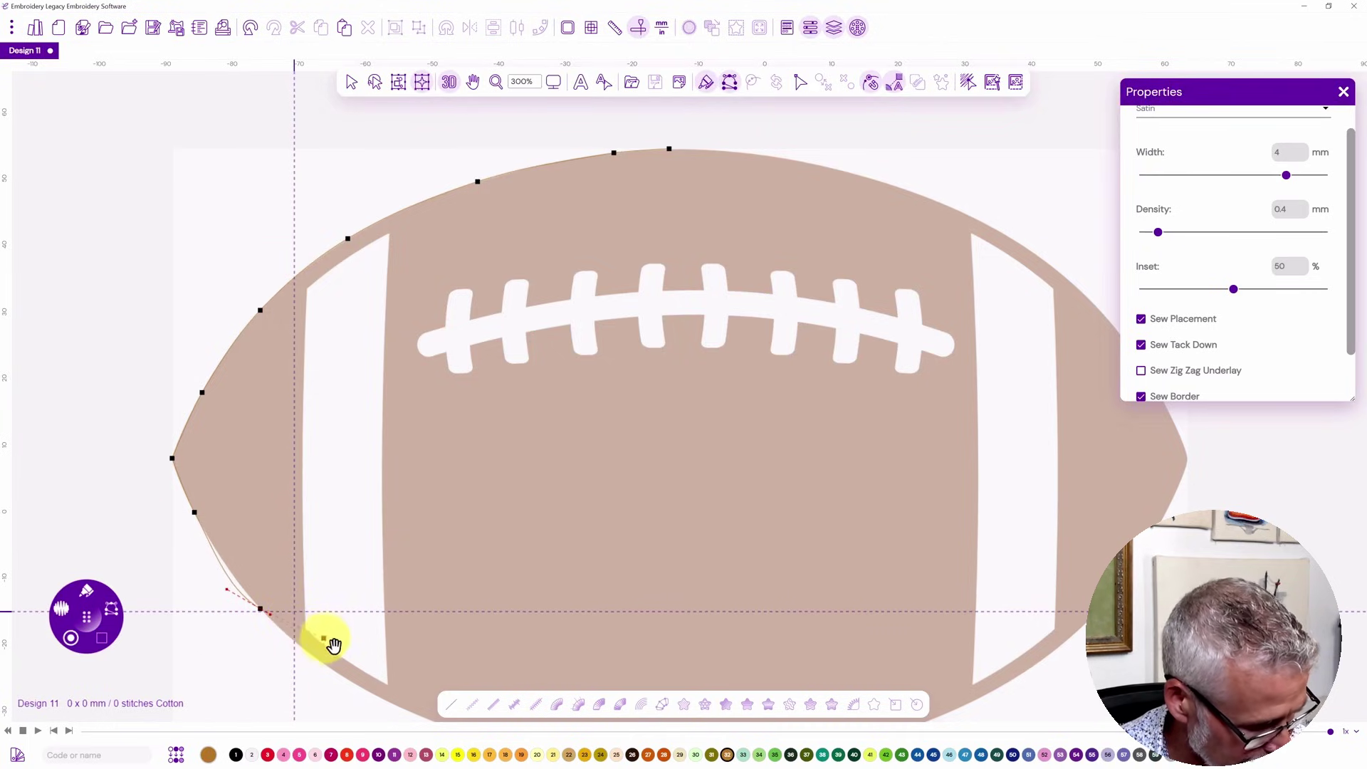
scroll(327, 641, down, 3)
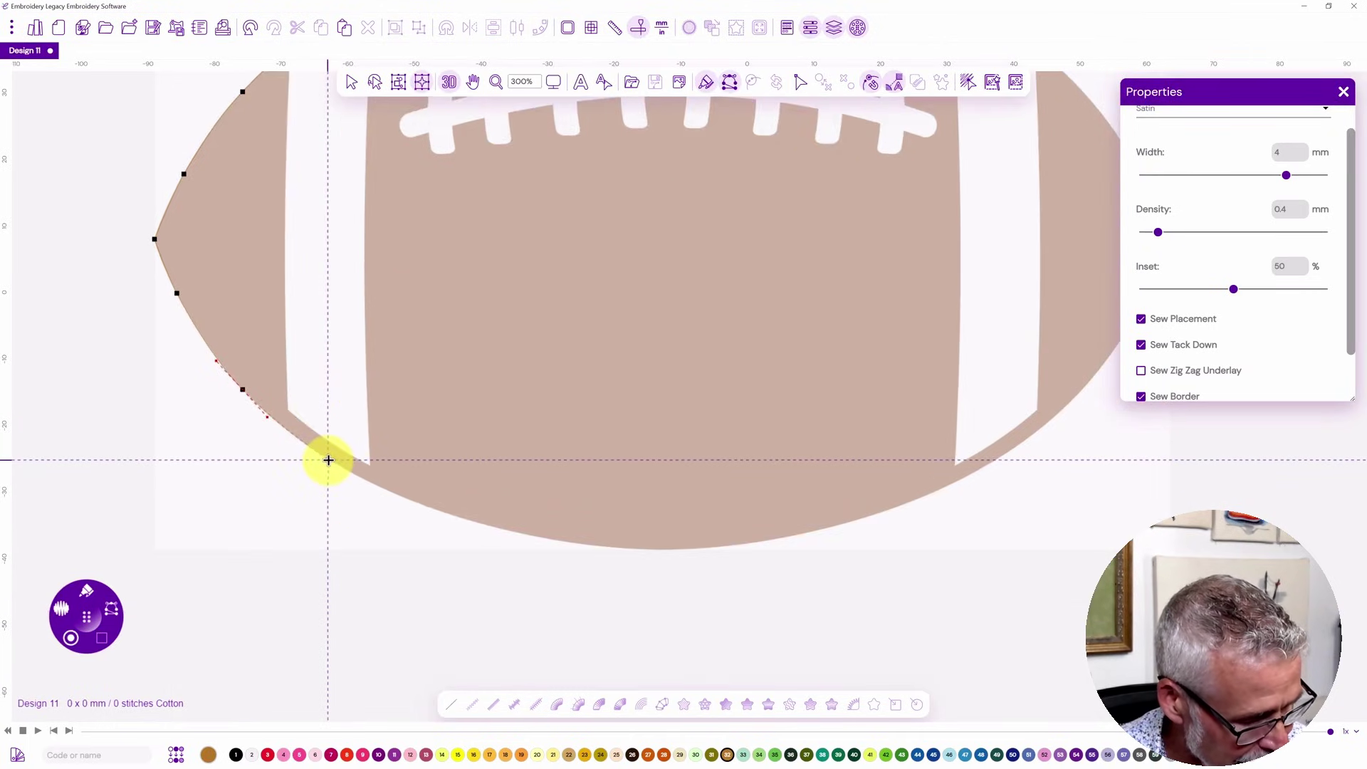
click(329, 459)
click(433, 509)
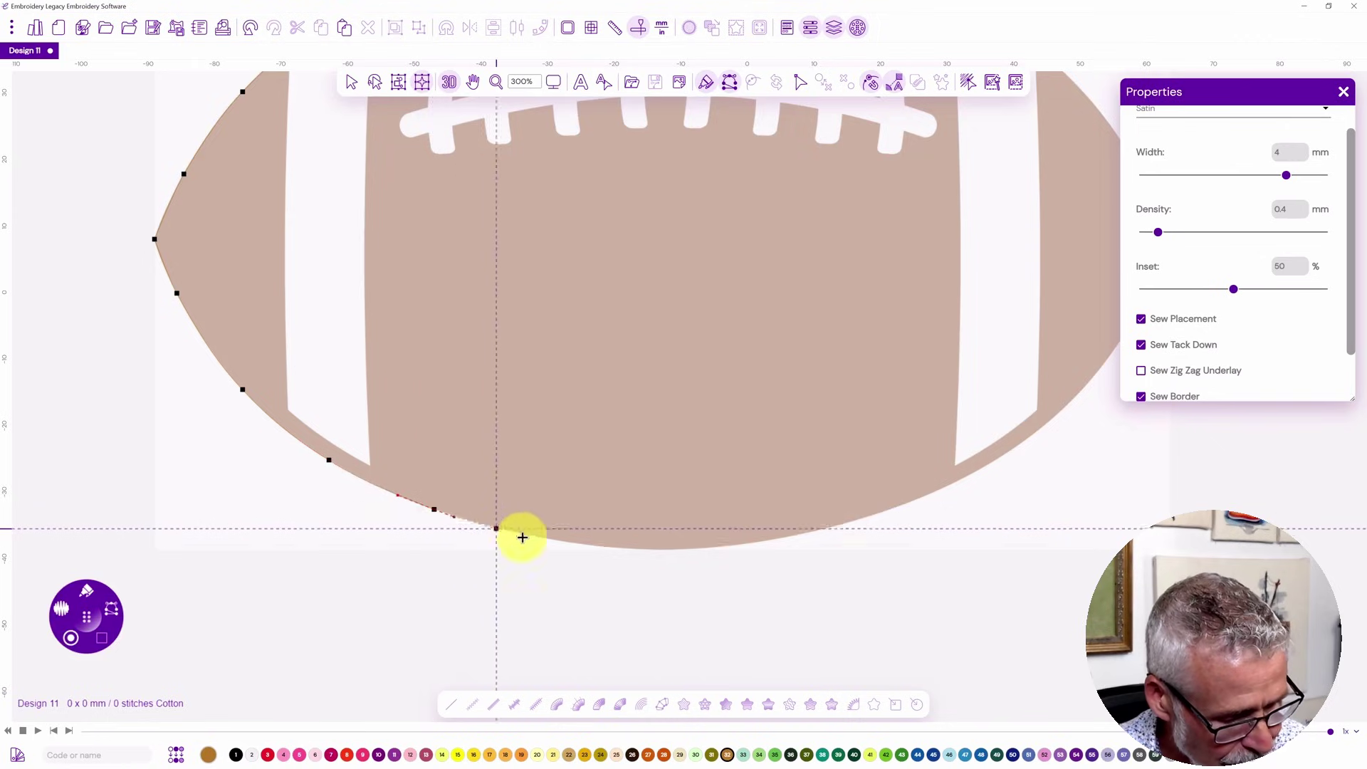
click(553, 539)
click(682, 549)
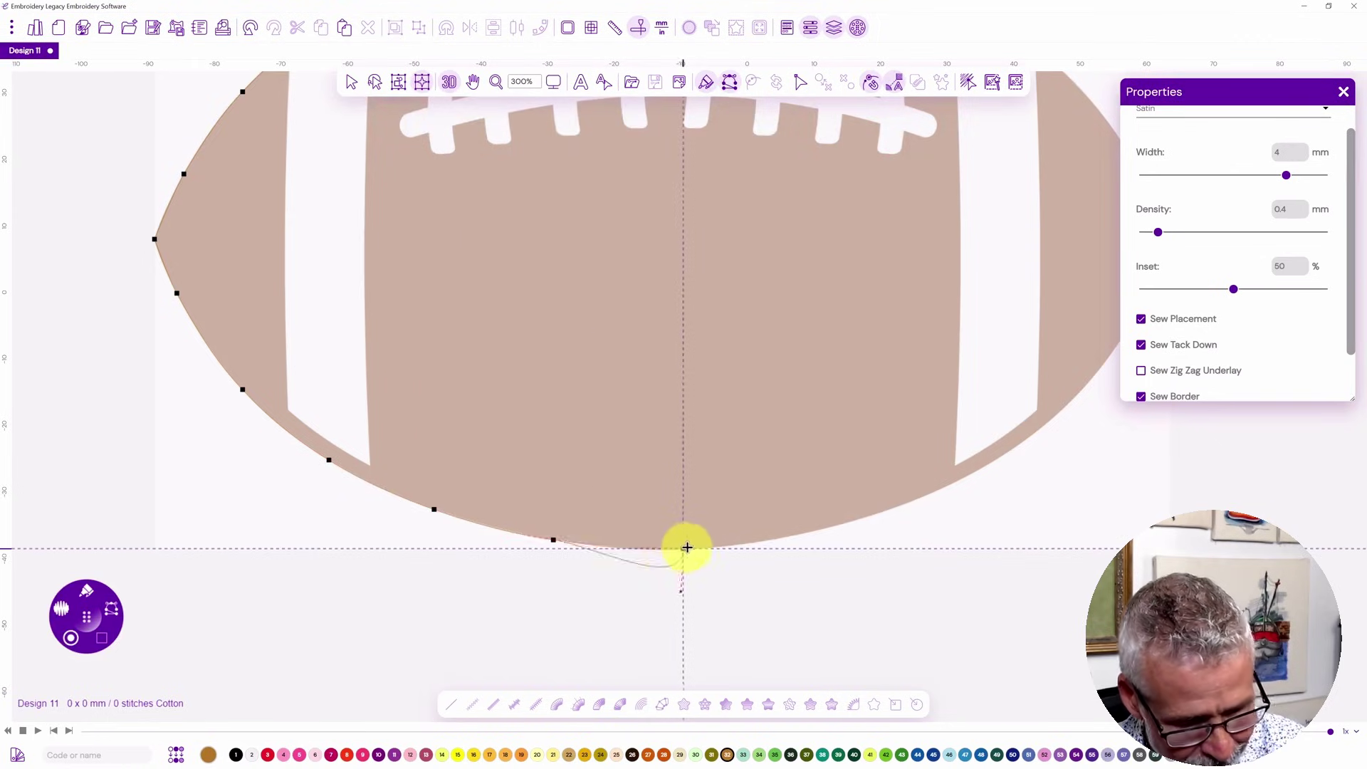
Continue the applique outline from the football's bottom centre along its lower-right edge to the right tip.
click(873, 515)
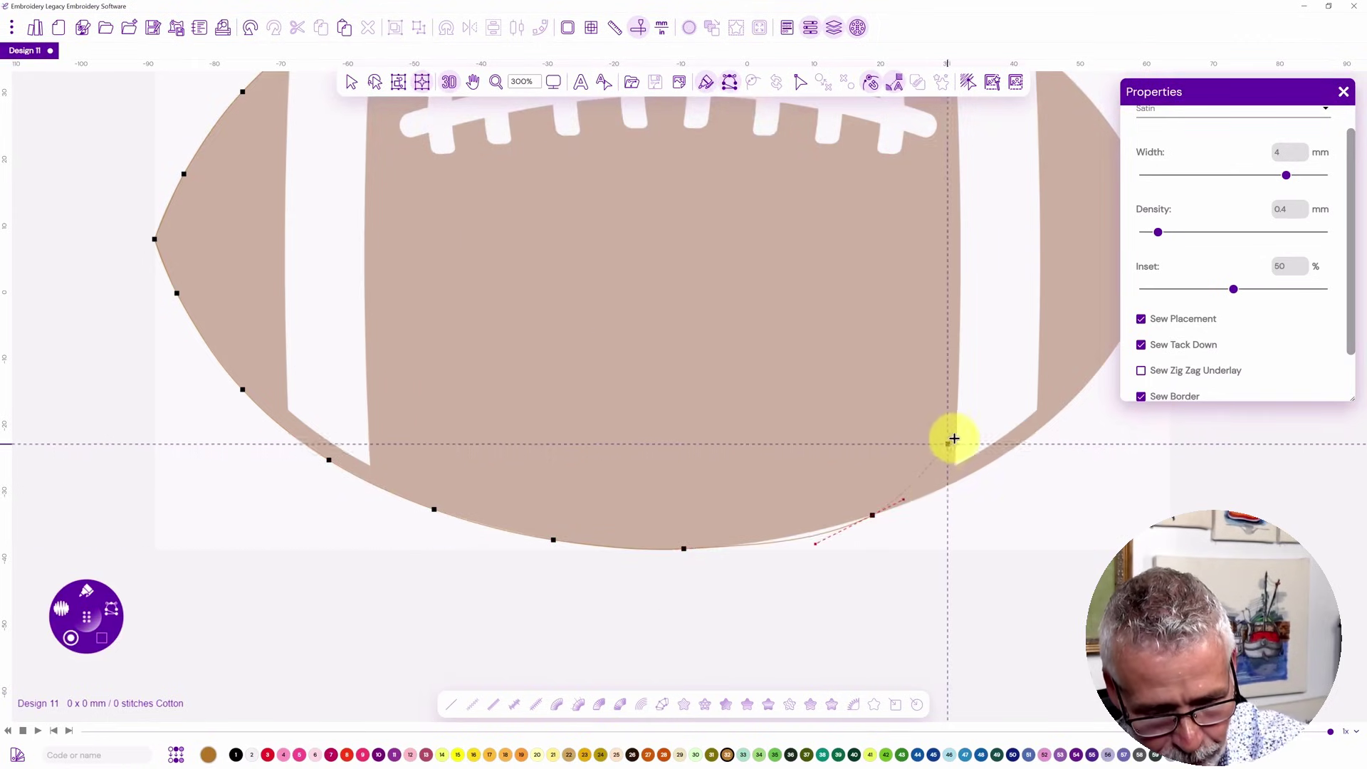
drag(968, 406, 665, 532)
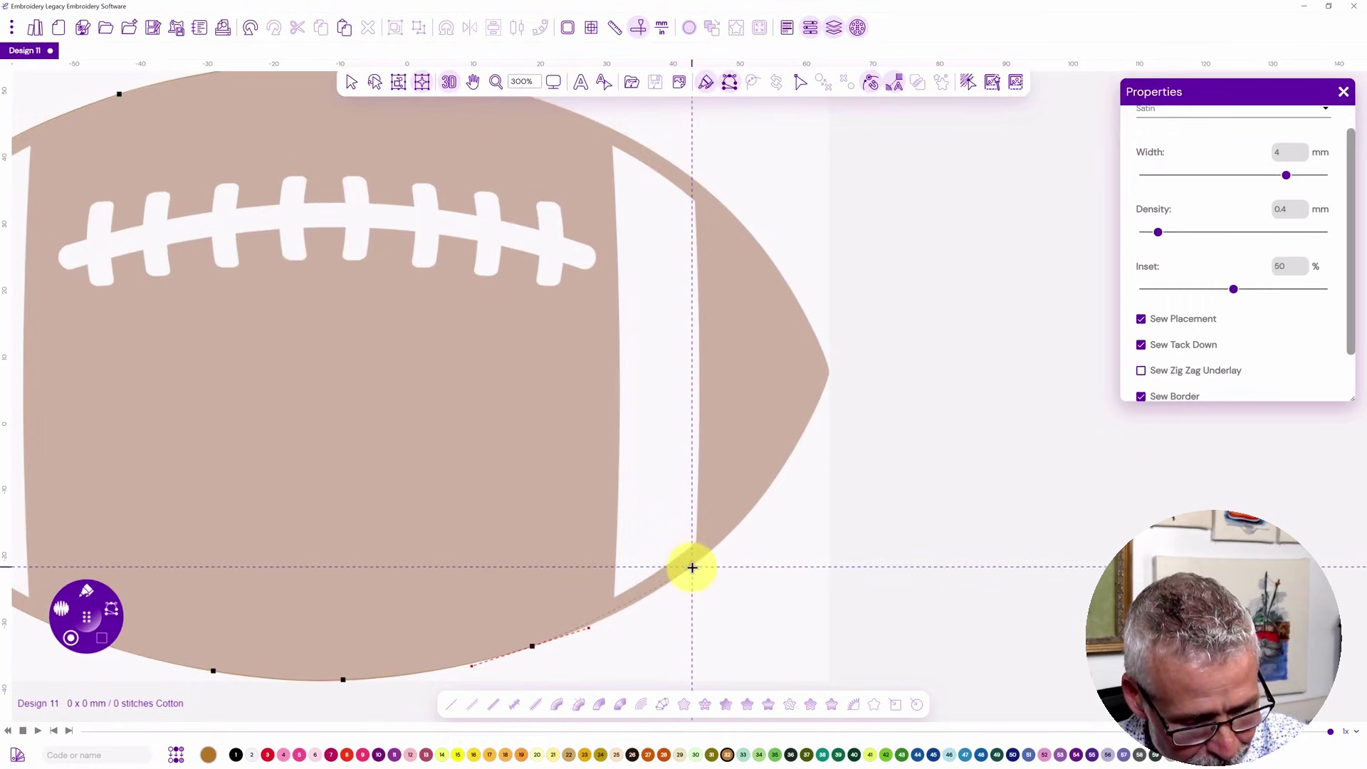
click(692, 566)
click(771, 482)
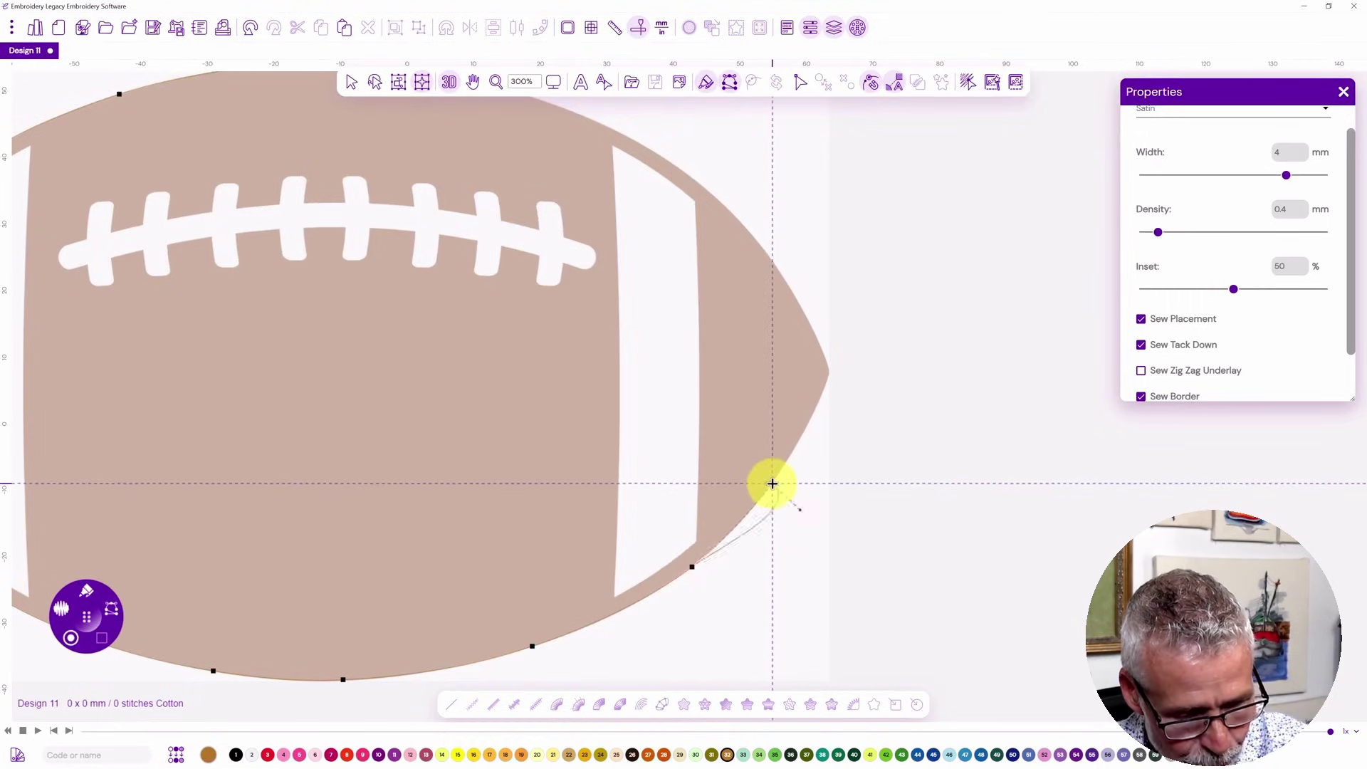
click(815, 407)
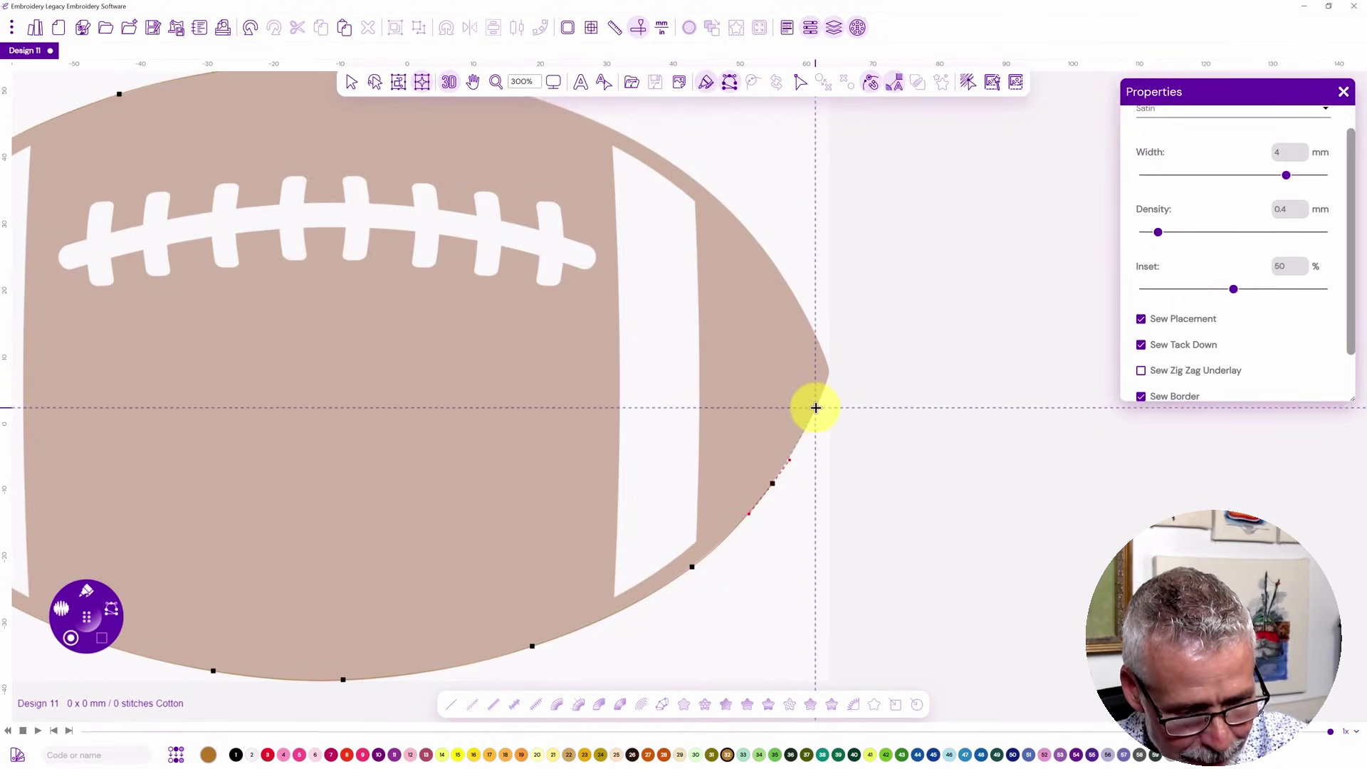
click(831, 370)
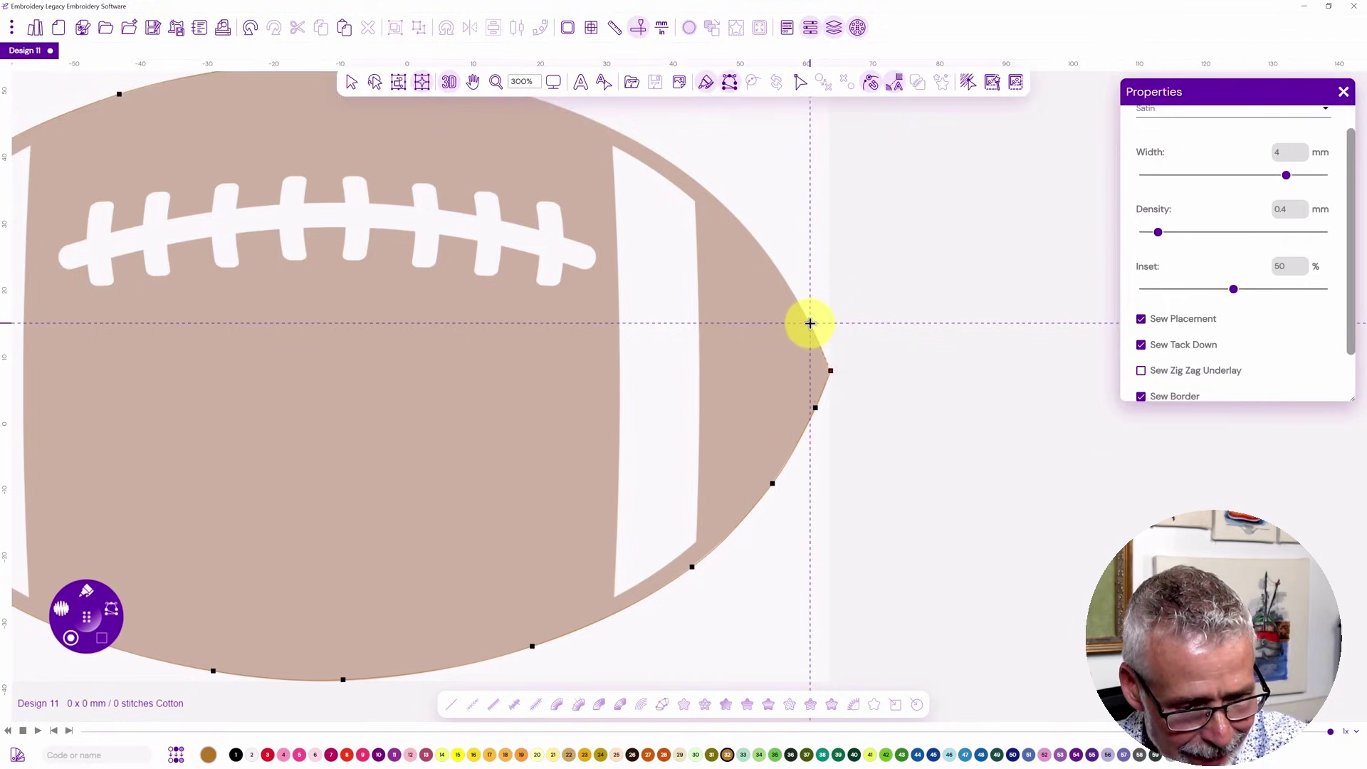
Trace the applique outline from the right tip along the upper-right edge and close it at the top-centre starting point.
click(810, 322)
click(759, 243)
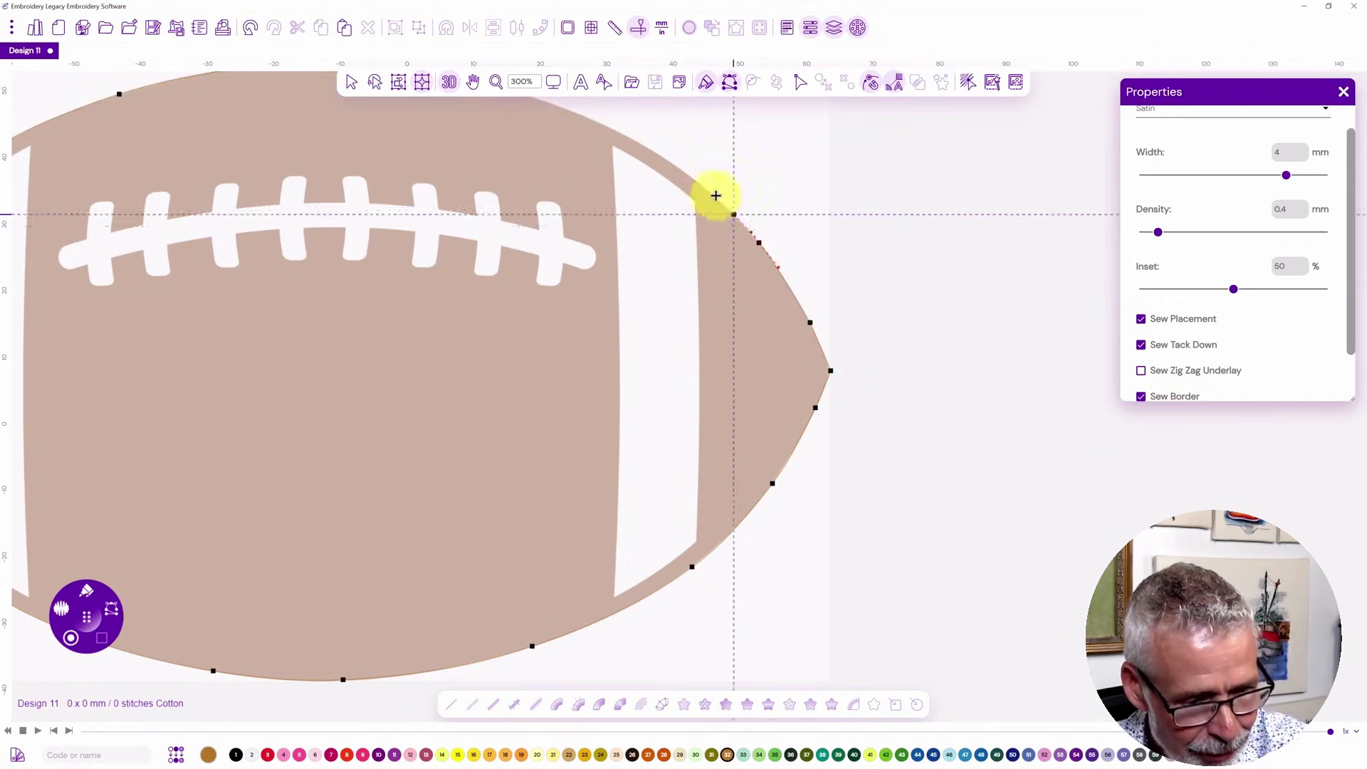
click(668, 161)
scroll(451, 113, up, 1)
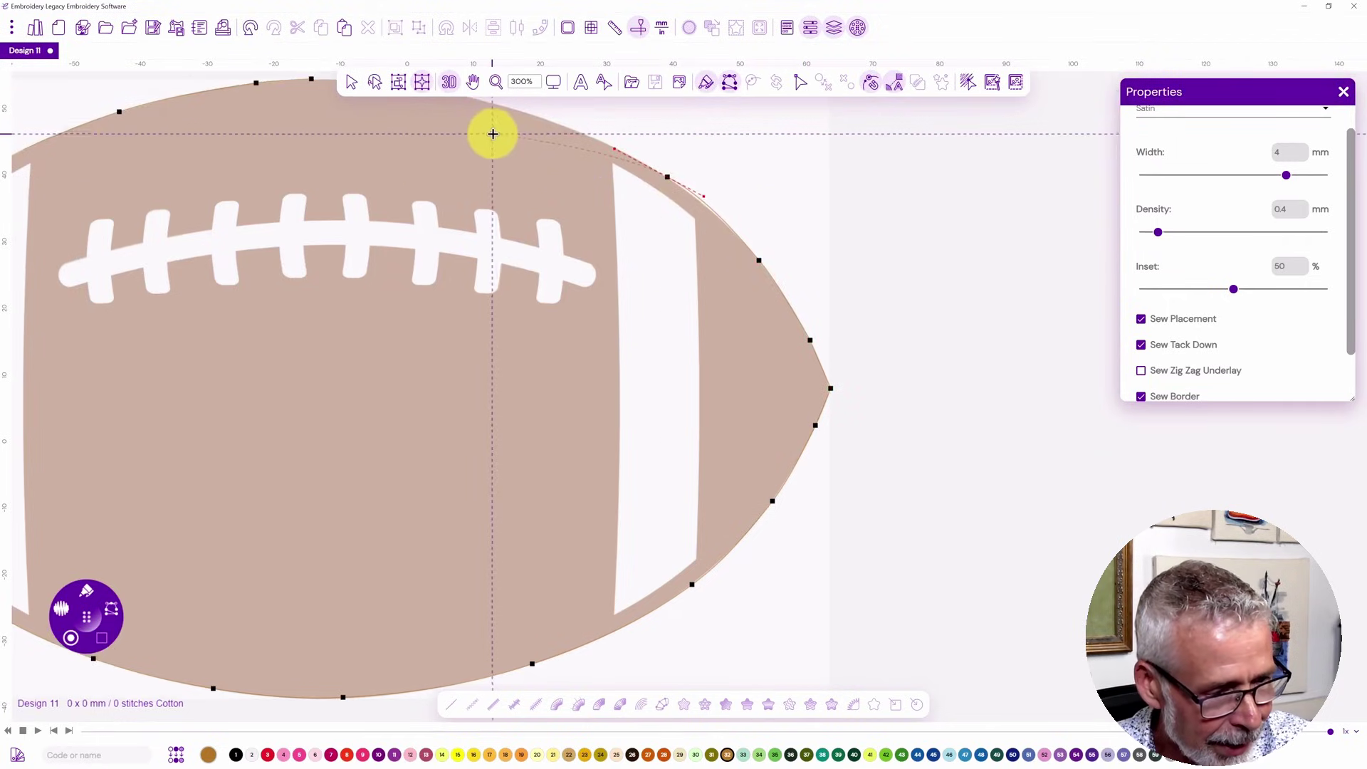
drag(496, 135, 690, 262)
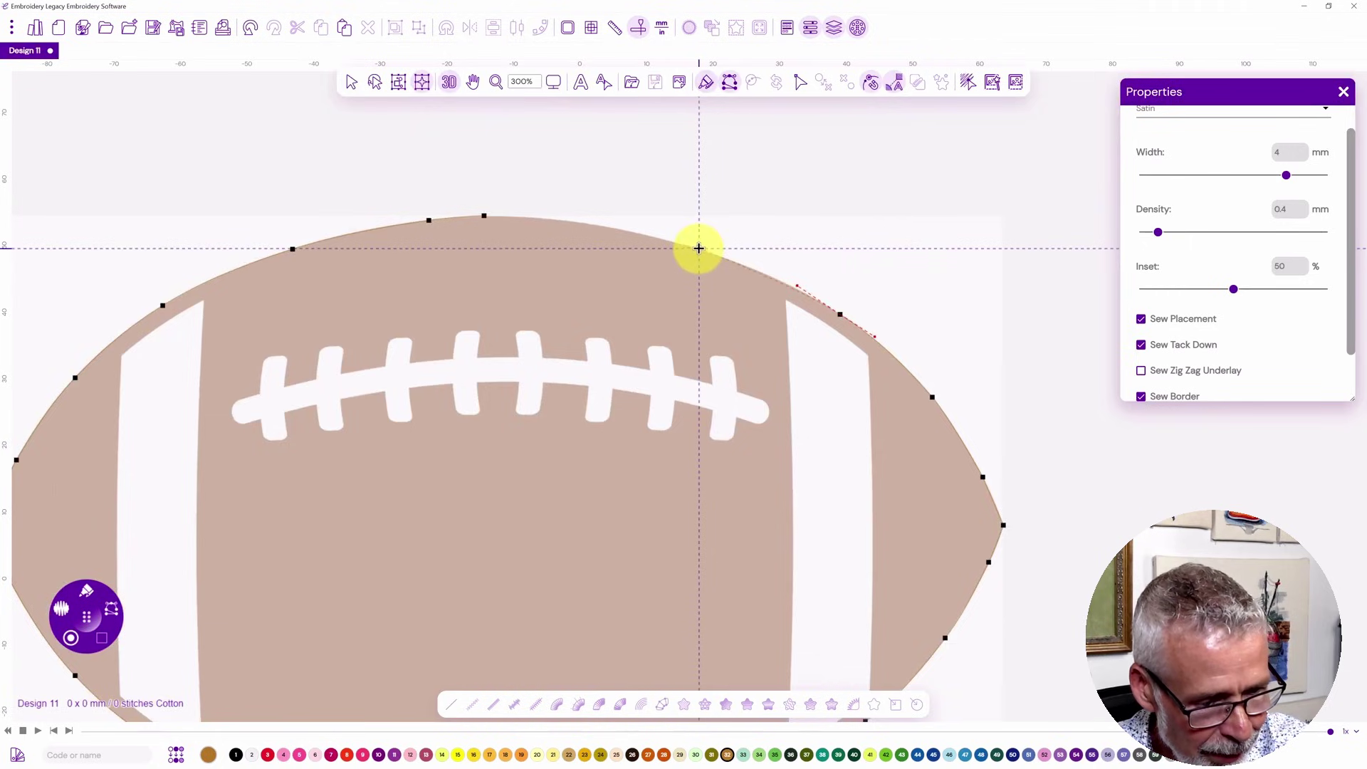
click(699, 250)
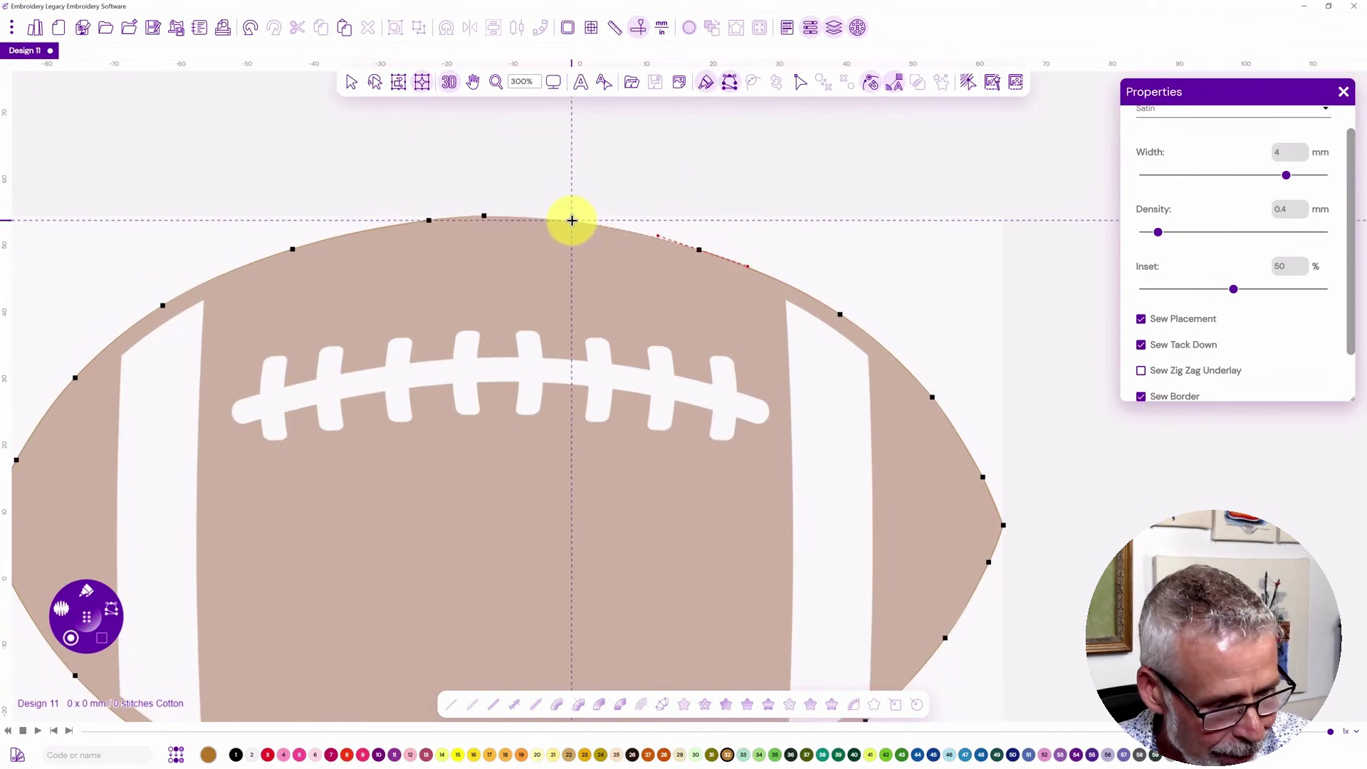
click(571, 220)
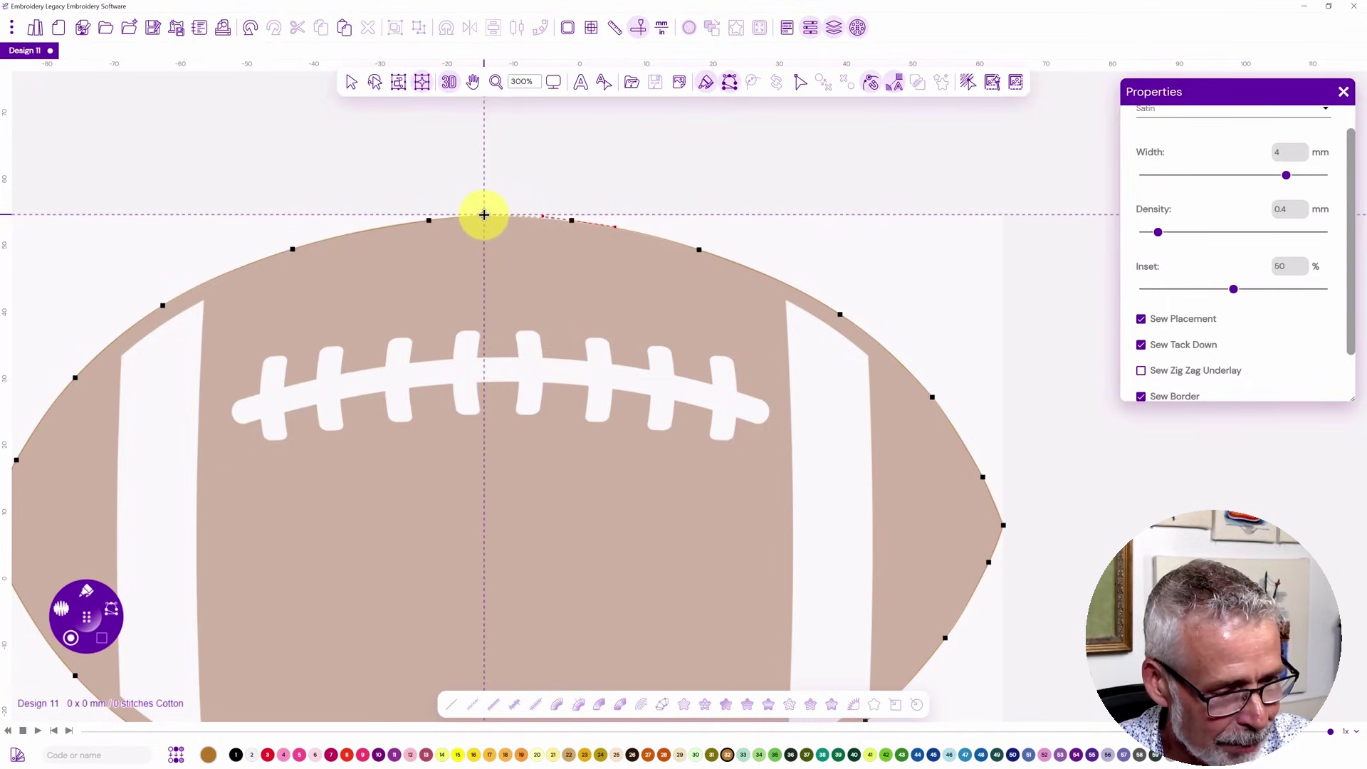
click(484, 214)
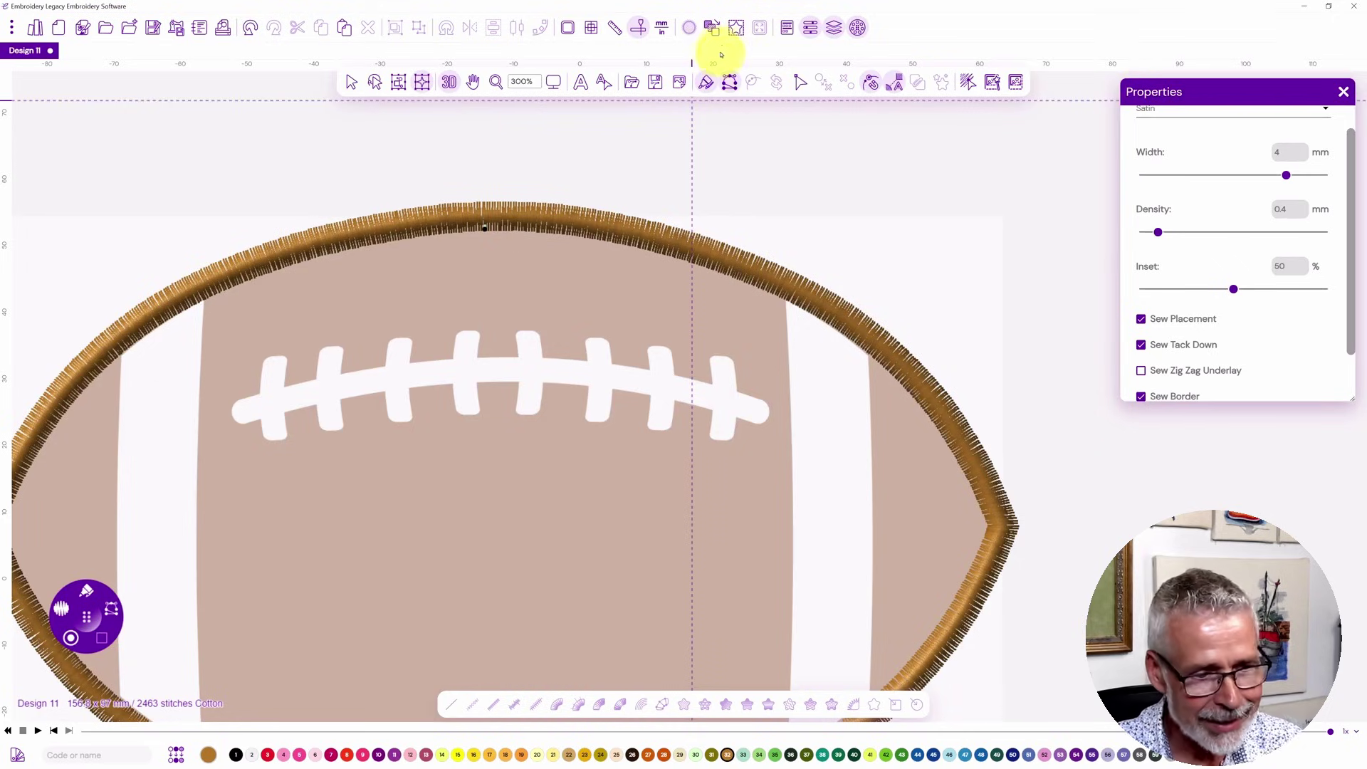
Turn off the 3D stitch view, select all parts of the football applique in the sequence, and break up the applique.
click(449, 82)
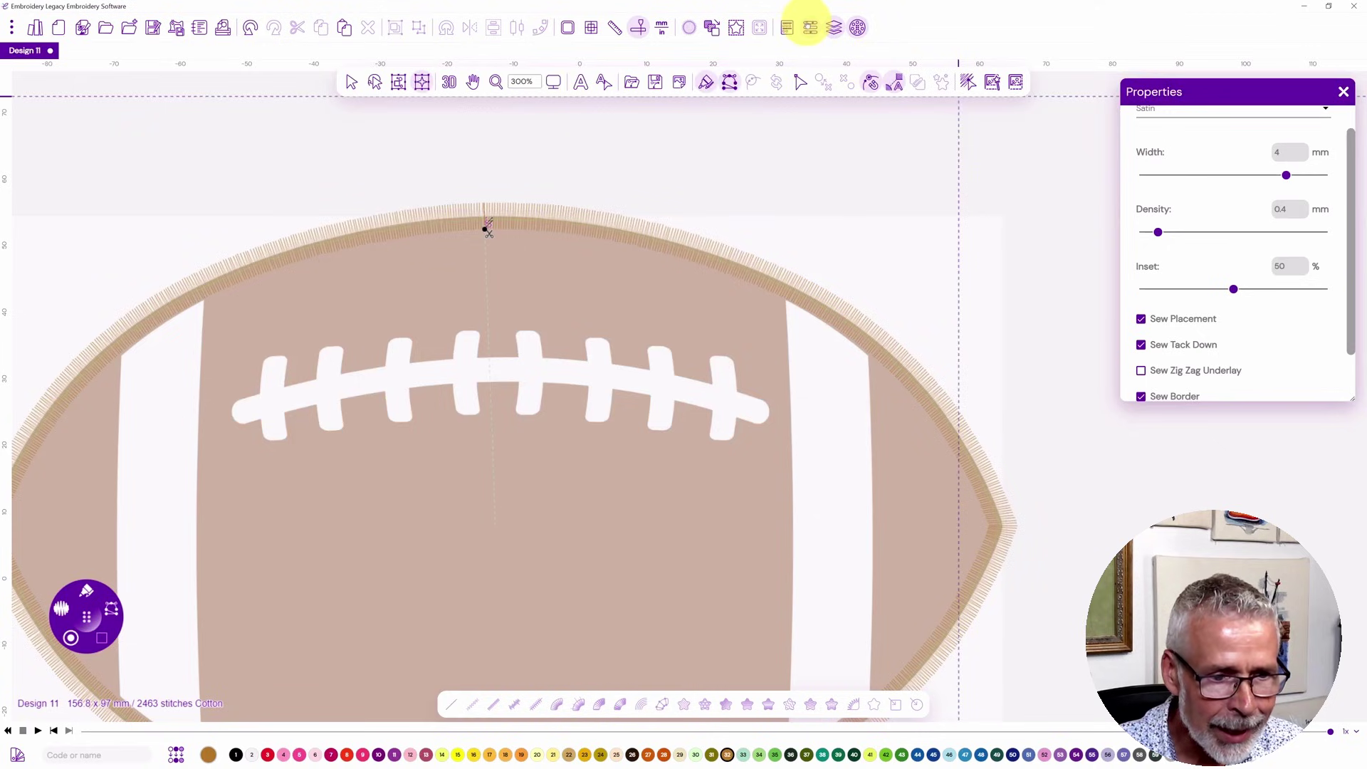
drag(1211, 89, 970, 83)
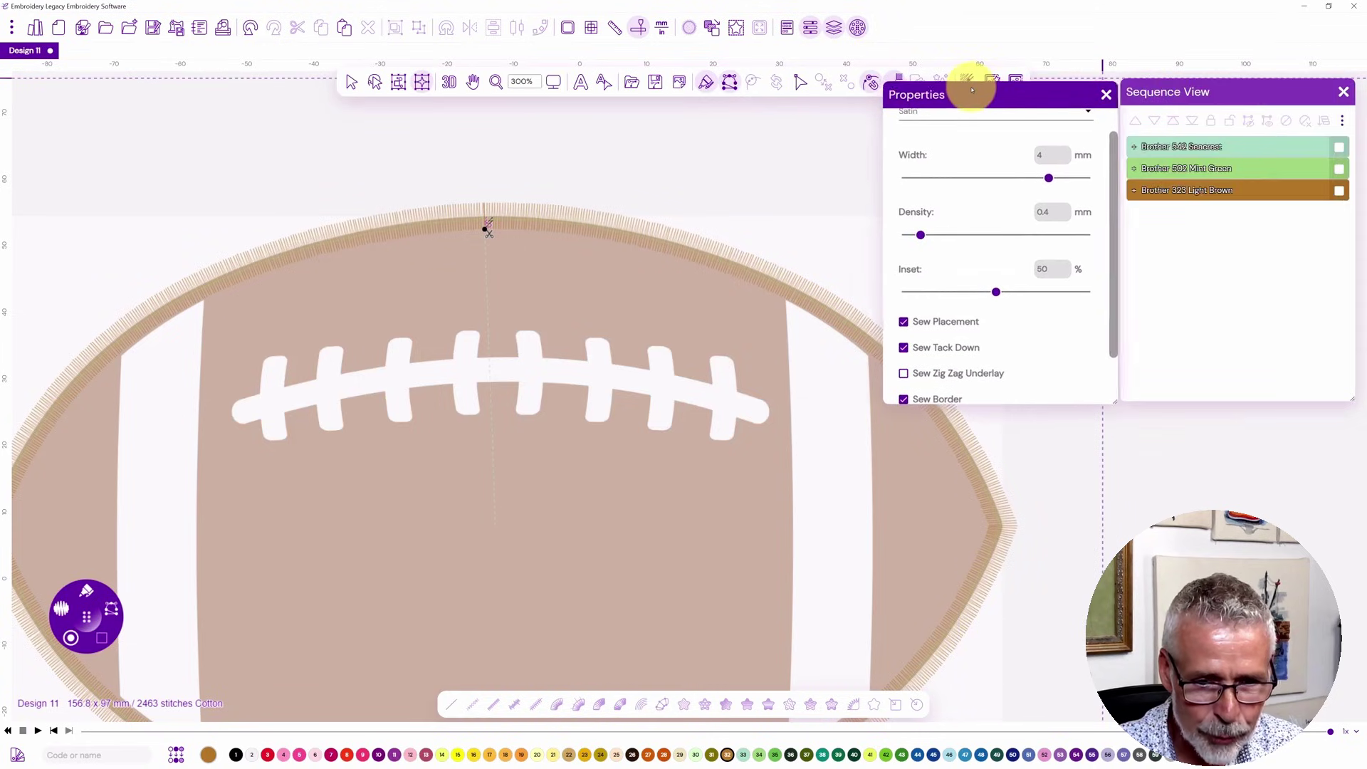
click(1163, 190)
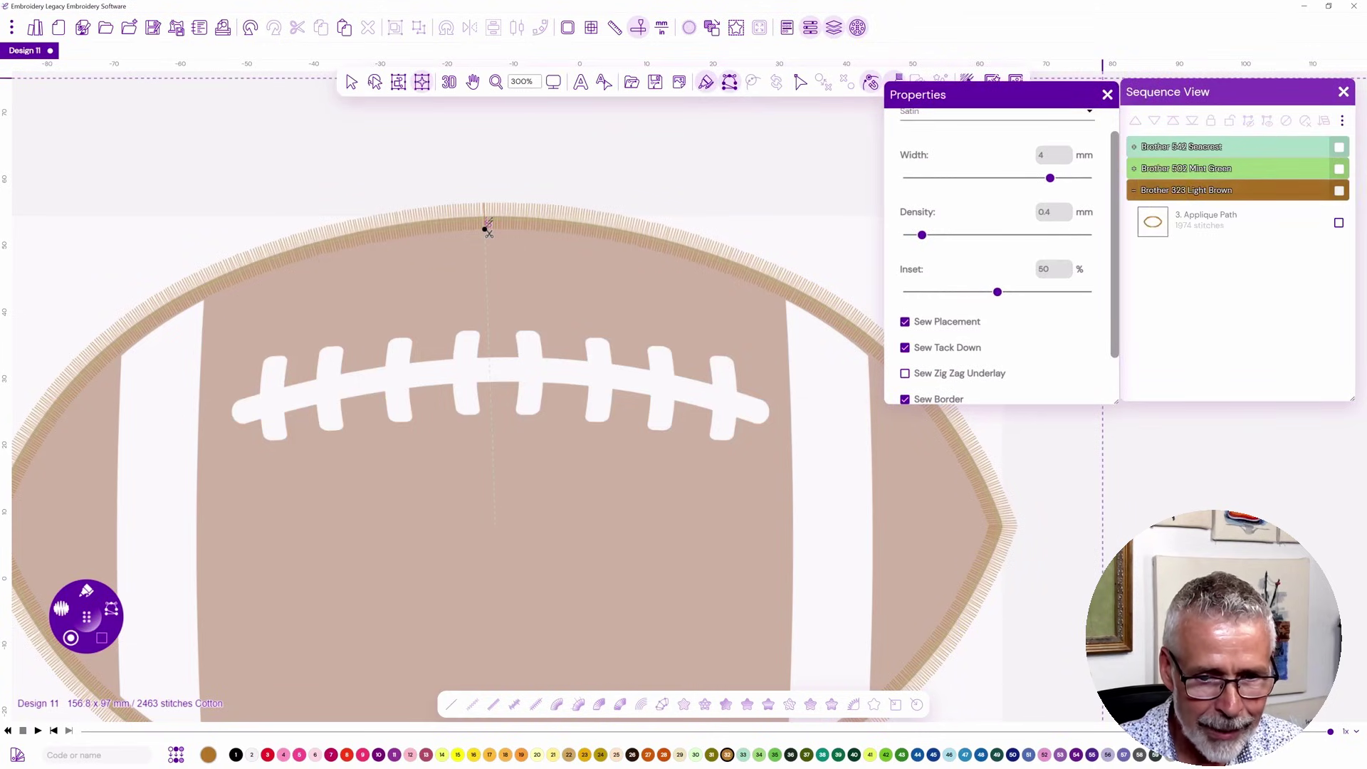
click(1338, 192)
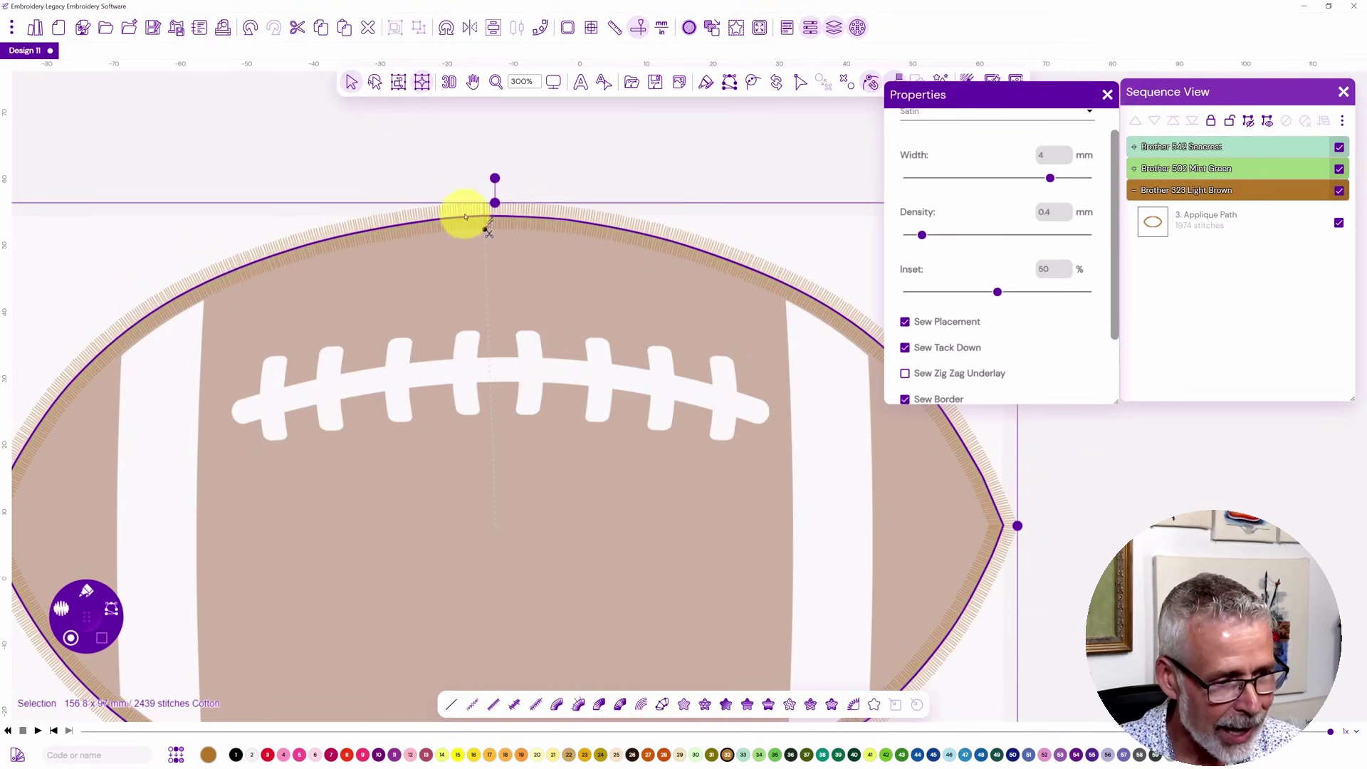
right_click(466, 219)
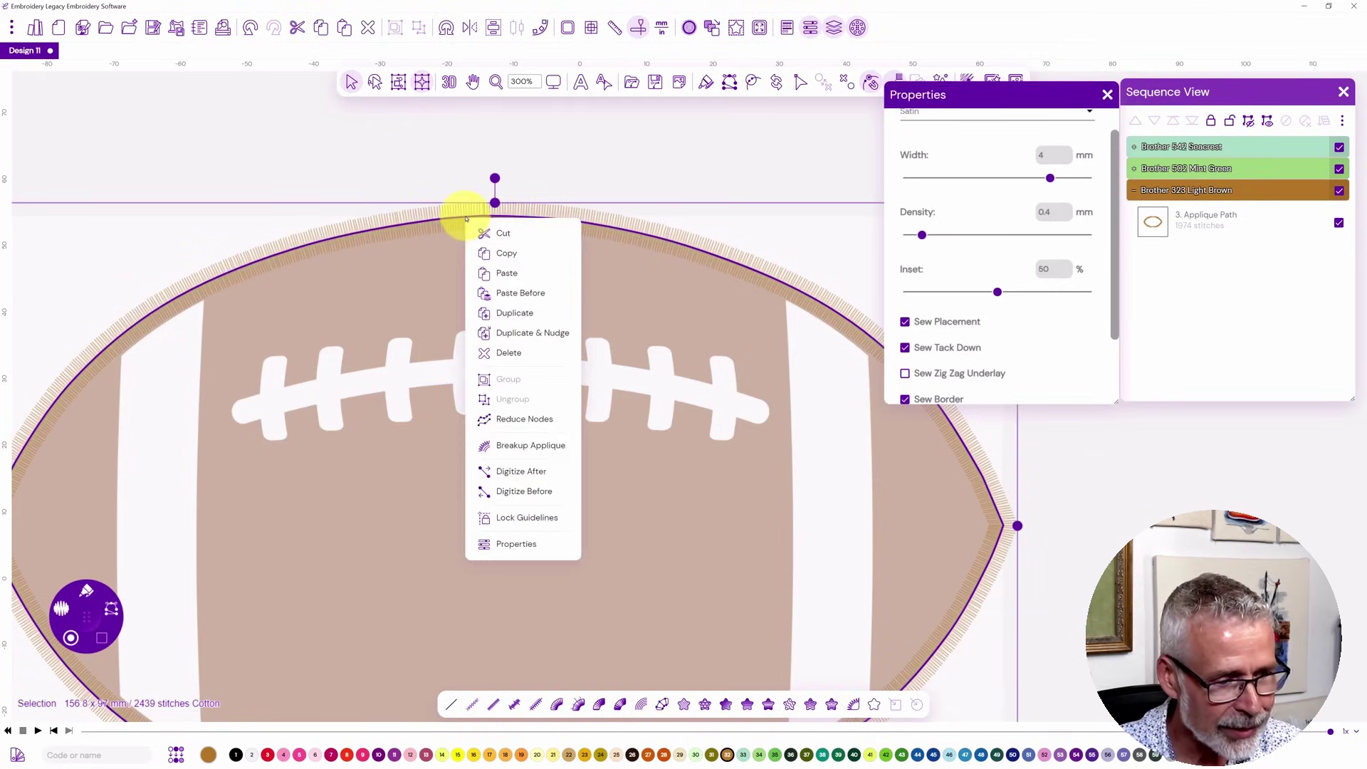
click(538, 447)
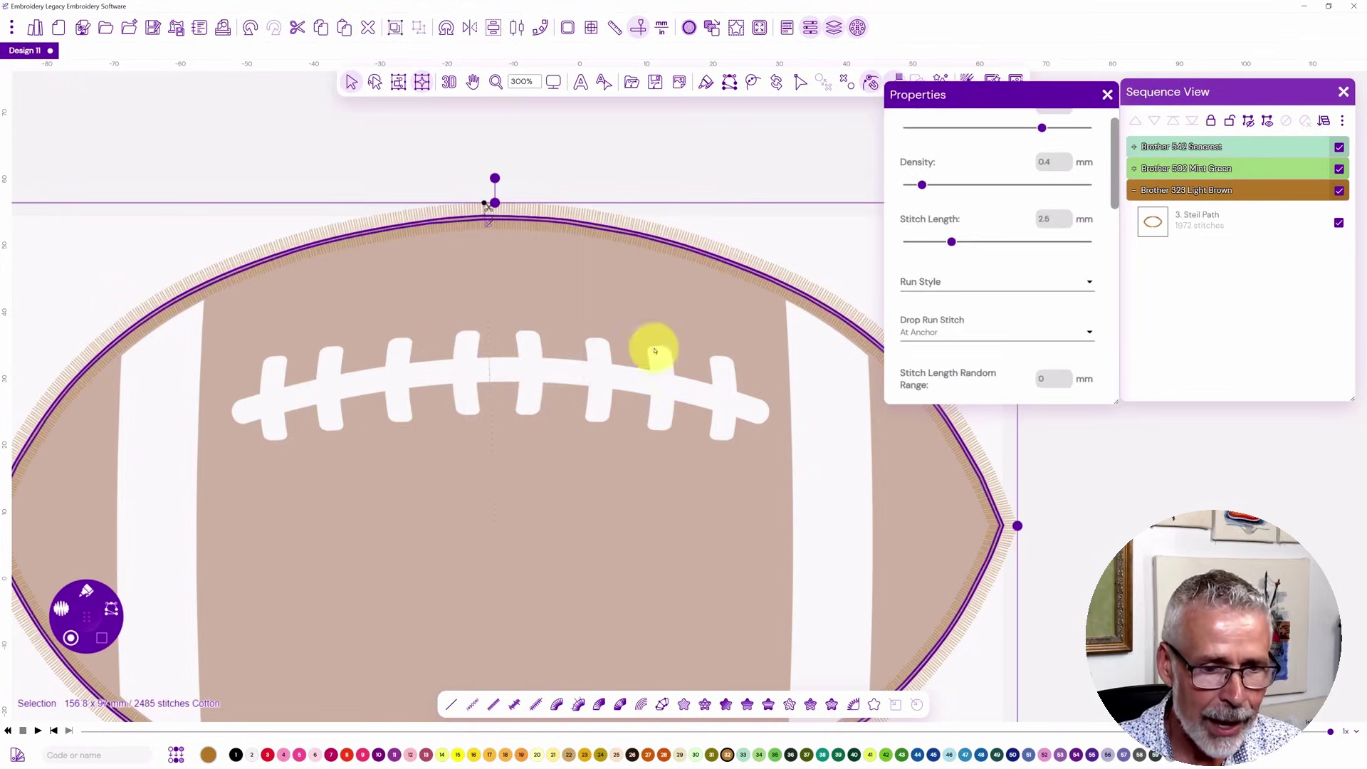
Select only the light brown Steil border and add a Contour underlay to it.
click(729, 149)
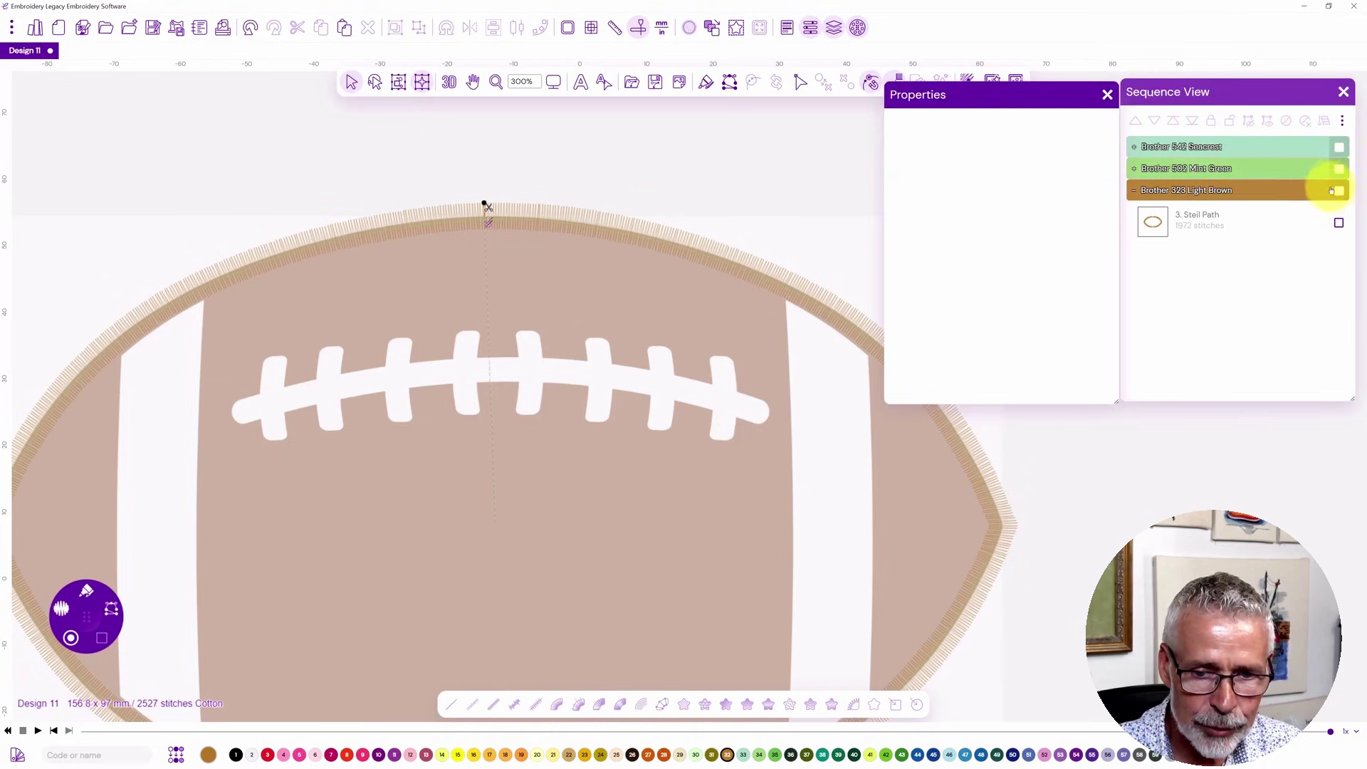
click(1337, 222)
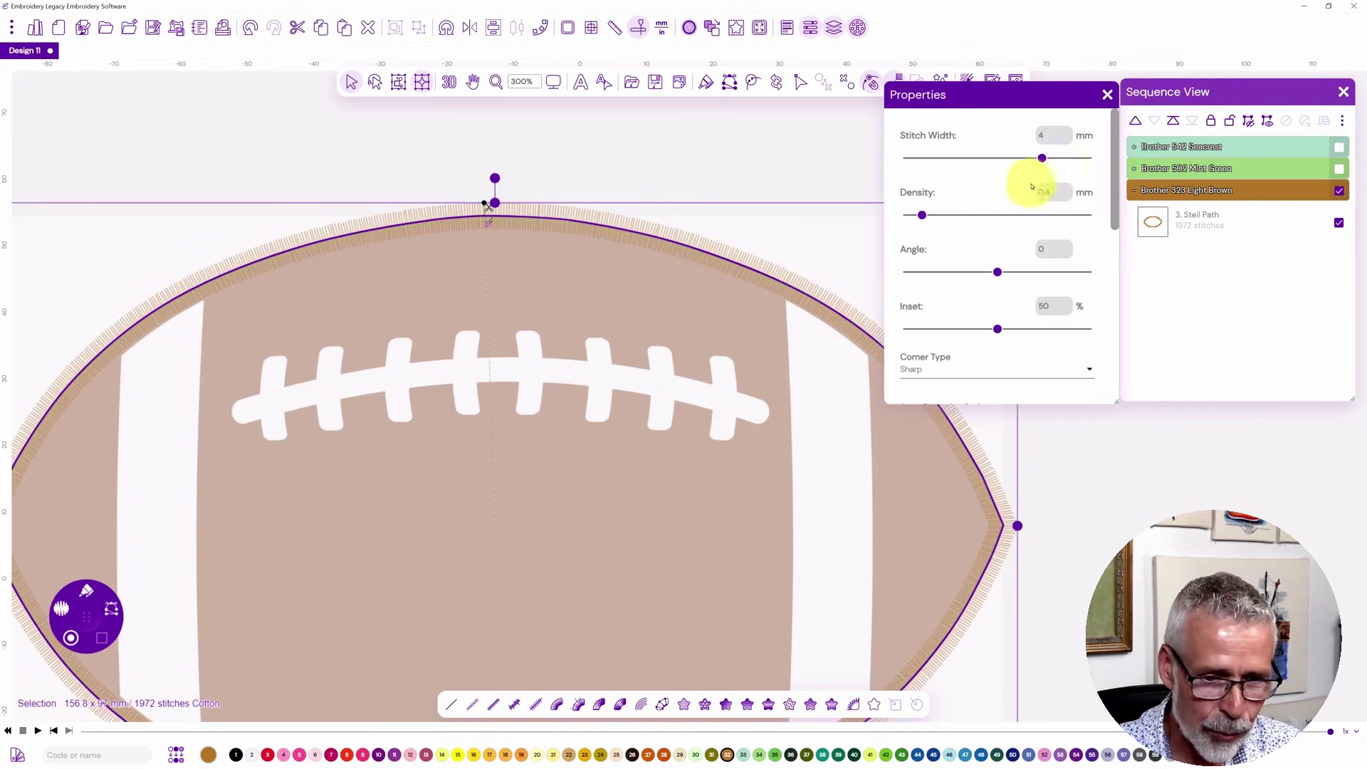
drag(1115, 163, 1118, 302)
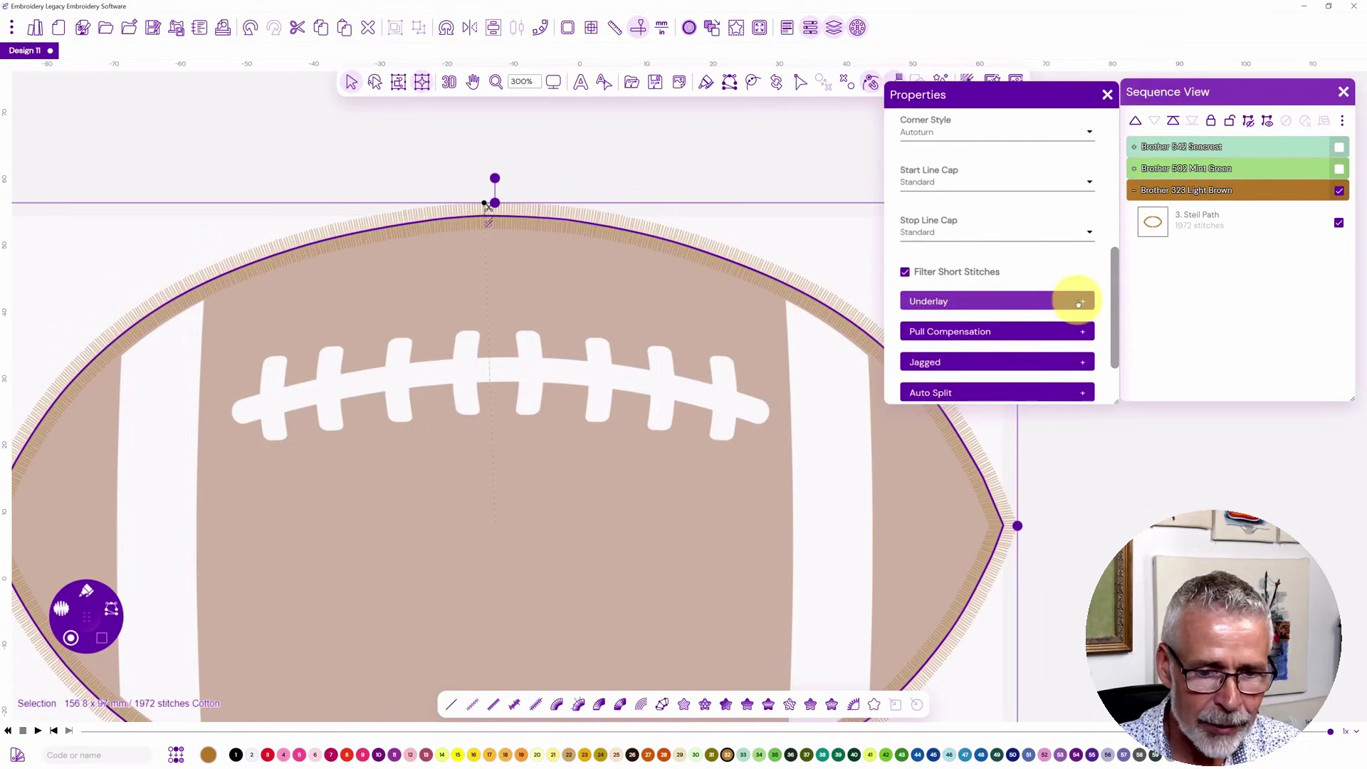
click(1082, 302)
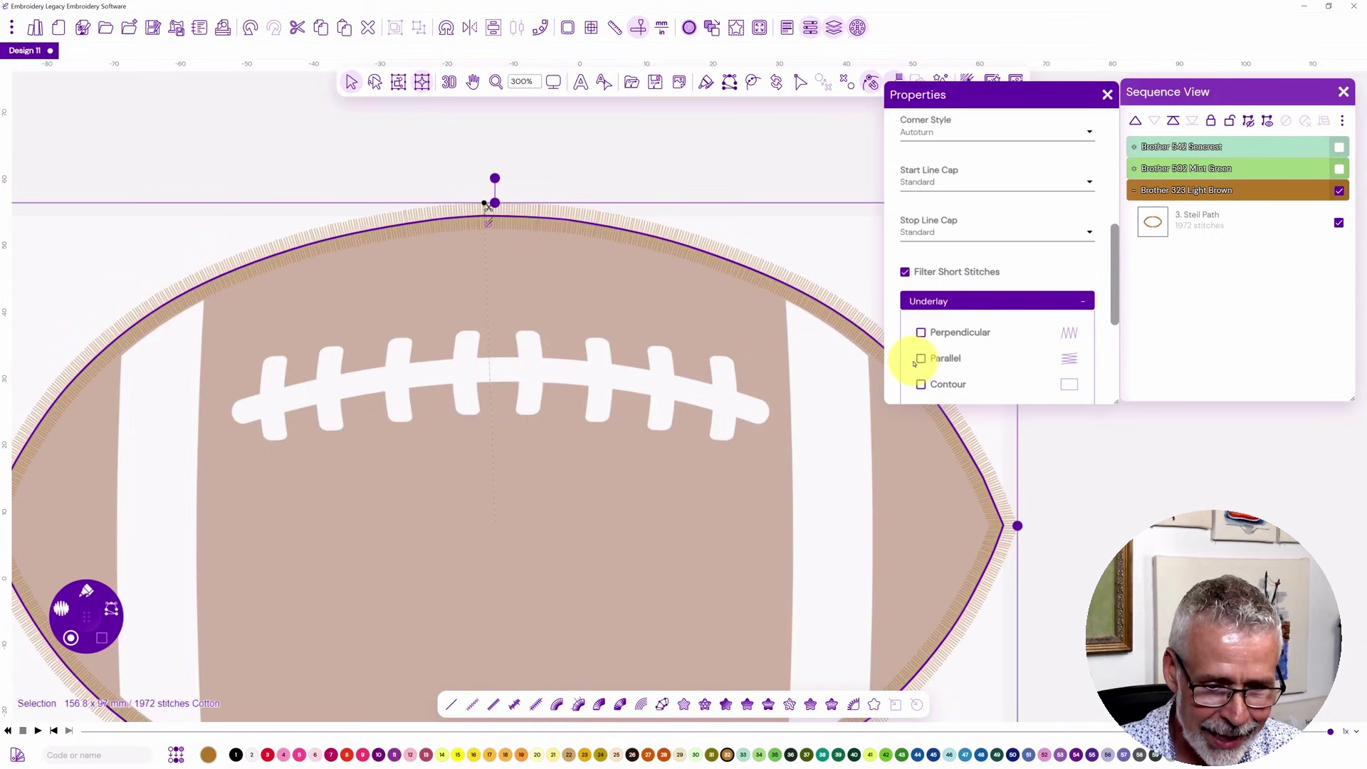
click(920, 385)
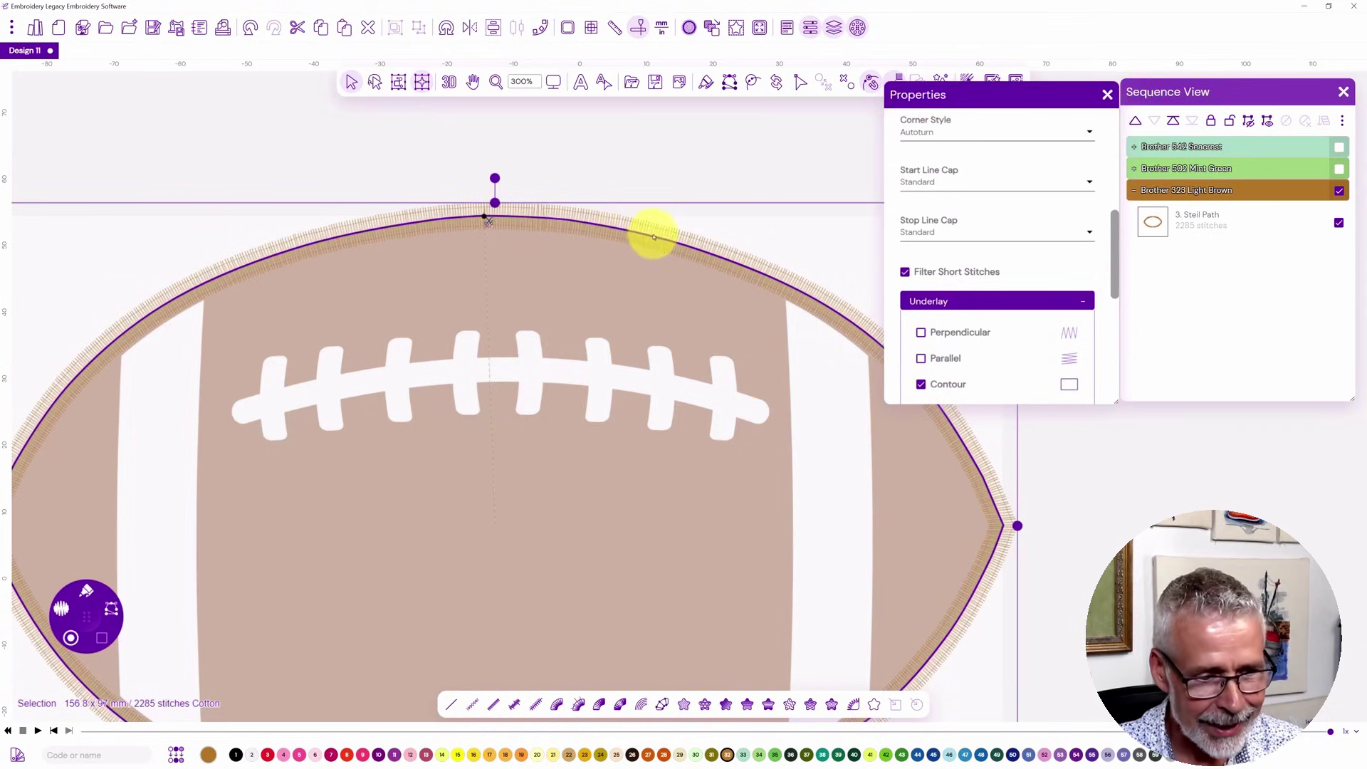
click(637, 158)
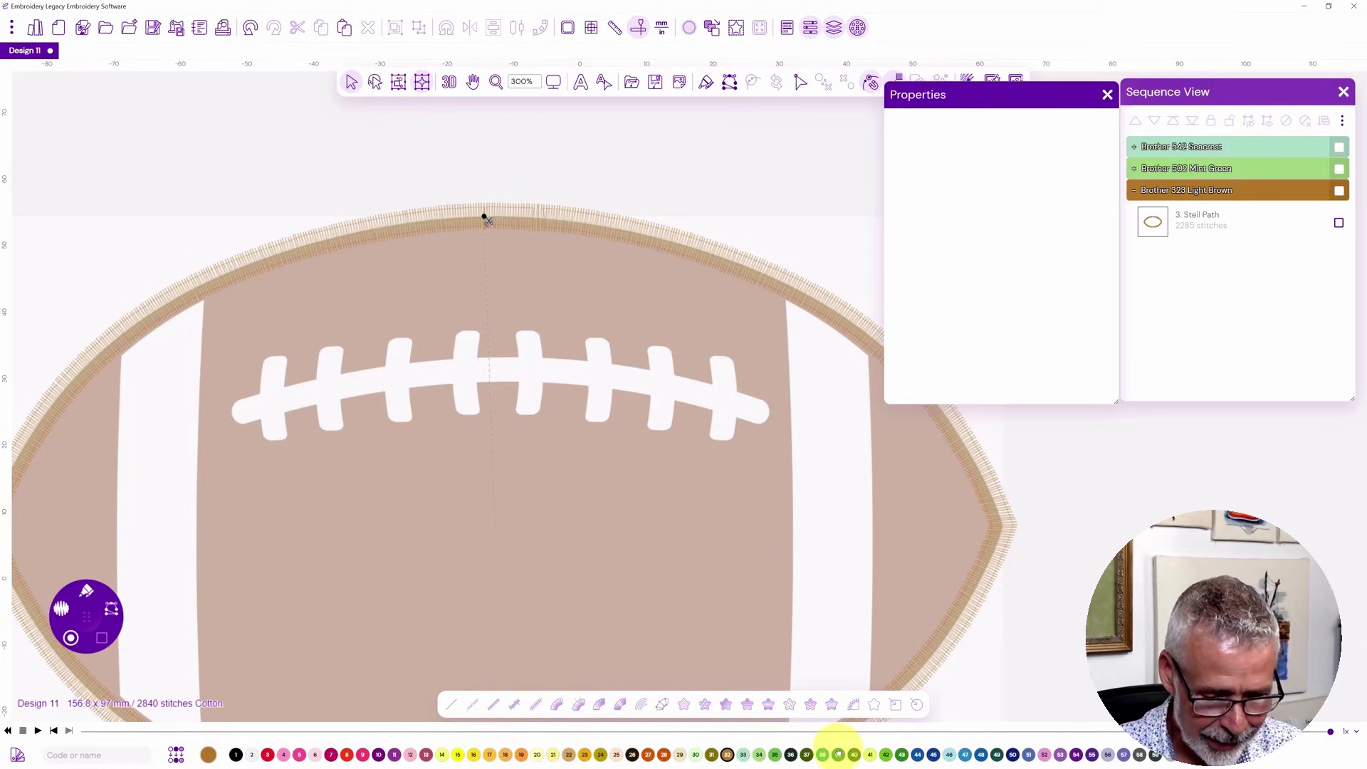
Set up a new satin shape in green thread colour 42 for the football's left white stripe.
click(885, 757)
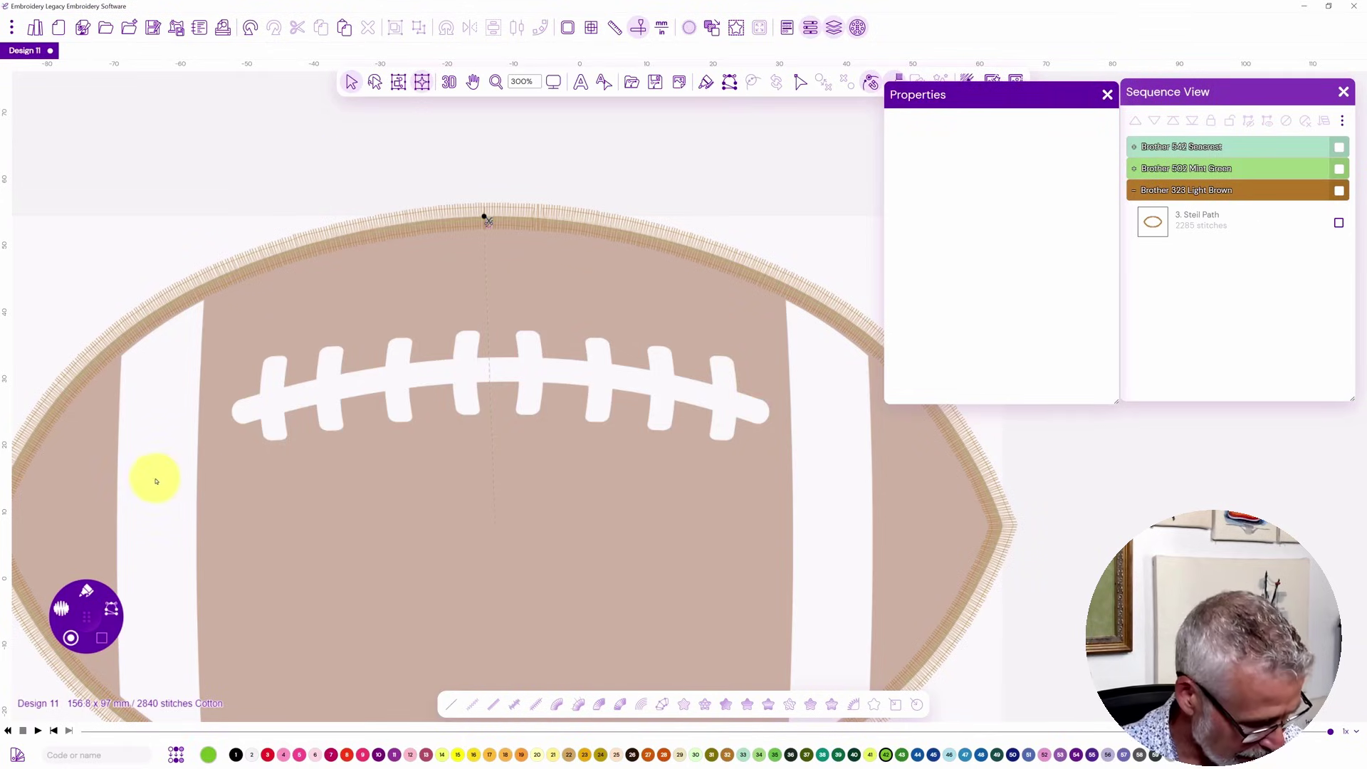
drag(178, 351, 392, 268)
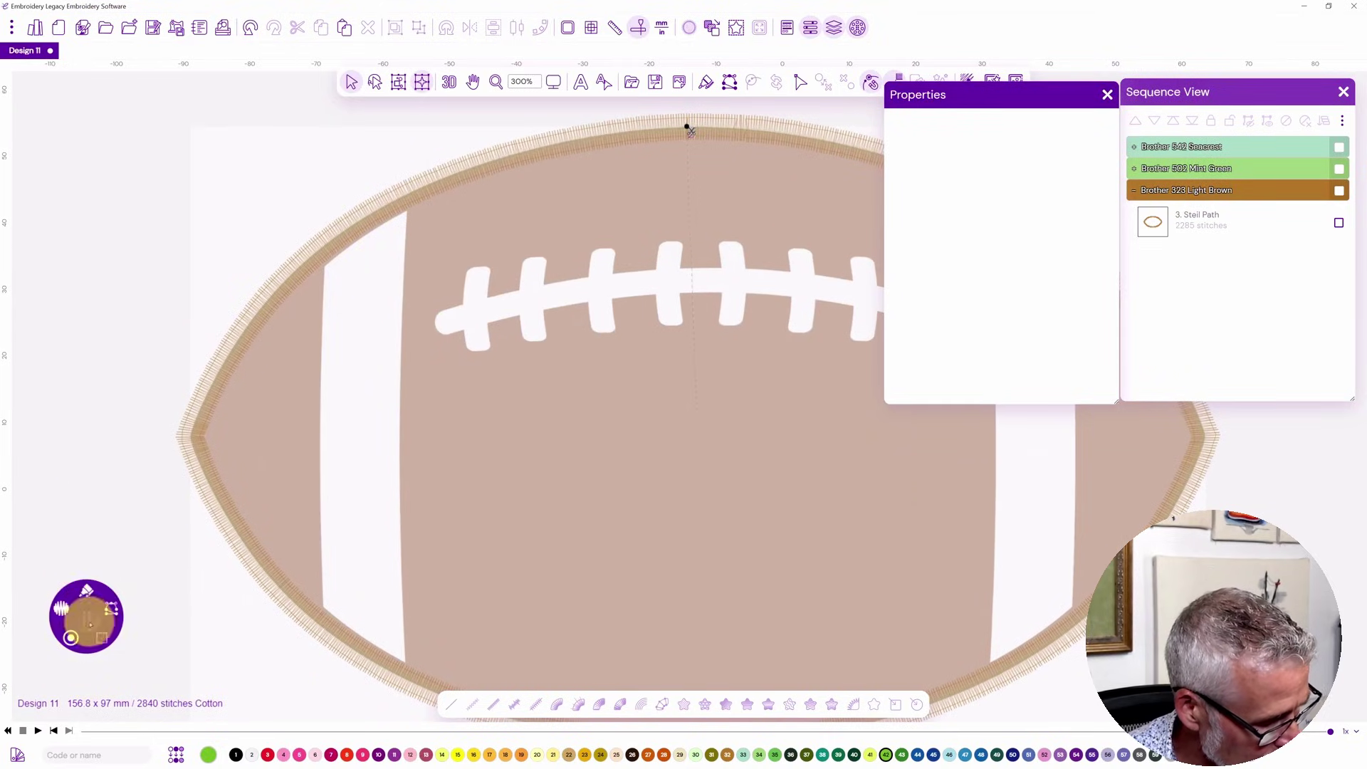
click(87, 592)
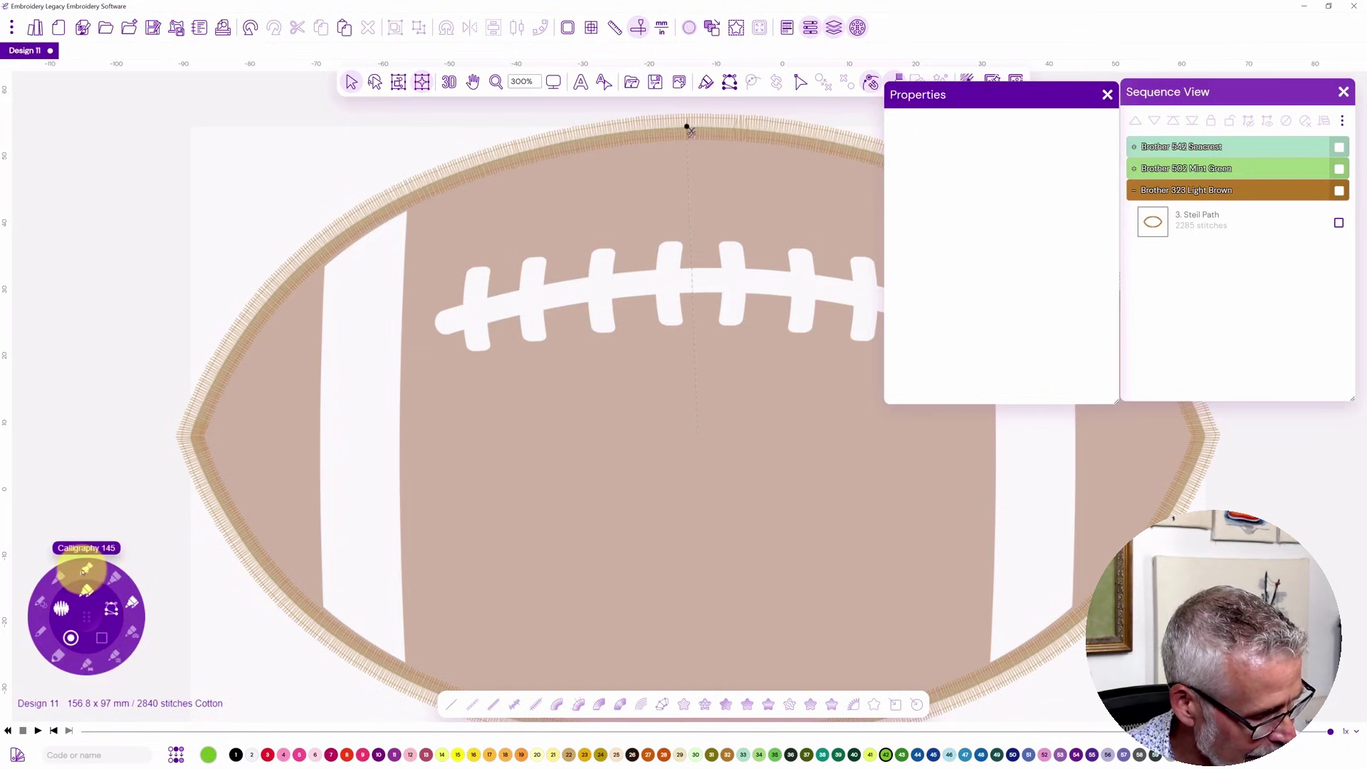
click(114, 657)
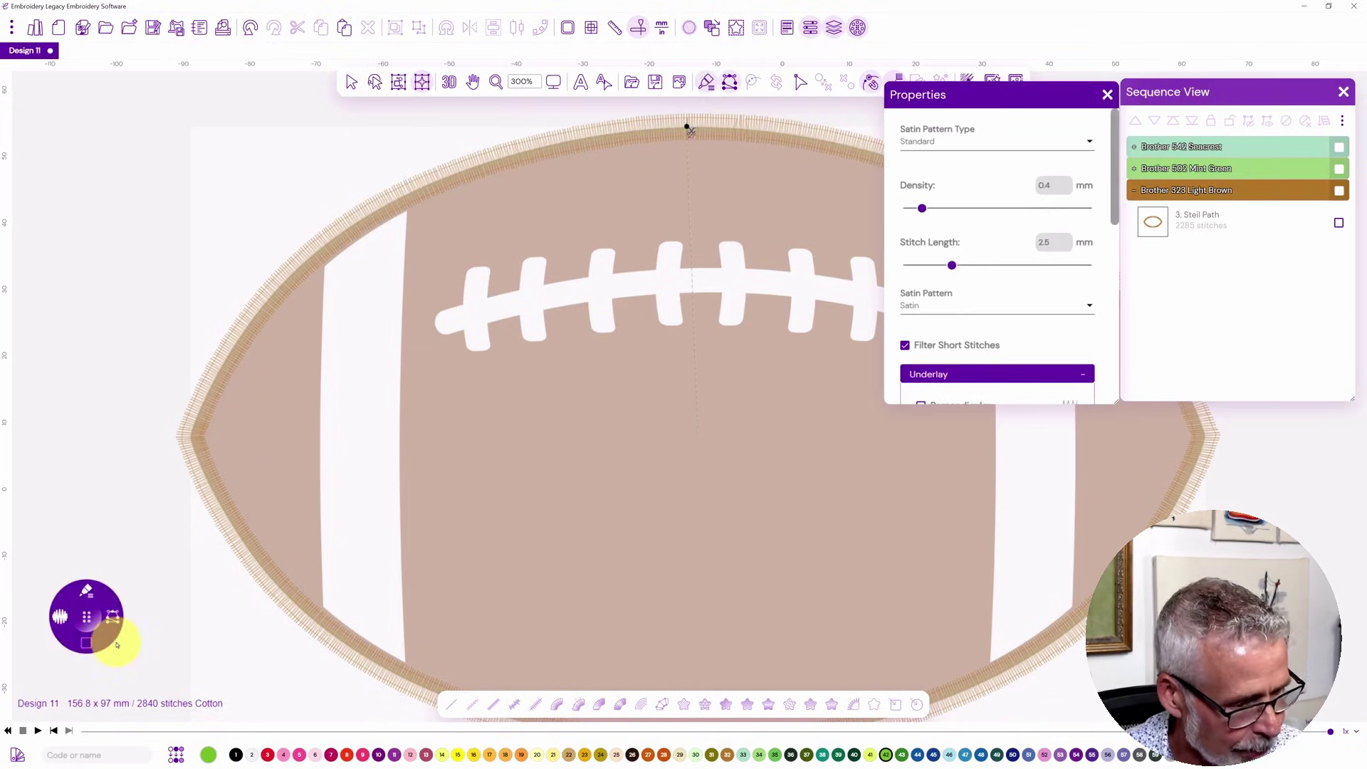
Trace the right edge of the left white stripe from the upper border down to the lower border.
click(408, 206)
click(405, 268)
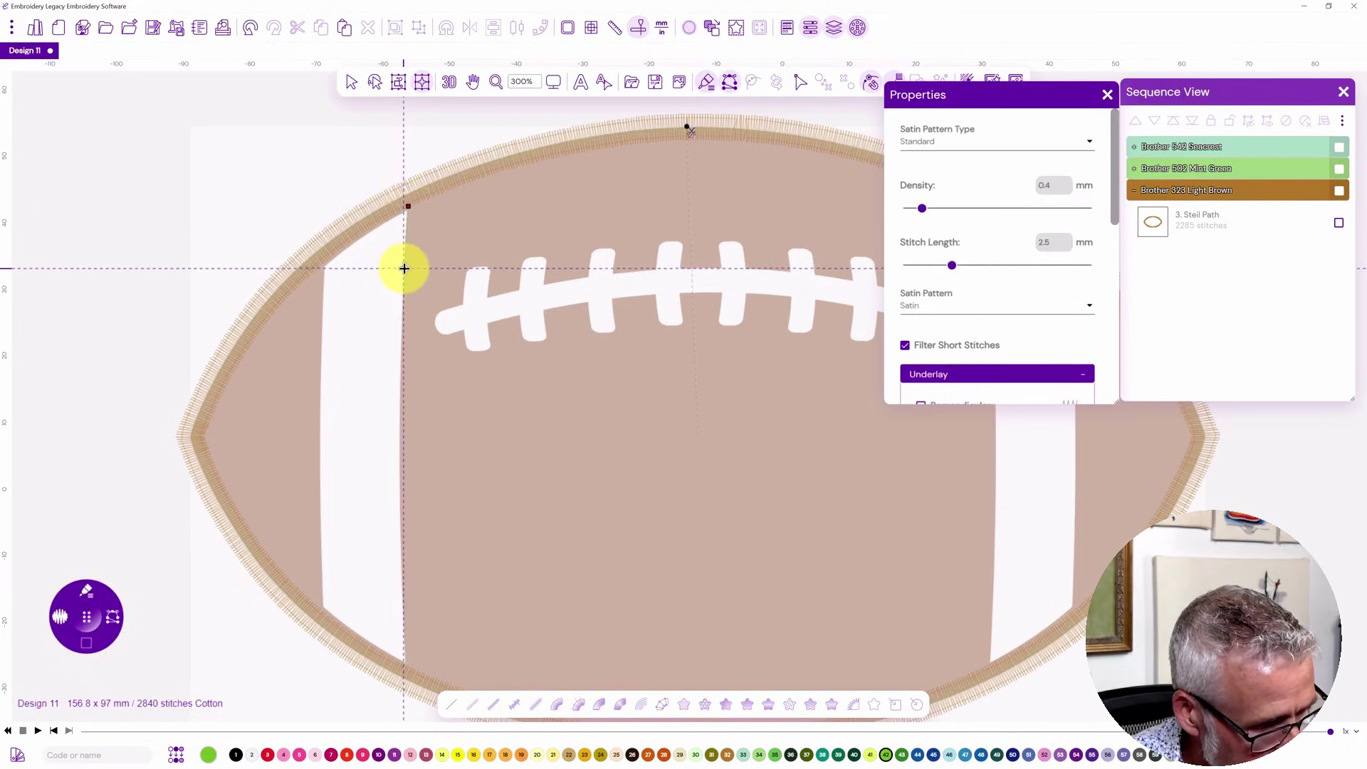
click(400, 406)
click(400, 539)
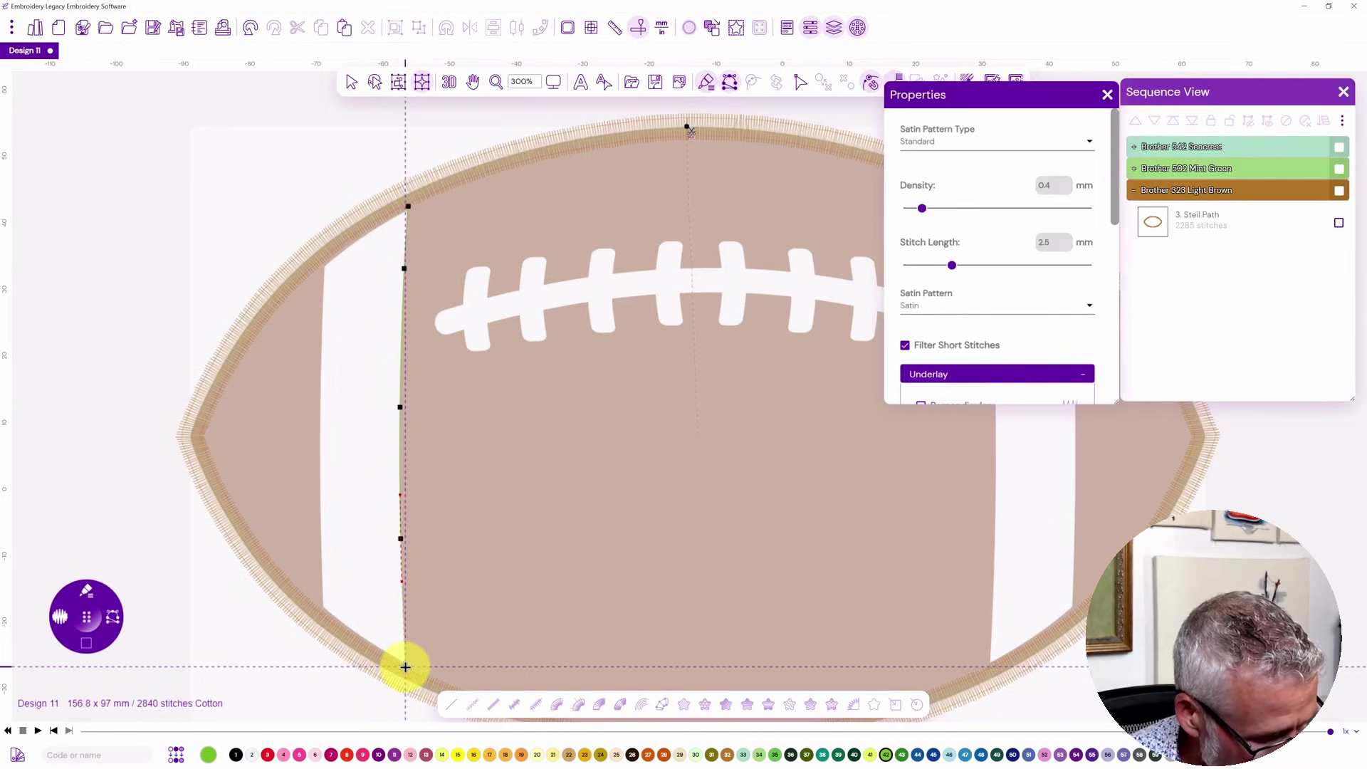
click(406, 667)
Continue the stripe outline along its lower end inside the border and up its left edge to the upper-left corner.
click(383, 668)
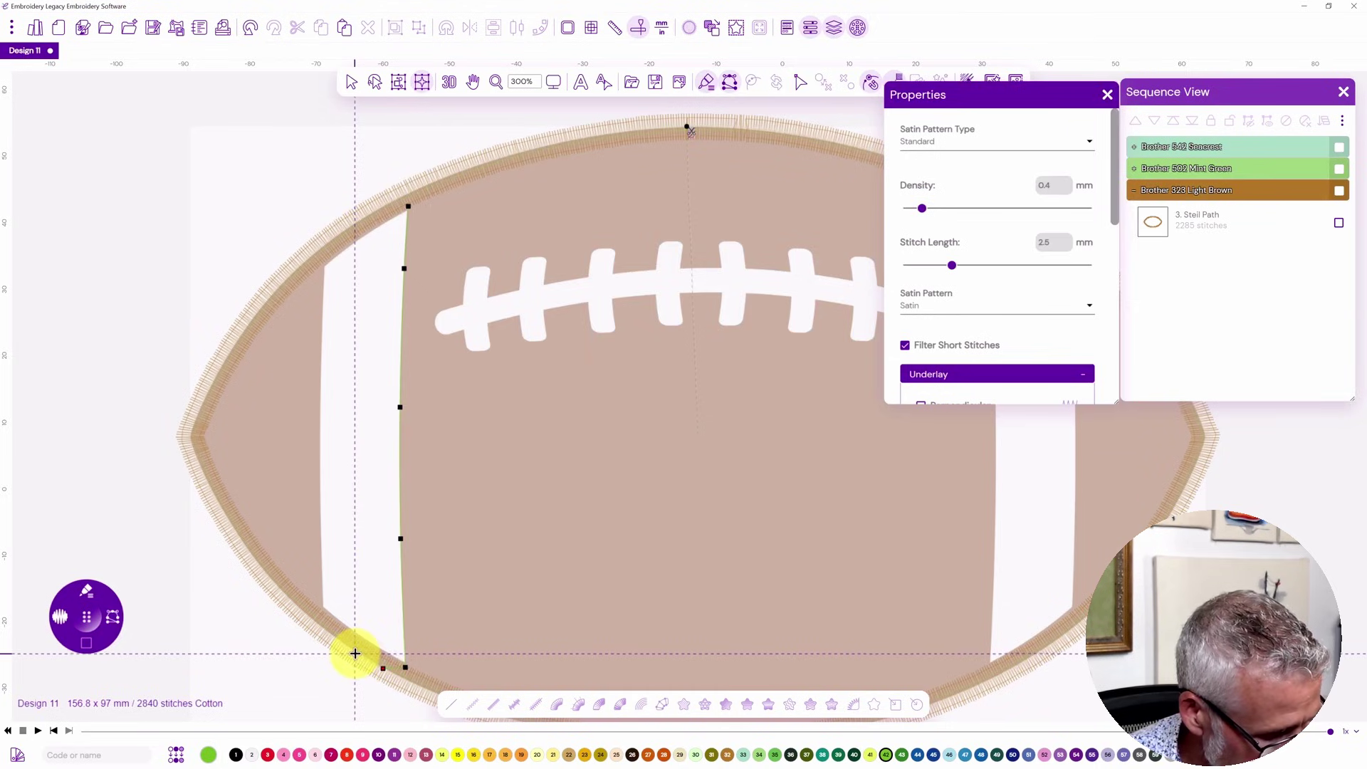
click(356, 653)
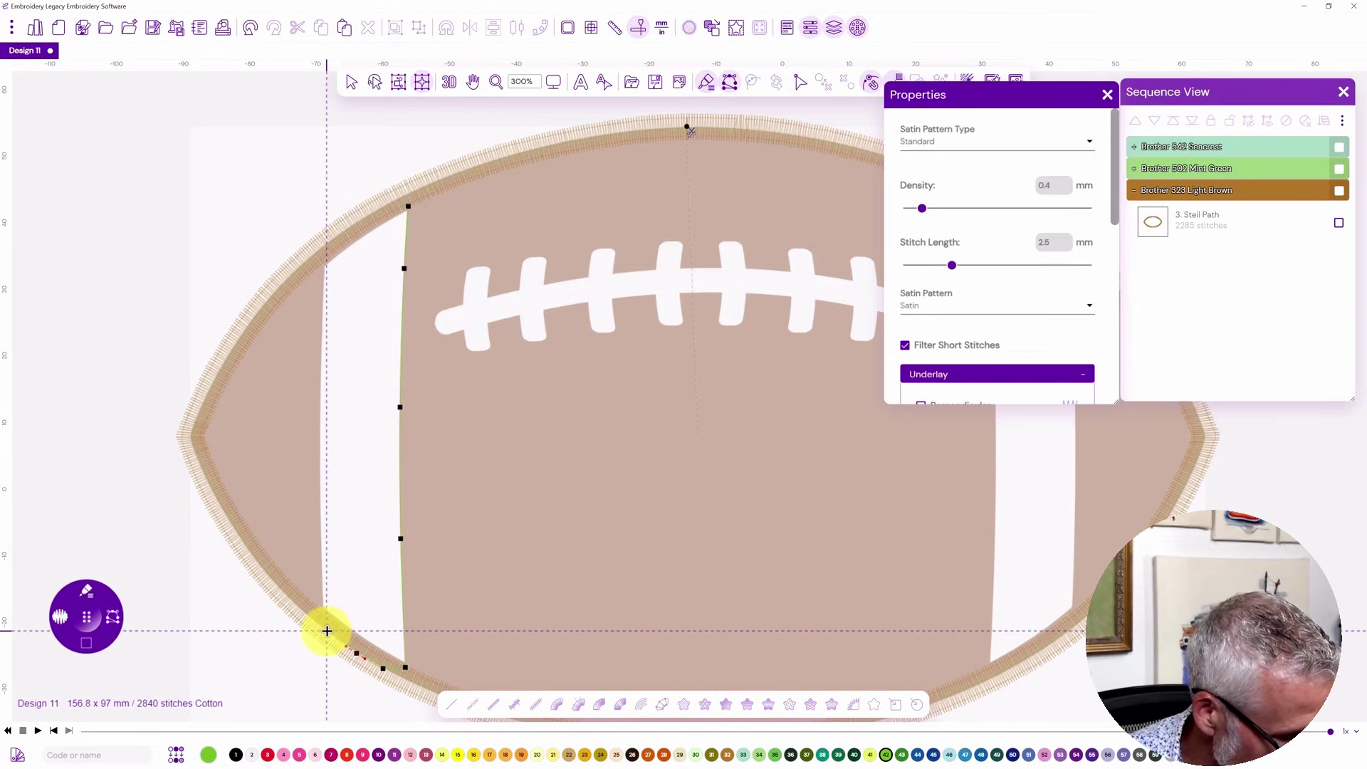
click(326, 631)
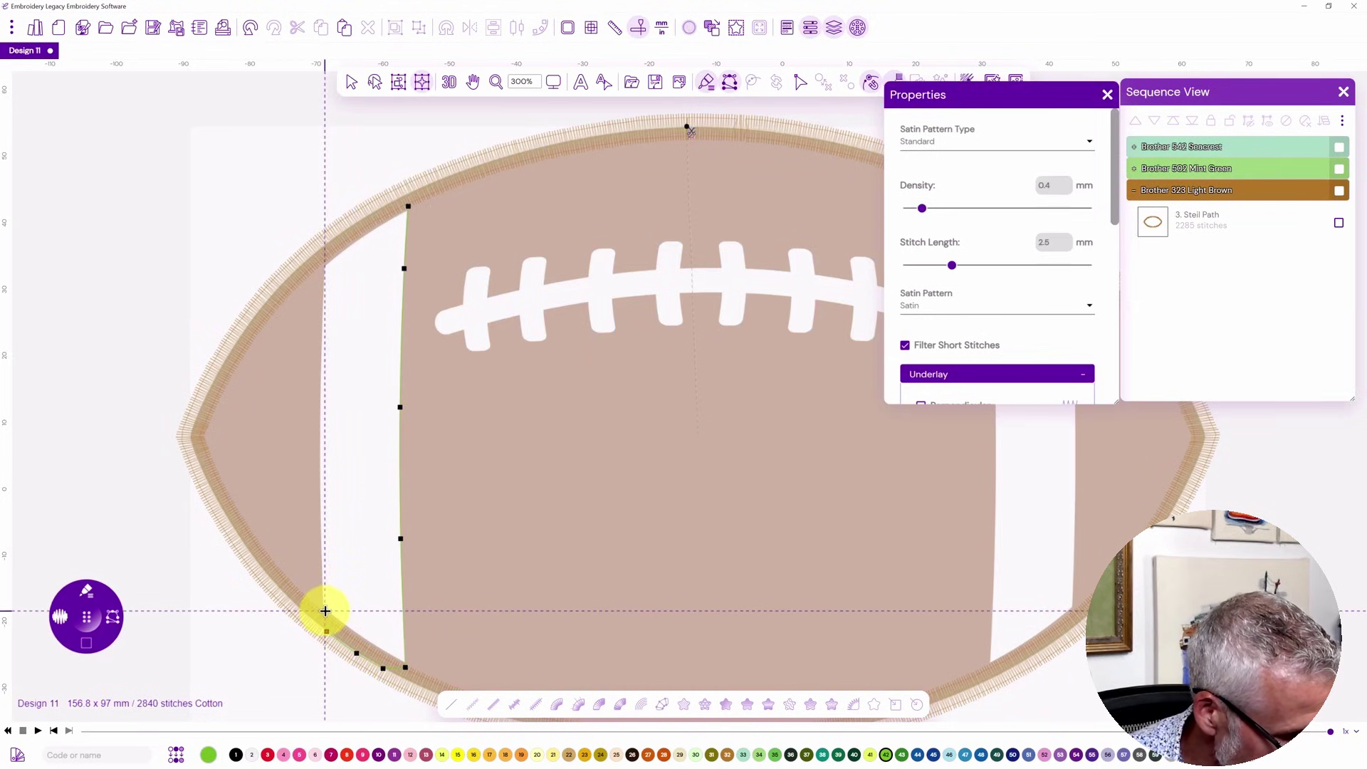
click(326, 610)
click(323, 490)
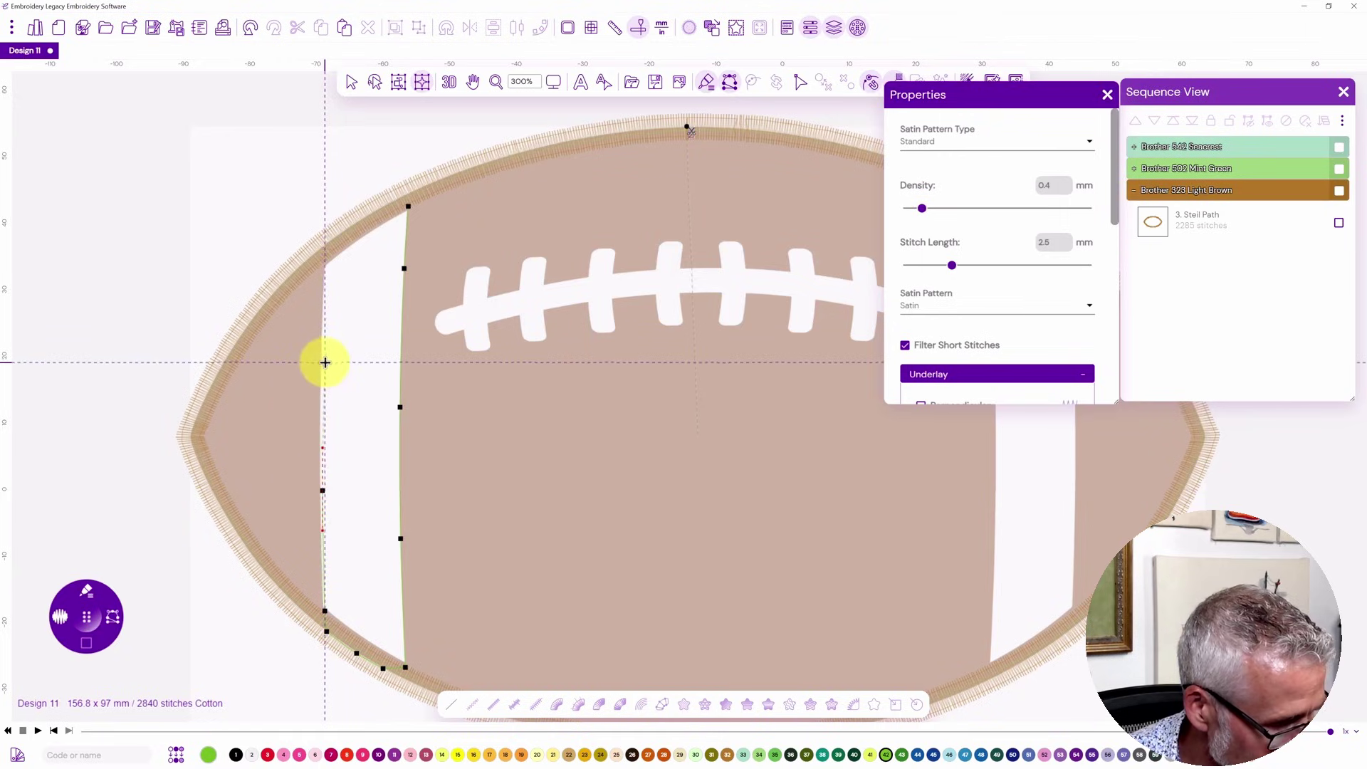
click(323, 354)
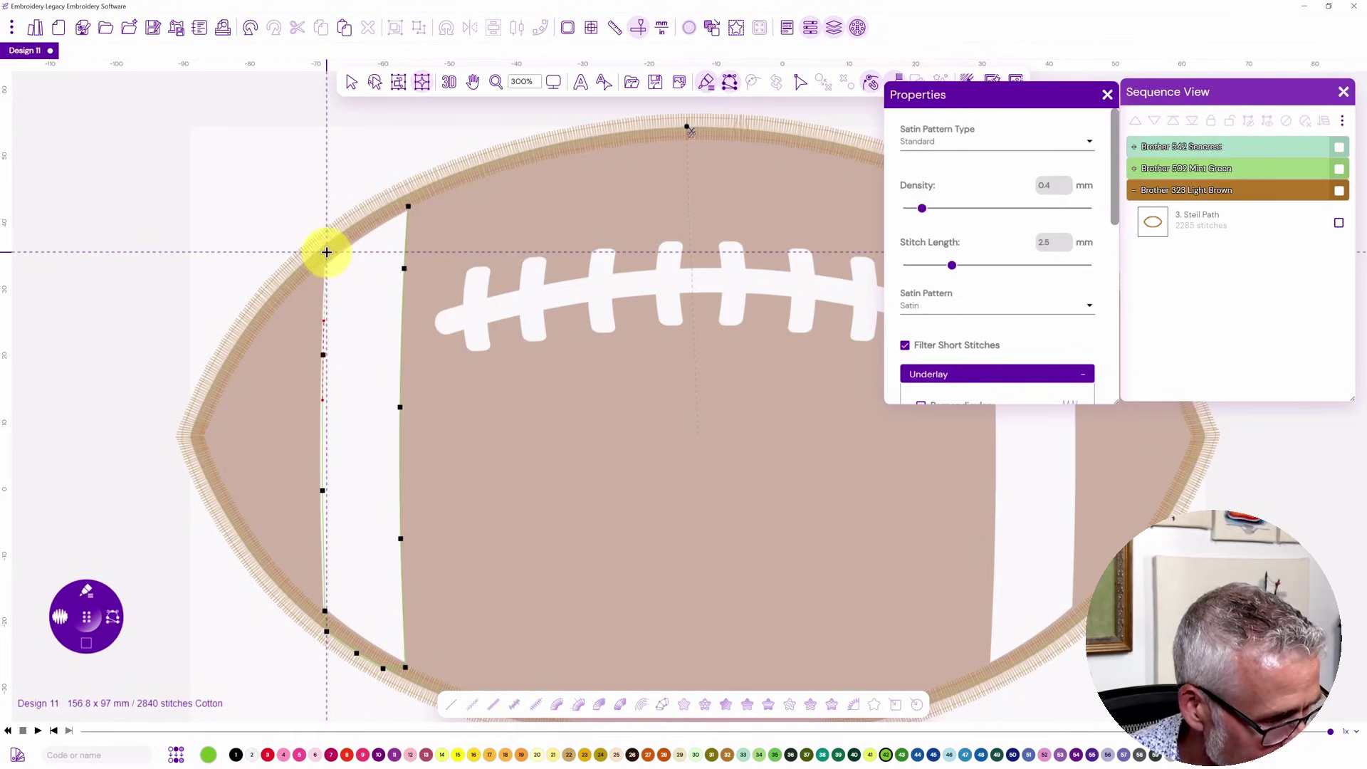
click(327, 252)
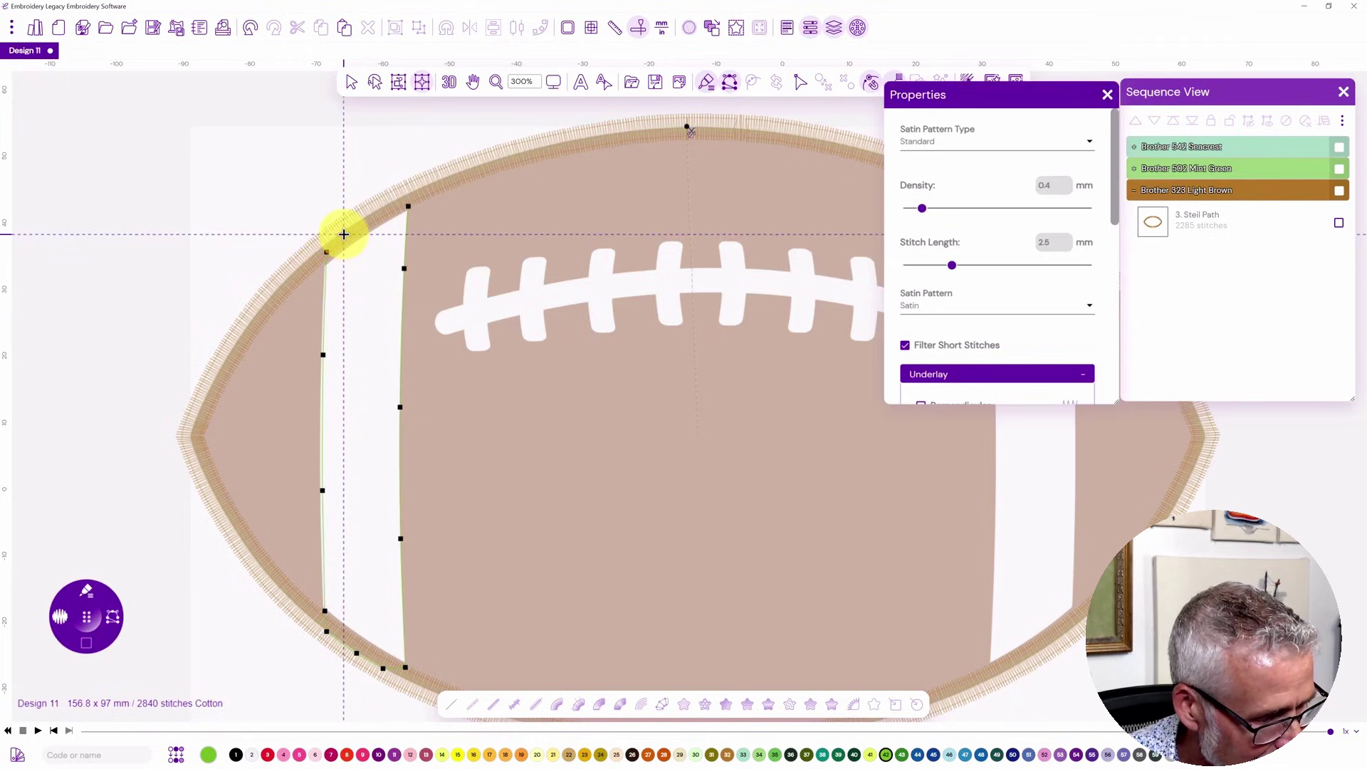
Finish the left stripe's outline along its upper end and add stitch-angle lines across its upper and lower ends to generate the satin.
click(343, 234)
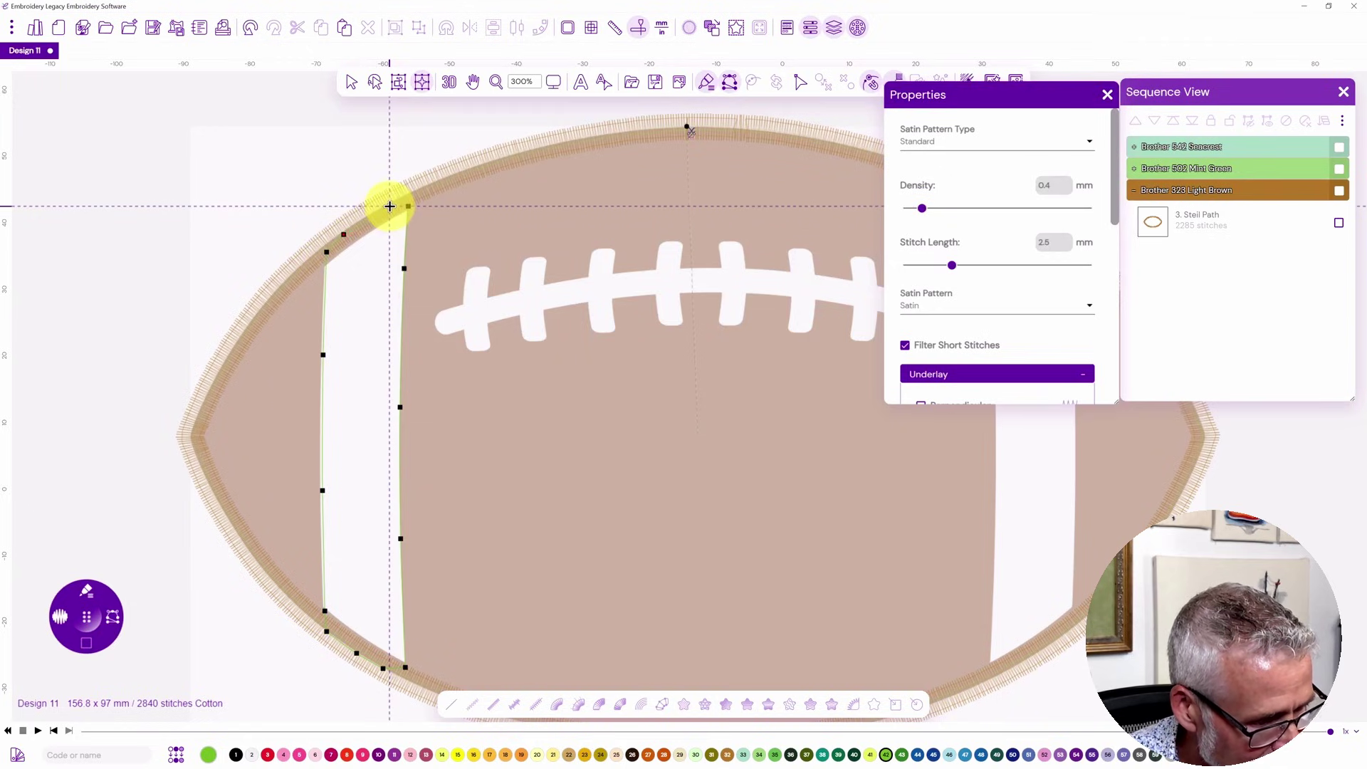
click(389, 206)
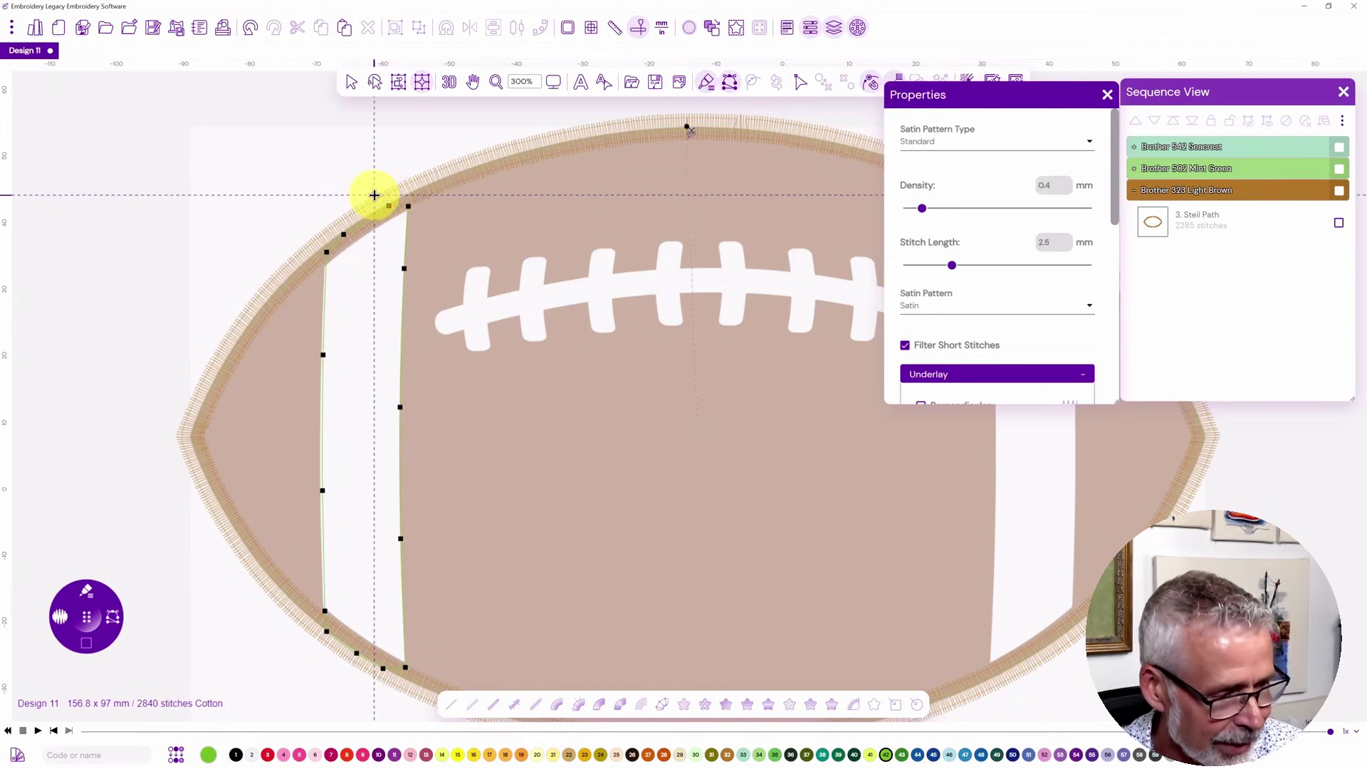
click(408, 206)
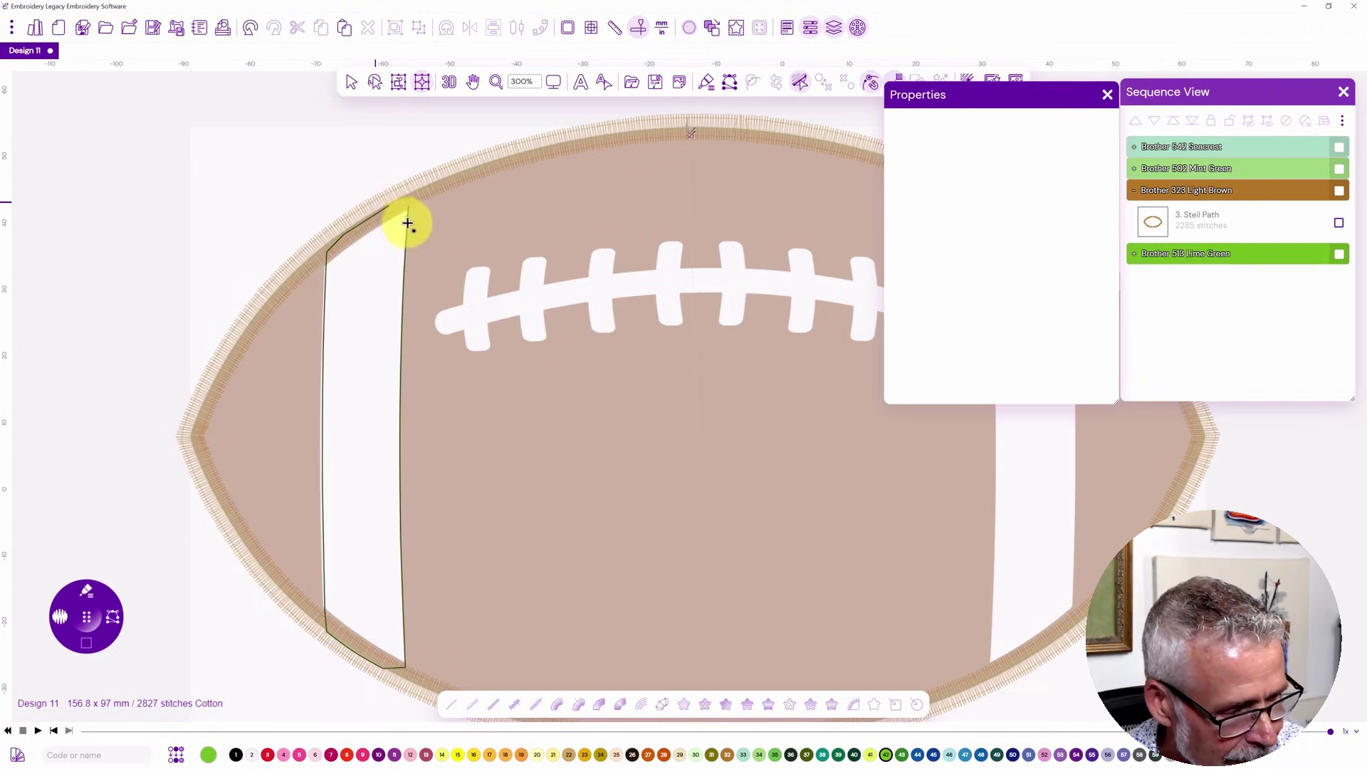
click(388, 206)
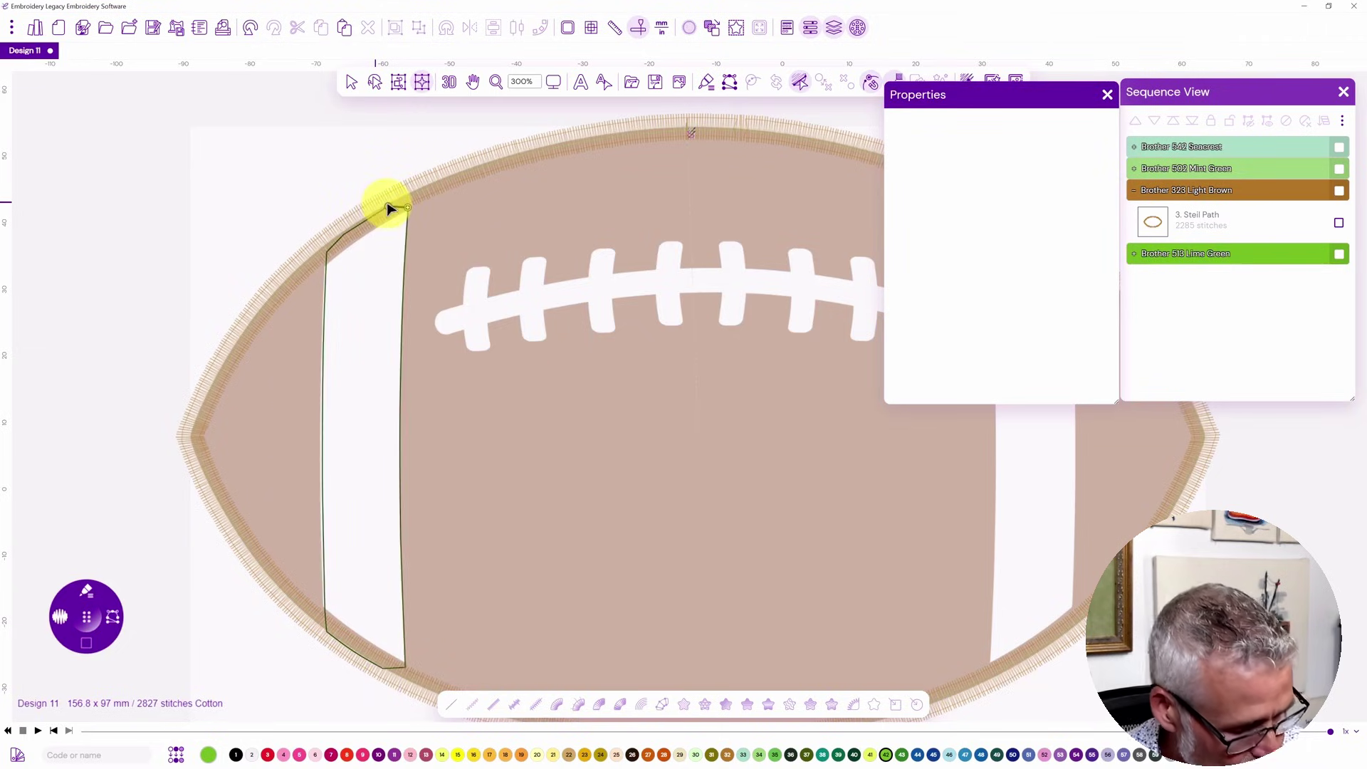
click(405, 665)
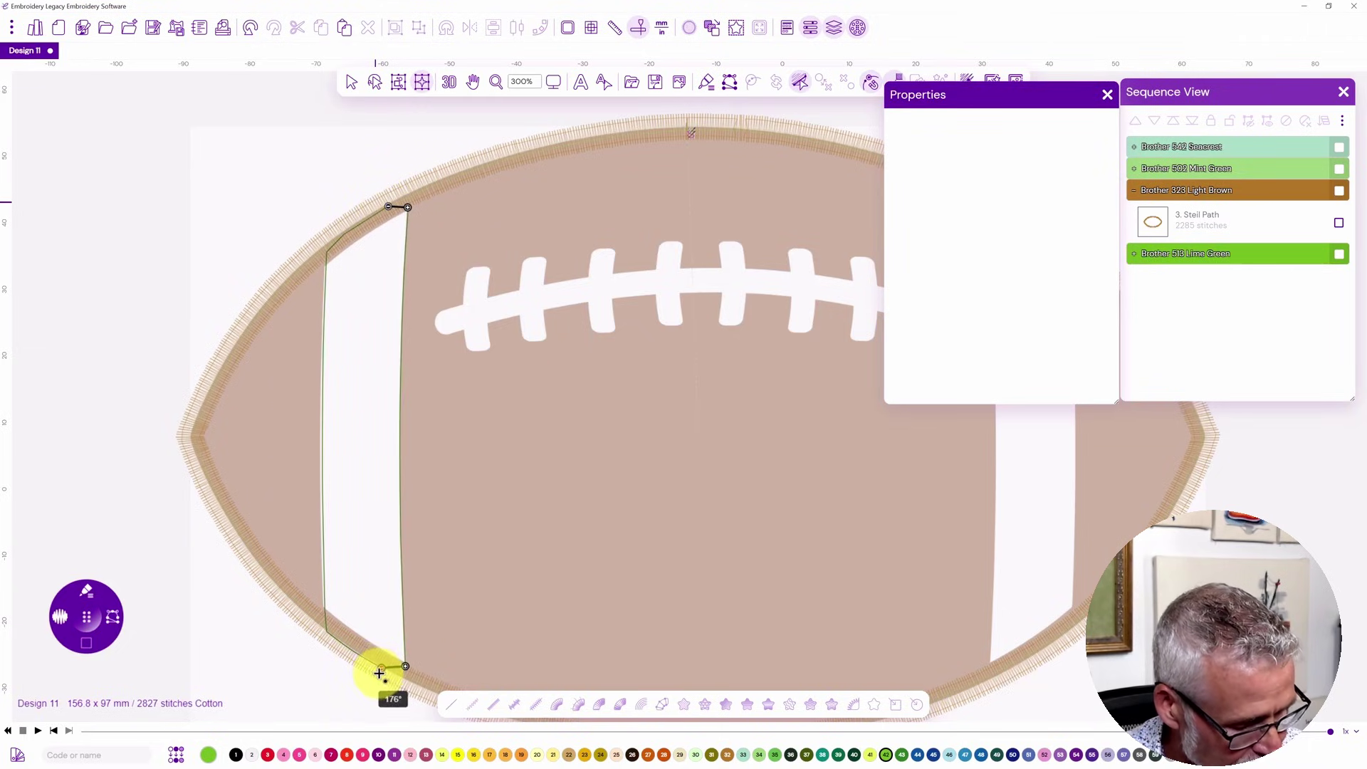
click(379, 673)
right_click(378, 673)
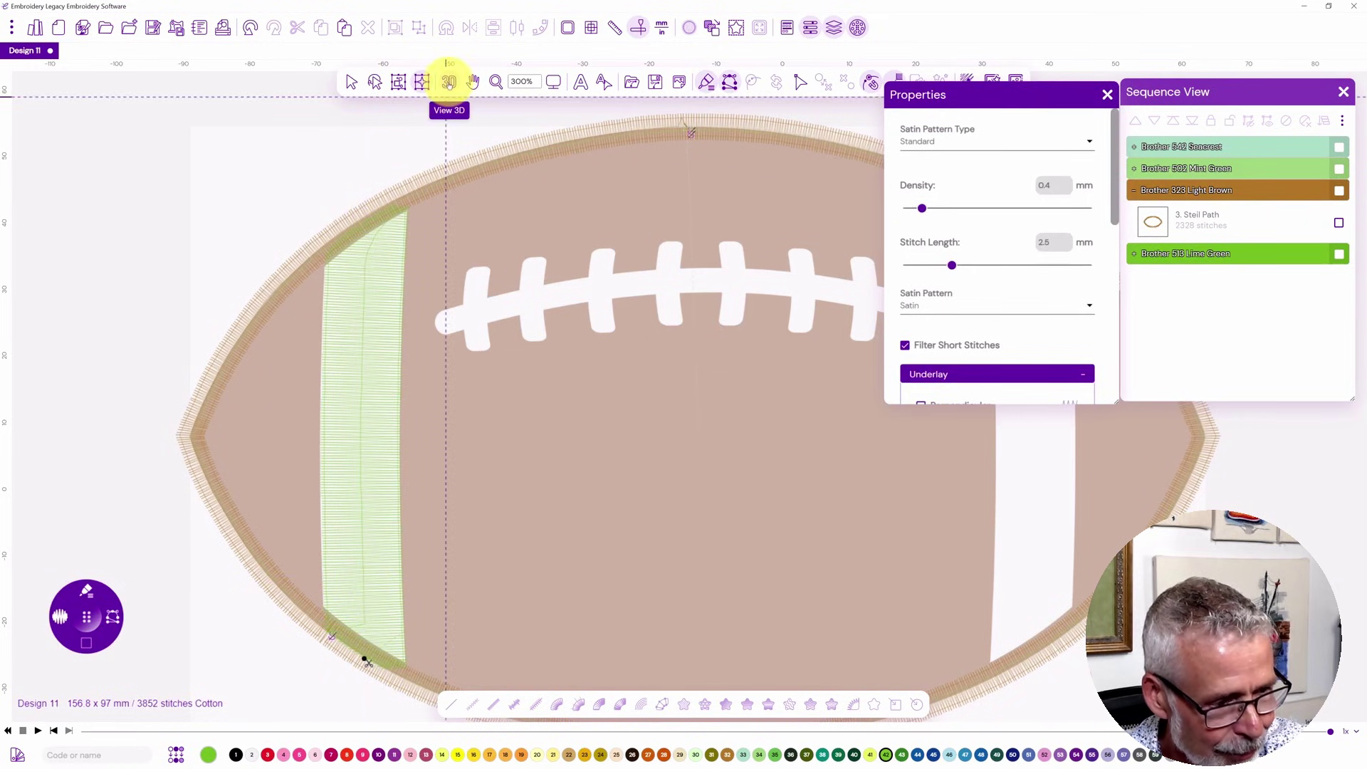
Show the design in 3D and set the green left stripe's Auto Split quality control type to None.
click(448, 82)
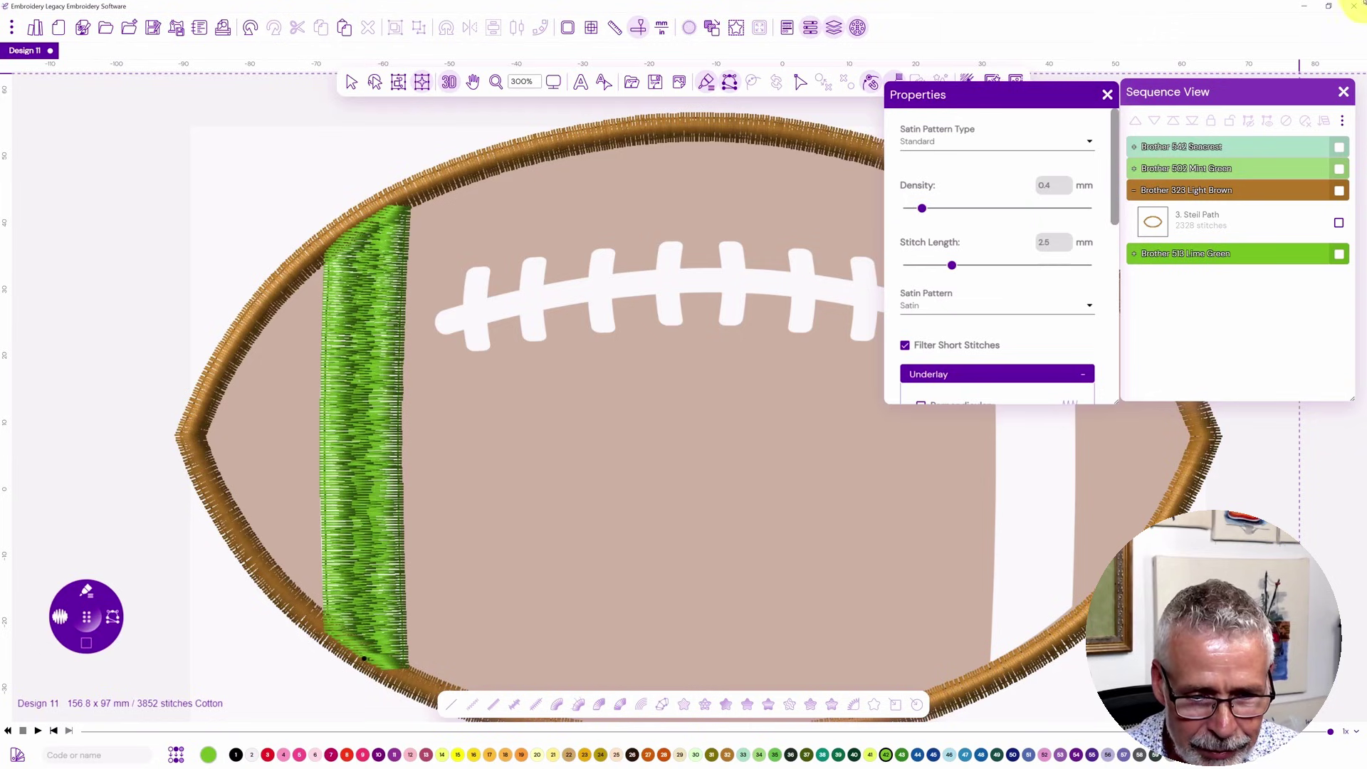
click(1339, 254)
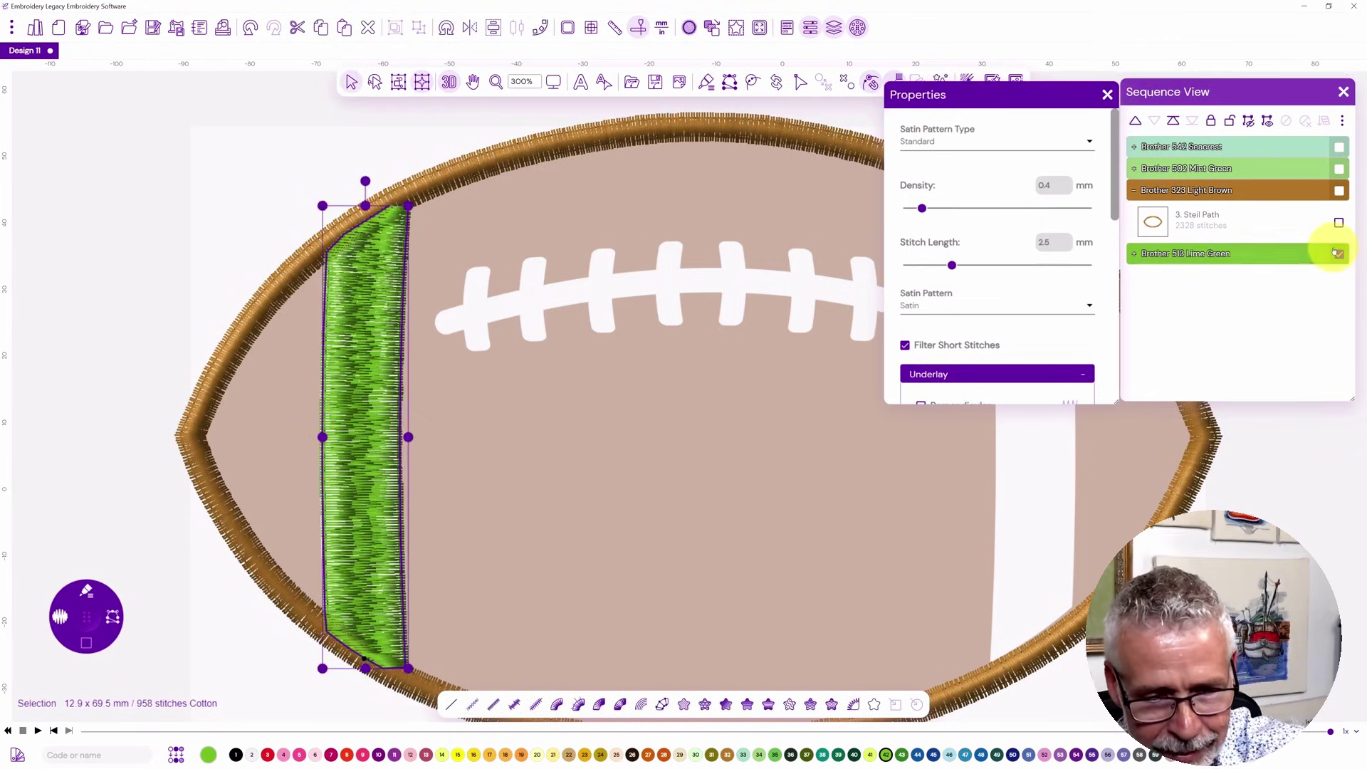
drag(1118, 192, 1129, 363)
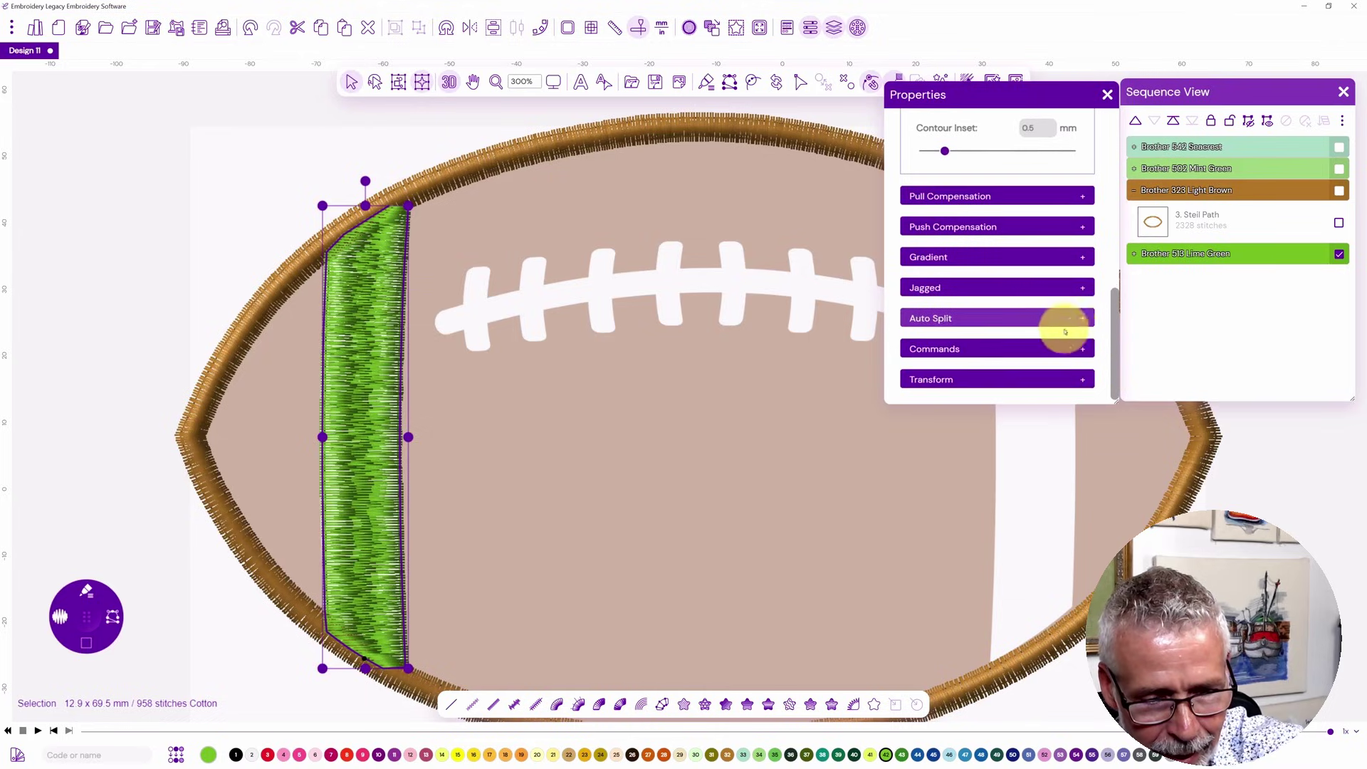
click(1084, 318)
click(926, 356)
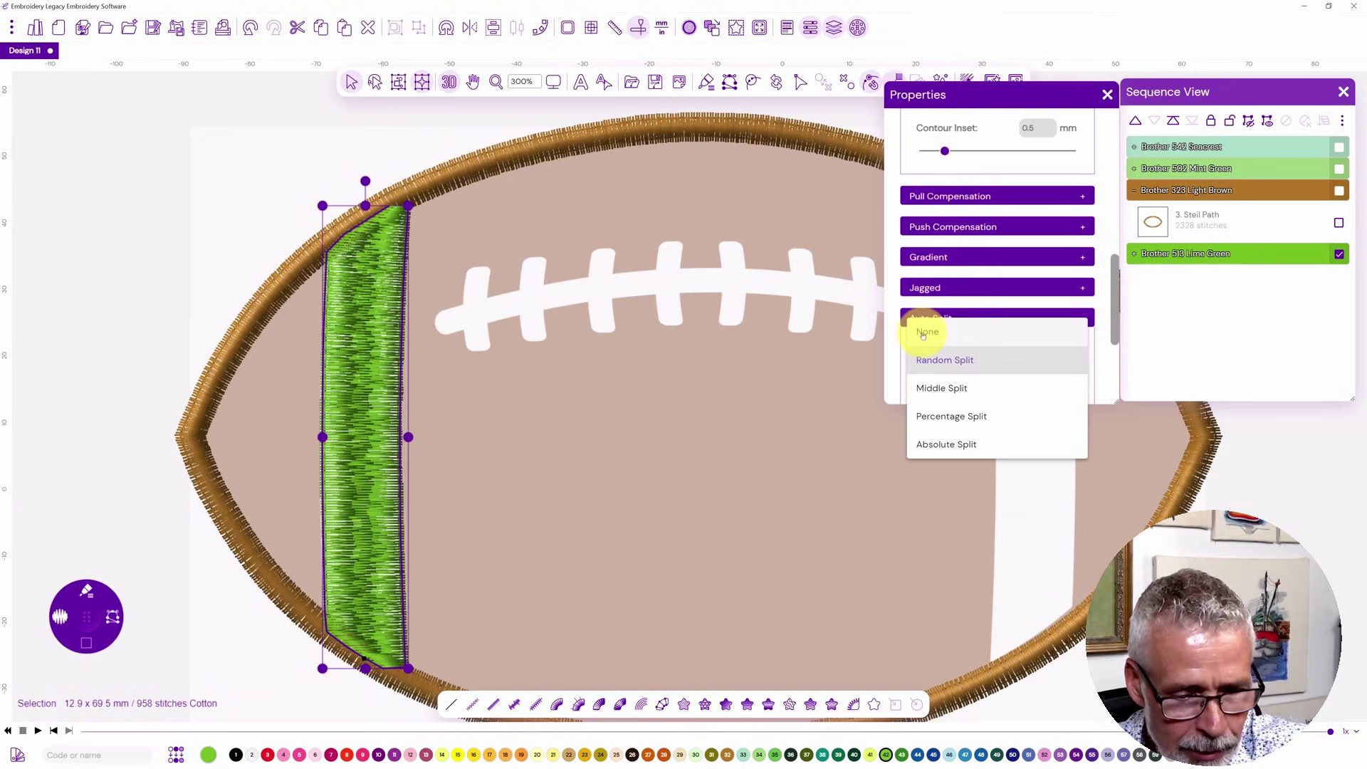
click(924, 333)
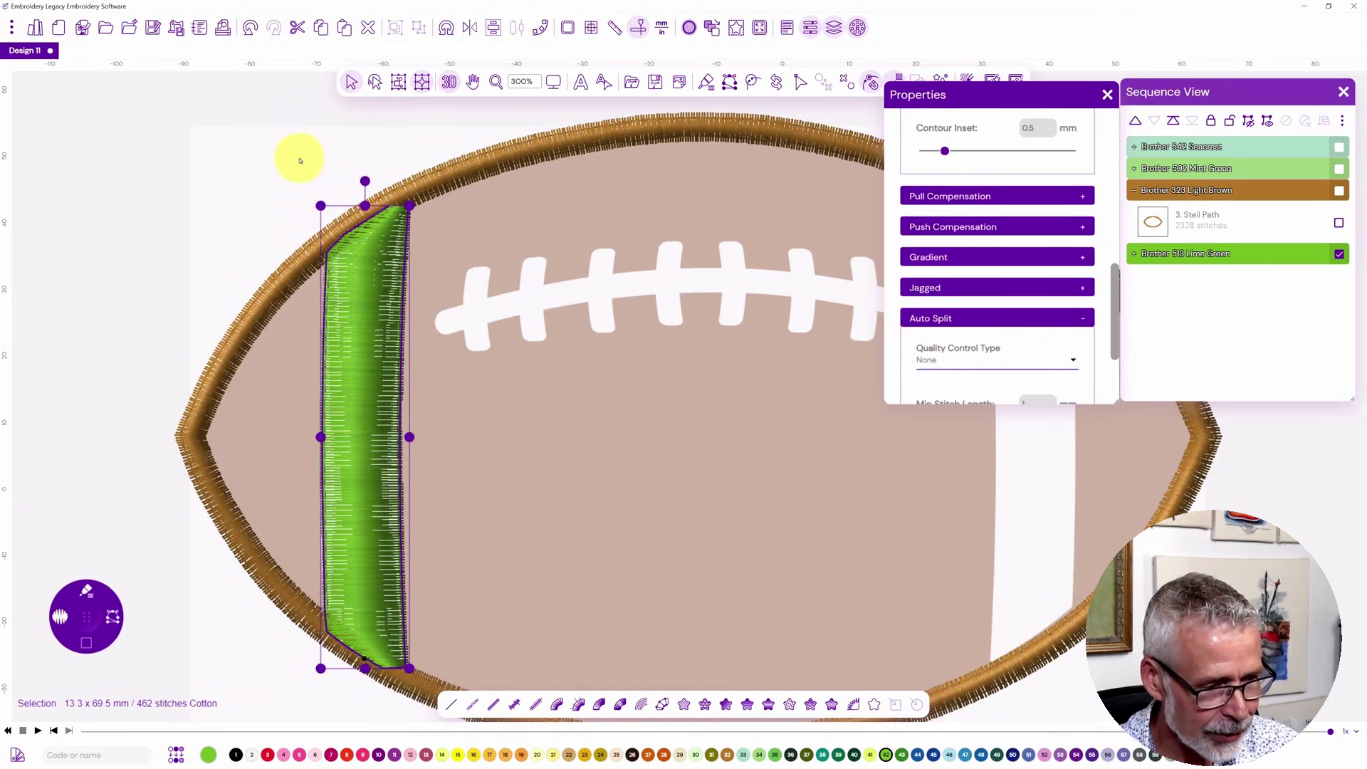
Digitize a Run path about 88.5 mm wide inside the lower border, from the left stripe's lower inner corner to the right stripe's.
key(Tab)
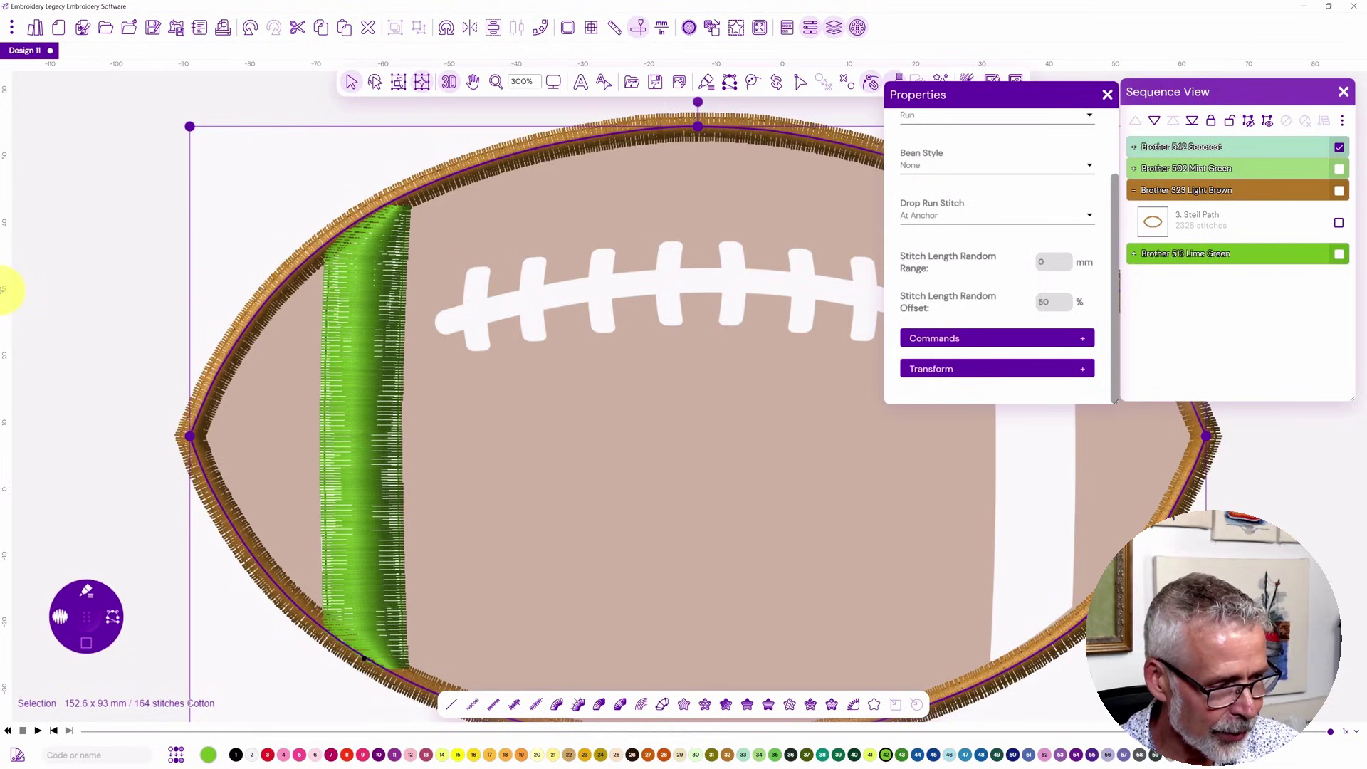
click(86, 591)
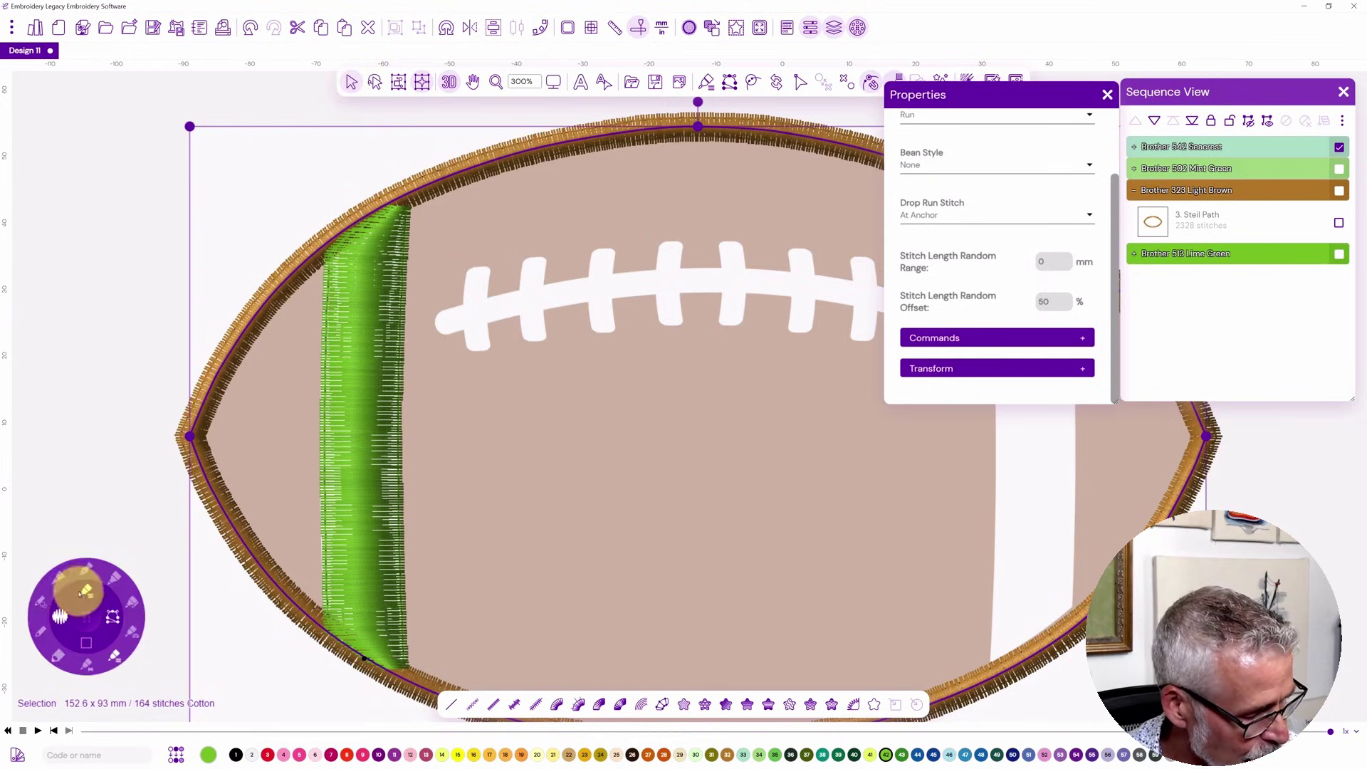
click(46, 620)
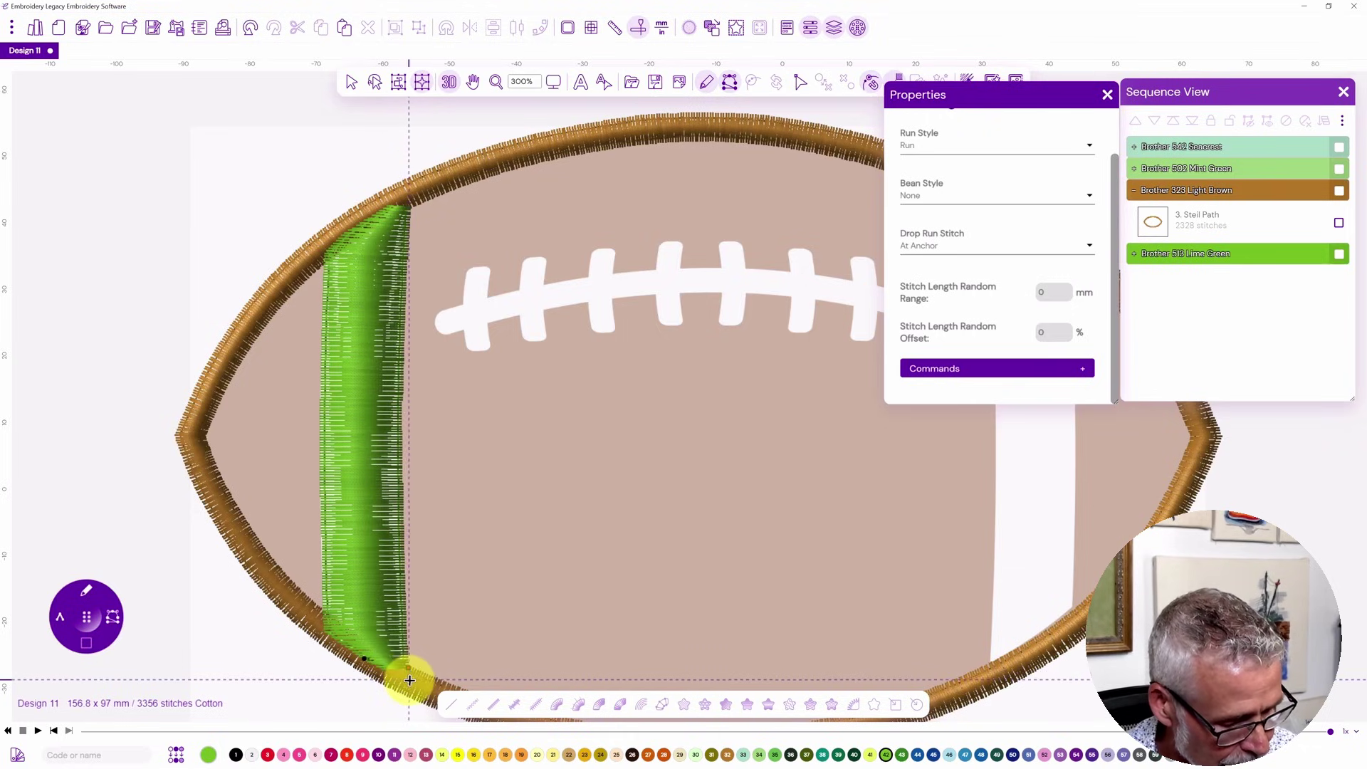
key(space)
drag(472, 656, 396, 485)
click(375, 528)
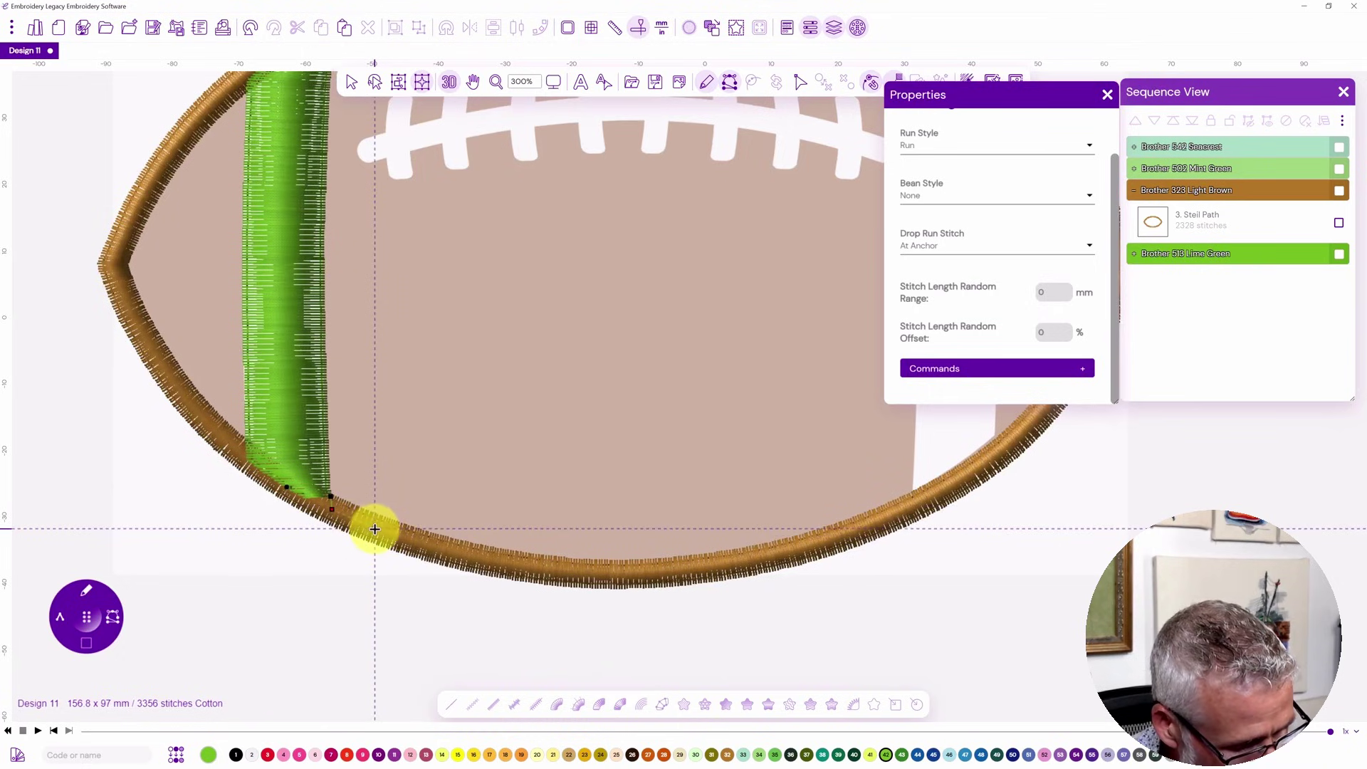
click(451, 552)
click(578, 572)
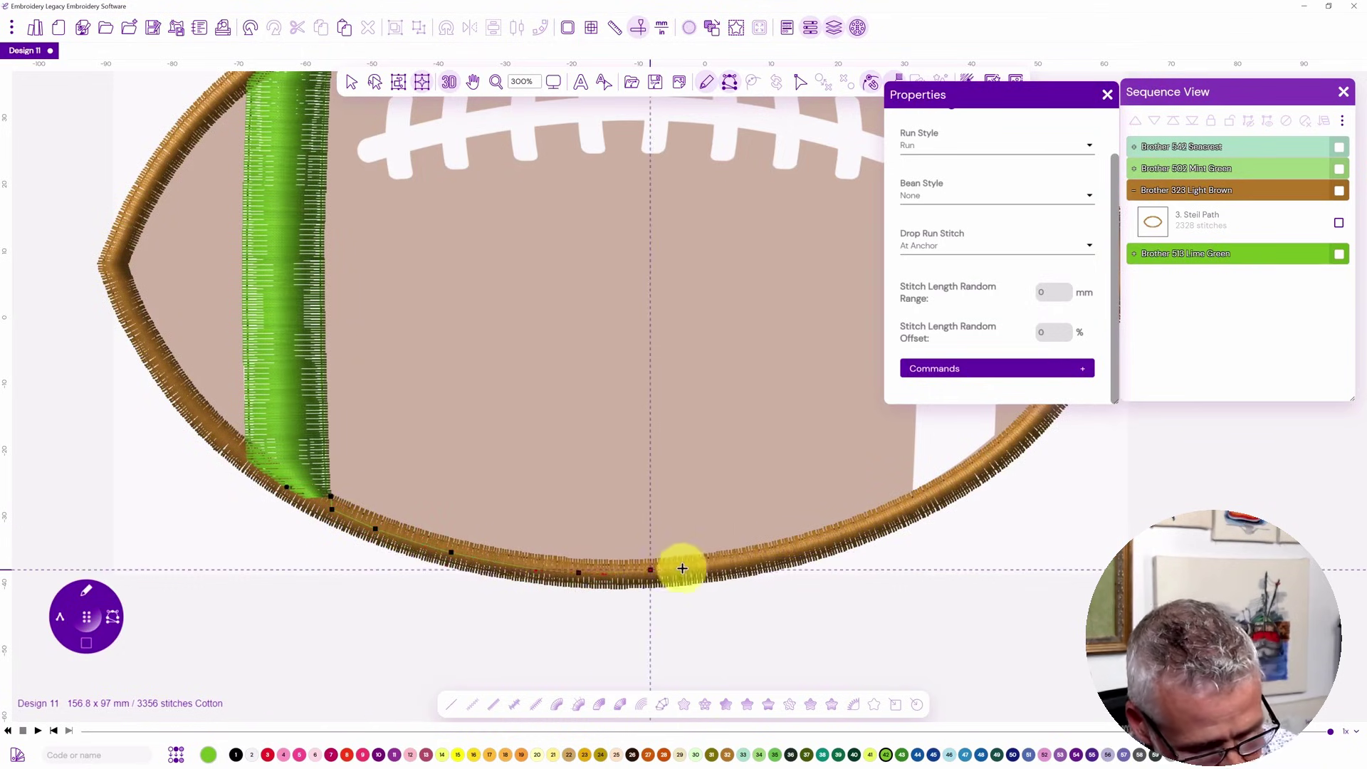
click(721, 566)
click(920, 504)
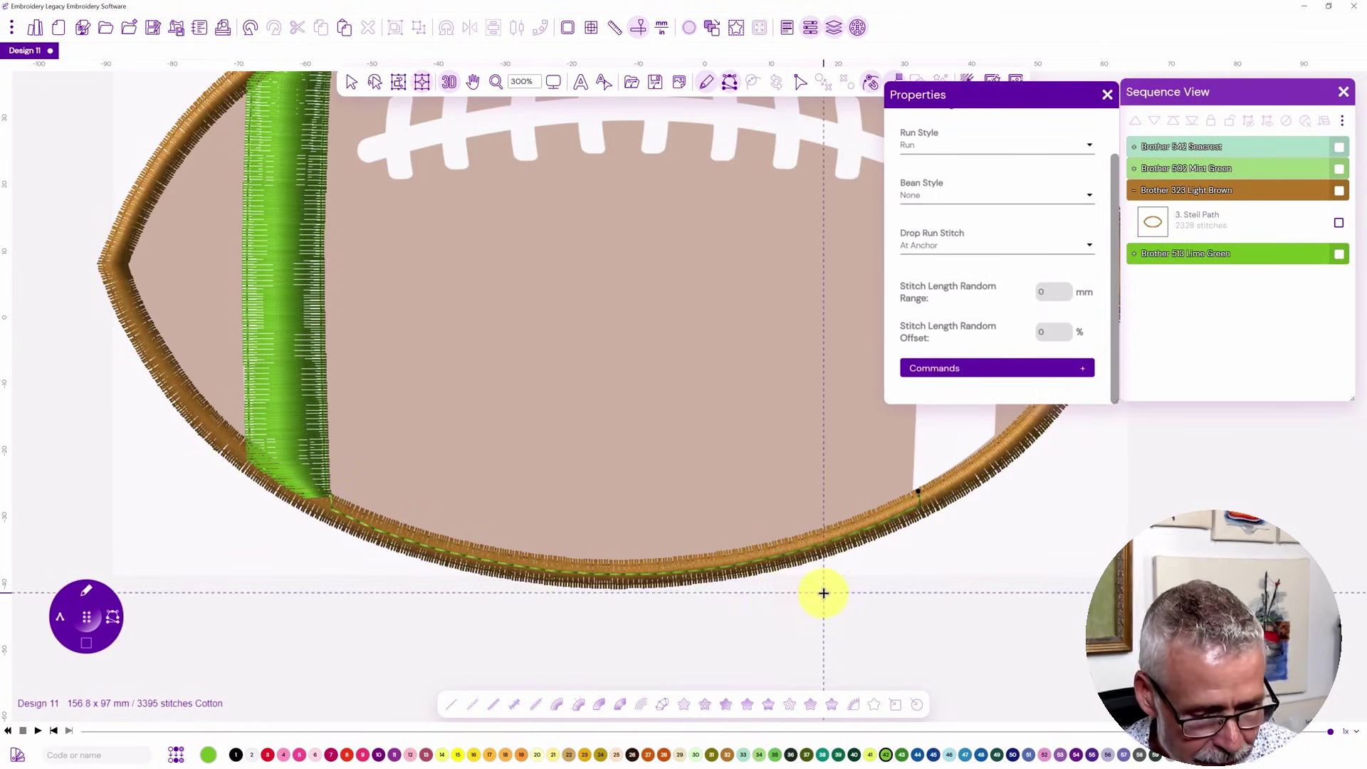
Expand the Lime Green colour group in the sequence and duplicate the left stripe's Satin Path.
click(302, 493)
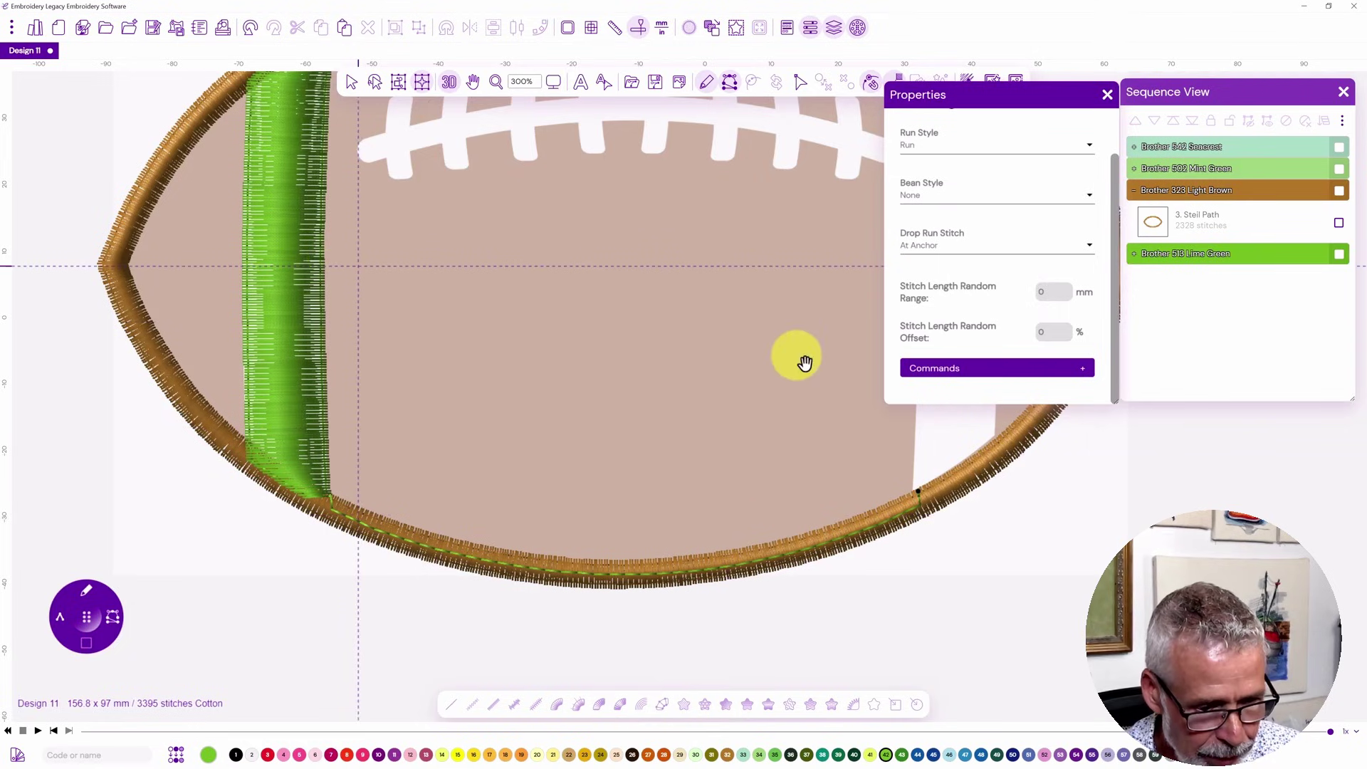
drag(602, 385, 741, 415)
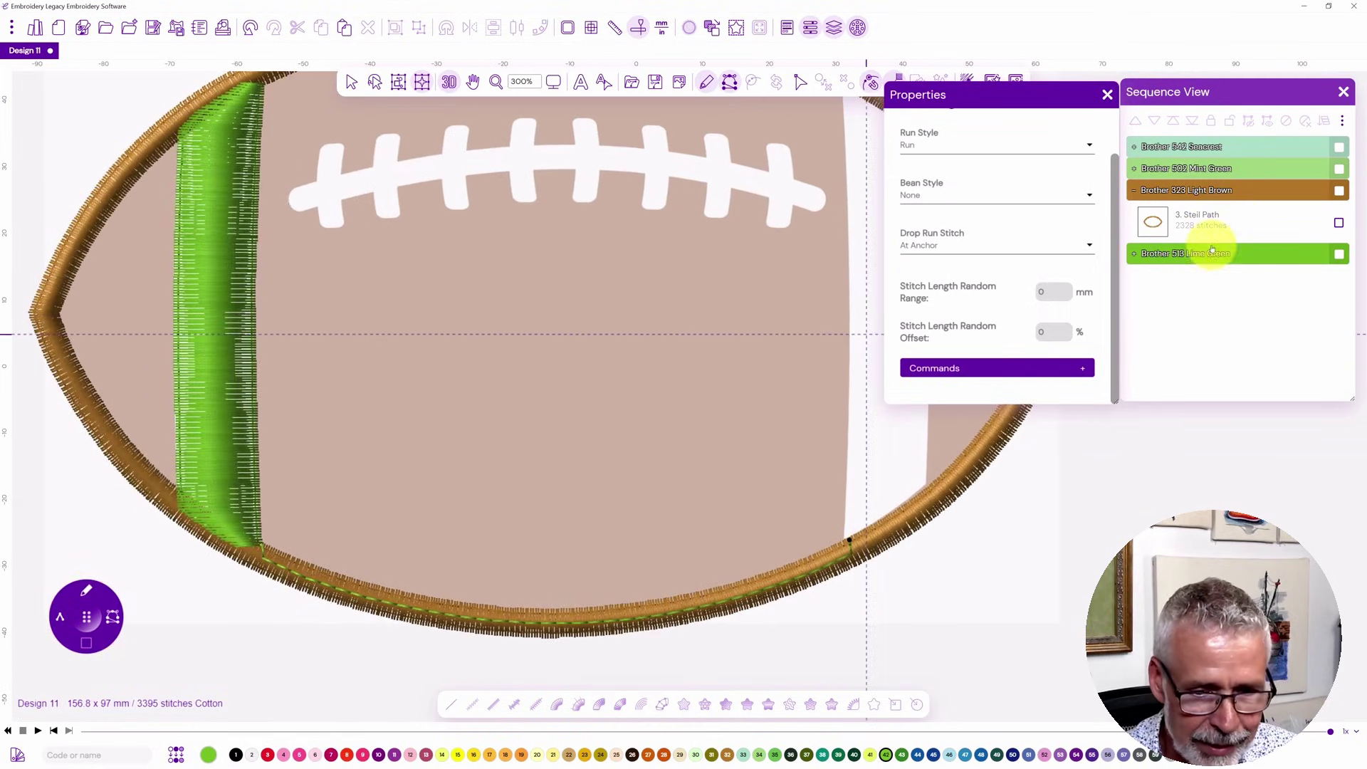
click(1136, 253)
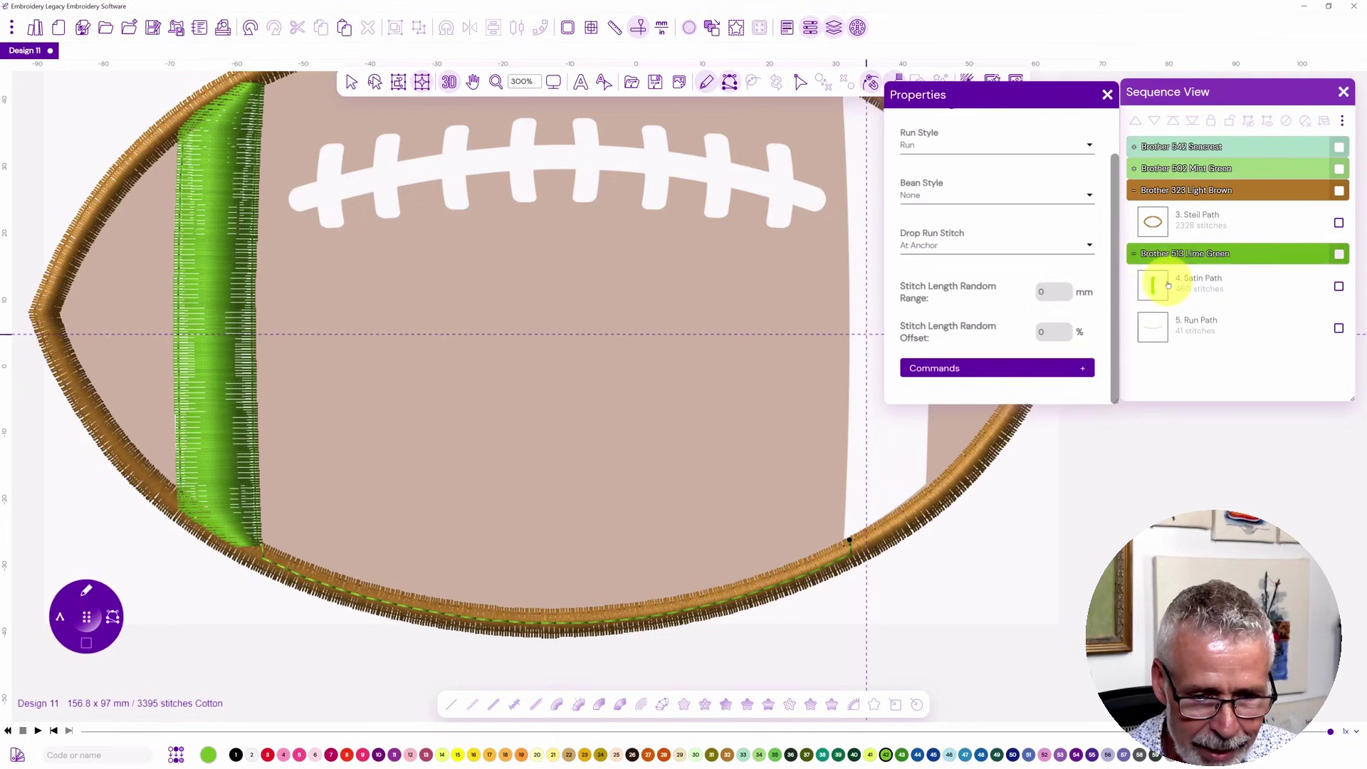
click(1168, 286)
right_click(227, 286)
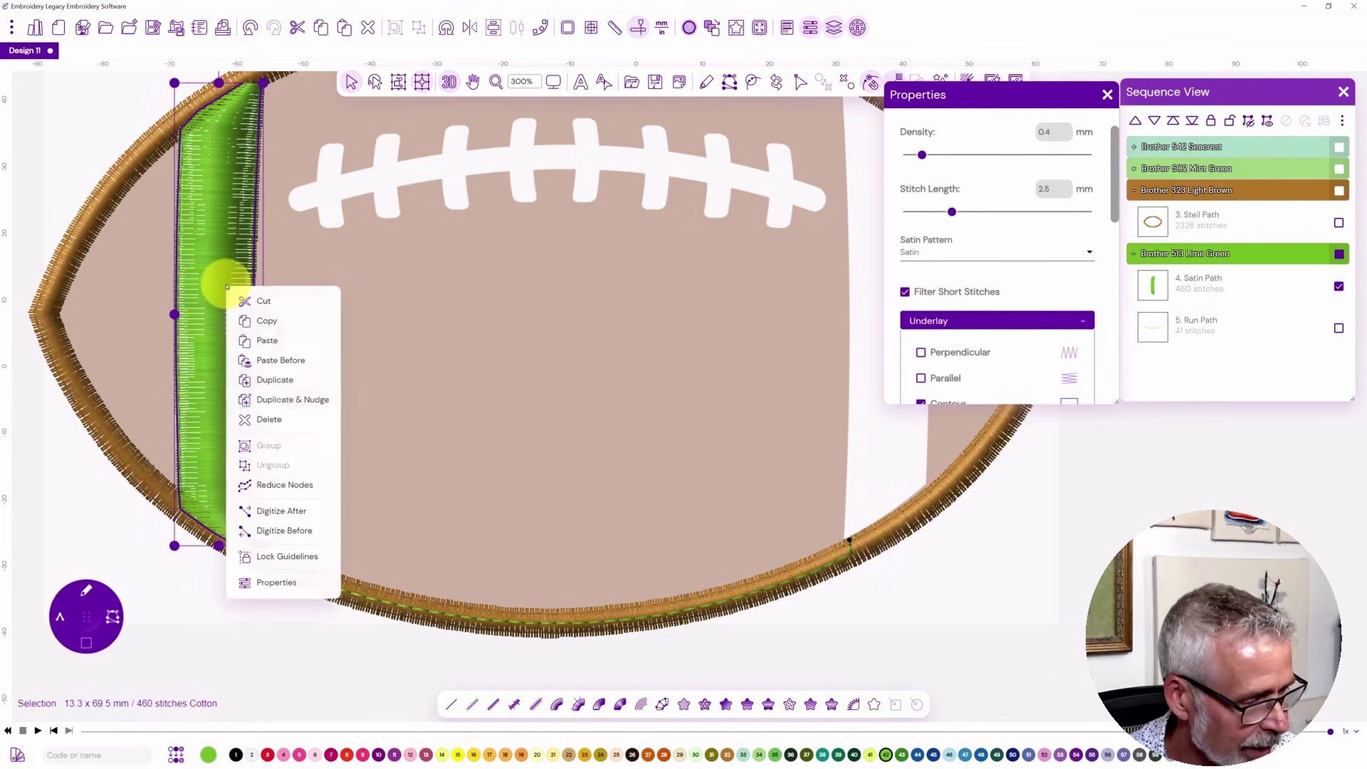
click(246, 381)
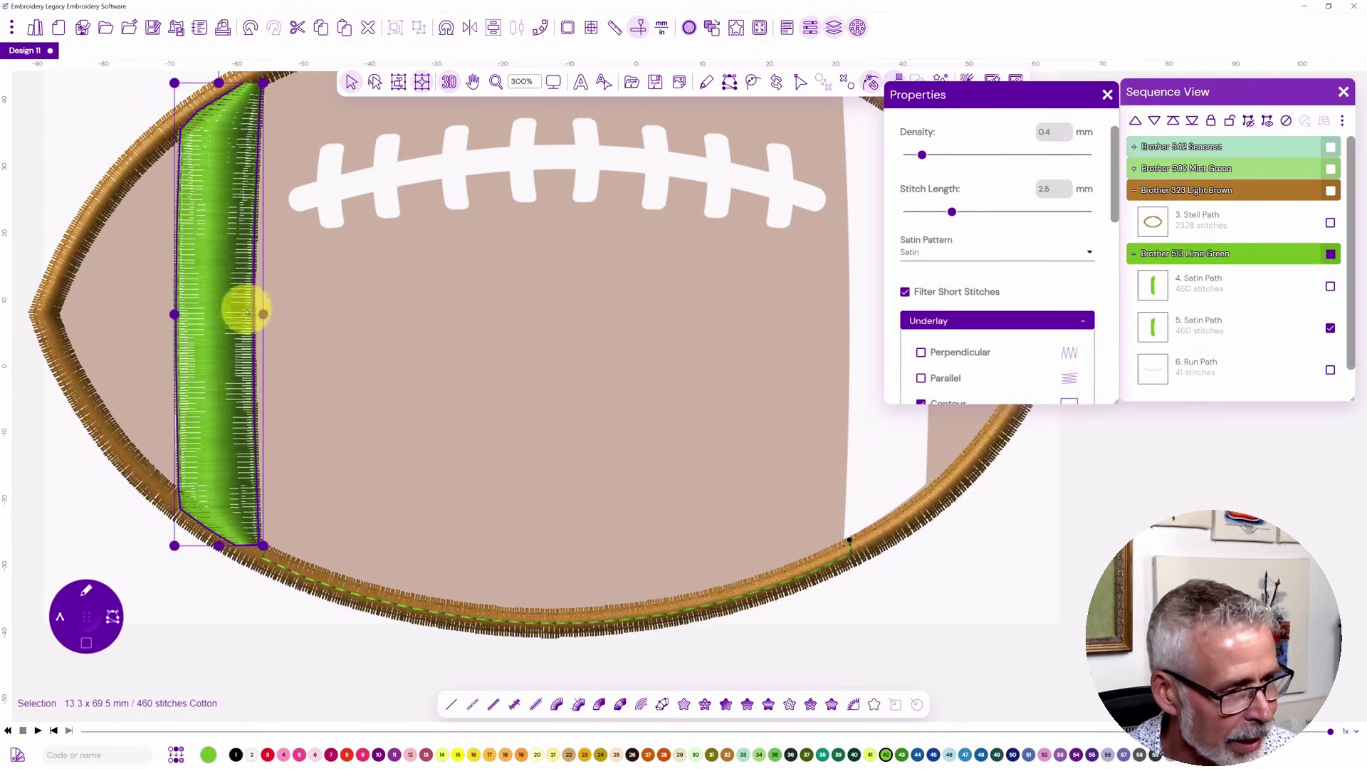
Flip the duplicated satin stripe horizontally and move it onto the football's right white stripe.
click(470, 29)
click(491, 55)
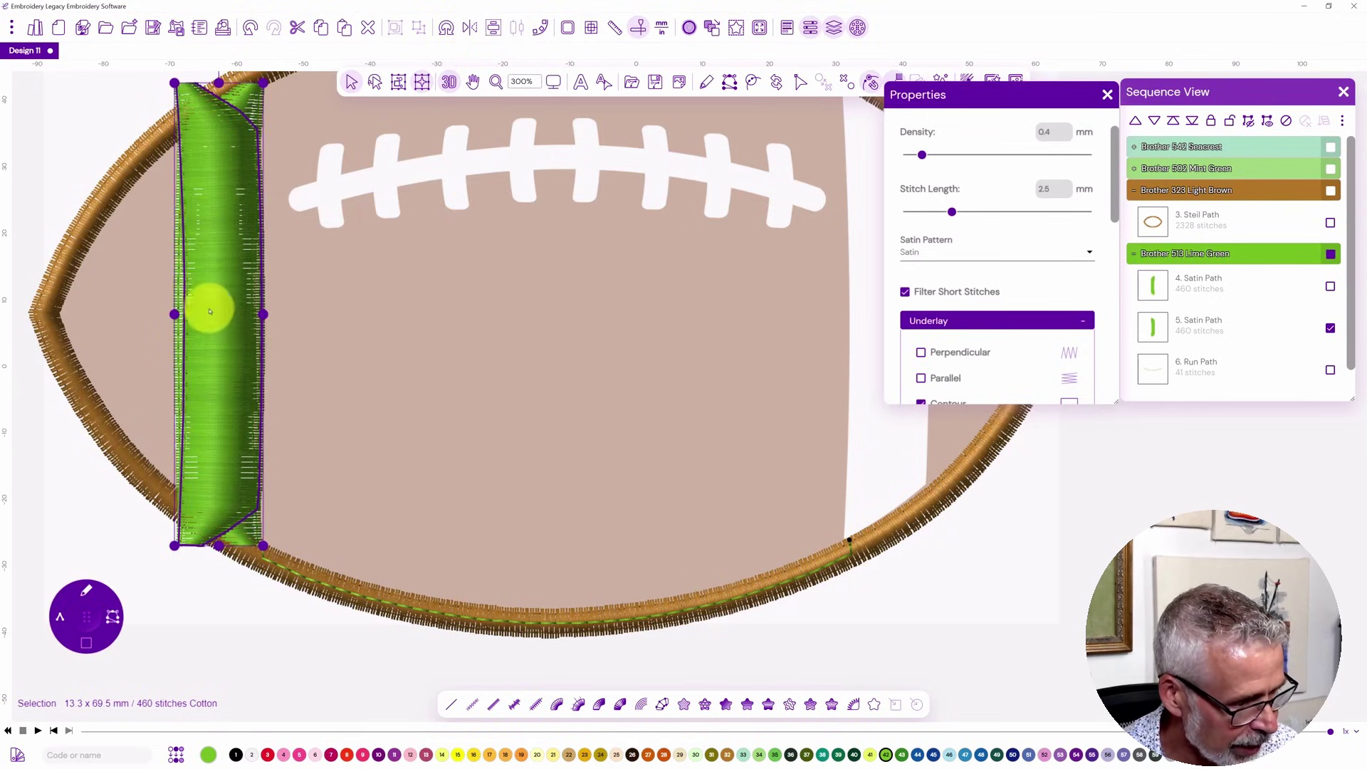
drag(214, 330, 882, 455)
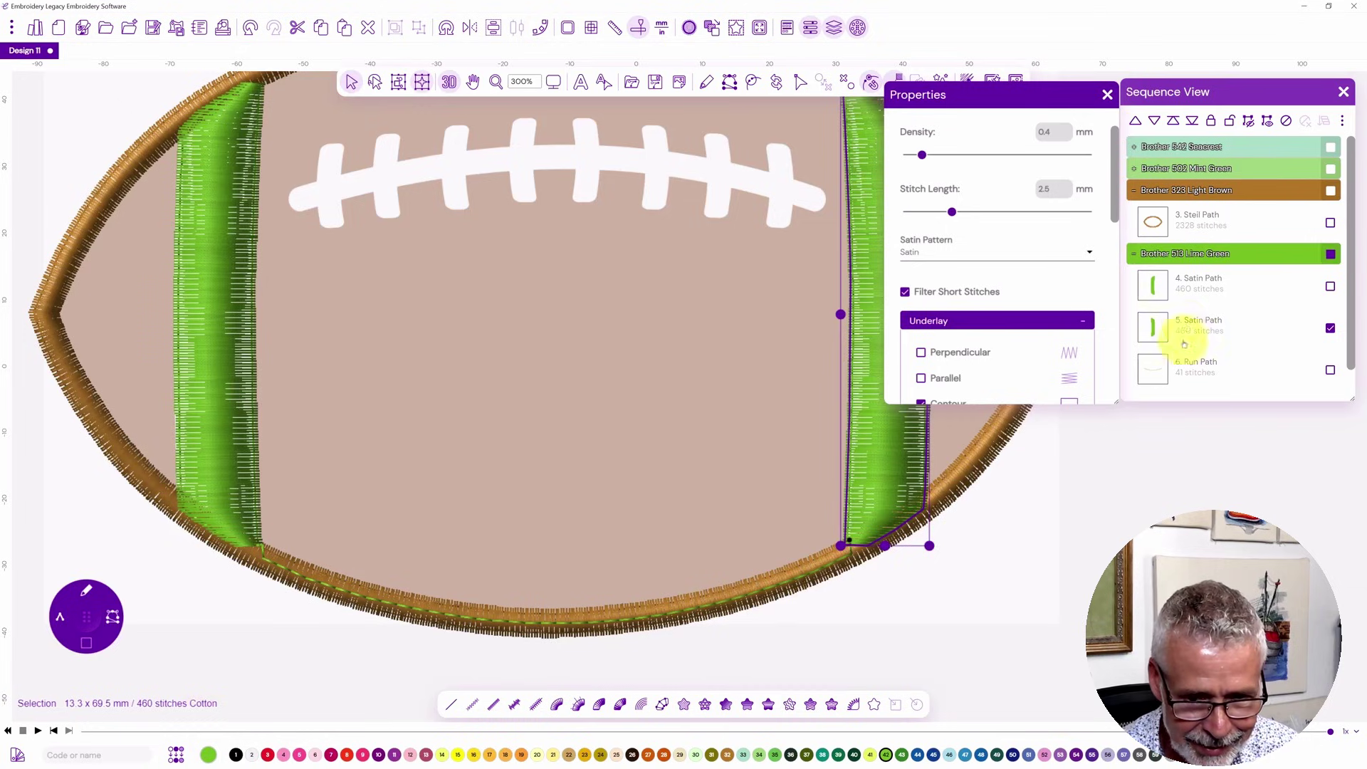
Reorder the right satin stripe to stitch after the connecting Run Path, and show the left stripe's start and end points.
drag(1154, 326, 1154, 281)
click(1154, 250)
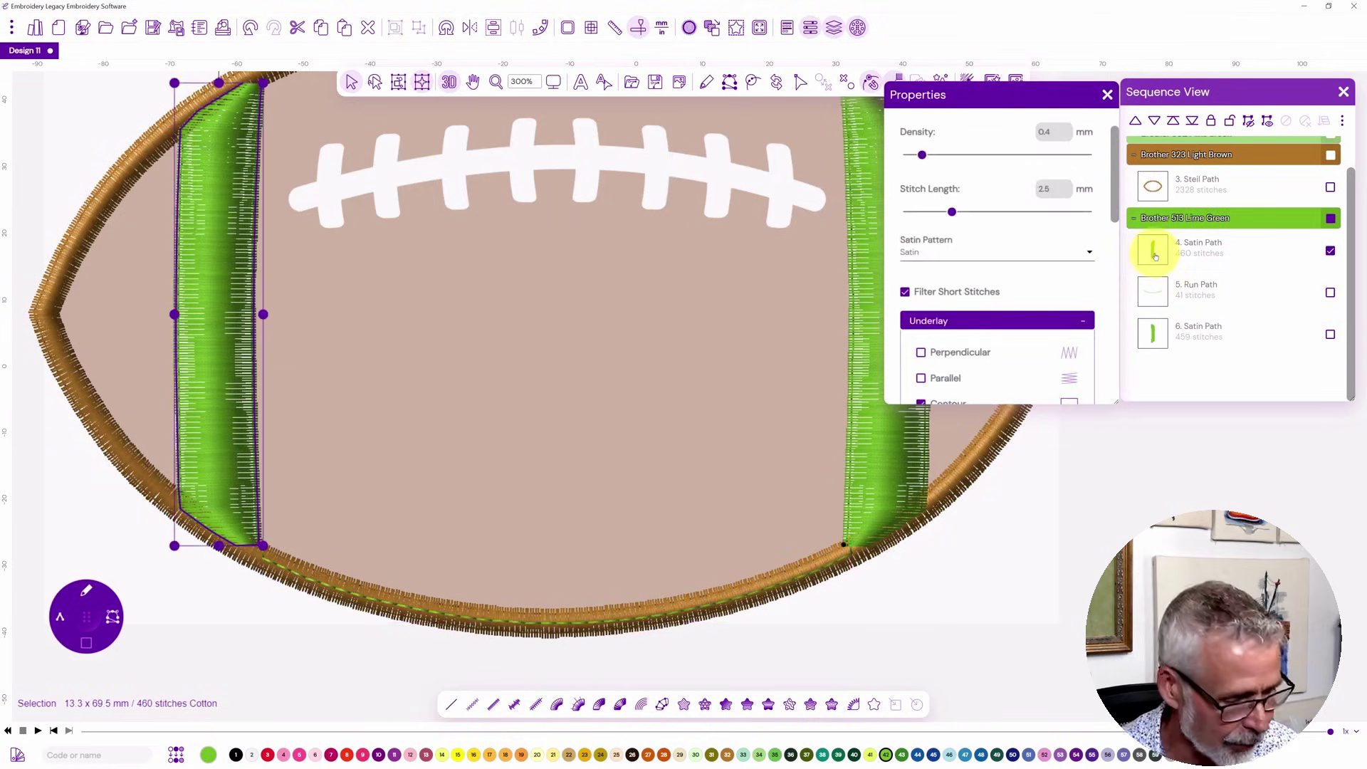
double_click(1154, 258)
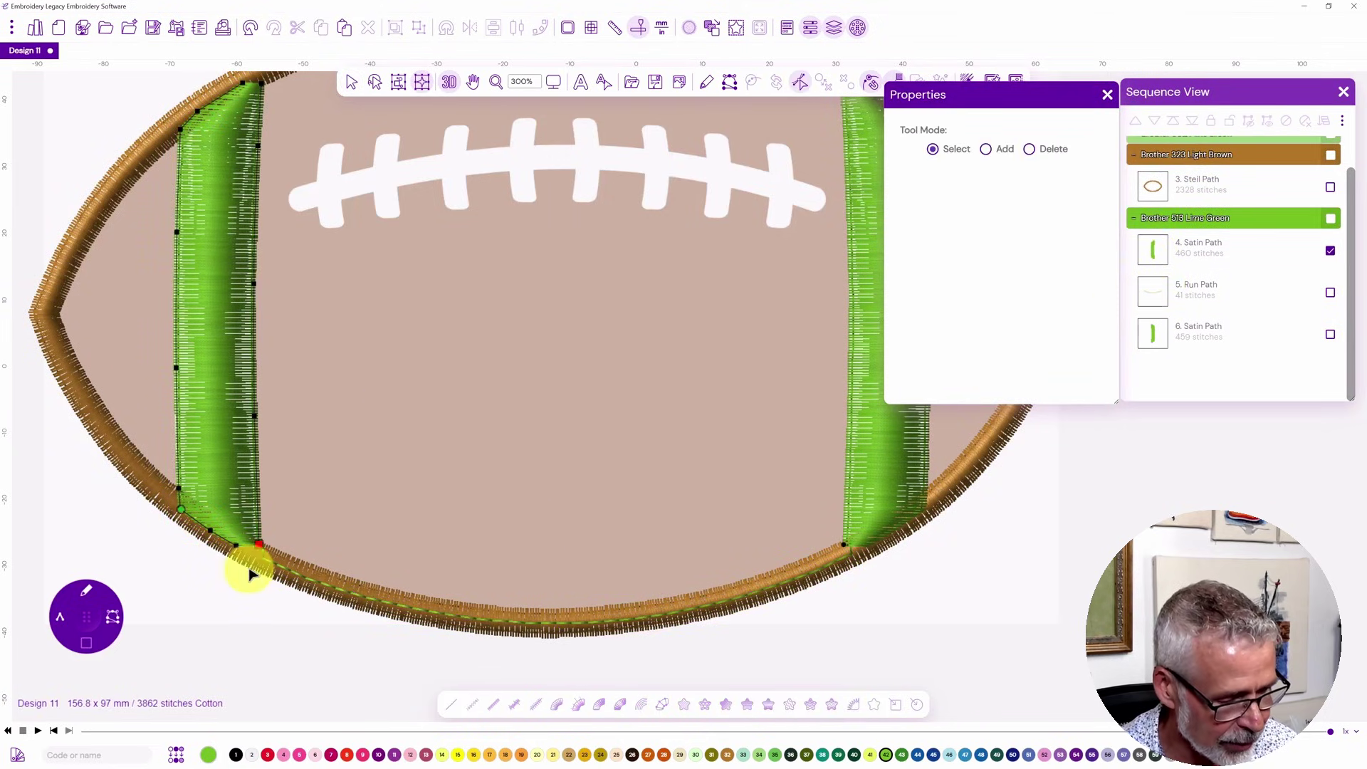
Check the connecting run's end points and move the right stripe's start point to its lower inner corner, where the run ends.
click(1153, 292)
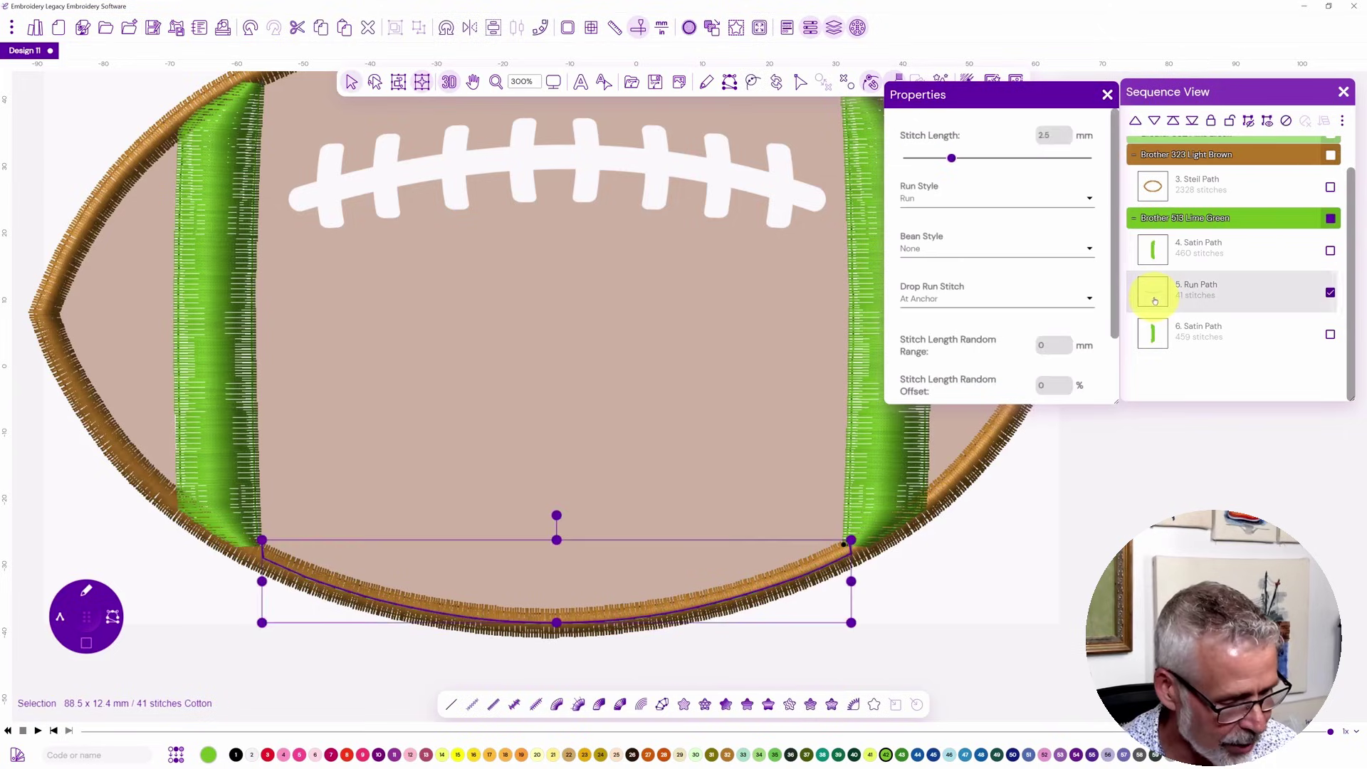
key(h)
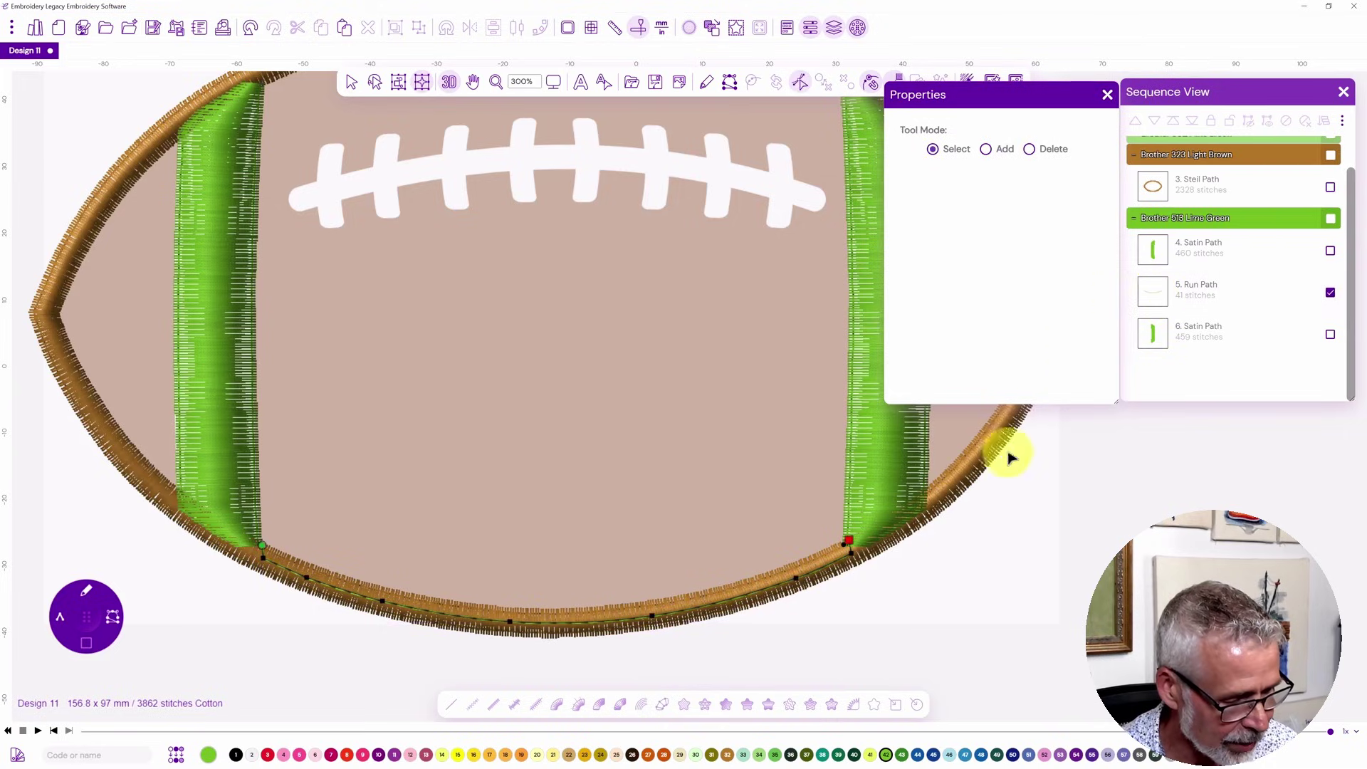
click(1164, 335)
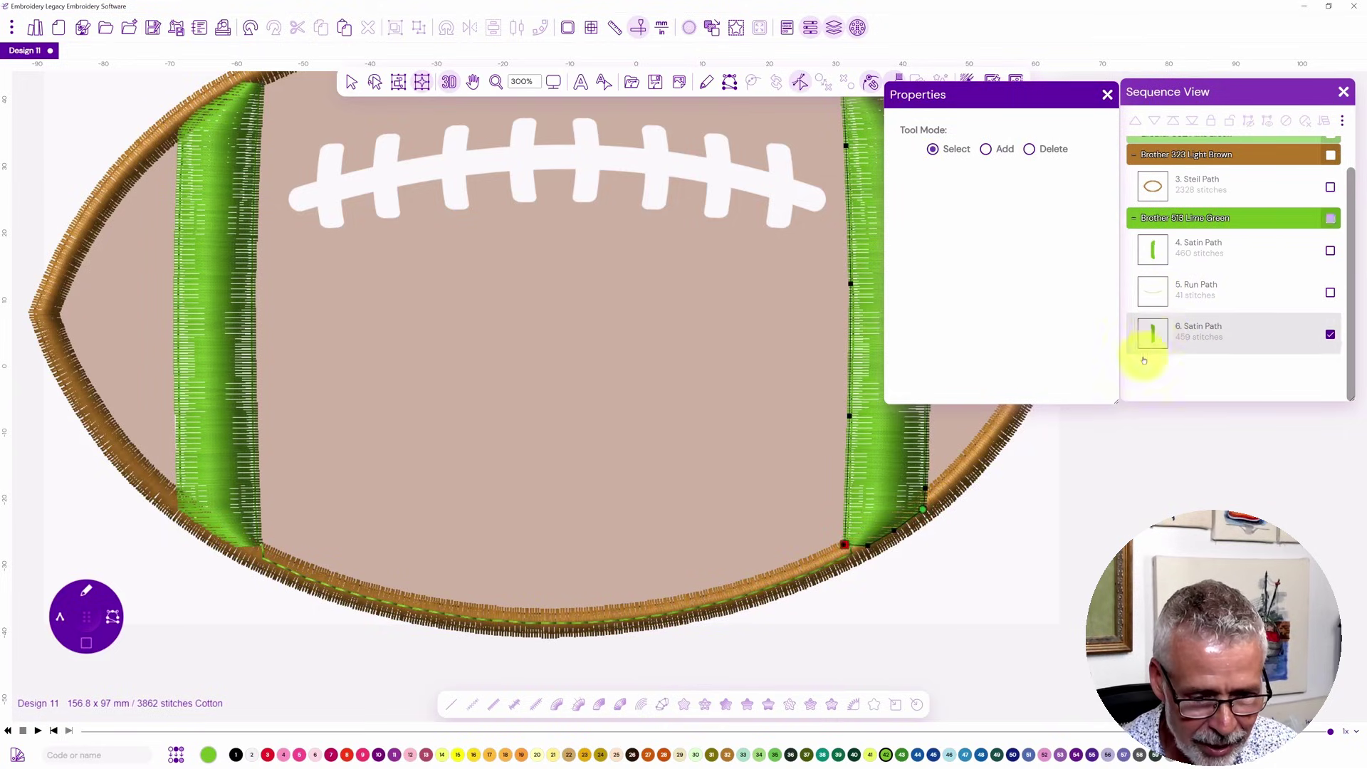
click(844, 554)
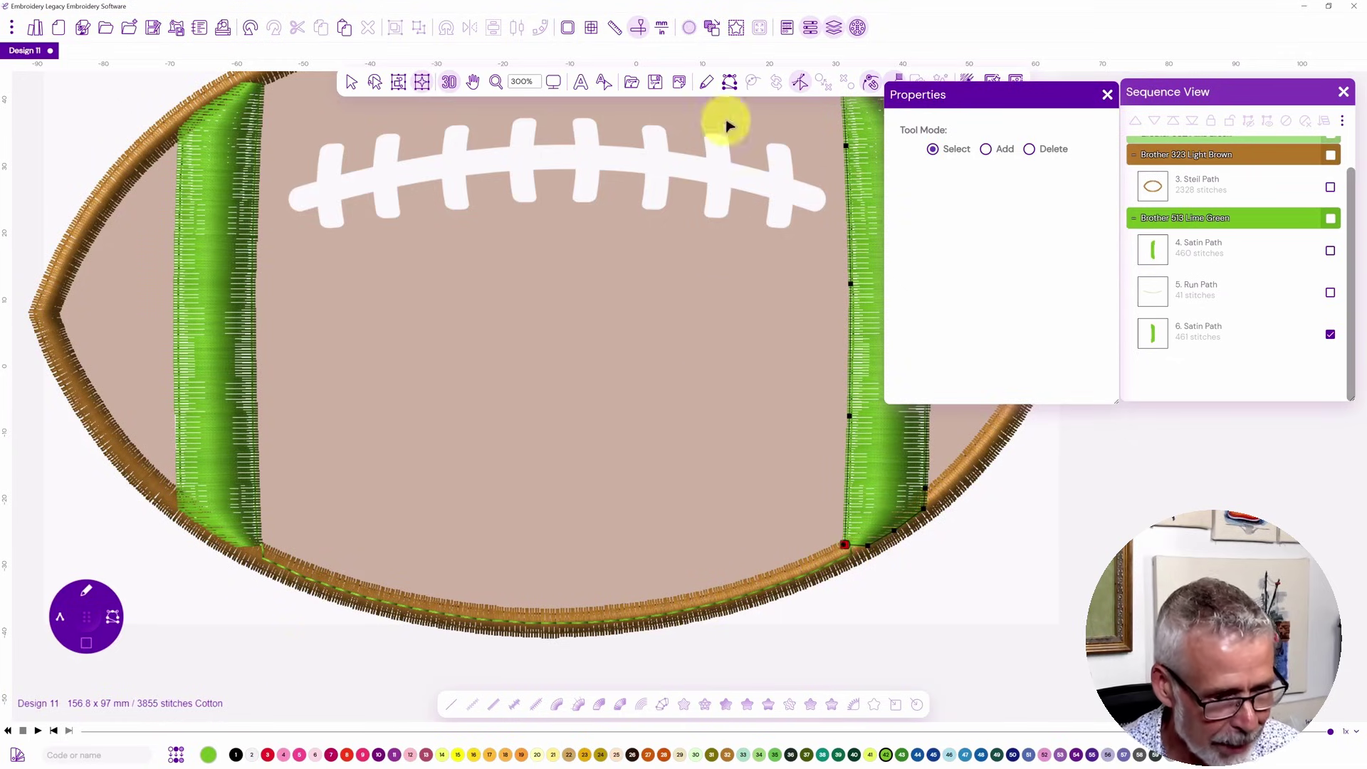
Close the Properties panel and start a Run path at the rounded right tip of the white lacing.
key(space)
drag(738, 158, 719, 299)
click(553, 81)
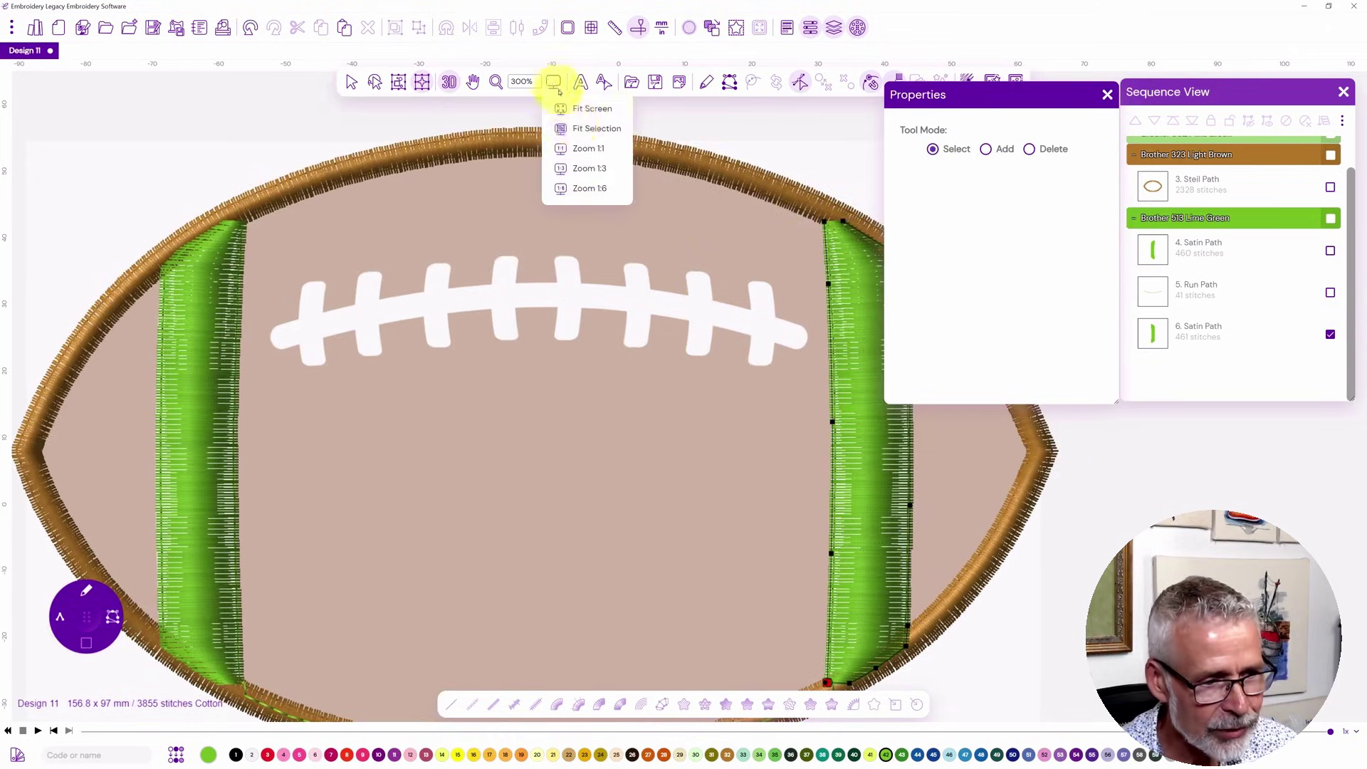
click(583, 189)
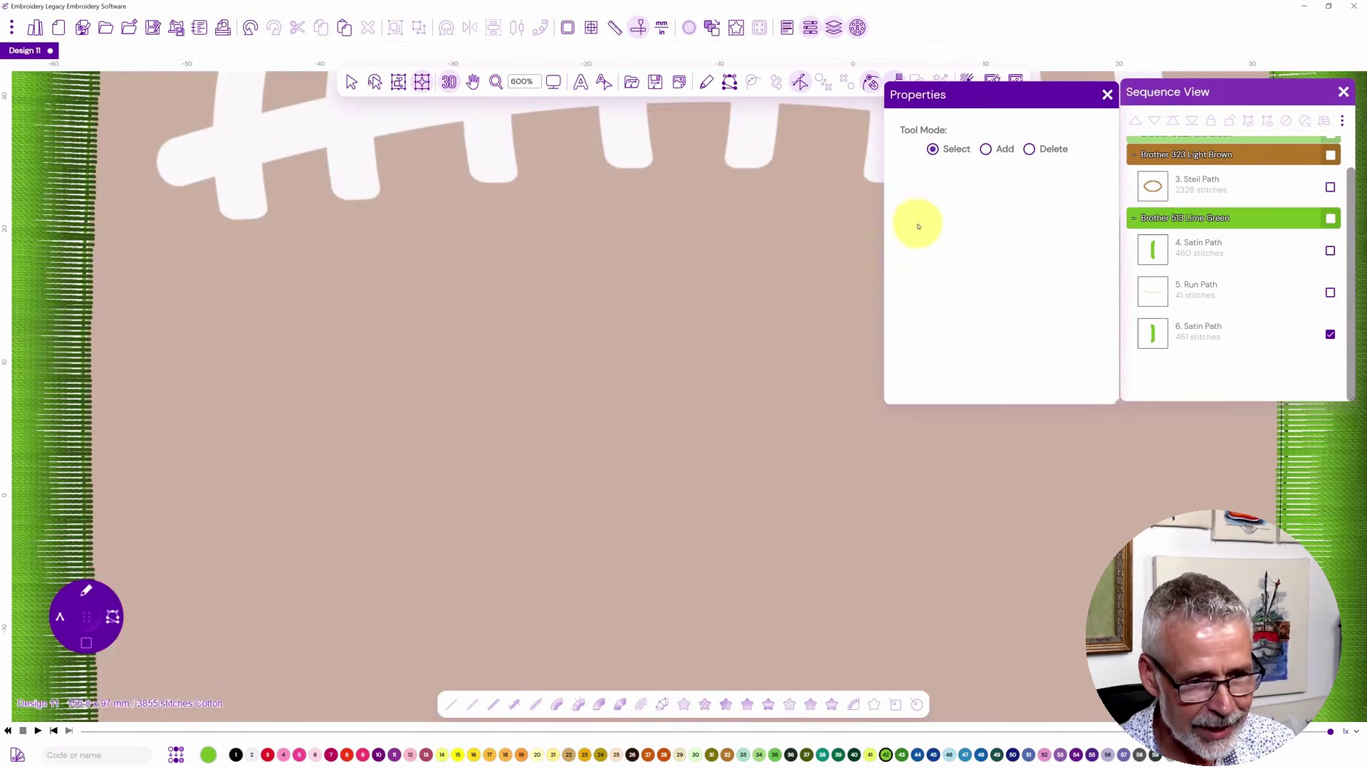
drag(727, 218, 287, 330)
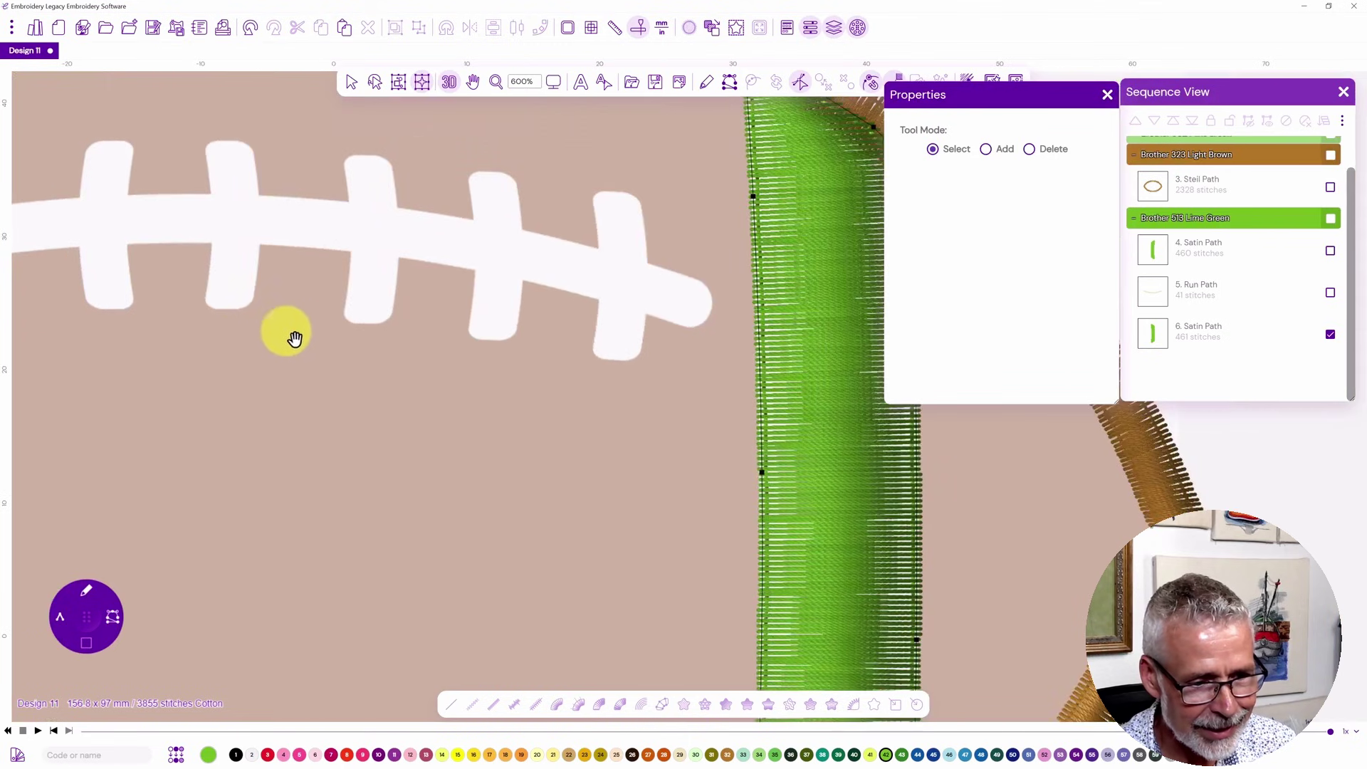
click(1107, 94)
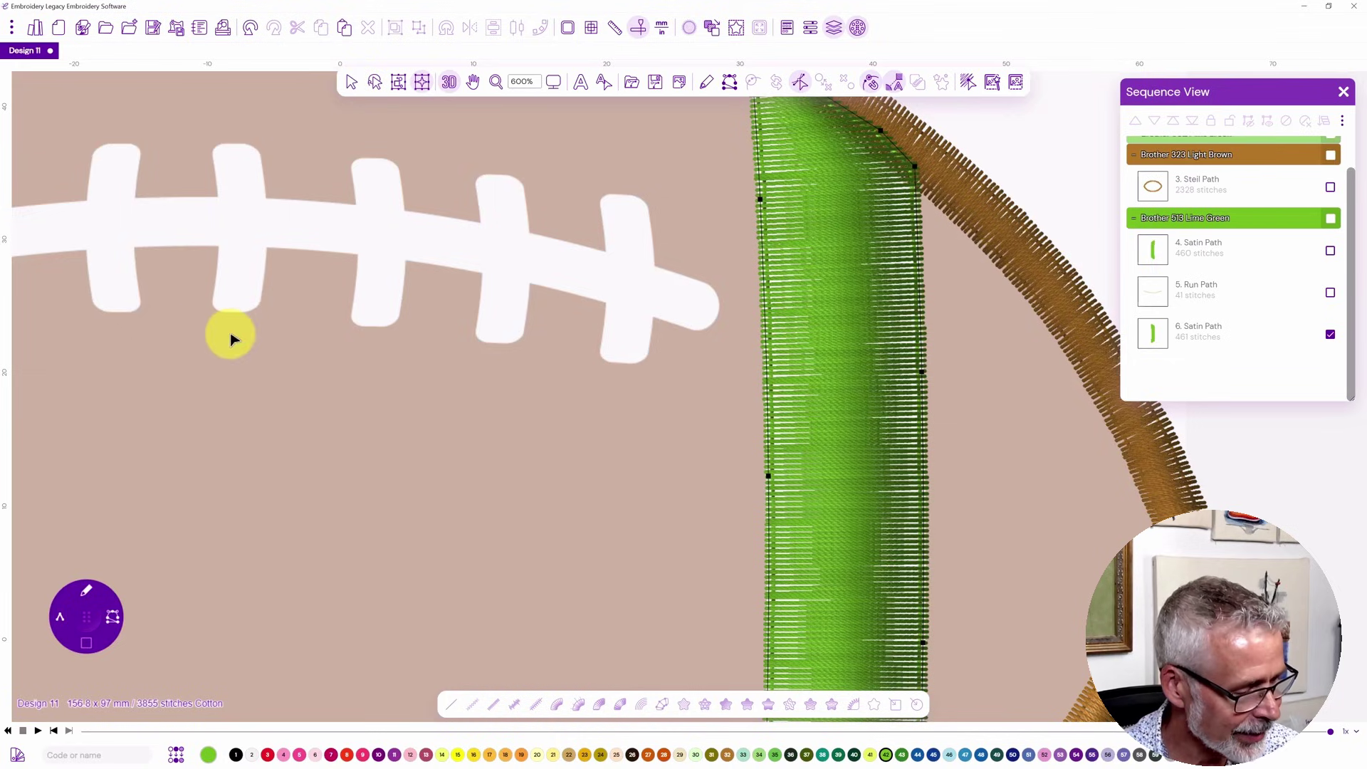
mouse_move(59, 572)
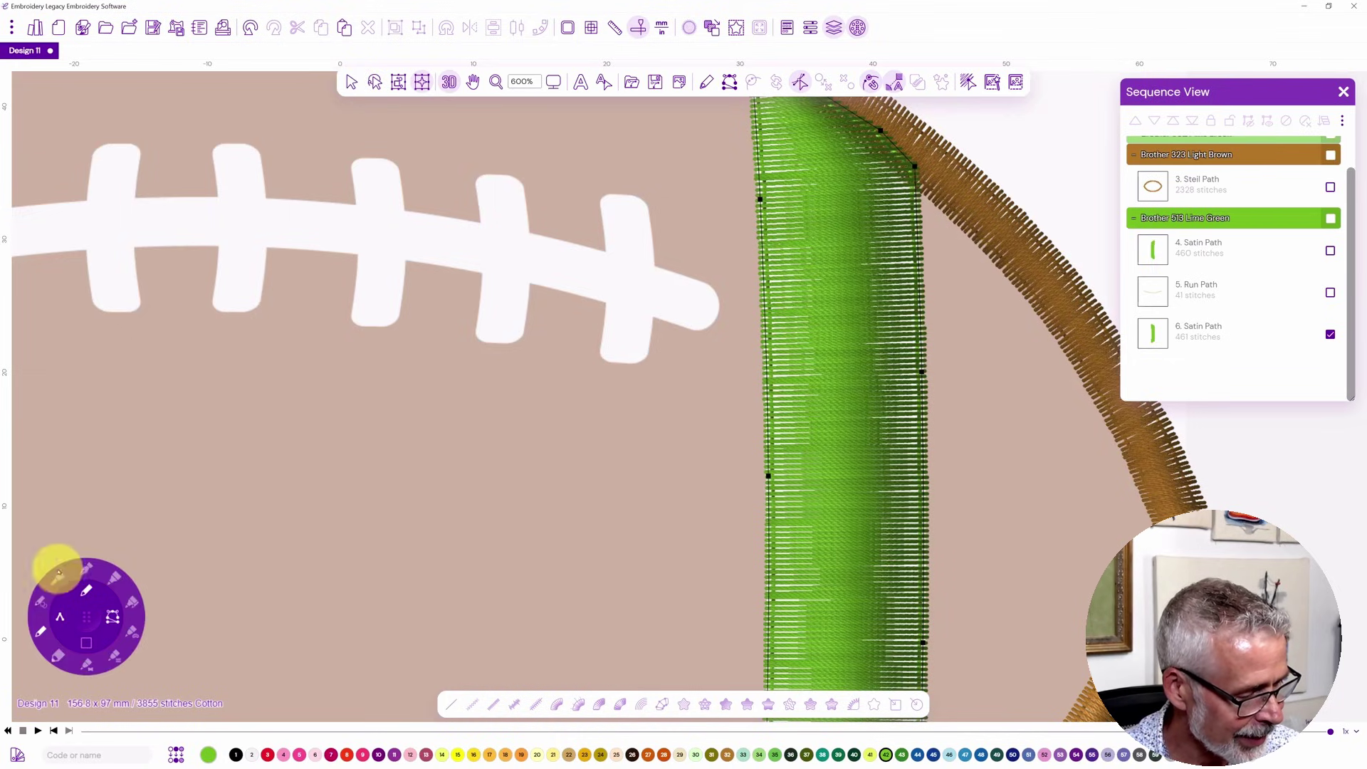
click(43, 628)
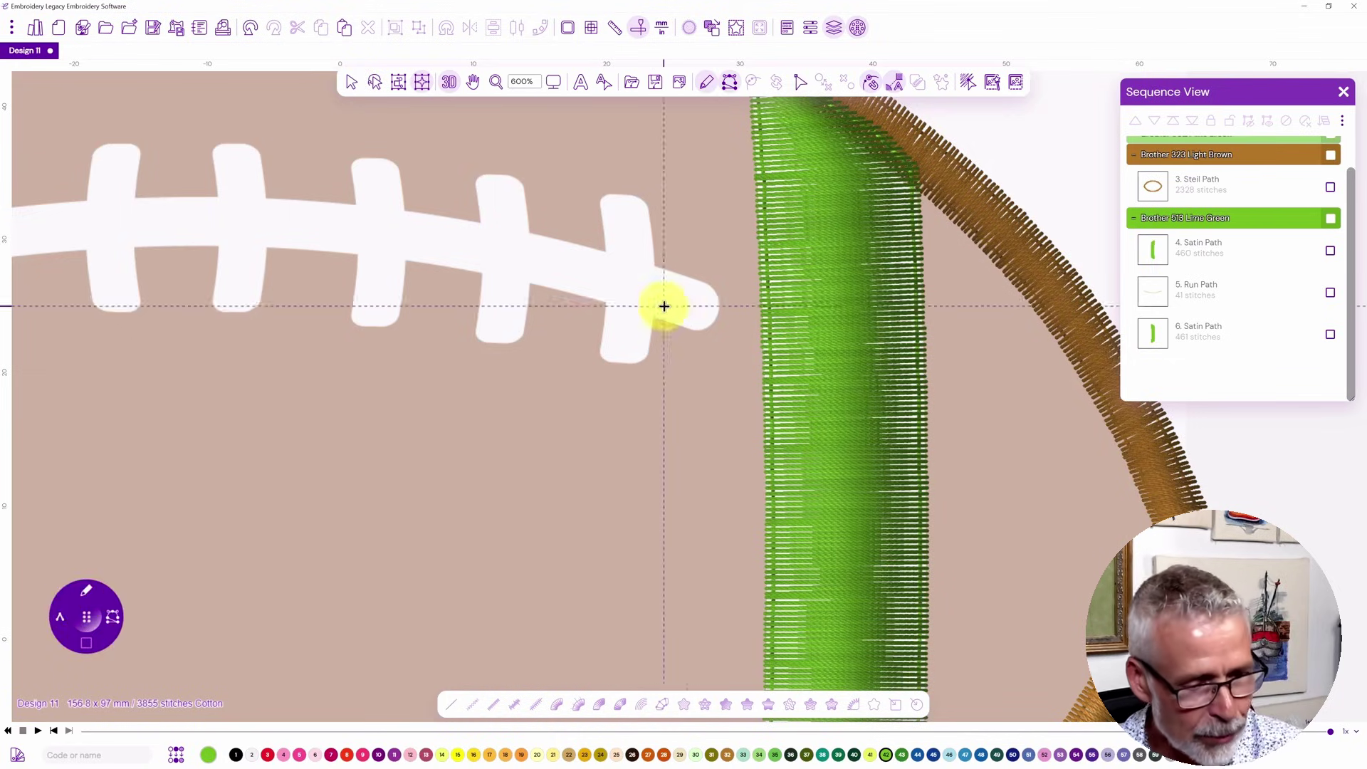
click(697, 307)
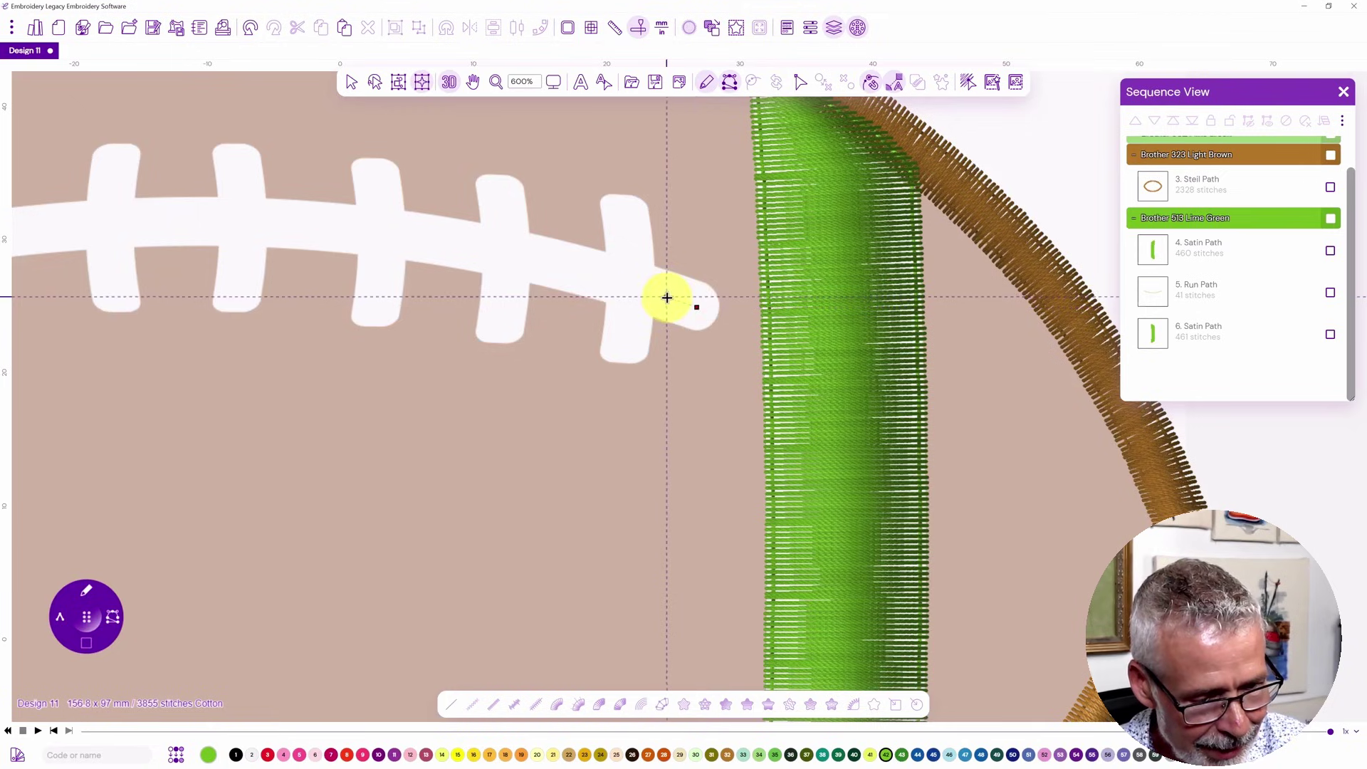
Zigzag the run path down across the right edge of the rightmost cross lace, within the horizontal lace.
click(668, 298)
click(645, 274)
click(658, 297)
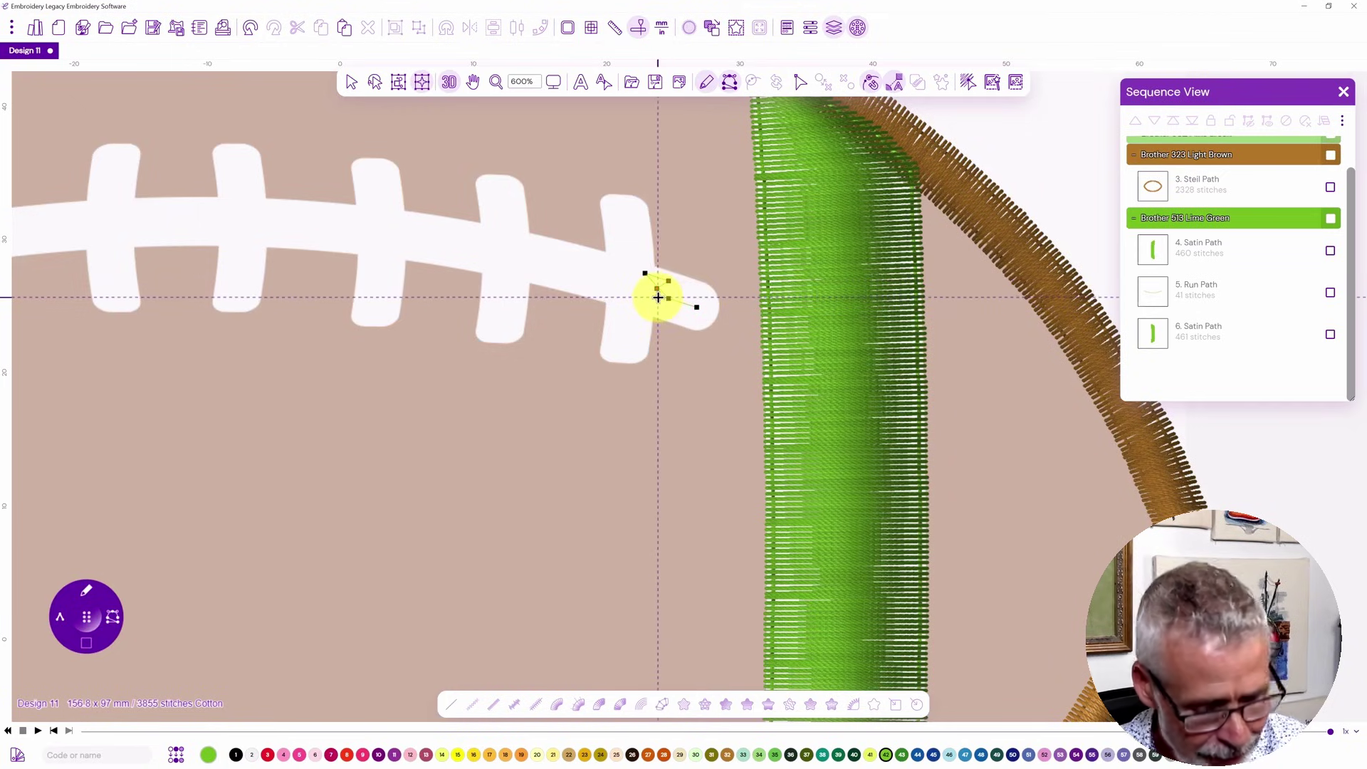
click(644, 284)
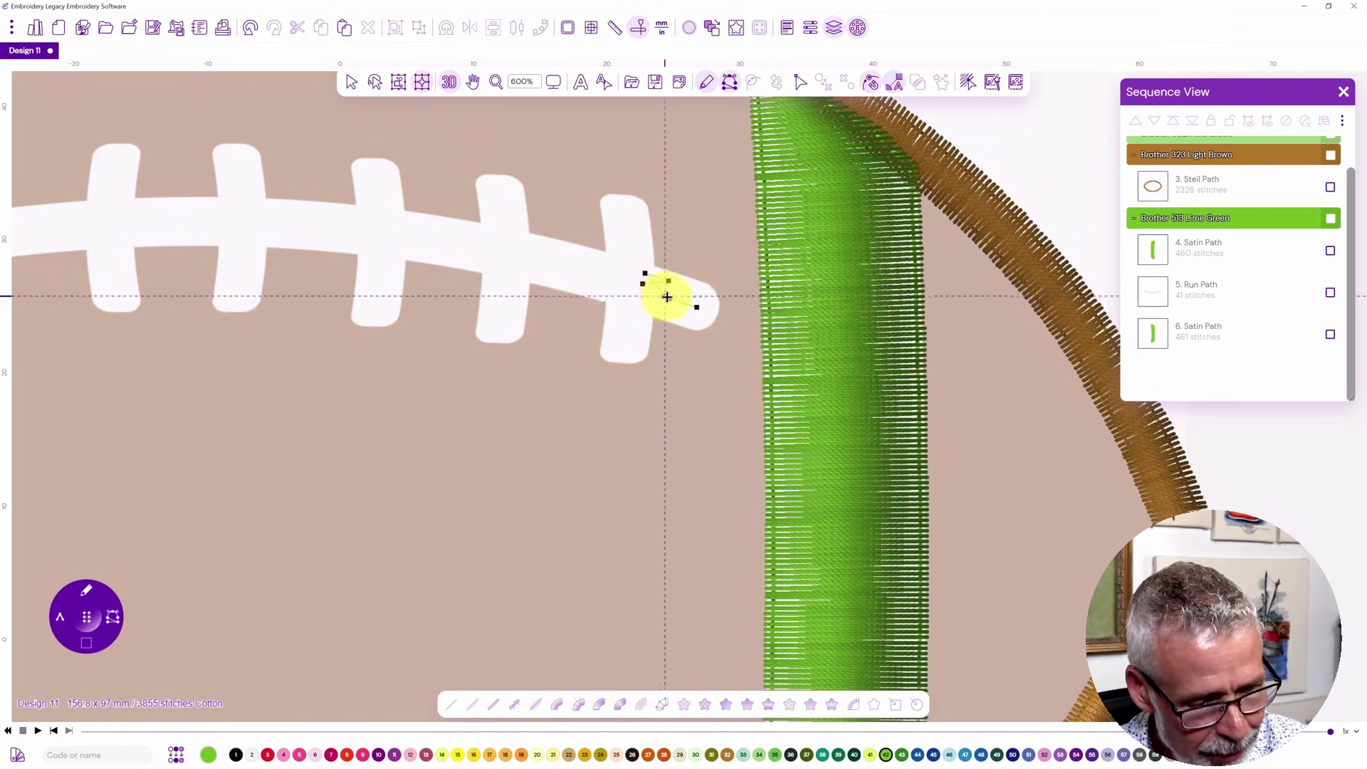
click(662, 310)
click(637, 309)
click(668, 305)
click(640, 293)
click(672, 291)
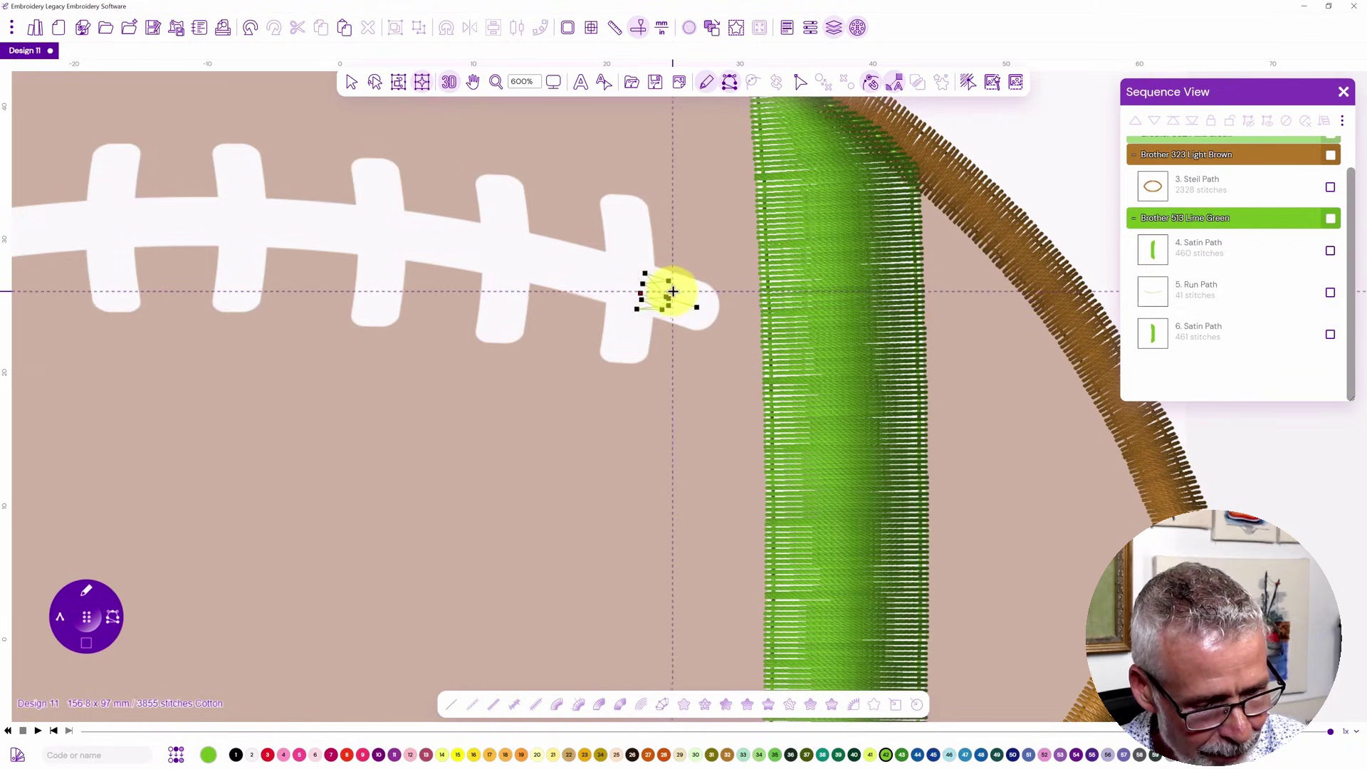
Carry the run path to the left edge of the rightmost cross lace and zigzag down across it.
click(600, 259)
click(622, 268)
click(595, 267)
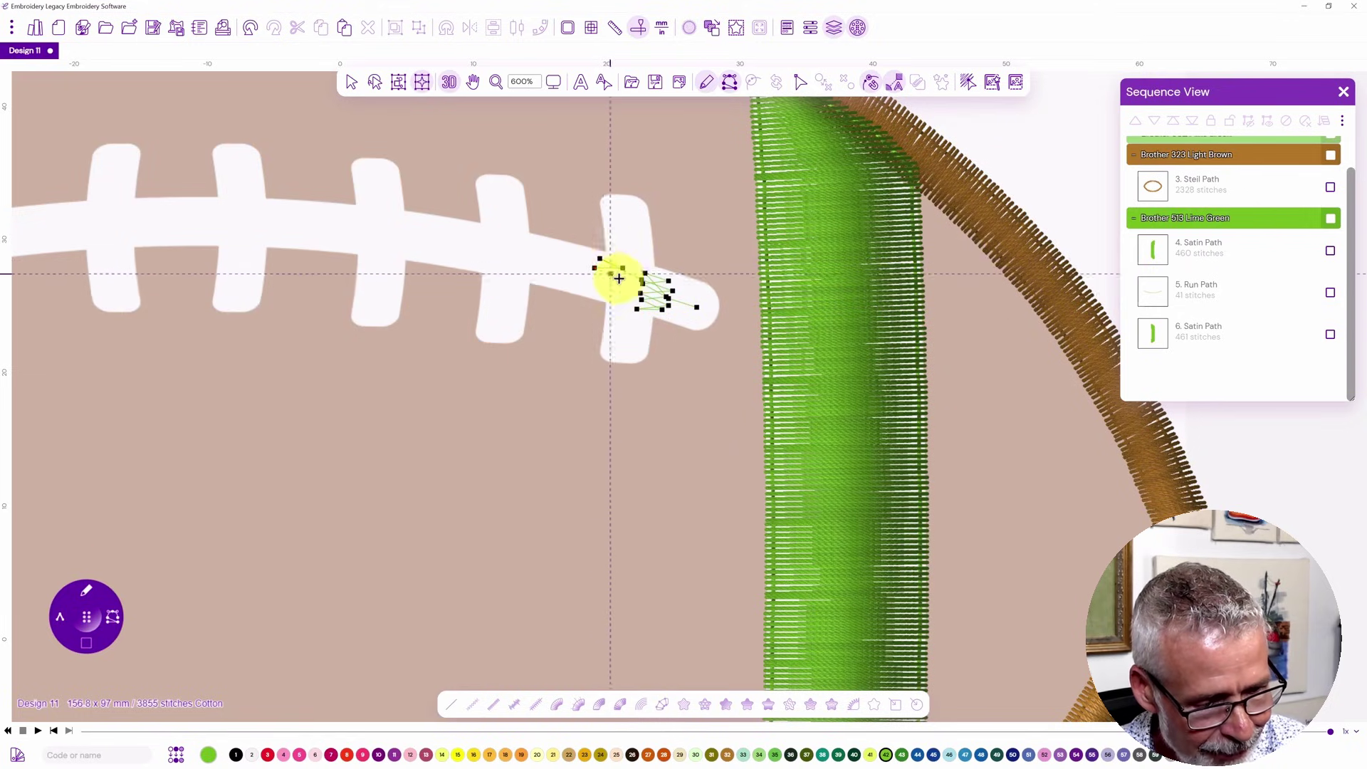
click(625, 282)
click(593, 288)
click(621, 295)
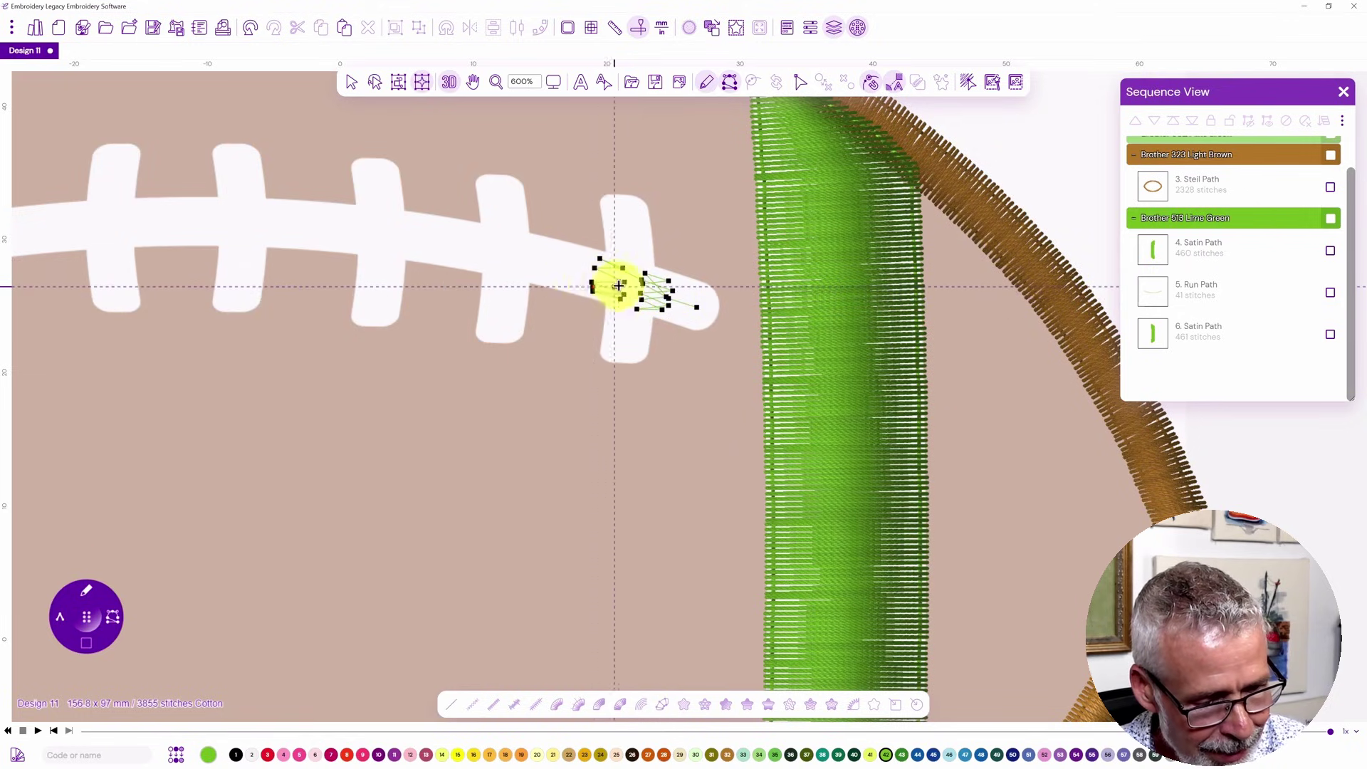
Continue the zigzag run over both edges of each remaining cross lace to the lacing's left end and finish the path.
click(545, 253)
click(515, 238)
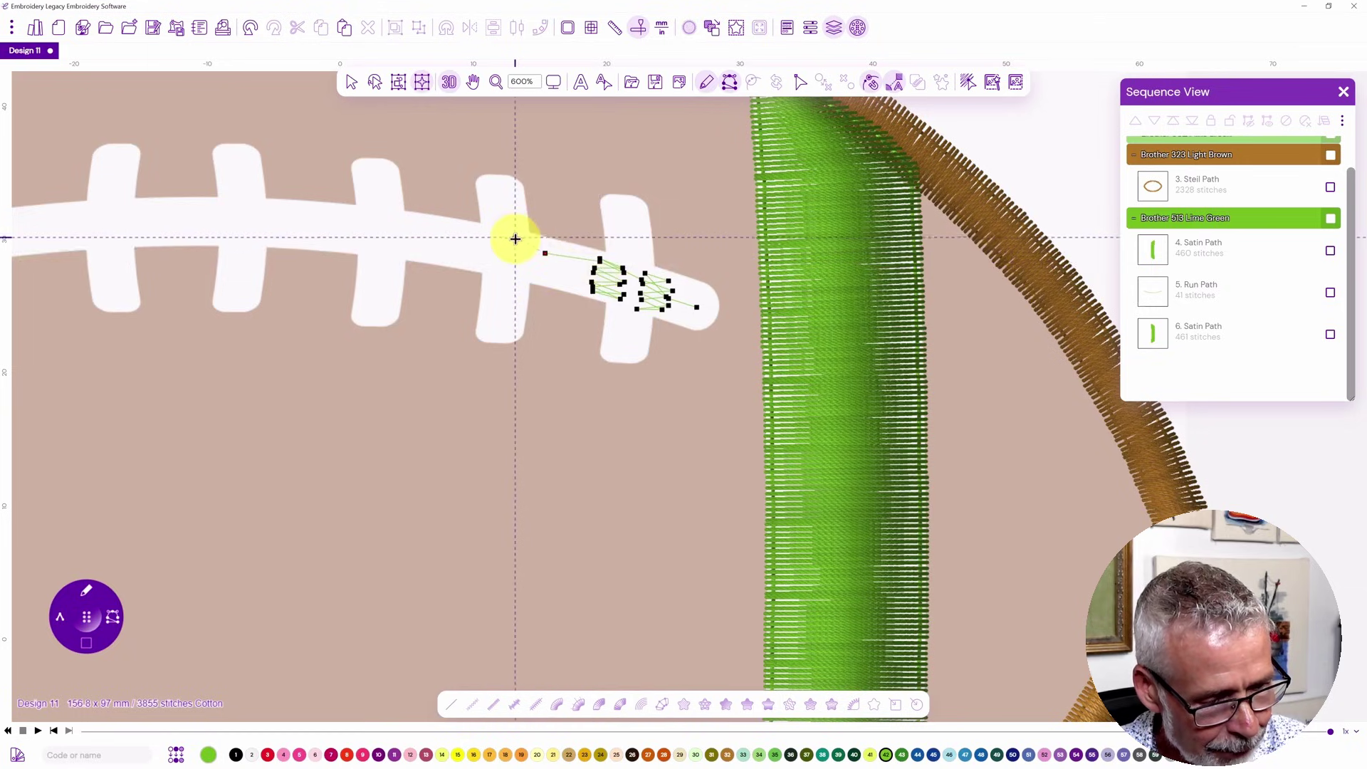
click(542, 245)
click(514, 248)
click(543, 259)
click(514, 265)
click(539, 276)
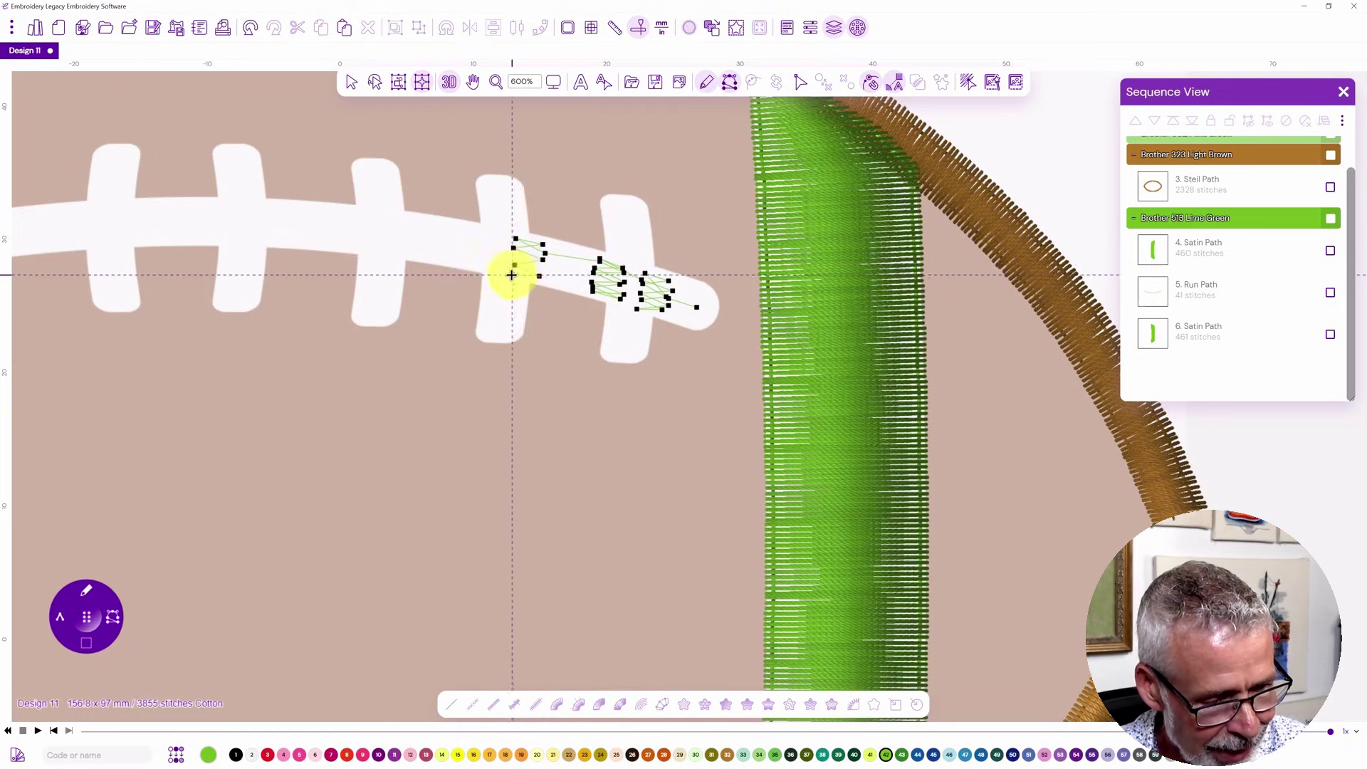
click(508, 259)
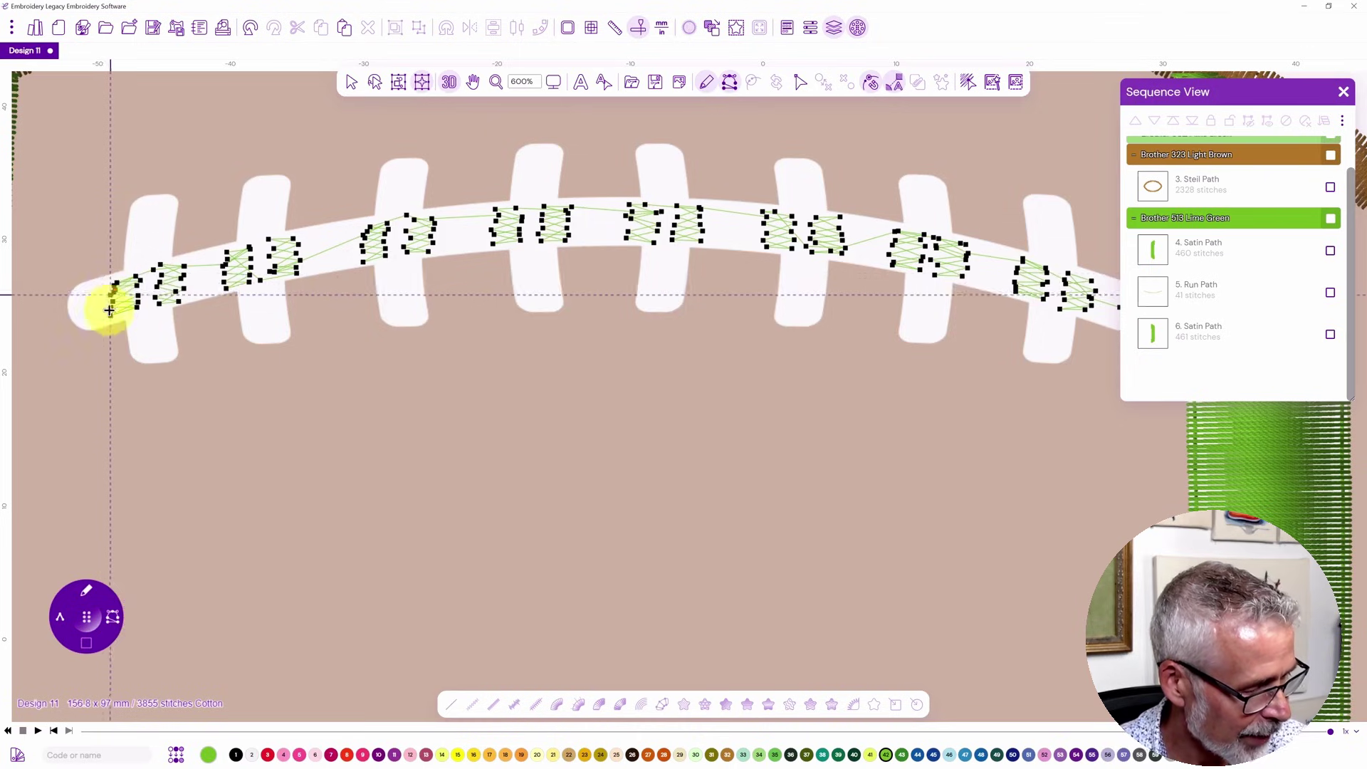
right_click(140, 339)
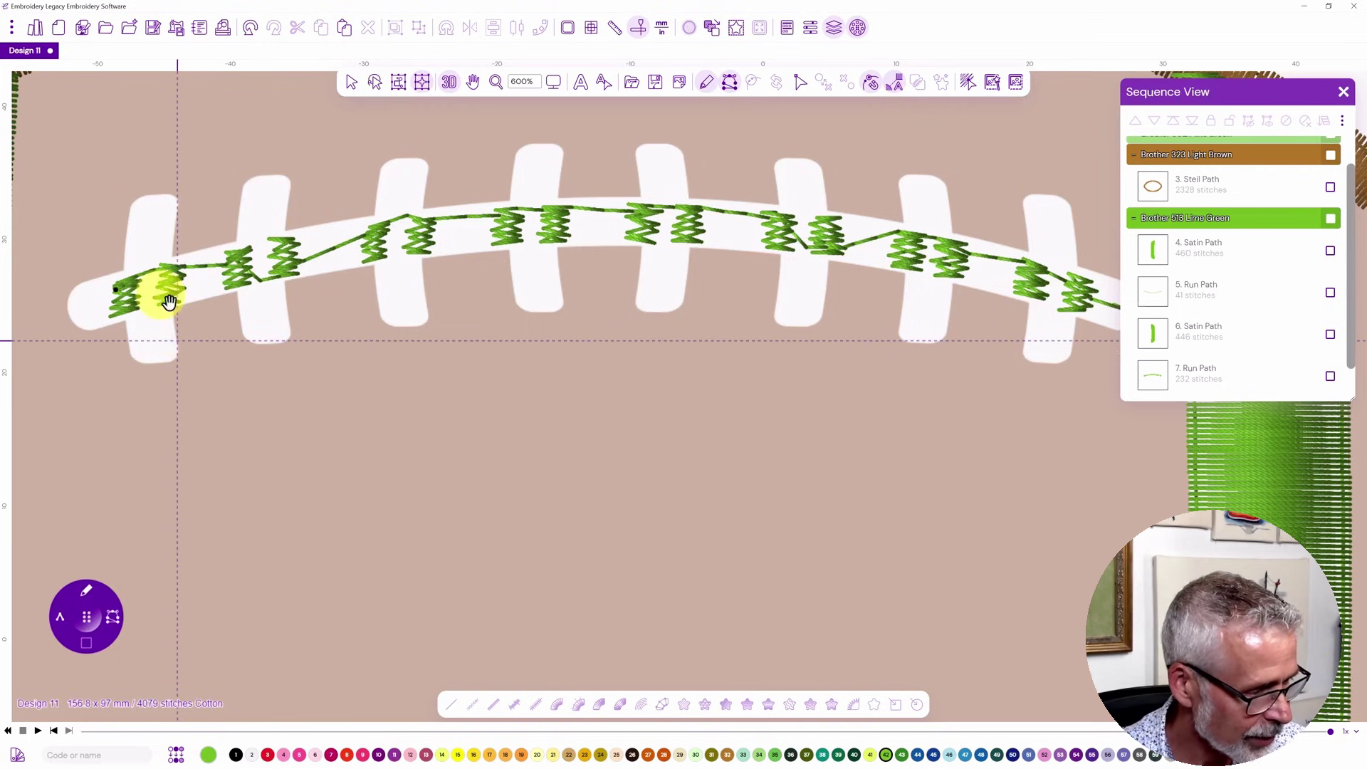
Outline the lacing's rounded left tip up to the first cross lace as a closed Satin shape.
drag(170, 302, 347, 289)
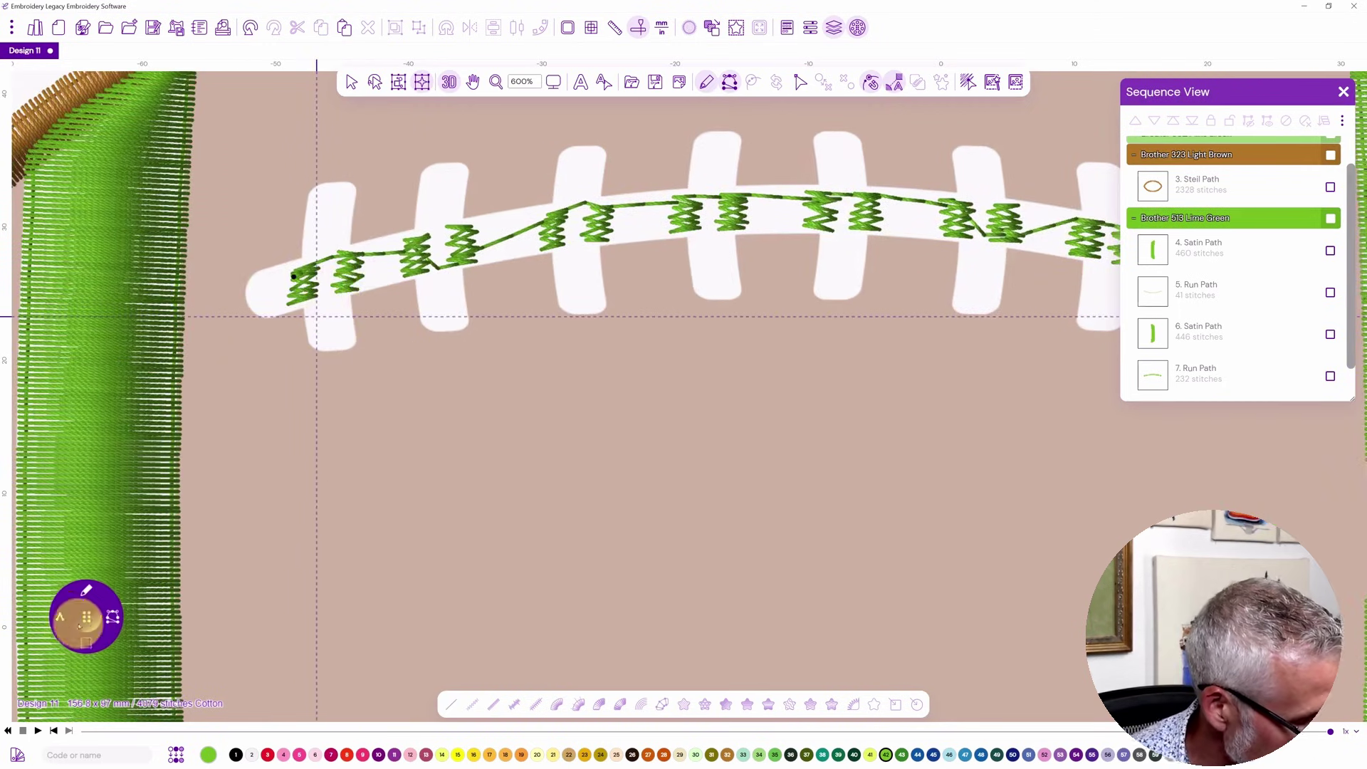
click(88, 592)
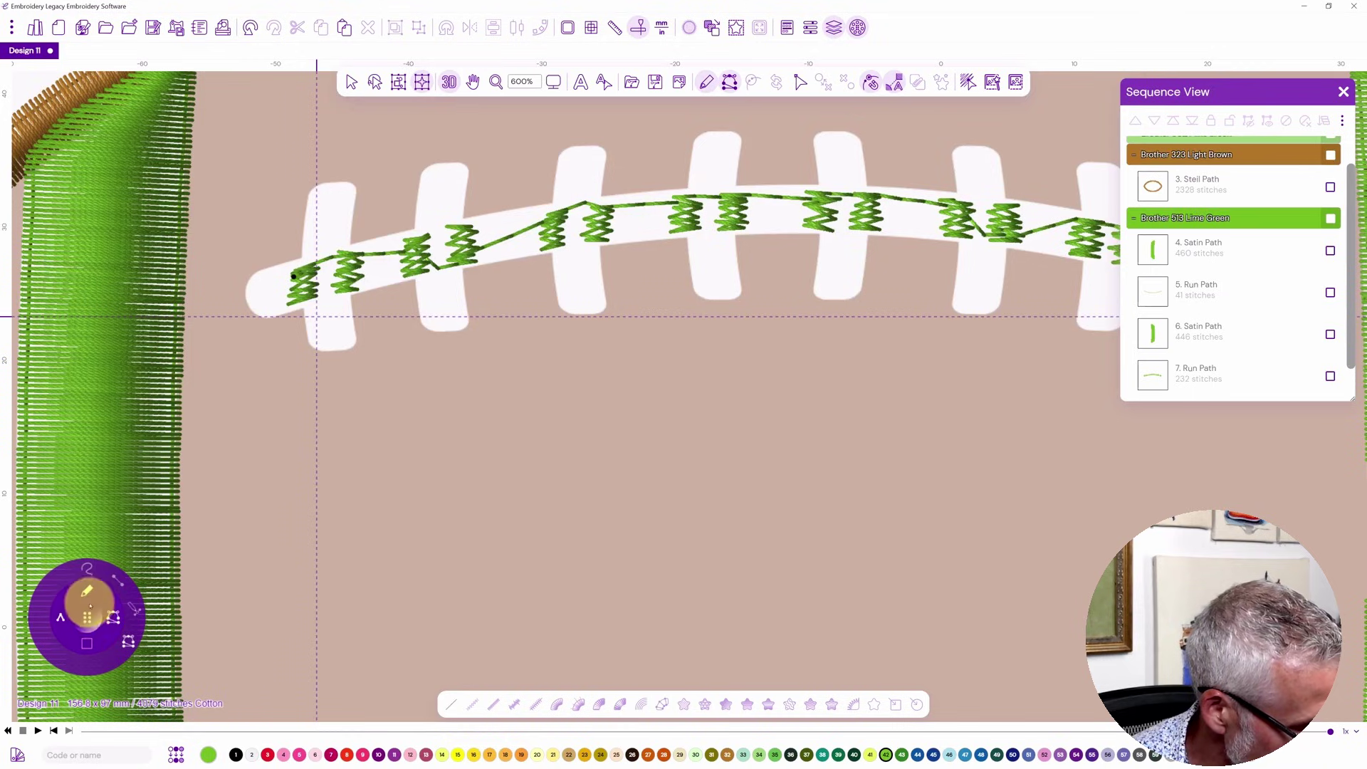
mouse_move(87, 594)
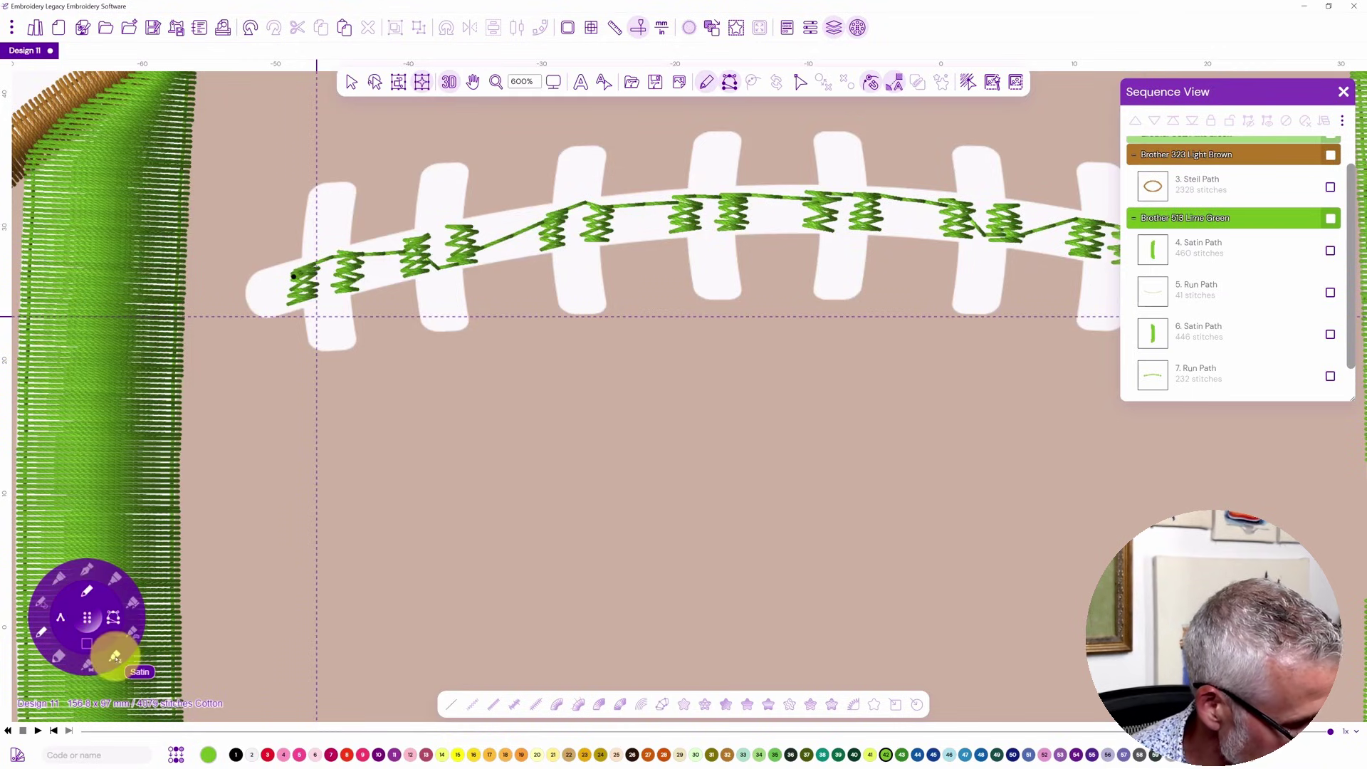
click(114, 655)
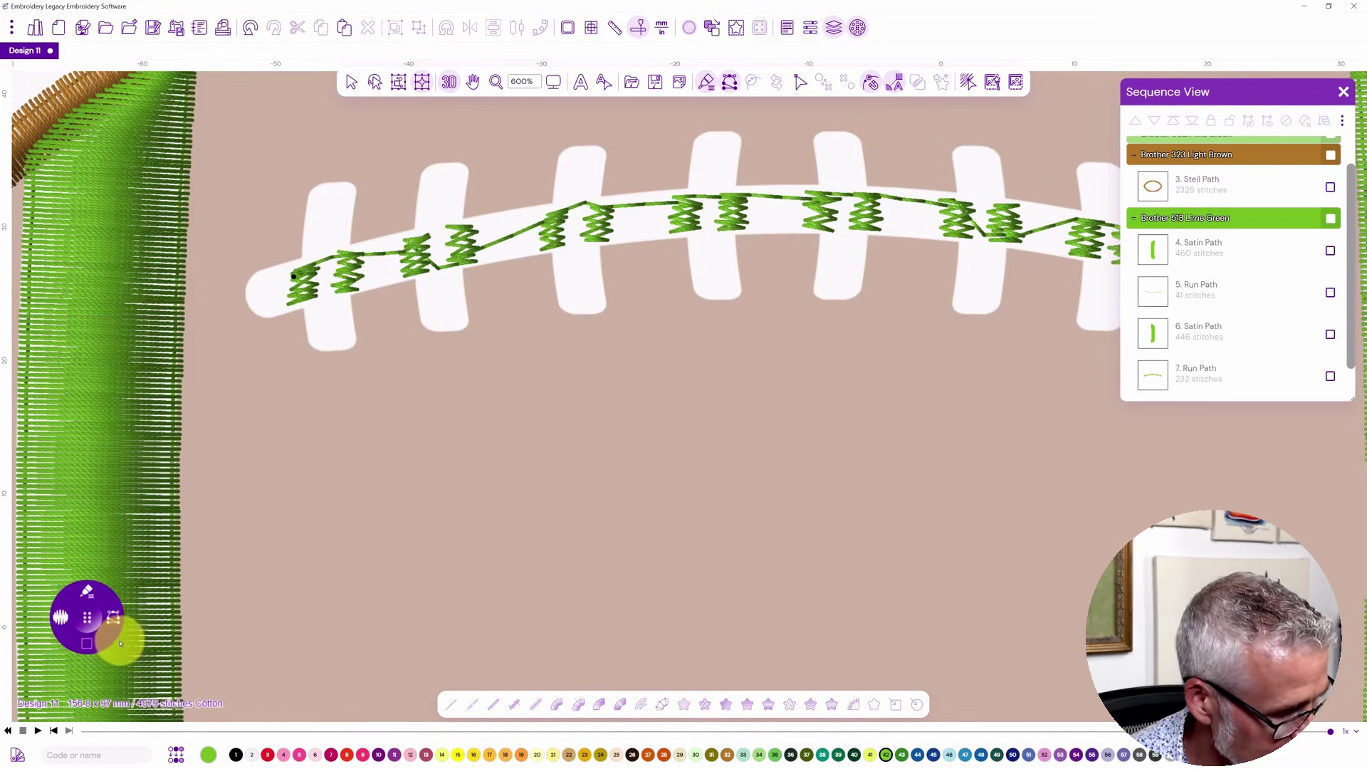
click(251, 309)
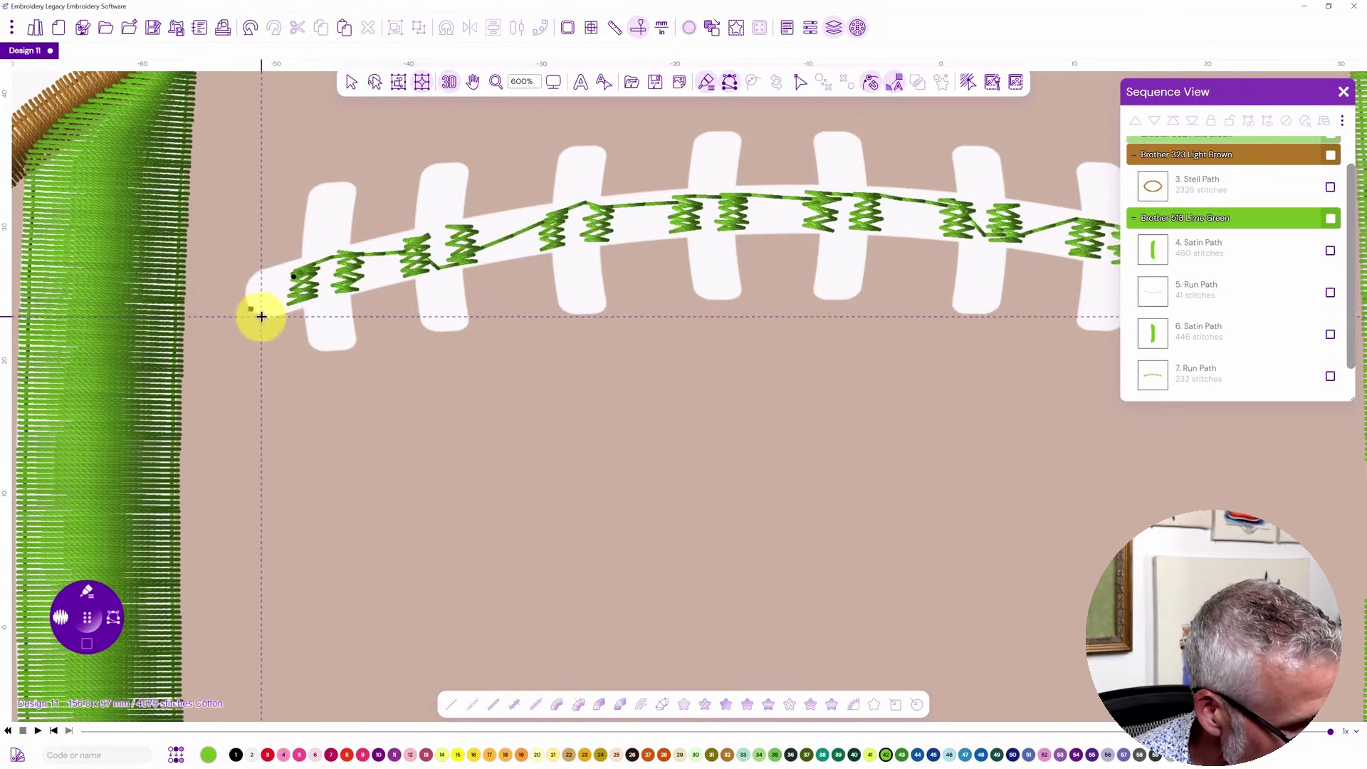
click(305, 307)
click(303, 256)
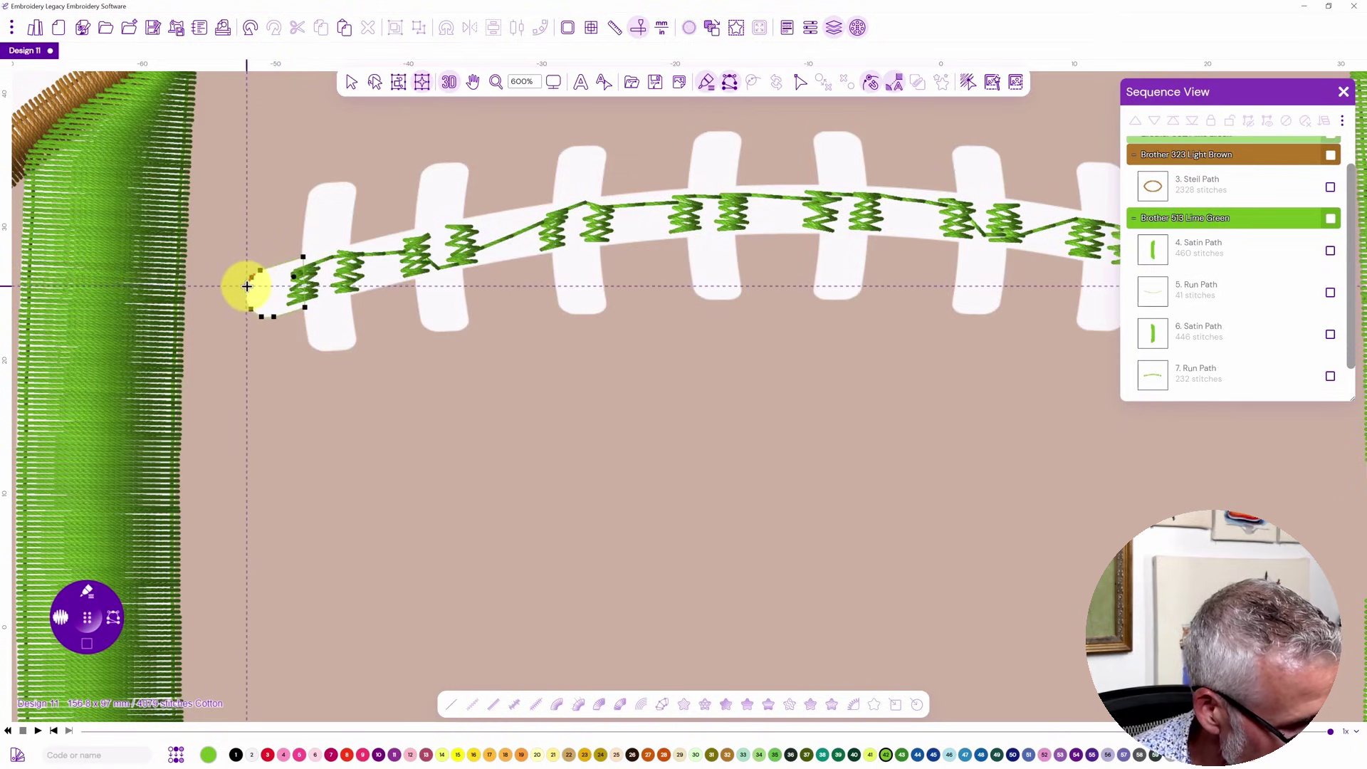
click(247, 286)
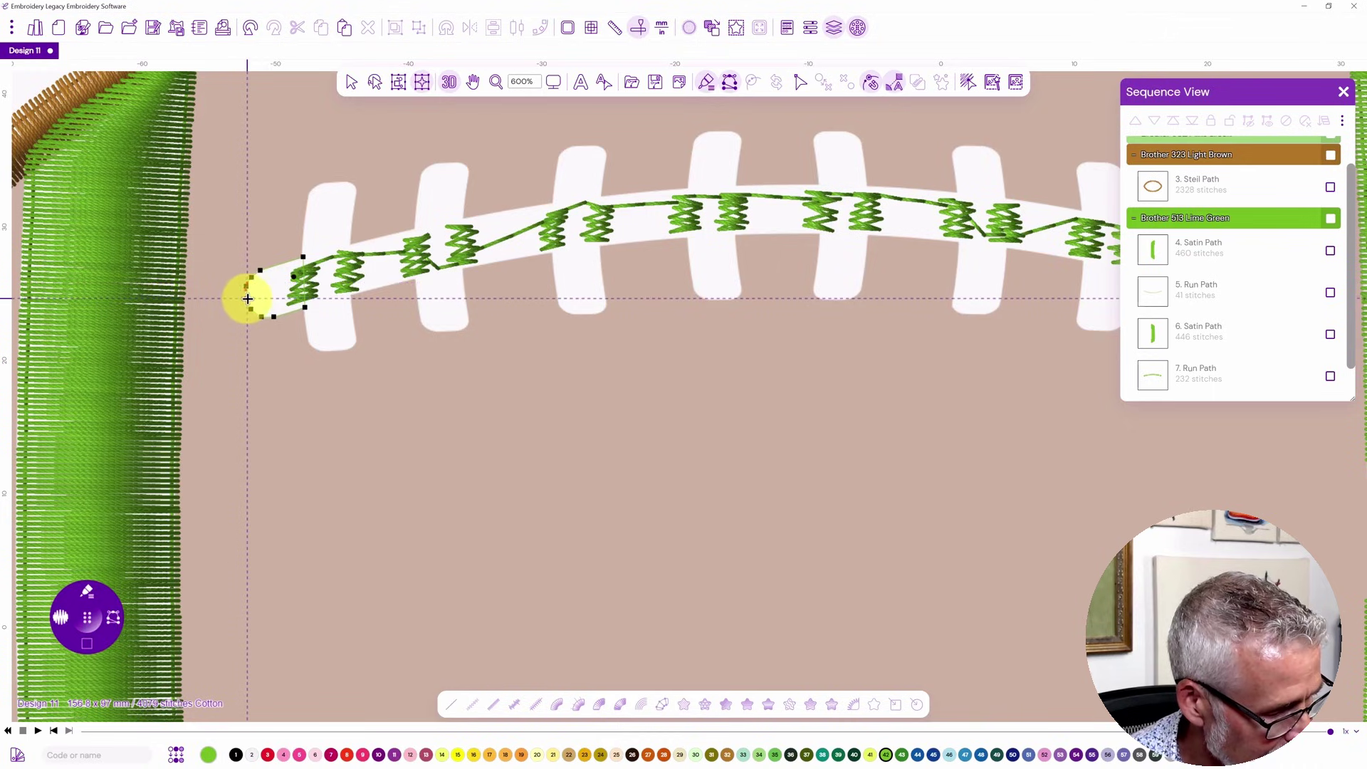
right_click(247, 299)
Add stitch direction lines at both ends of the left tip's outline and generate its satin stitches.
click(247, 284)
click(251, 309)
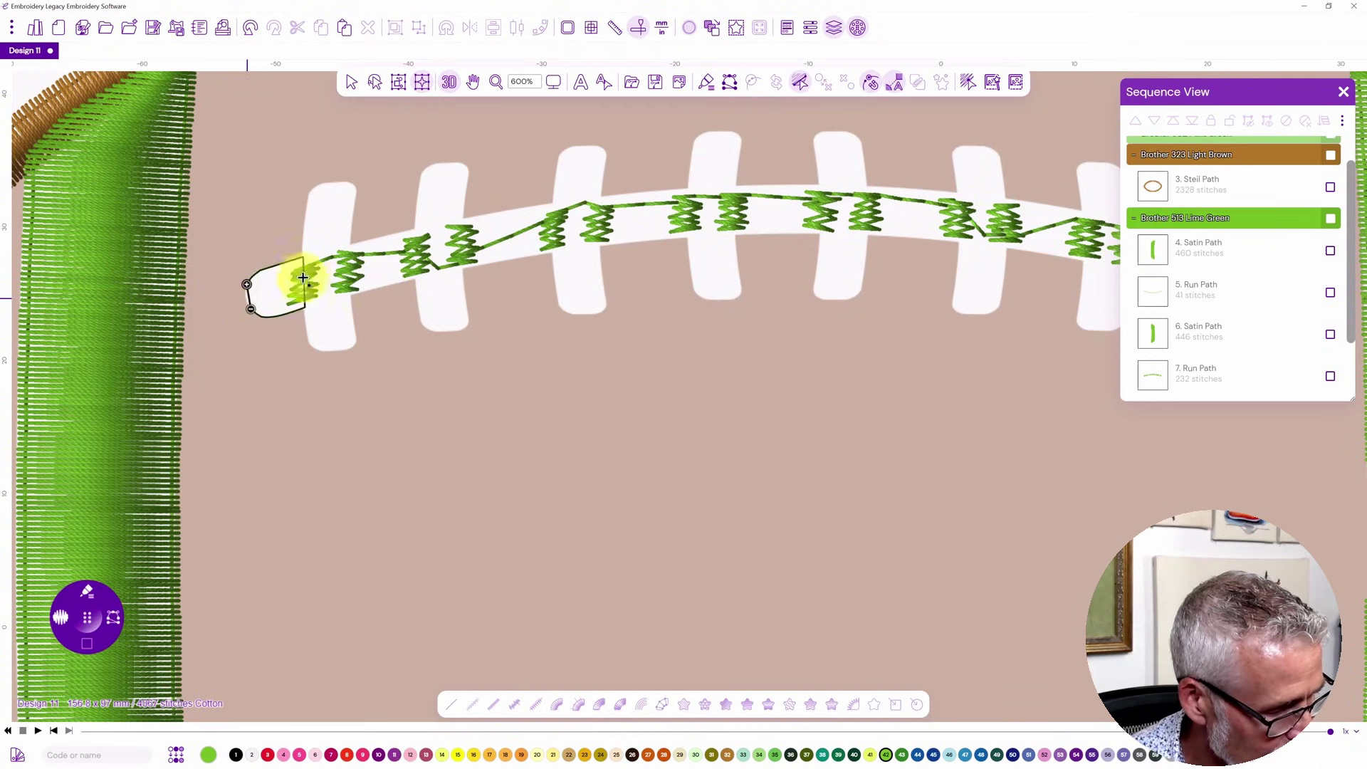
click(303, 256)
click(306, 311)
right_click(307, 304)
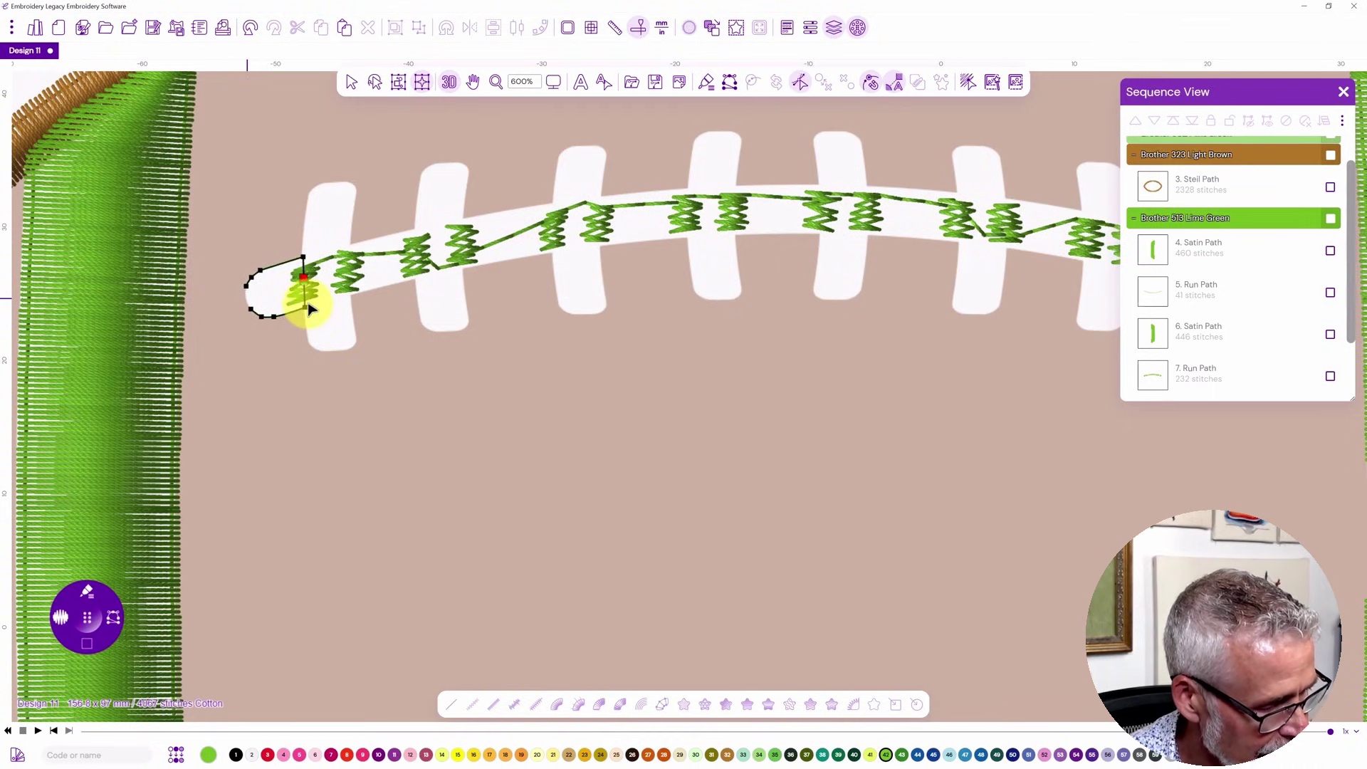
Outline the leftmost cross lace as a Satin shape, following its rounded upper and lower ends.
click(314, 187)
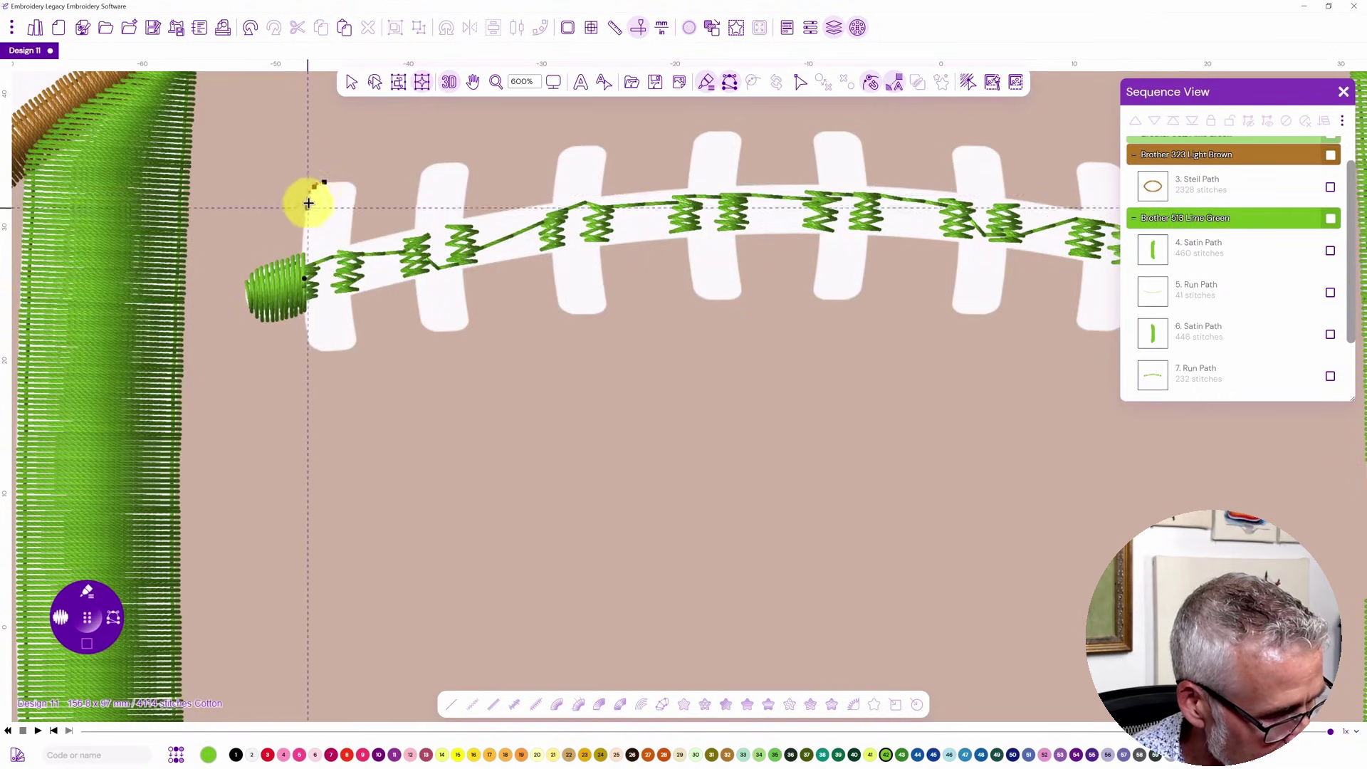
click(309, 193)
click(306, 215)
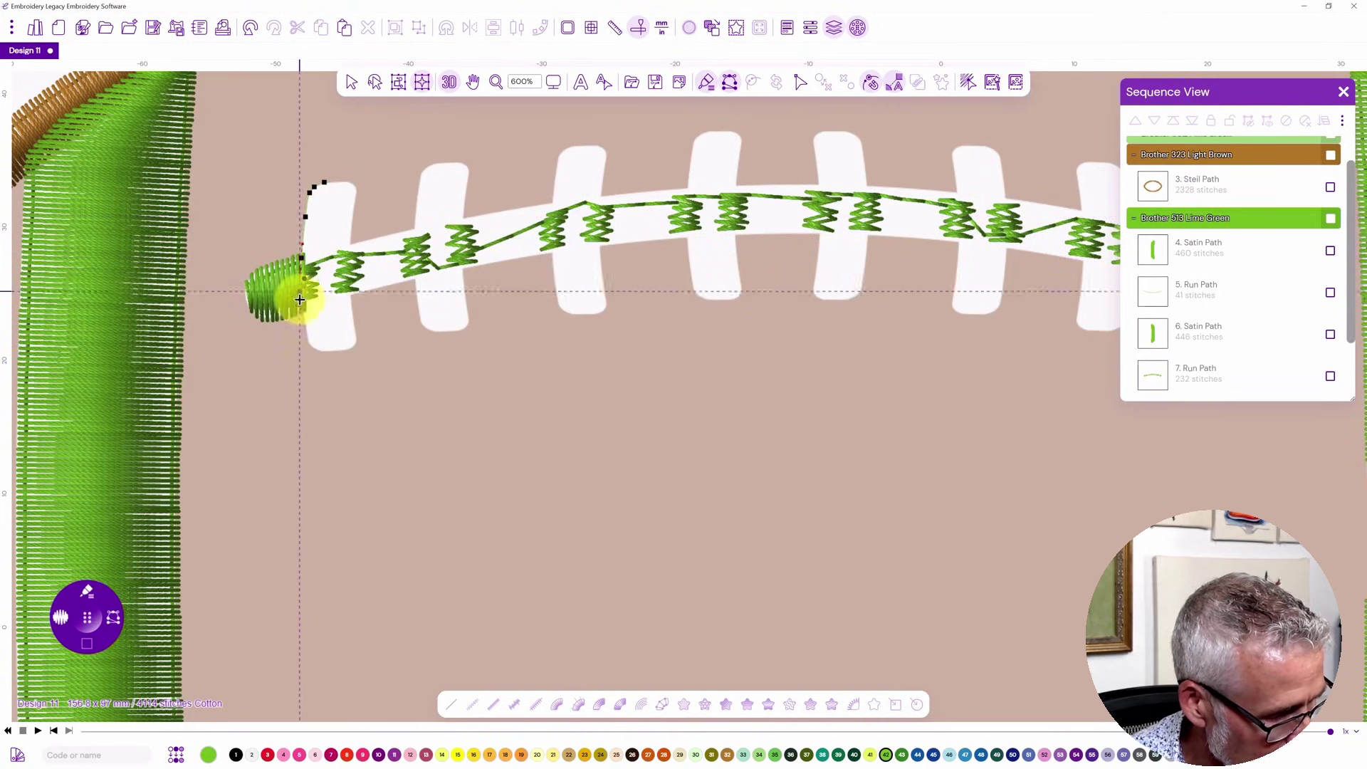
click(314, 348)
click(354, 343)
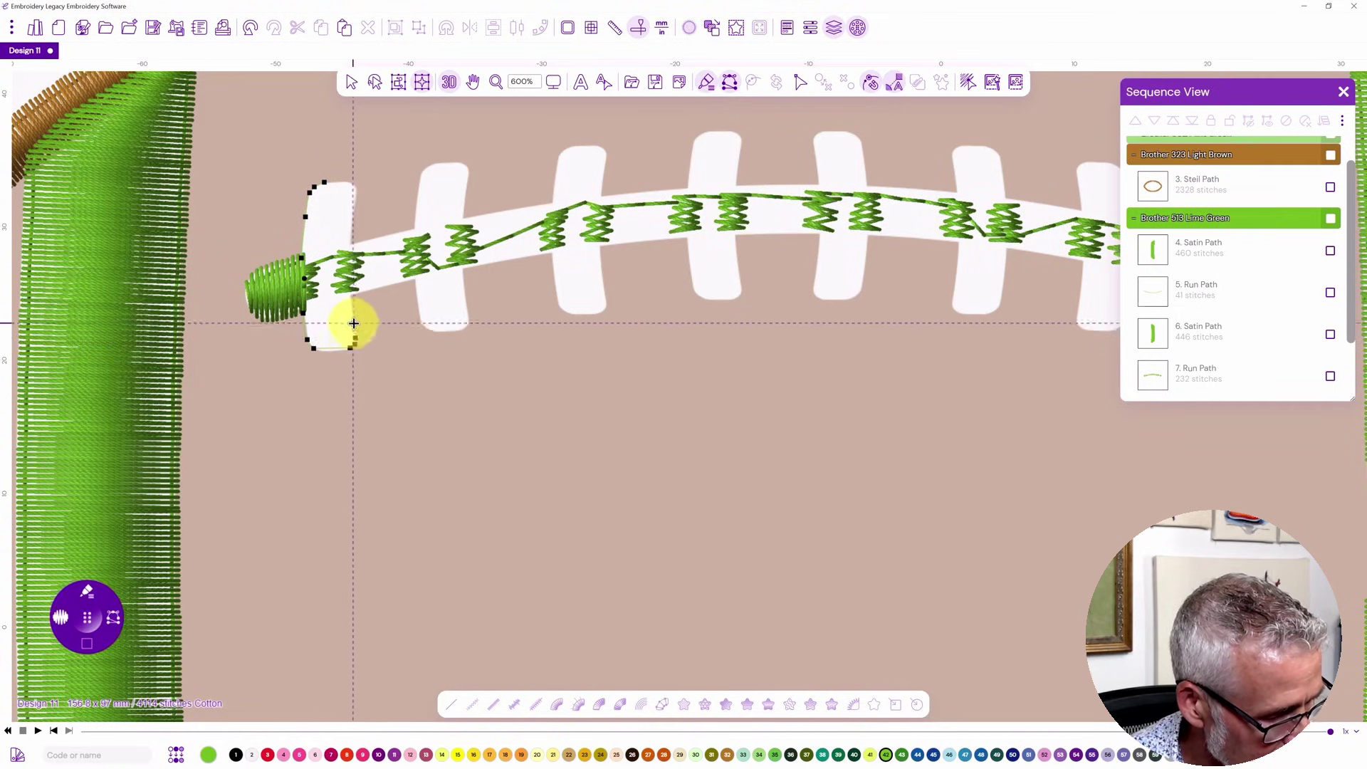
click(356, 286)
click(352, 245)
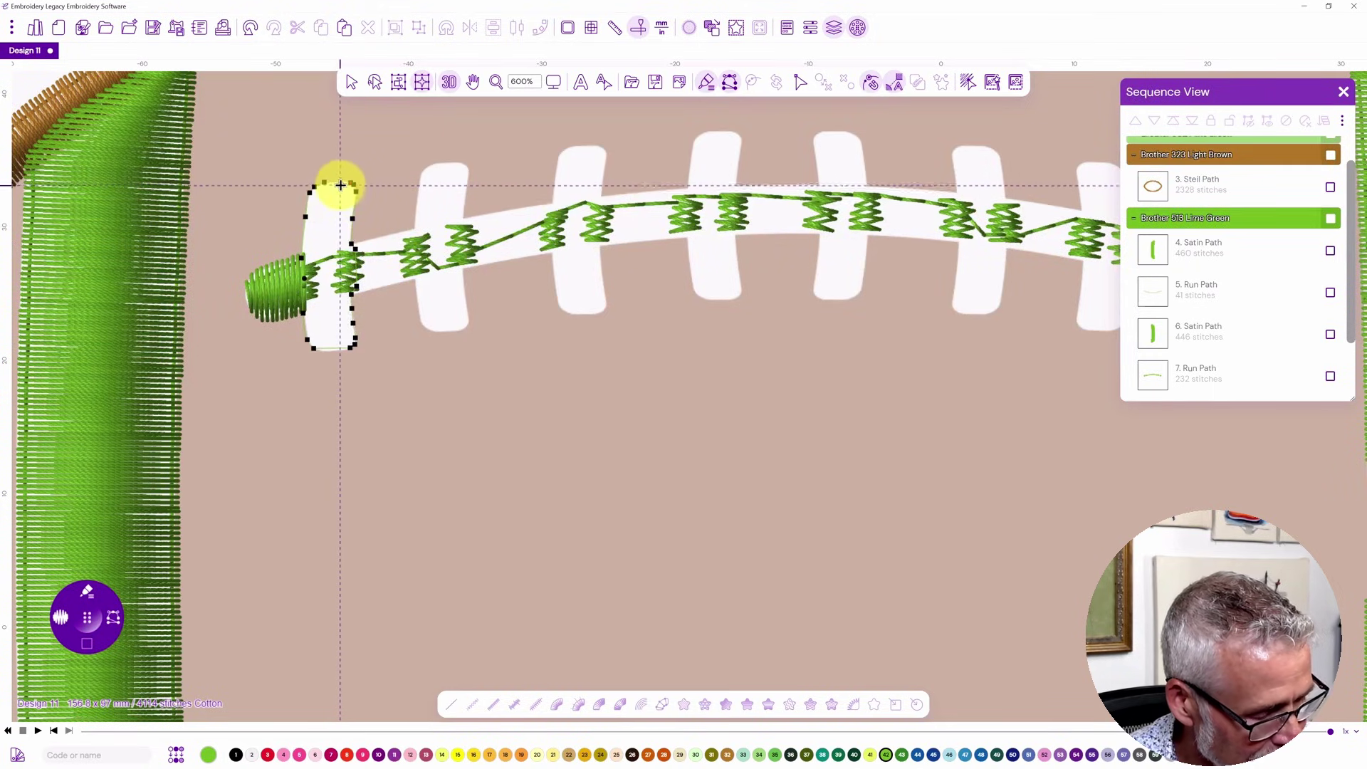
Add stitch direction lines across the leftmost cross lace's upper end, middle and lower end, and generate its satin stitches.
click(317, 187)
click(318, 183)
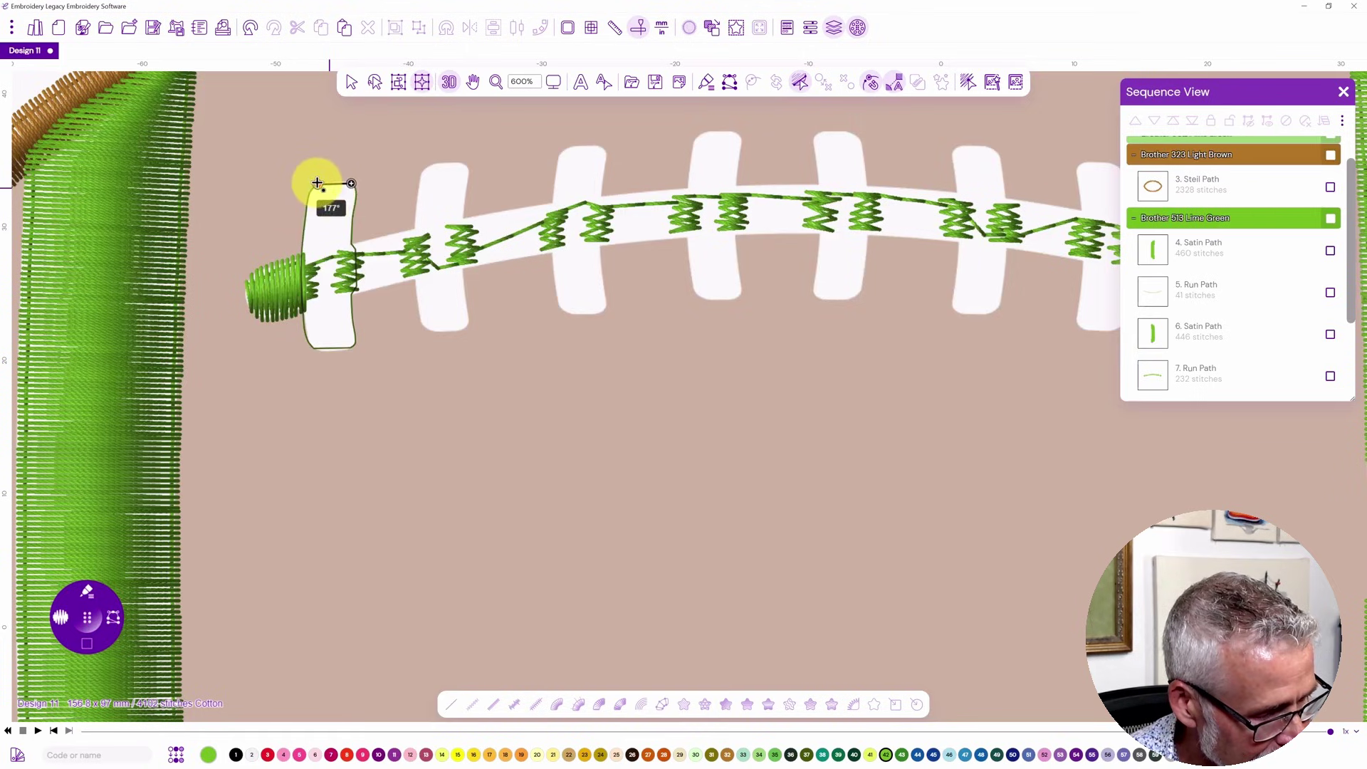
click(356, 263)
click(299, 267)
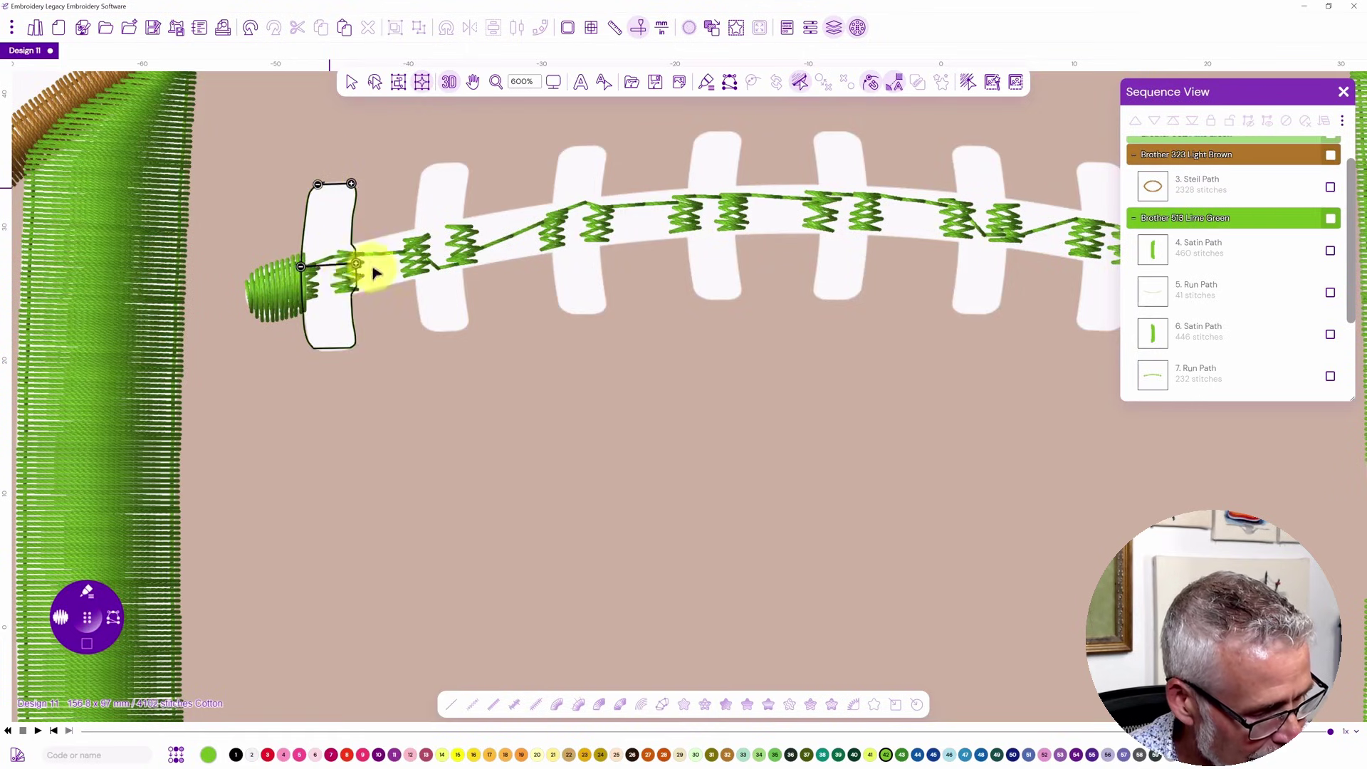
click(356, 341)
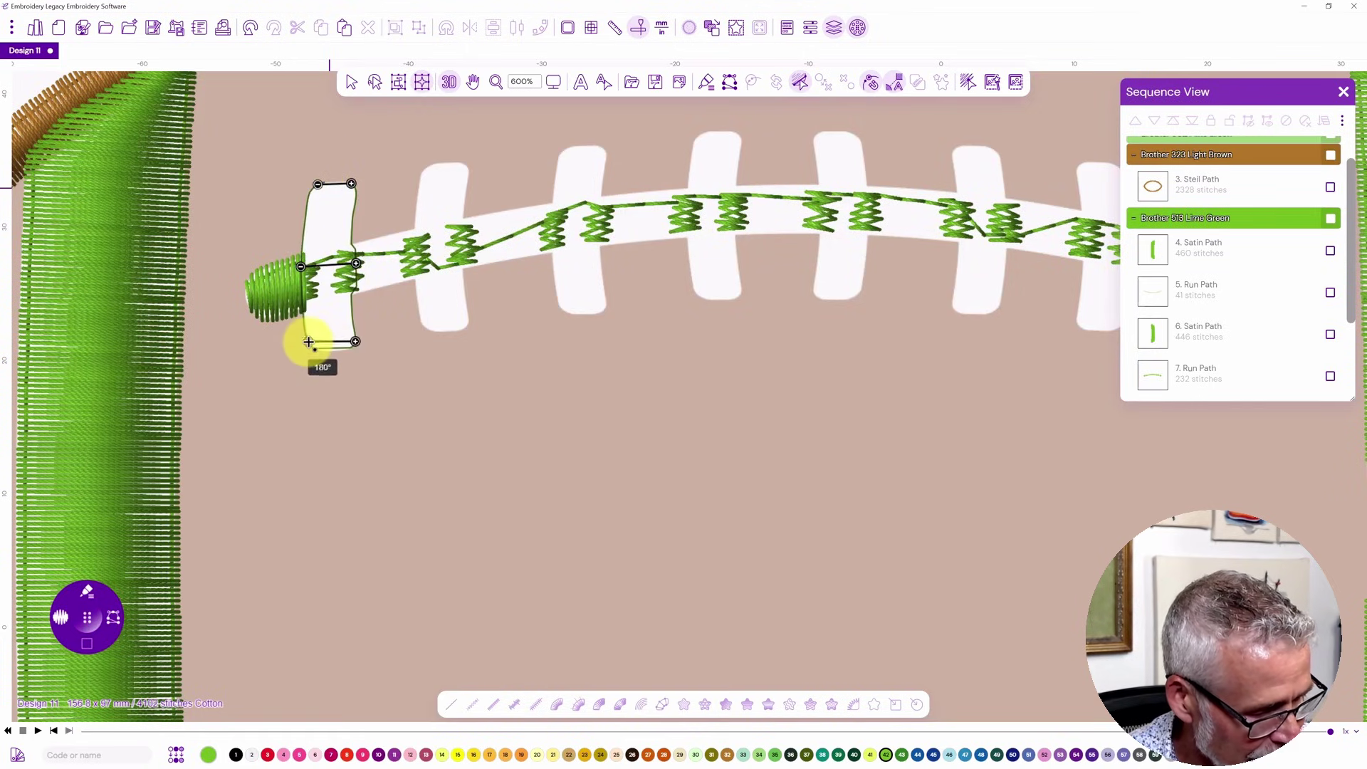
click(308, 343)
right_click(341, 267)
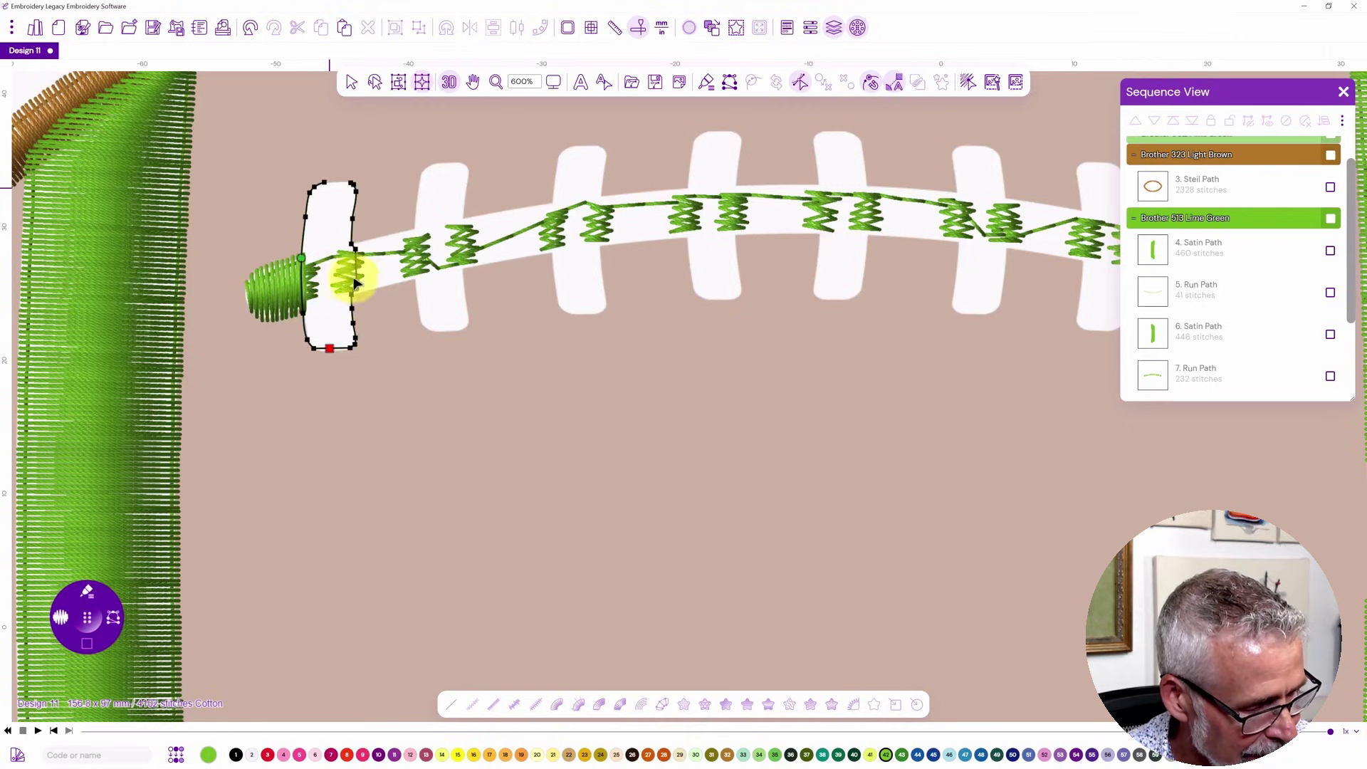
Outline the lacing band between the first and second cross laces from the left as a closed four-sided Satin shape.
click(356, 242)
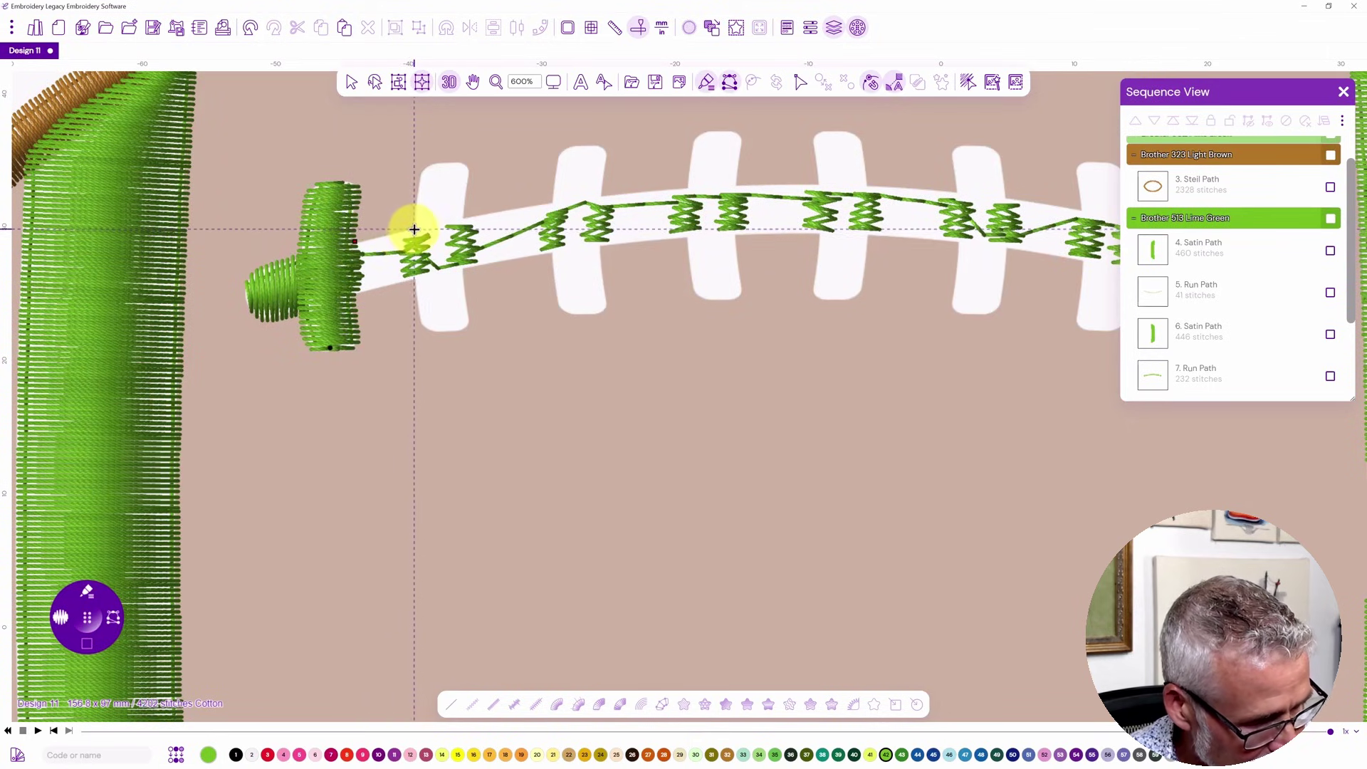
click(414, 229)
click(416, 277)
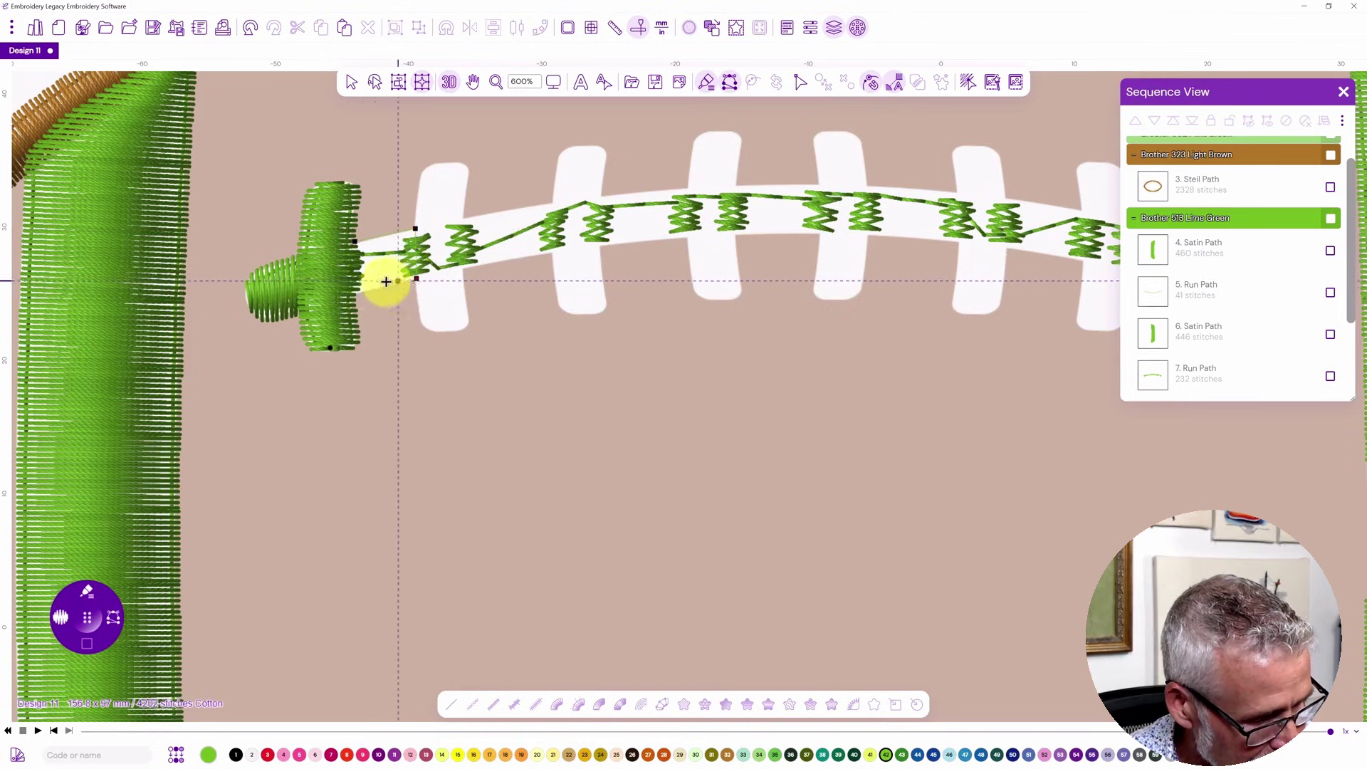
click(356, 295)
right_click(356, 295)
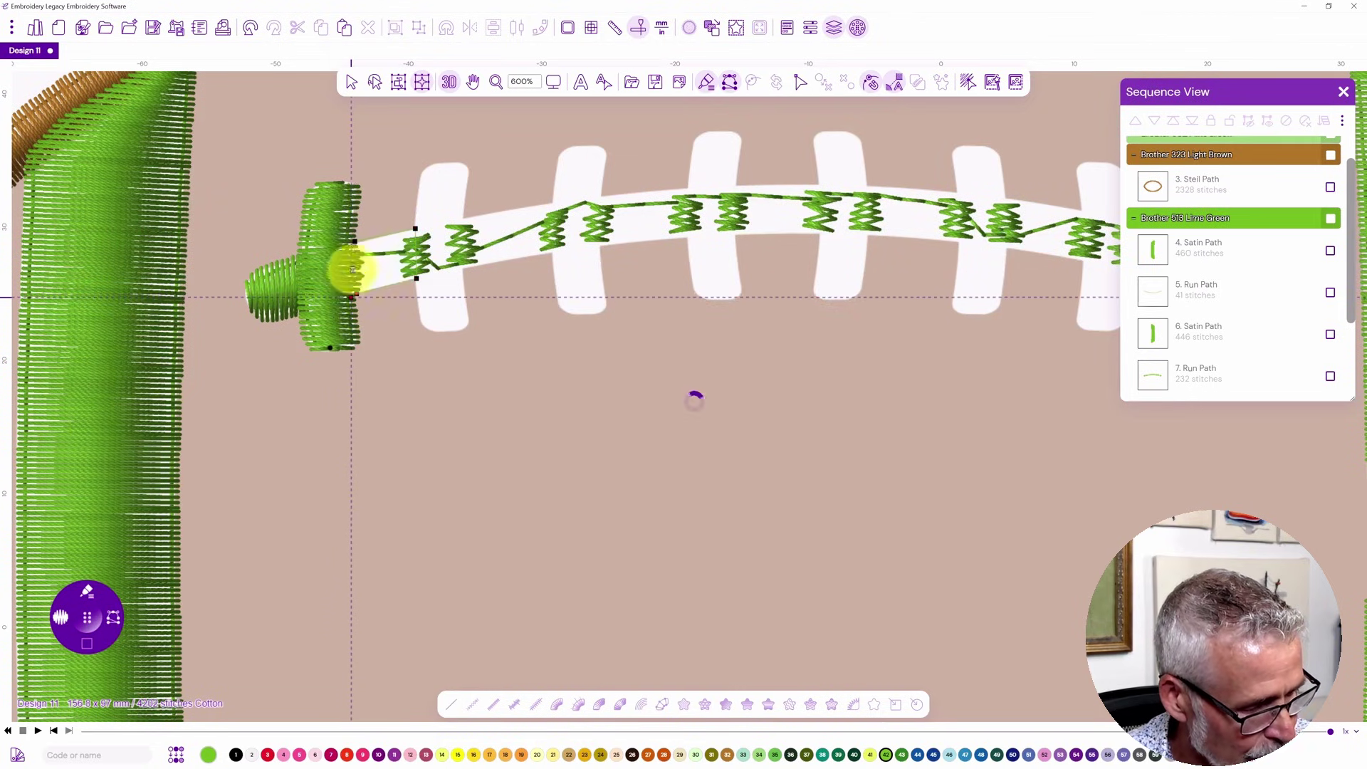
Add stitch direction lines at both ends of the band between the first and second cross laces and generate its satin stitches.
click(355, 242)
click(356, 294)
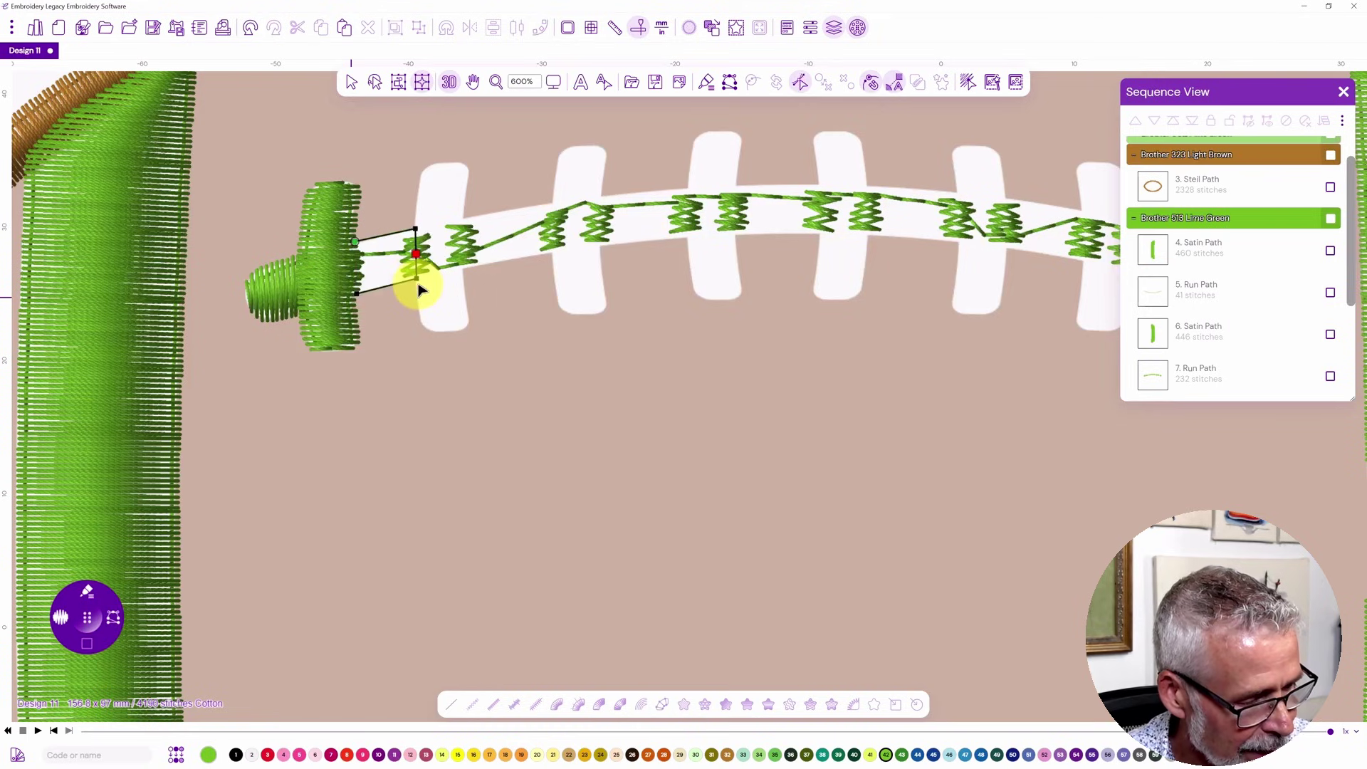
key(Return)
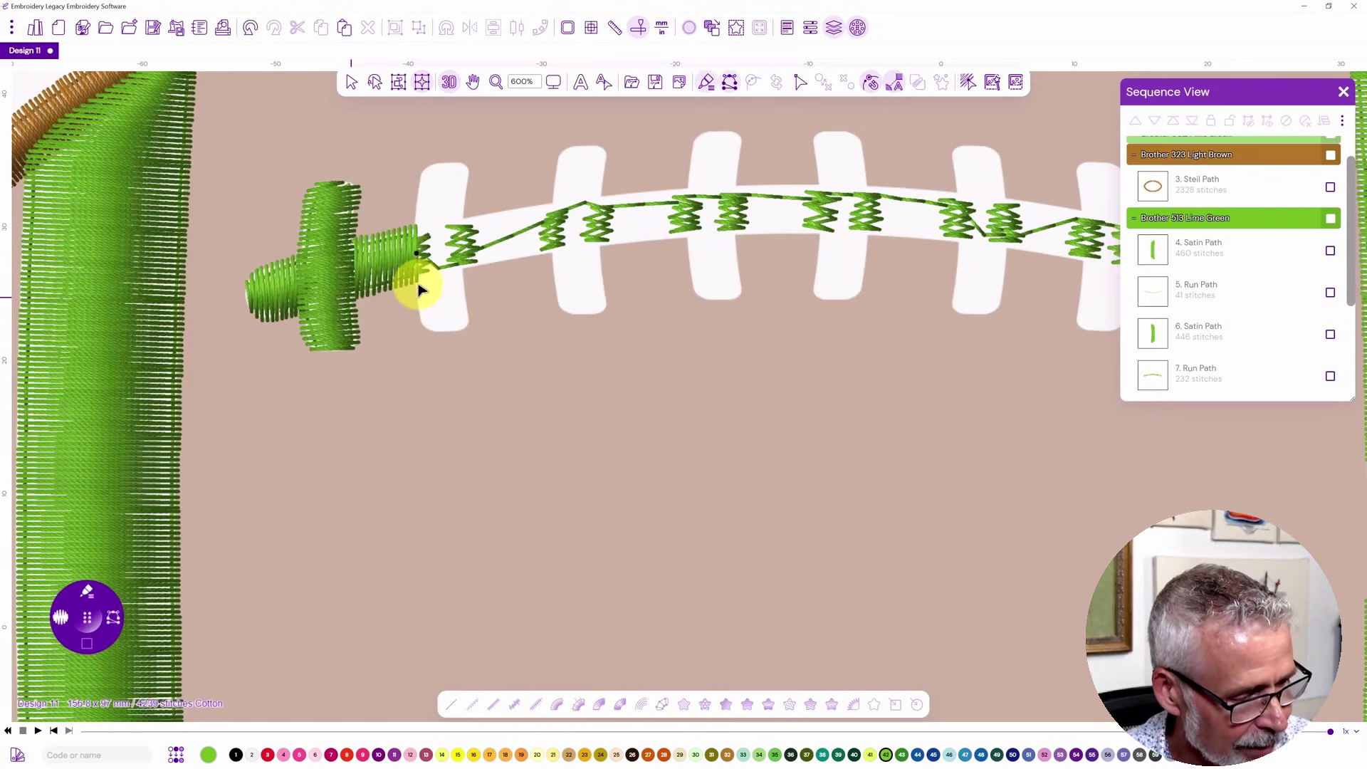
Outline the second cross lace from the left as a closed Satin shape, following its rounded upper and lower ends.
click(428, 166)
click(419, 181)
click(415, 226)
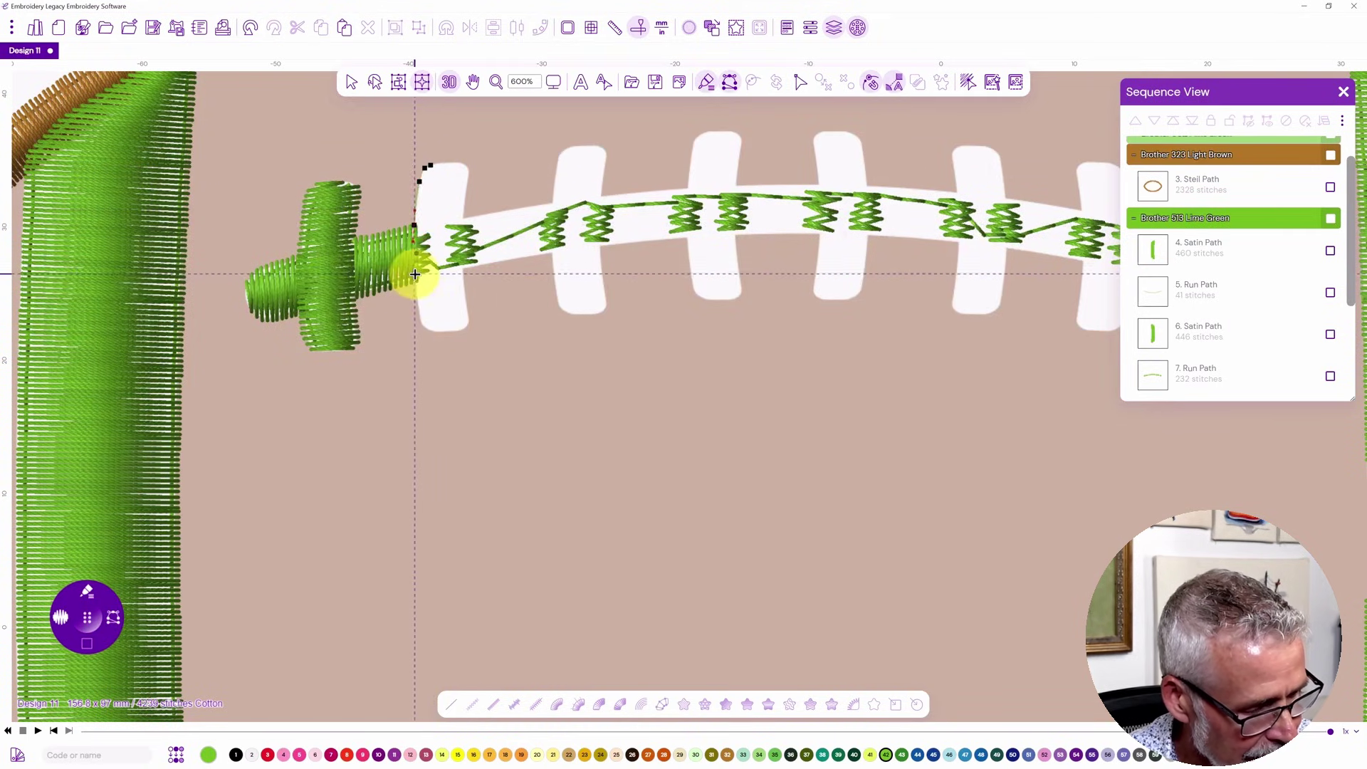
click(415, 275)
click(418, 313)
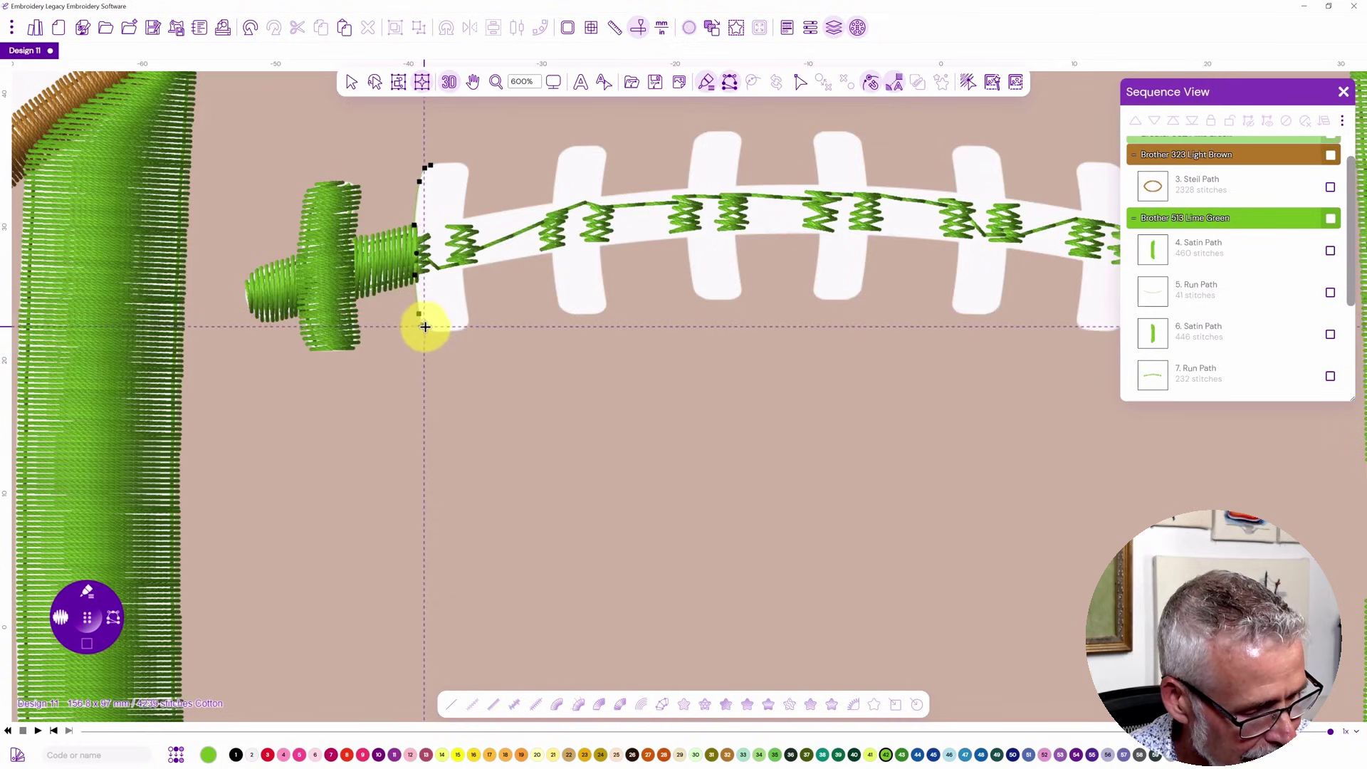
click(425, 327)
click(465, 327)
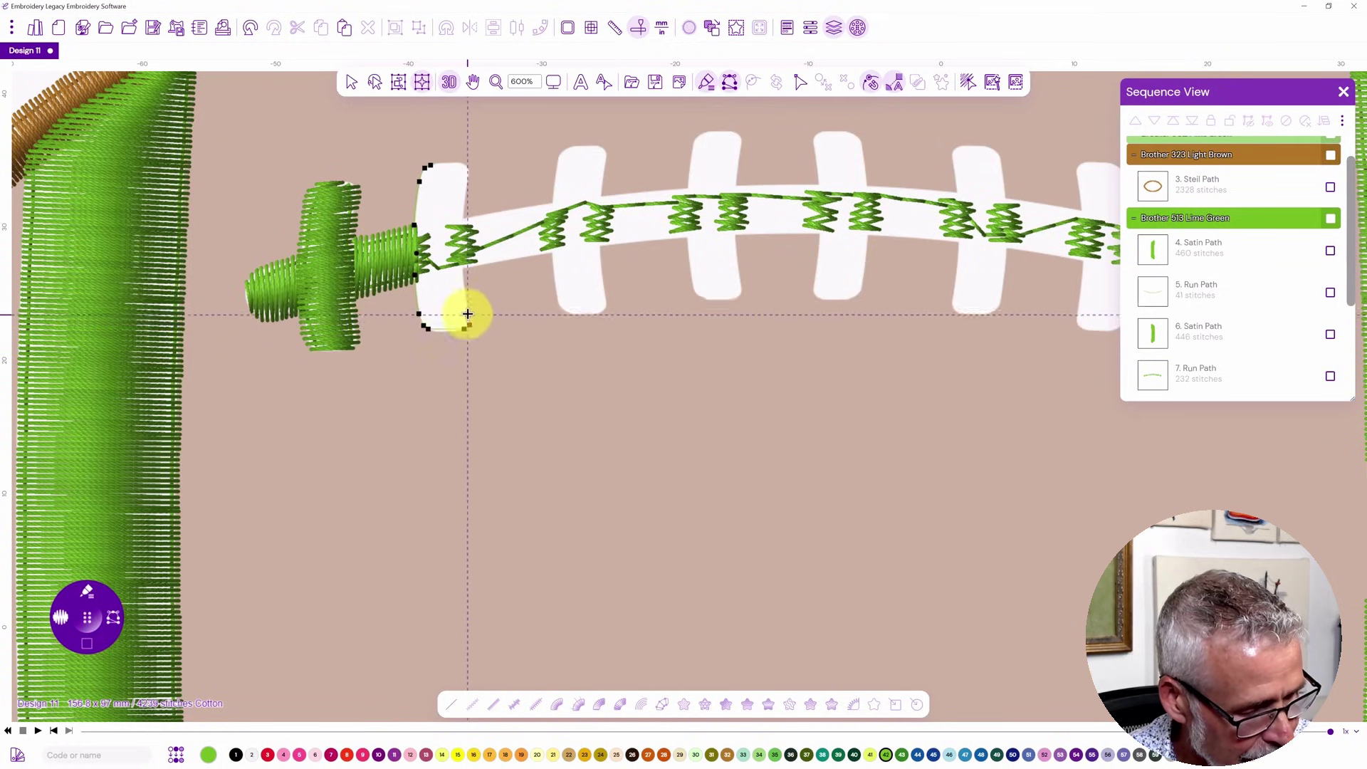
click(467, 316)
click(463, 298)
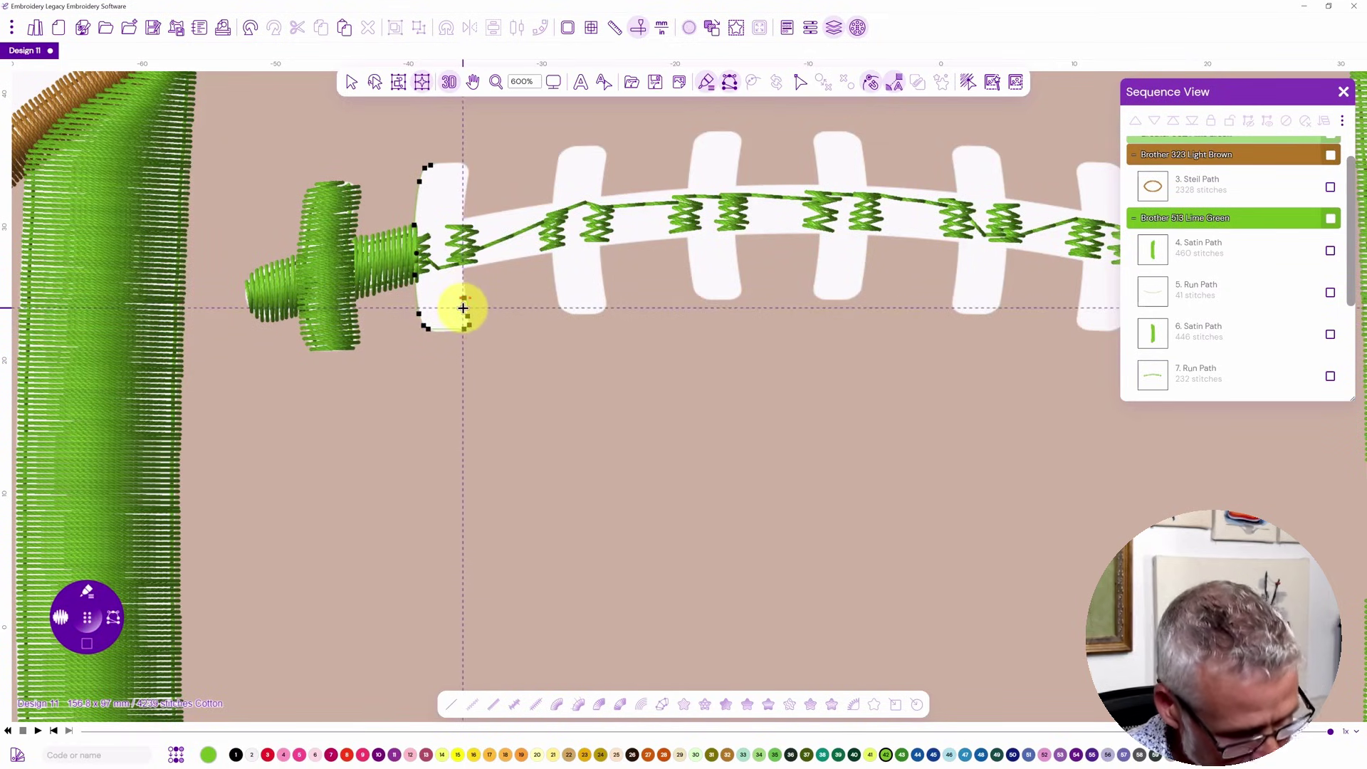
key(BackSpace)
click(464, 293)
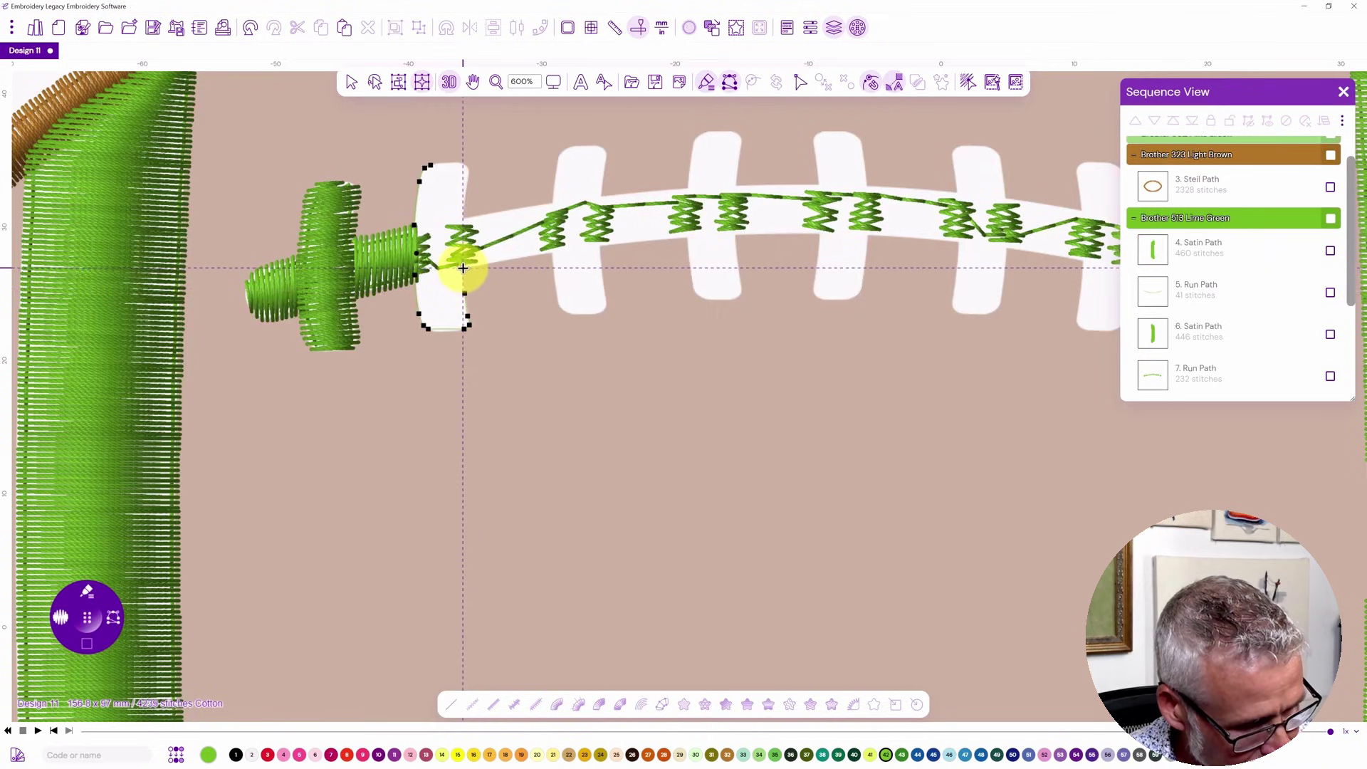
click(463, 220)
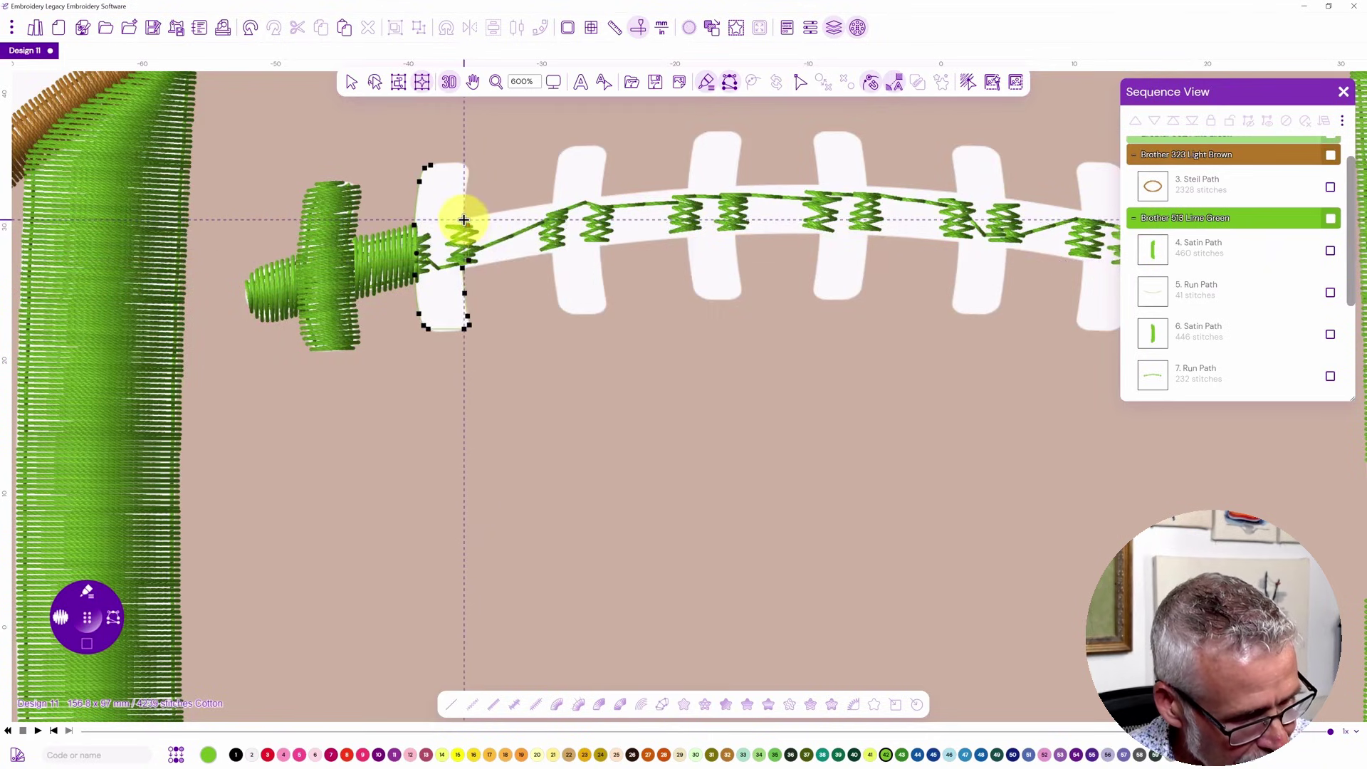
click(465, 195)
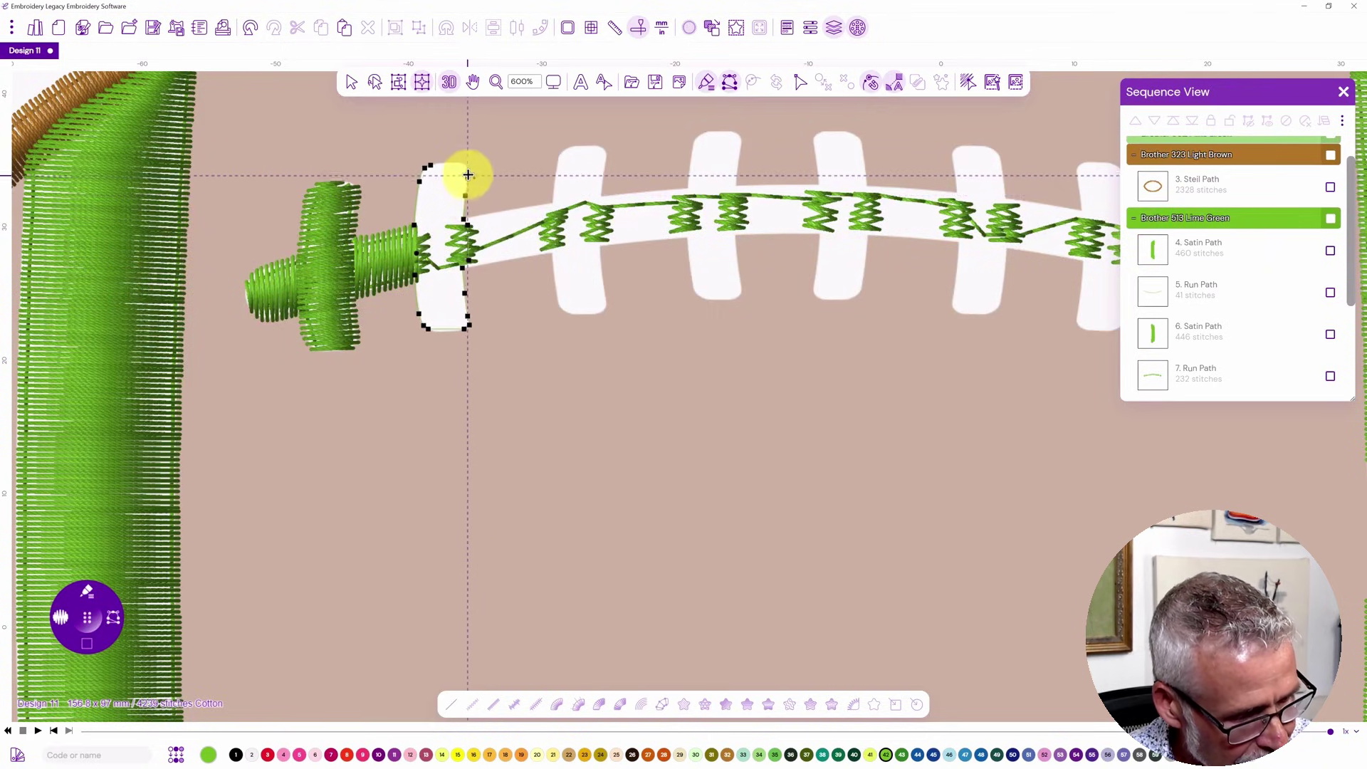
right_click(428, 168)
Add stitch direction lines across the second cross lace's upper and lower ends and generate its satin stitches.
drag(466, 166, 419, 166)
click(422, 168)
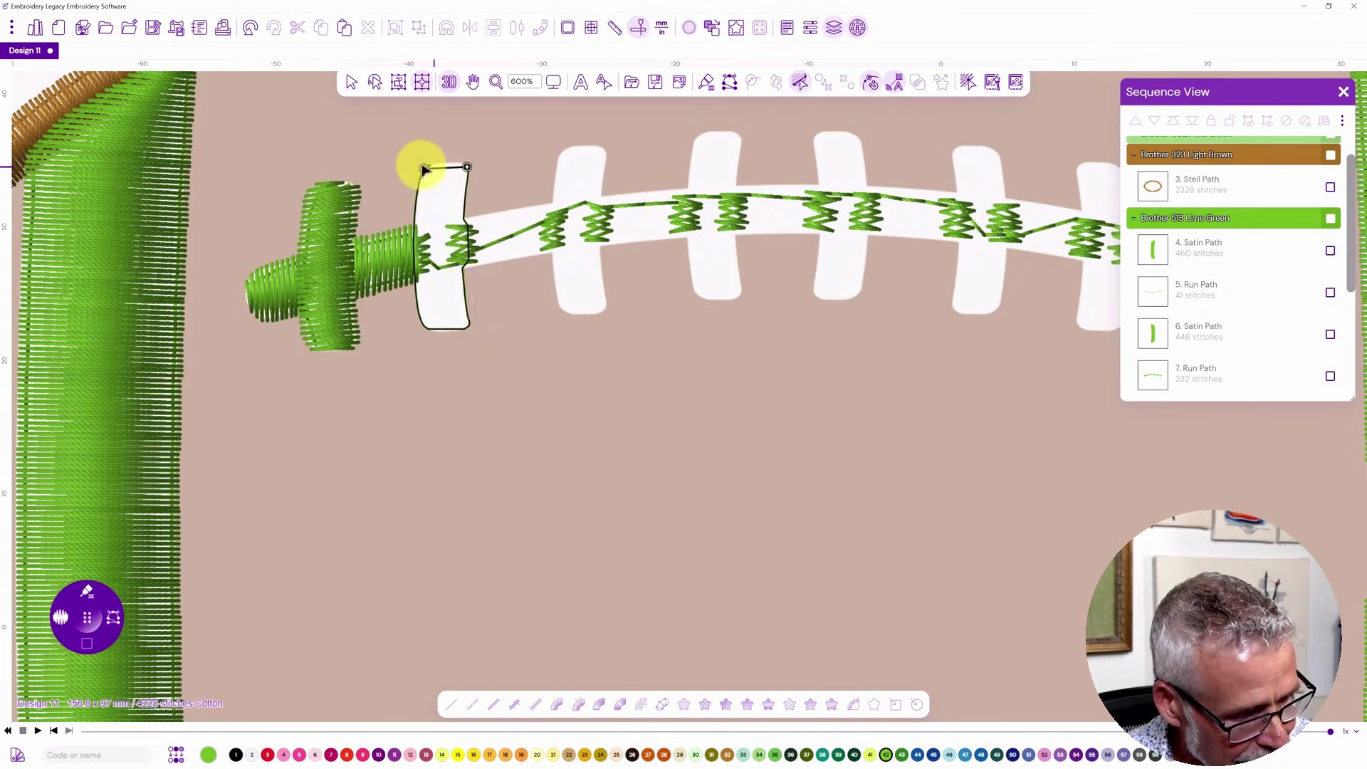
click(469, 323)
click(423, 328)
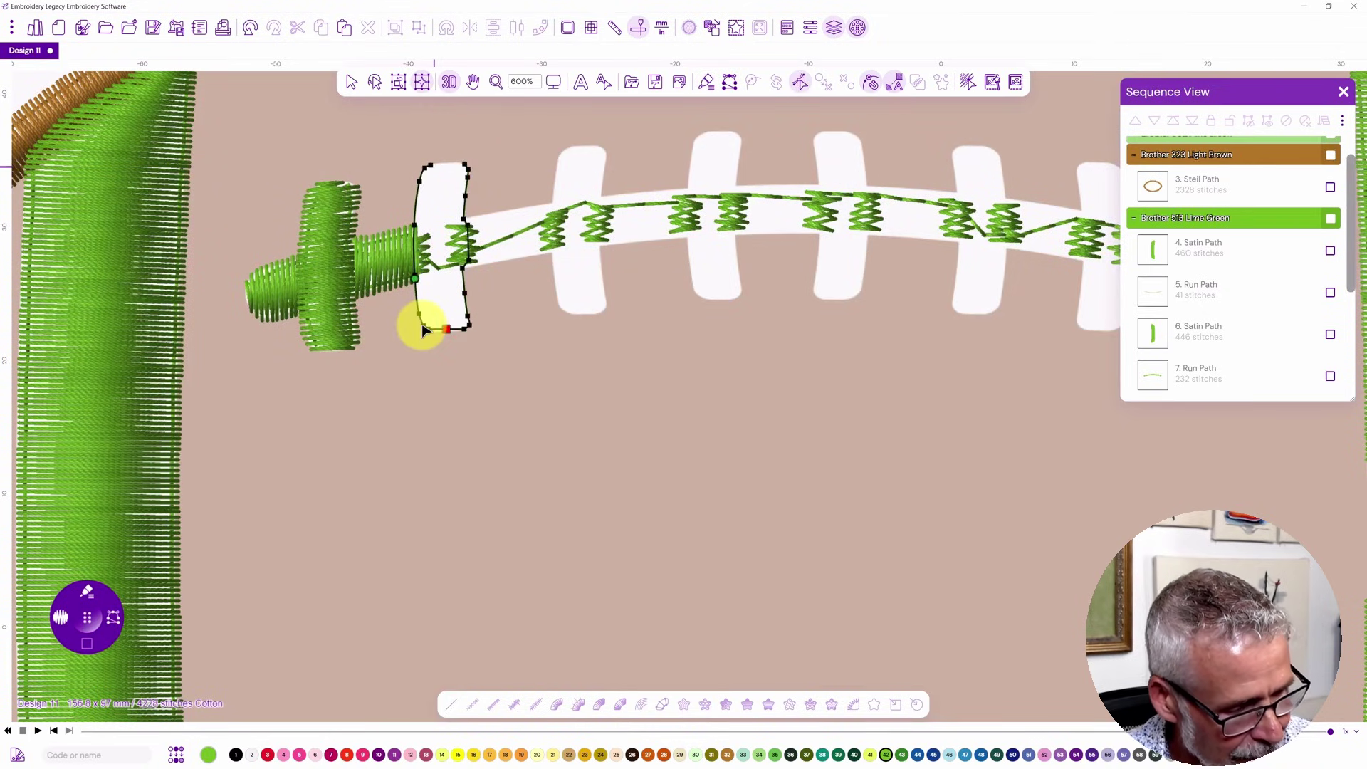
Outline the lacing band between the second and third cross laces as a Satin shape with midpoints on its curved long edges.
click(467, 217)
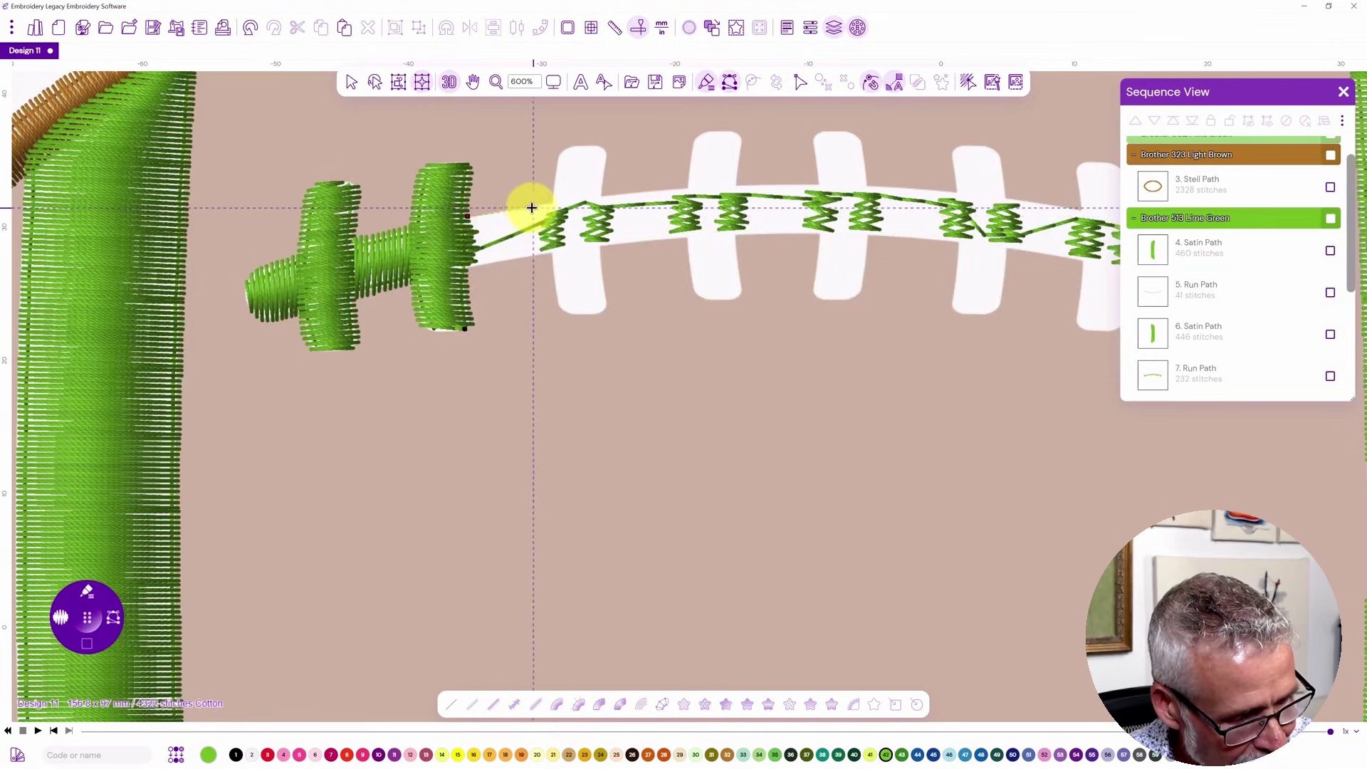
click(512, 210)
click(554, 204)
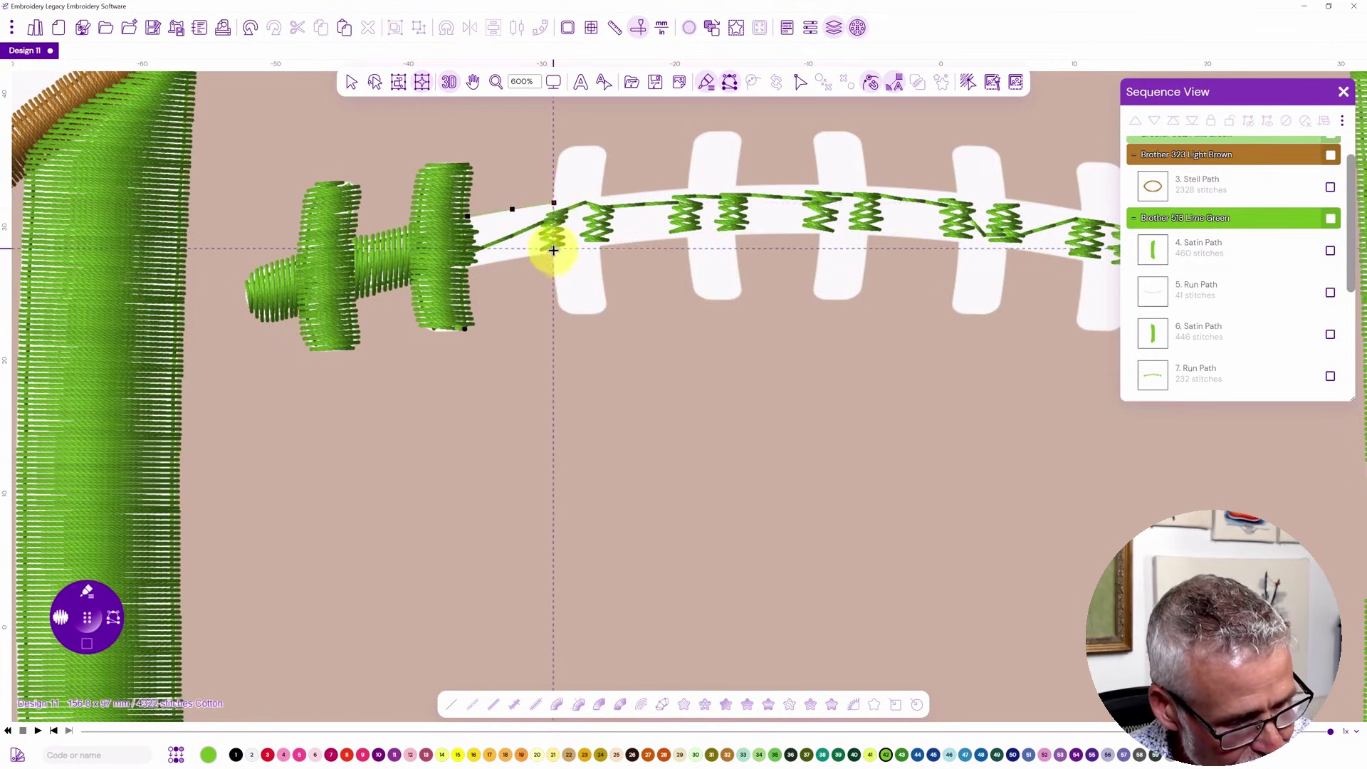
click(553, 253)
click(512, 259)
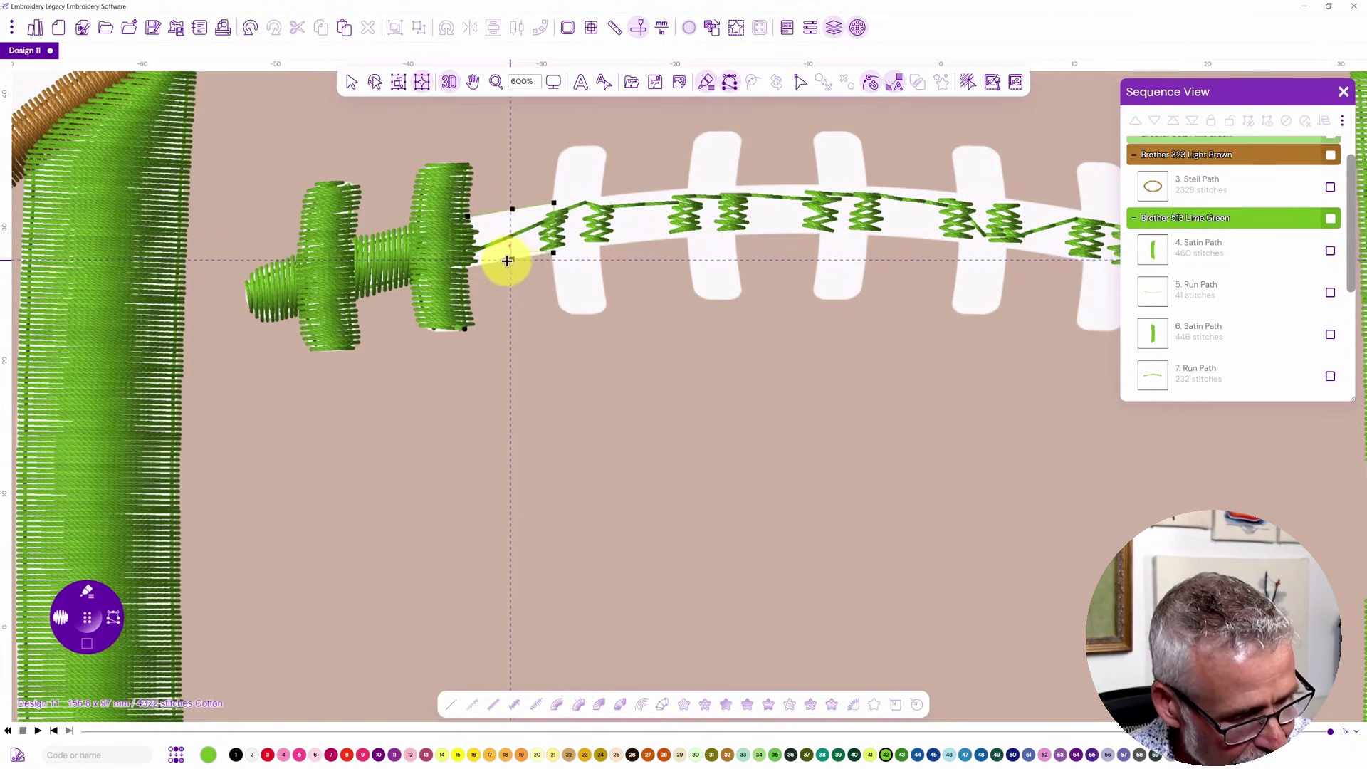
click(468, 268)
key(Return)
Add stitch direction lines at both ends of the band between the second and third cross laces and generate its satin stitches.
drag(468, 216, 464, 271)
click(465, 271)
click(551, 203)
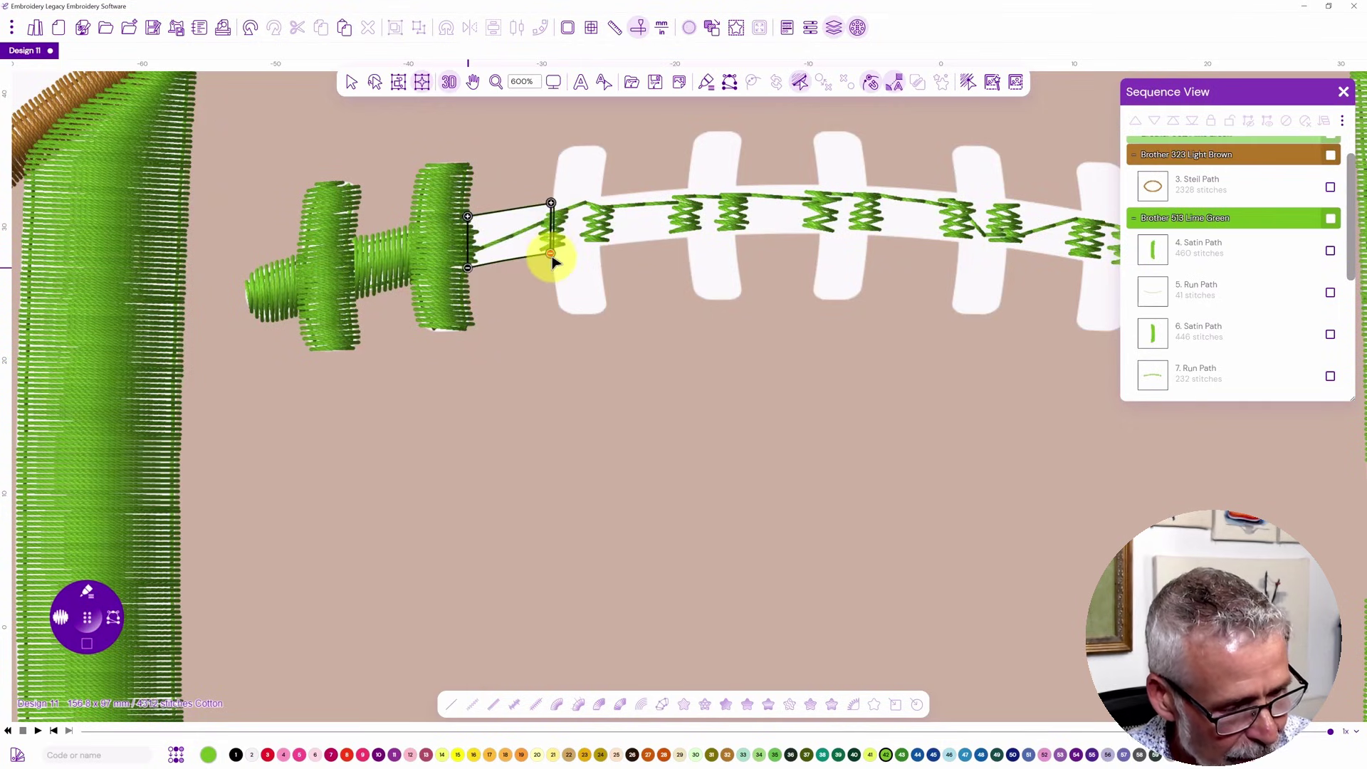
click(552, 257)
key(Return)
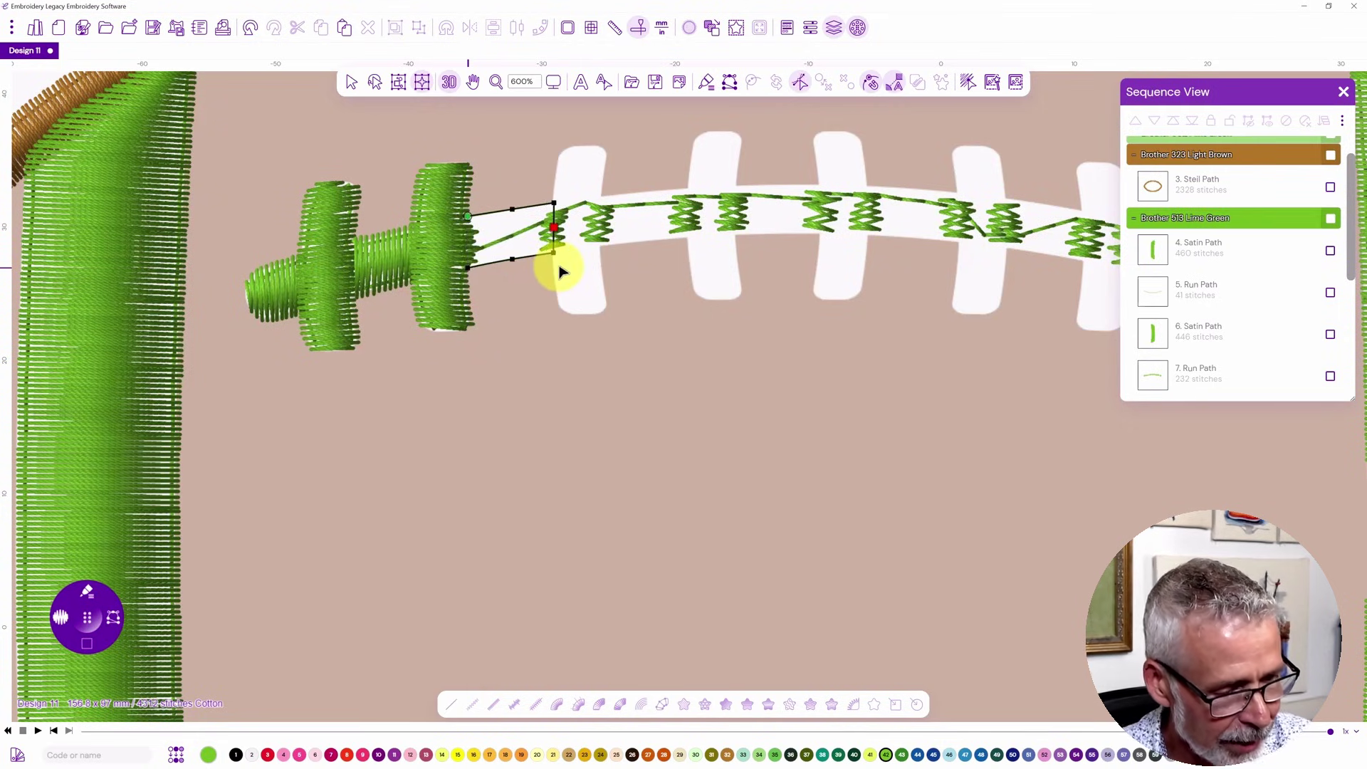
Outline the third cross lace from the left as a closed Satin shape, following its rounded upper and lower ends.
click(563, 151)
click(559, 161)
click(554, 200)
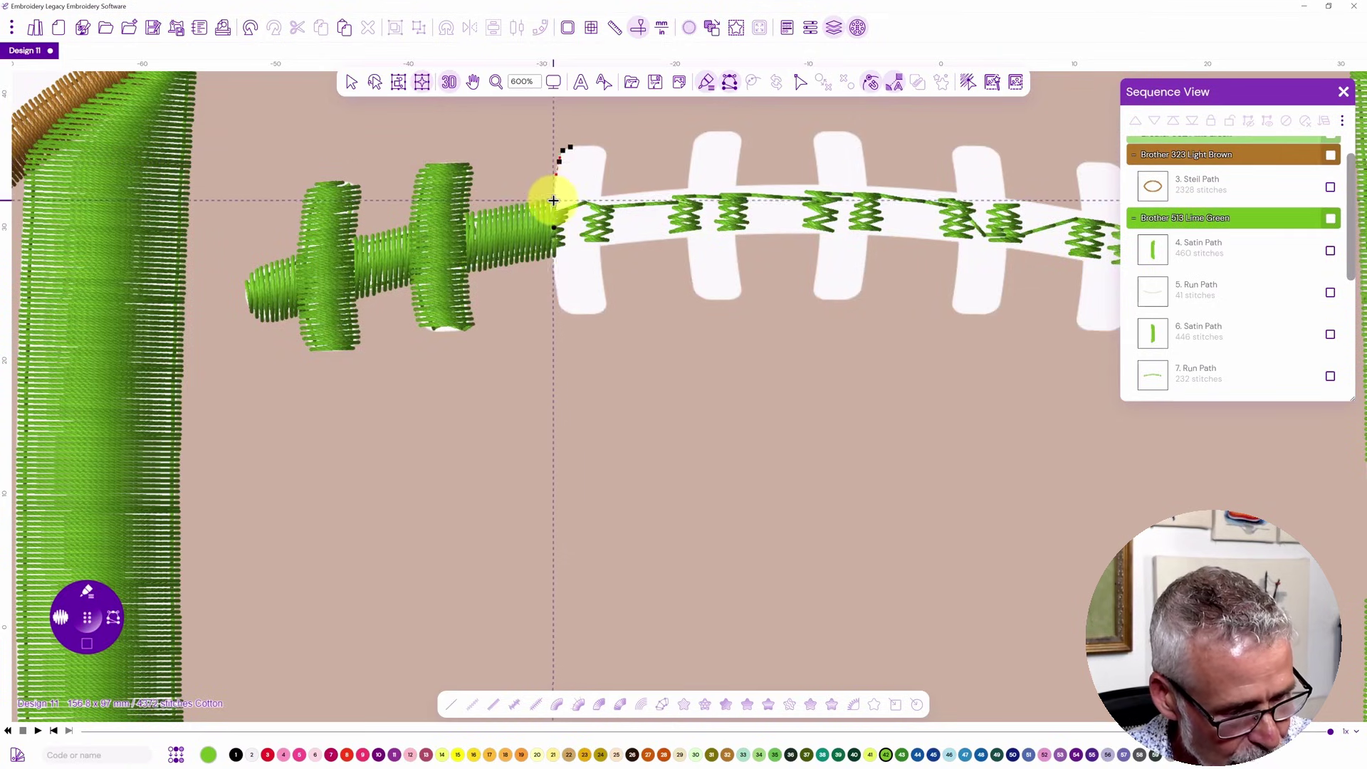
click(554, 265)
click(558, 296)
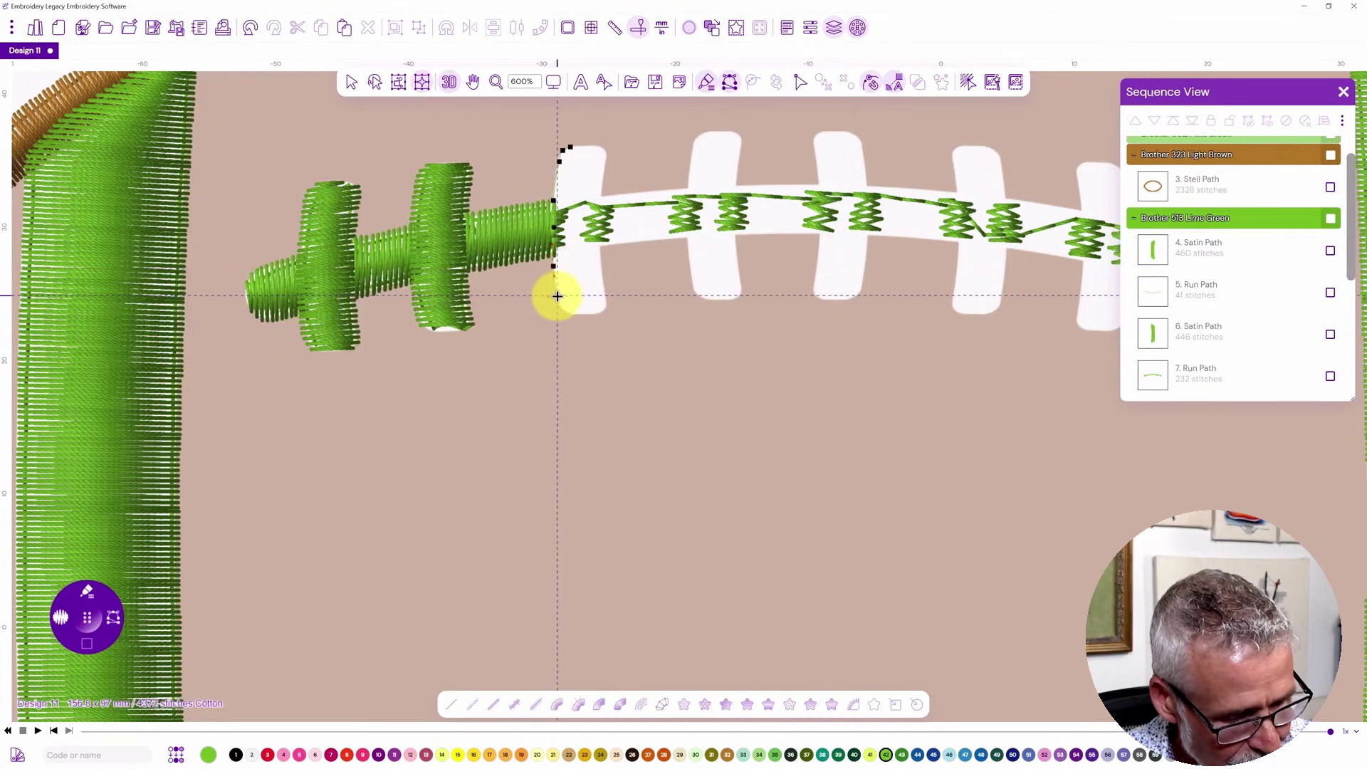
click(564, 312)
click(602, 310)
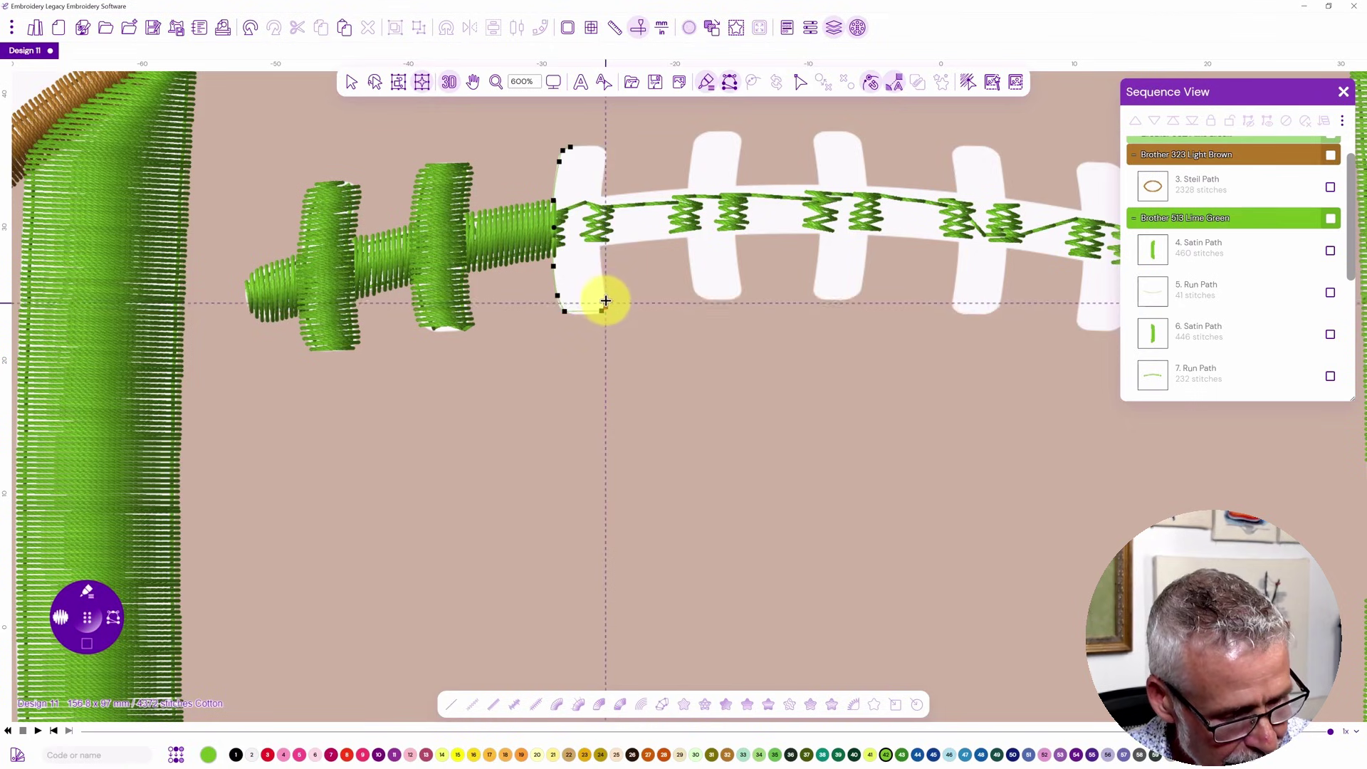
click(603, 296)
click(602, 273)
click(602, 244)
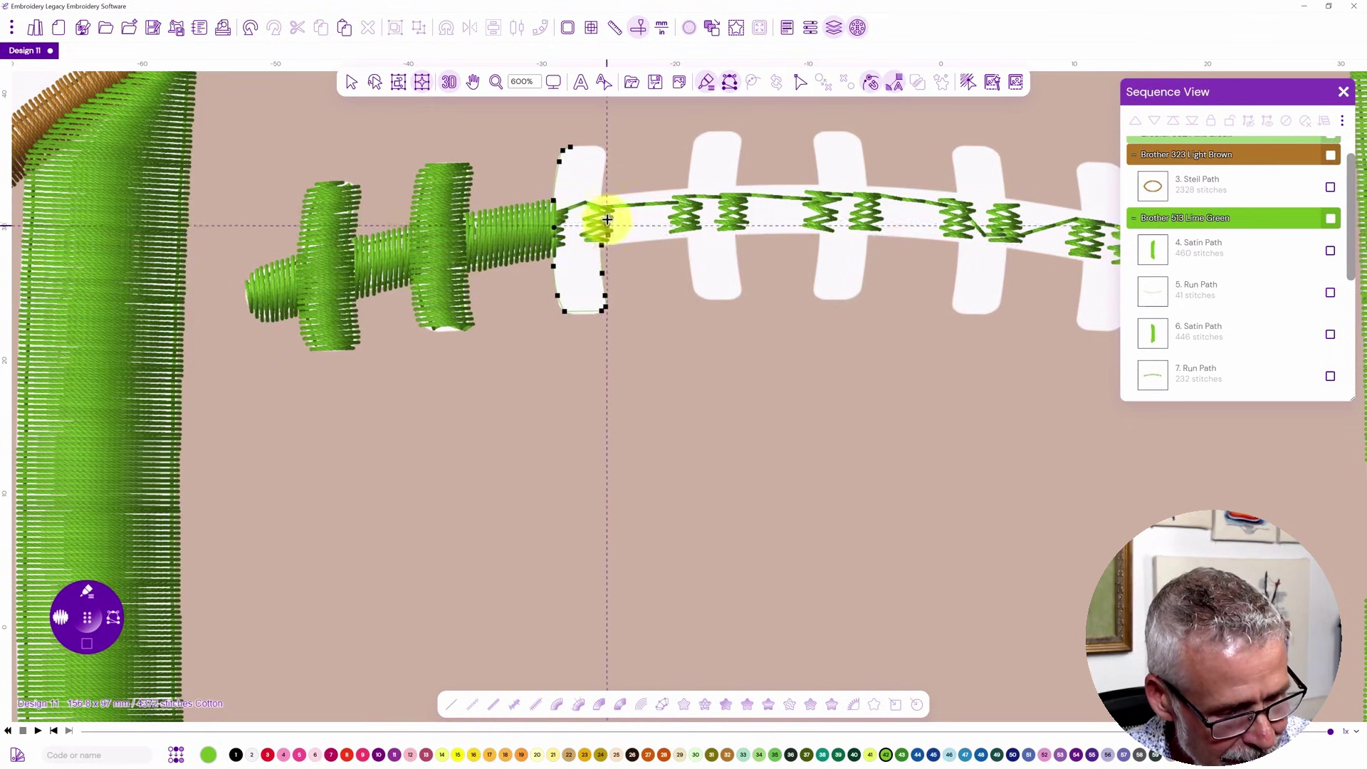
click(603, 170)
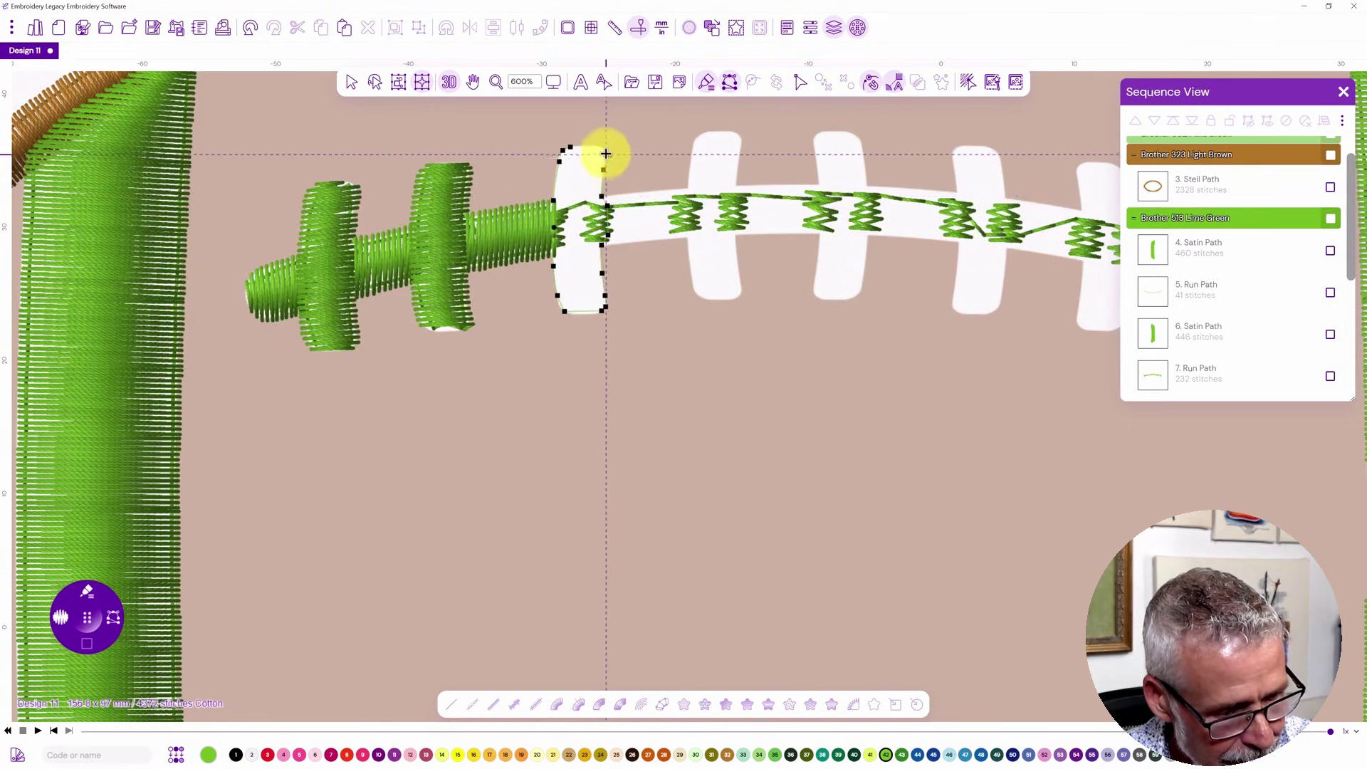
click(603, 148)
key(Return)
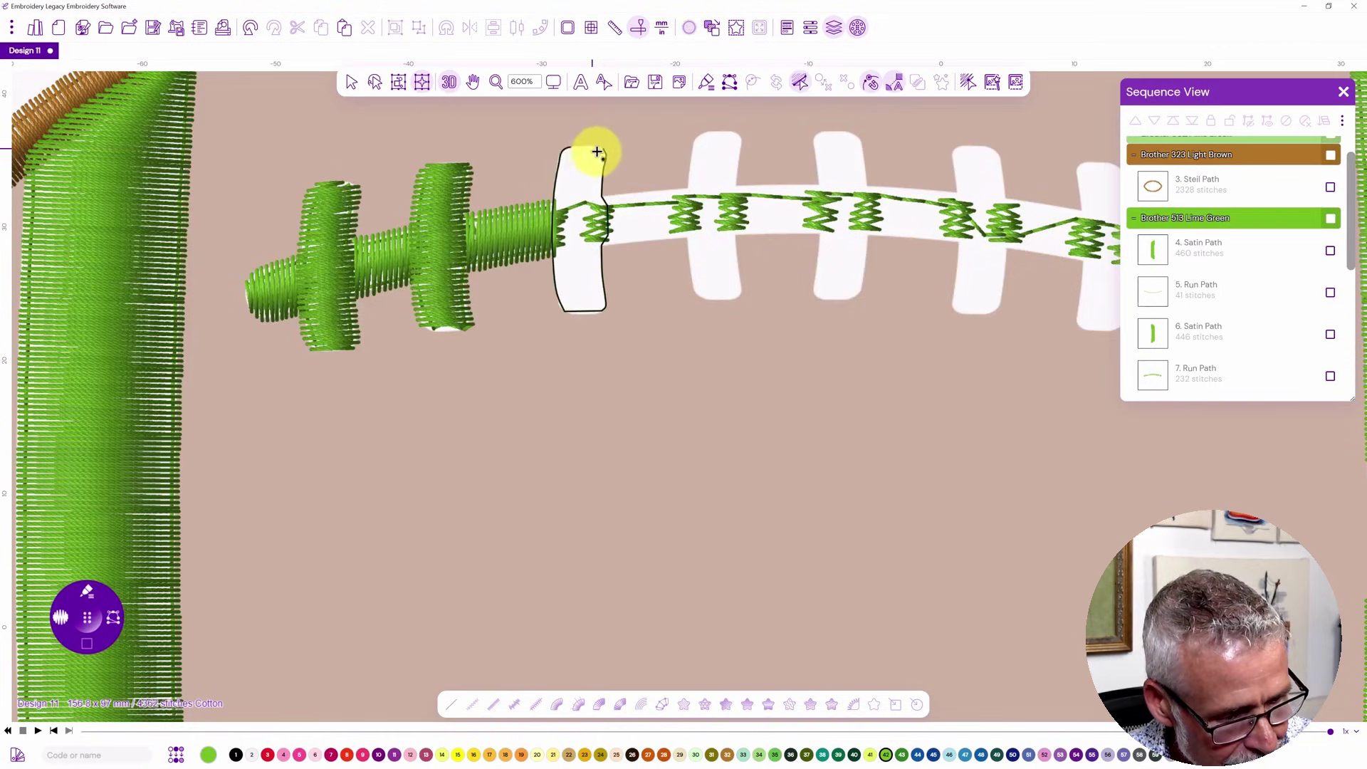
Add stitch direction lines across the third cross lace's upper and lower ends and generate its satin stitches.
click(603, 148)
click(564, 148)
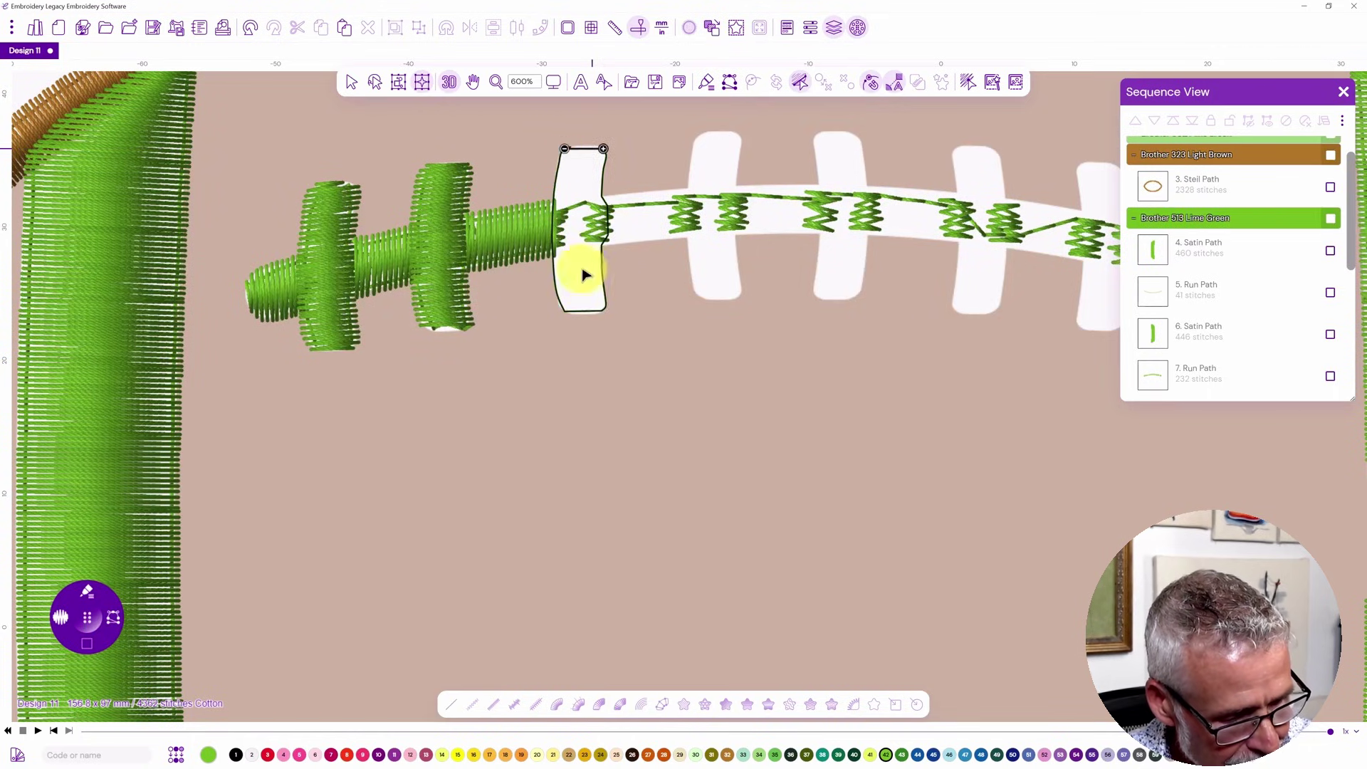
click(605, 307)
click(563, 309)
key(Return)
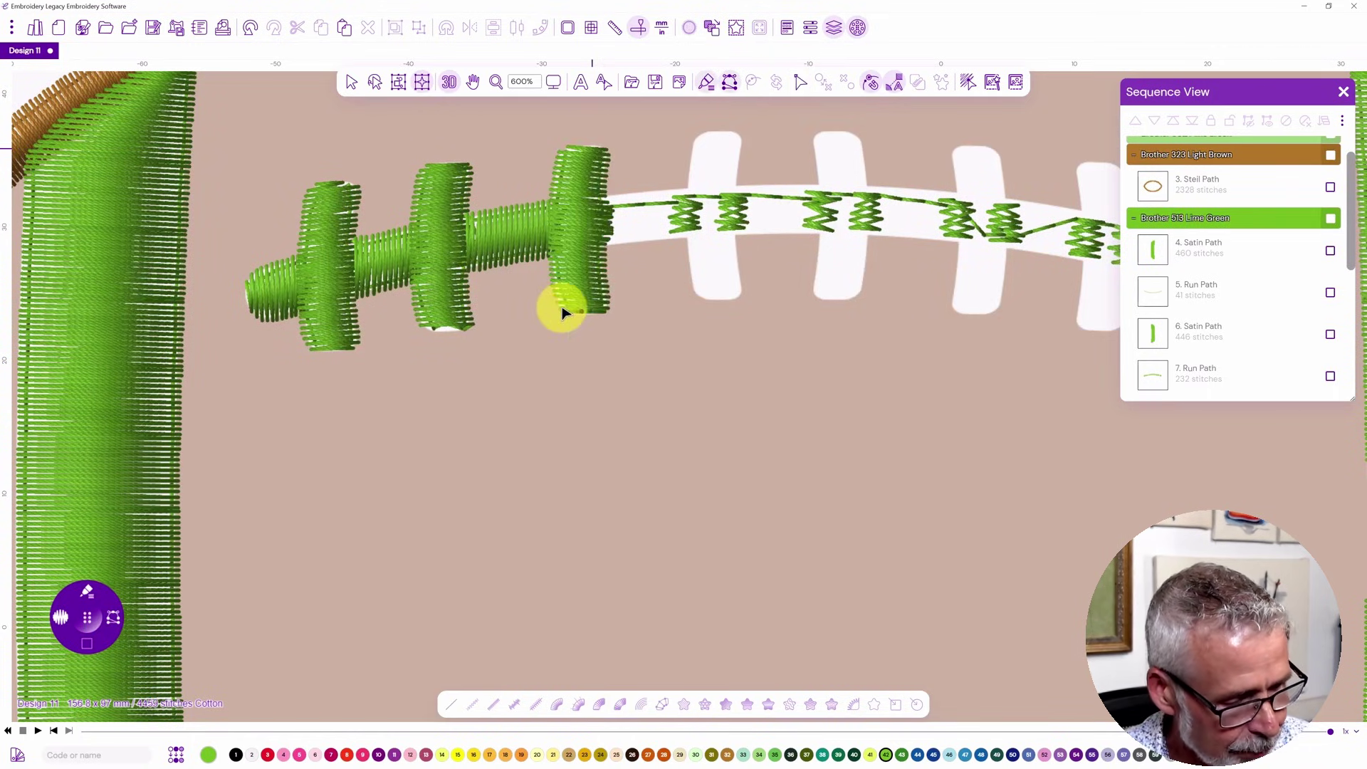
Select the second cross lace's satin path and adjust its stitch directions so the stitches cover its lower end.
click(351, 80)
click(419, 305)
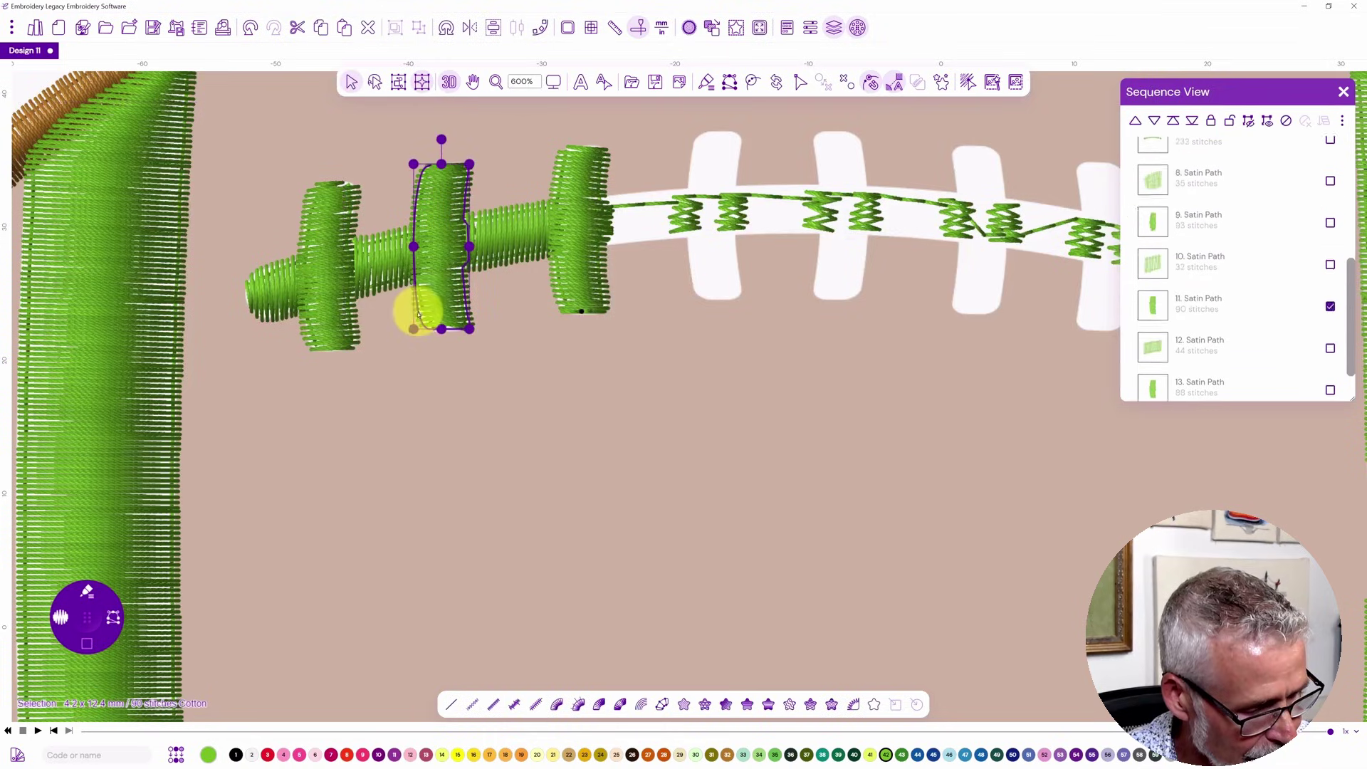
key(h)
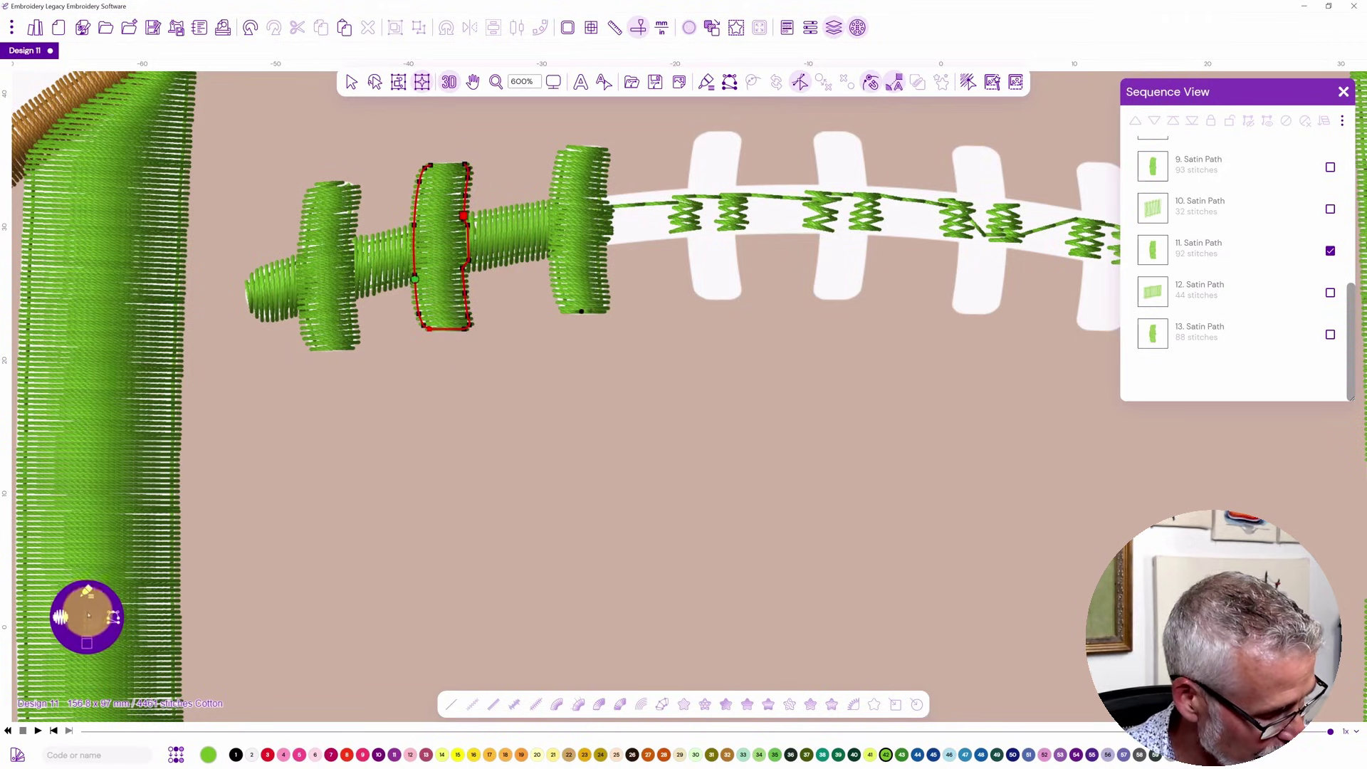
Outline the lacing band between the third and fourth cross laces as a Satin shape with direction lines at both ends, and generate its stitches.
click(91, 611)
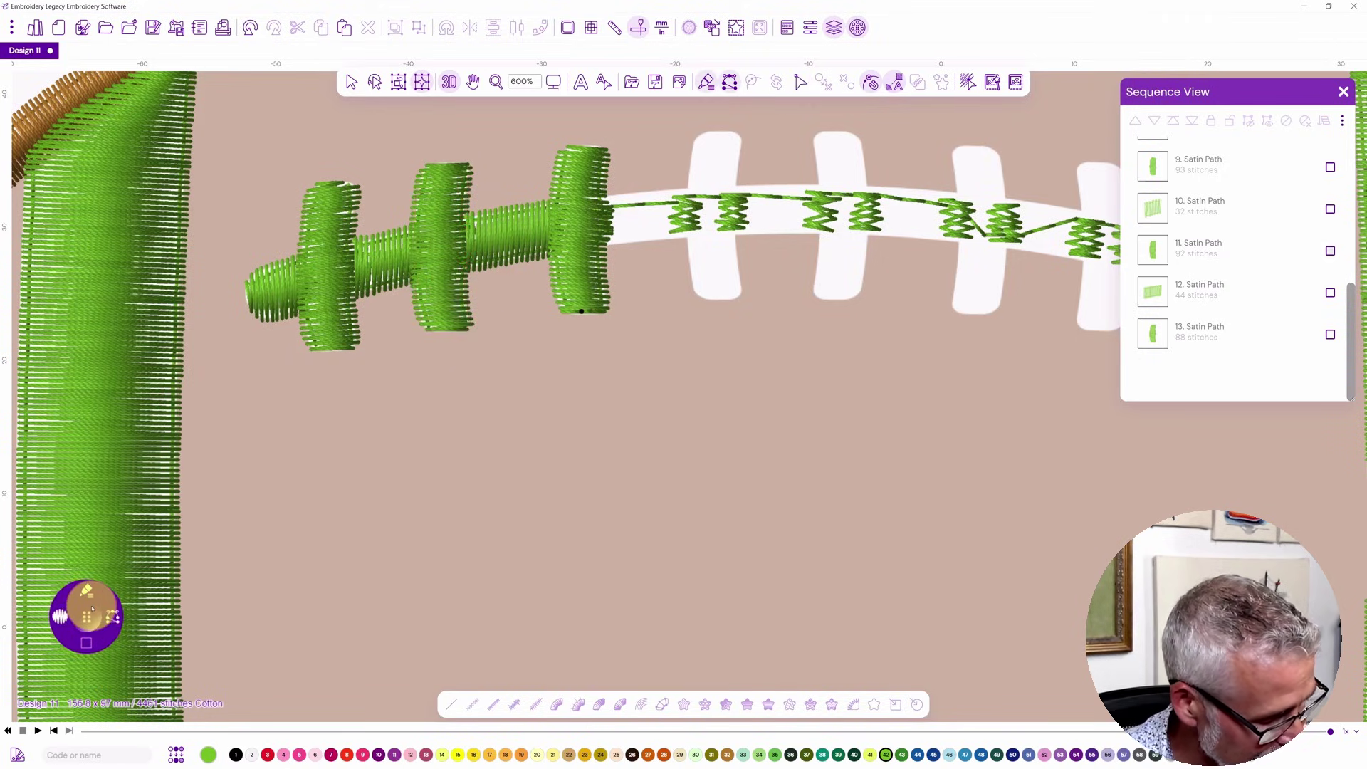
click(607, 244)
click(649, 240)
click(688, 235)
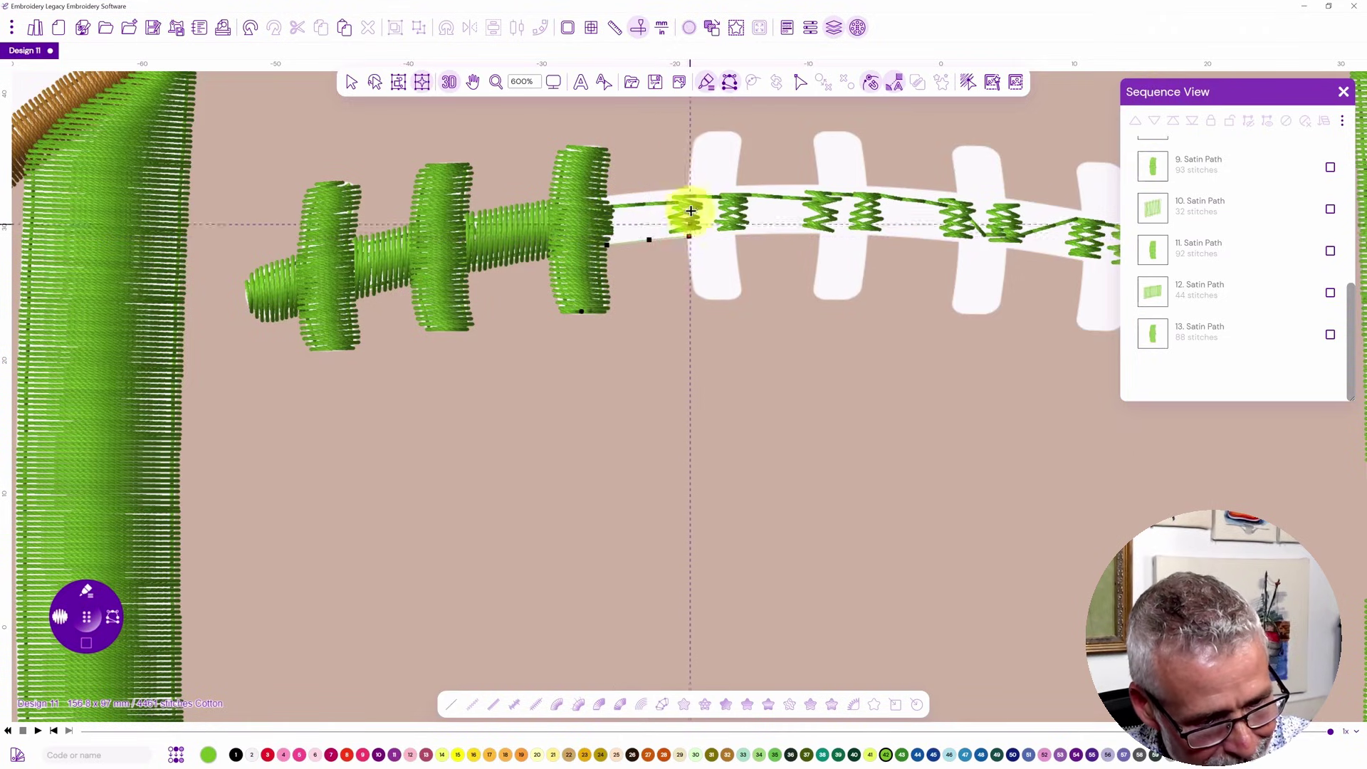
click(688, 187)
click(646, 190)
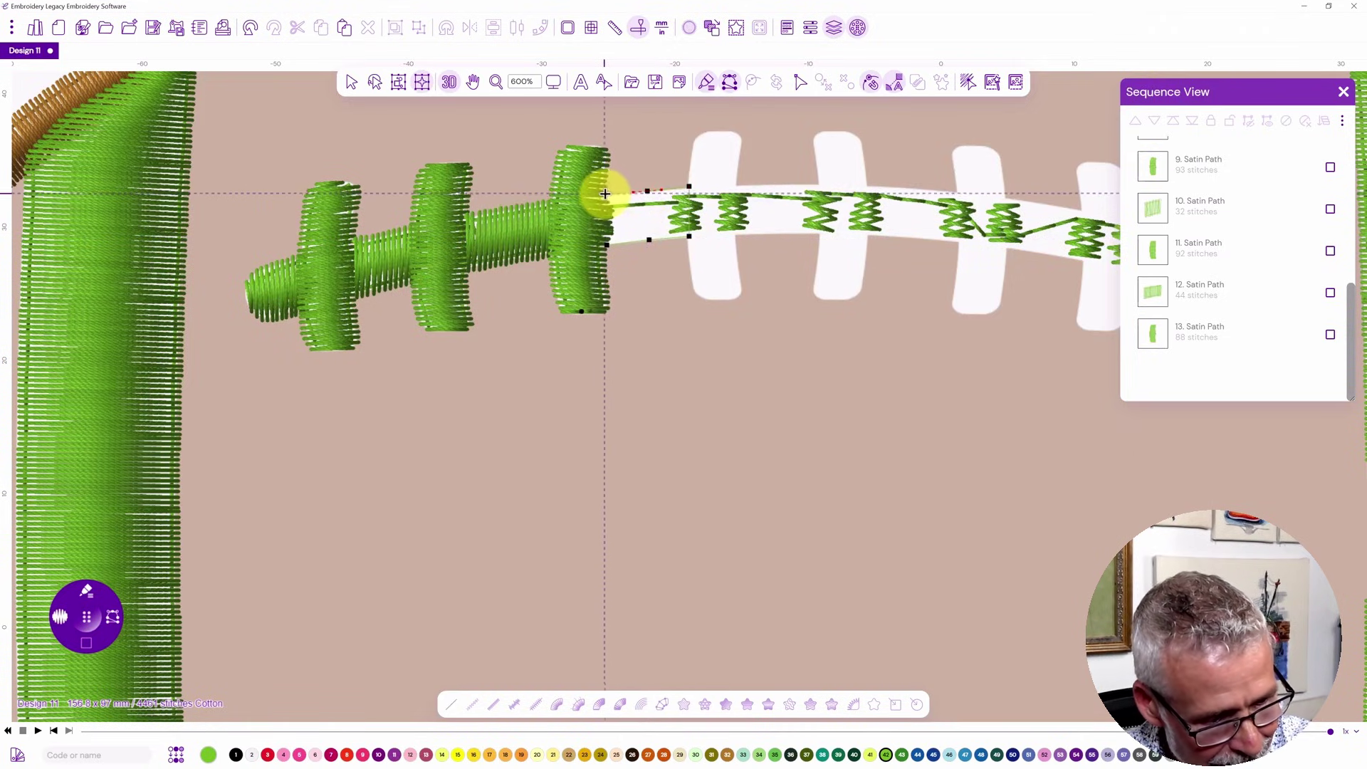
click(606, 193)
key(Return)
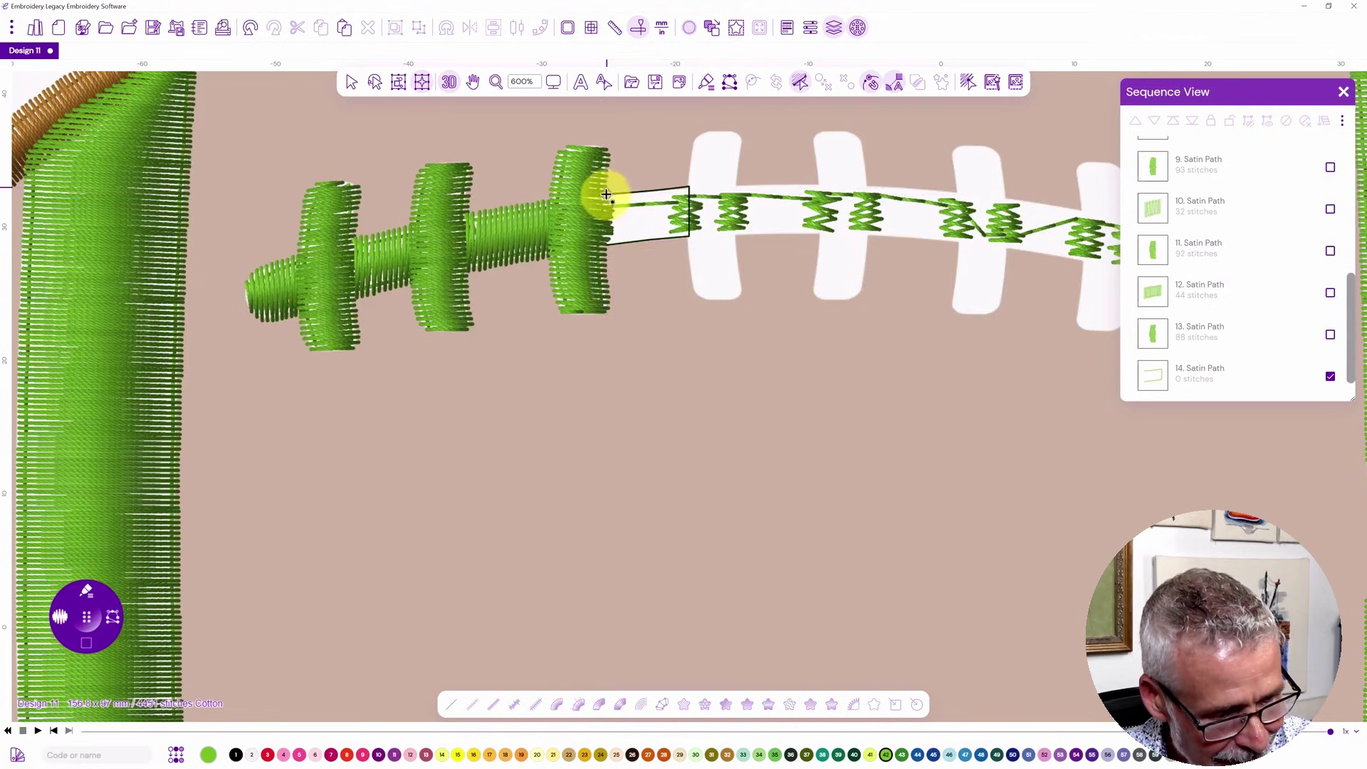
drag(686, 188, 689, 238)
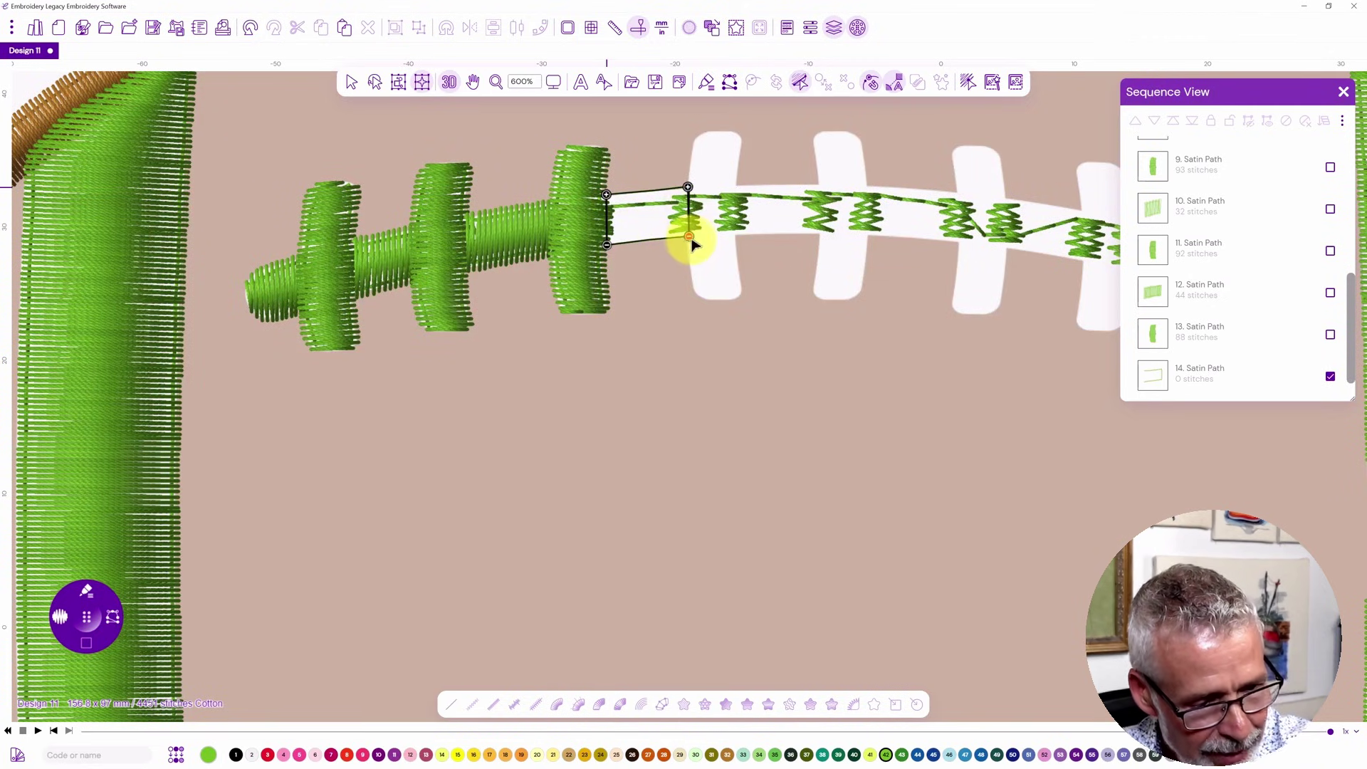
key(Return)
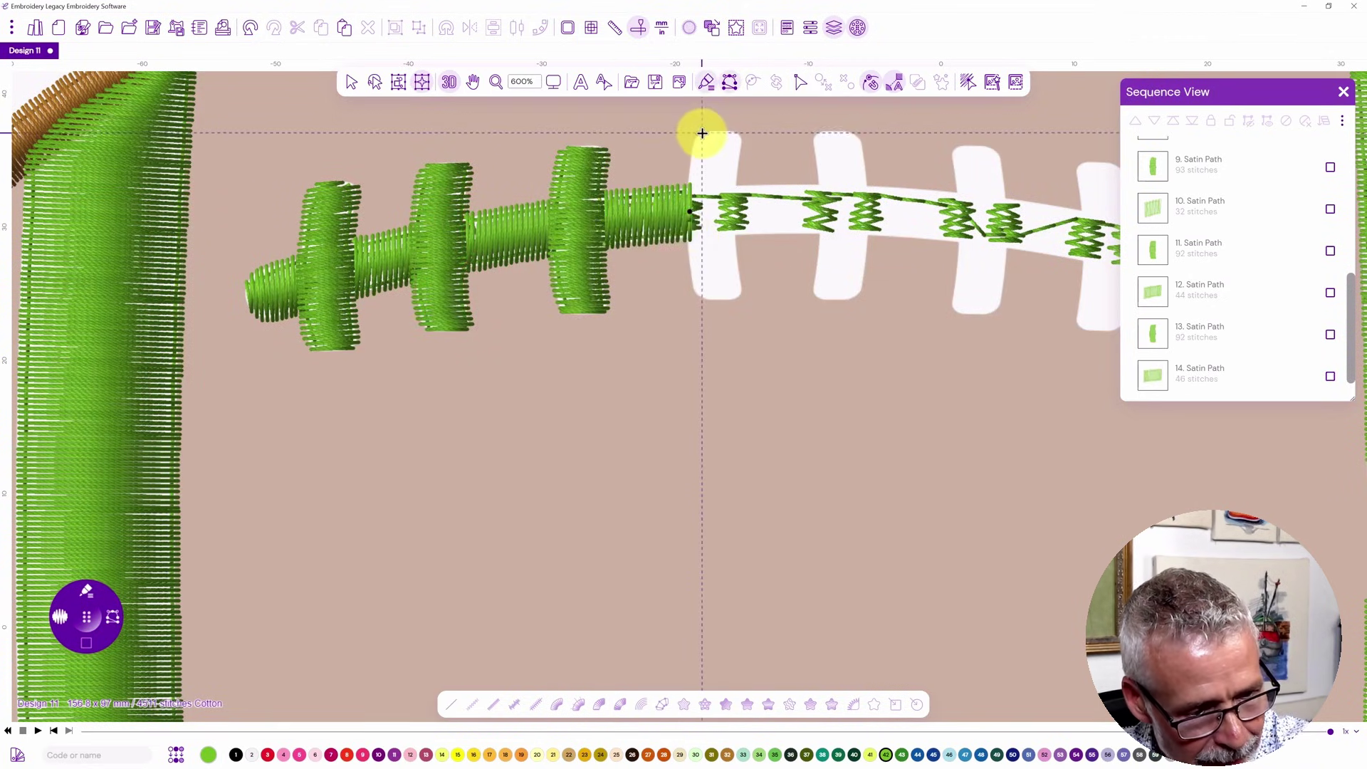
Outline the fourth cross lace from the left as a closed Satin shape, following its rounded upper and lower ends.
click(697, 138)
click(692, 152)
click(689, 183)
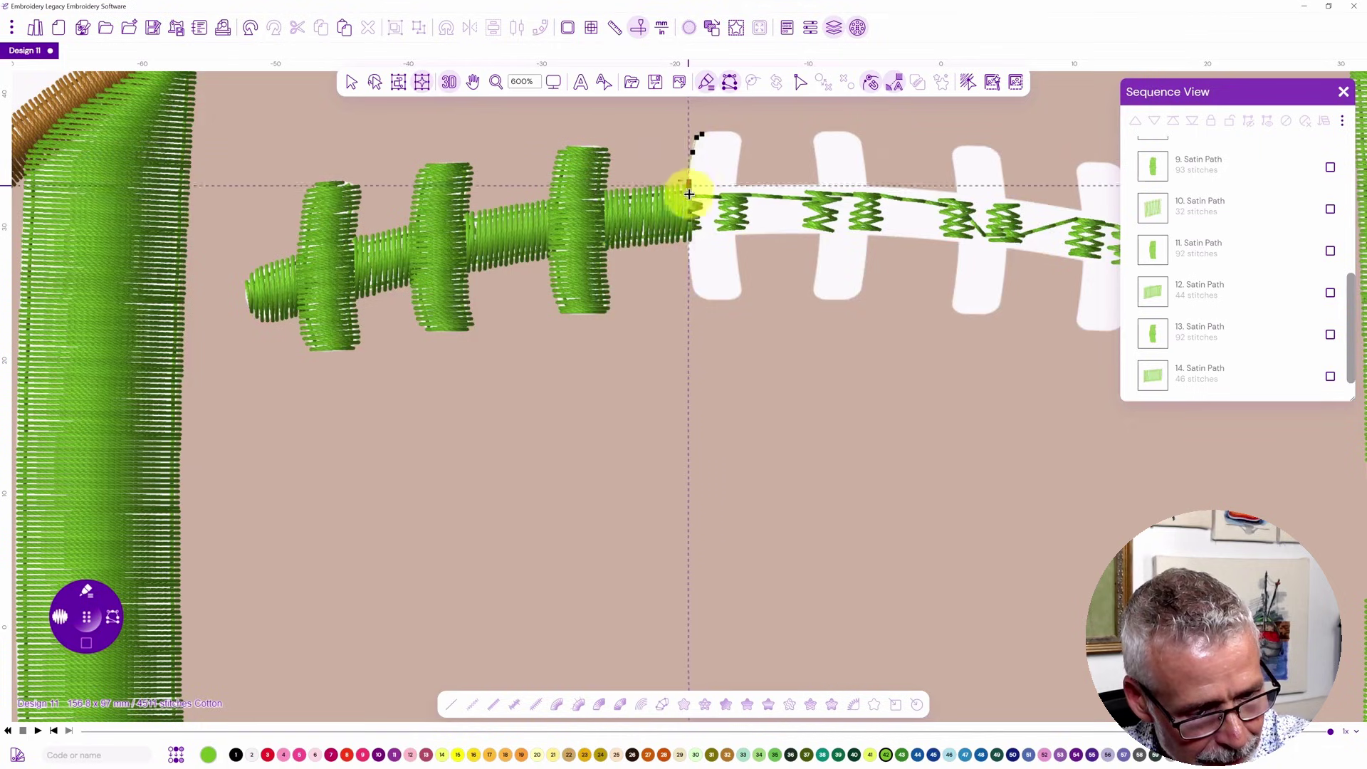
click(690, 211)
click(687, 229)
click(690, 269)
click(694, 290)
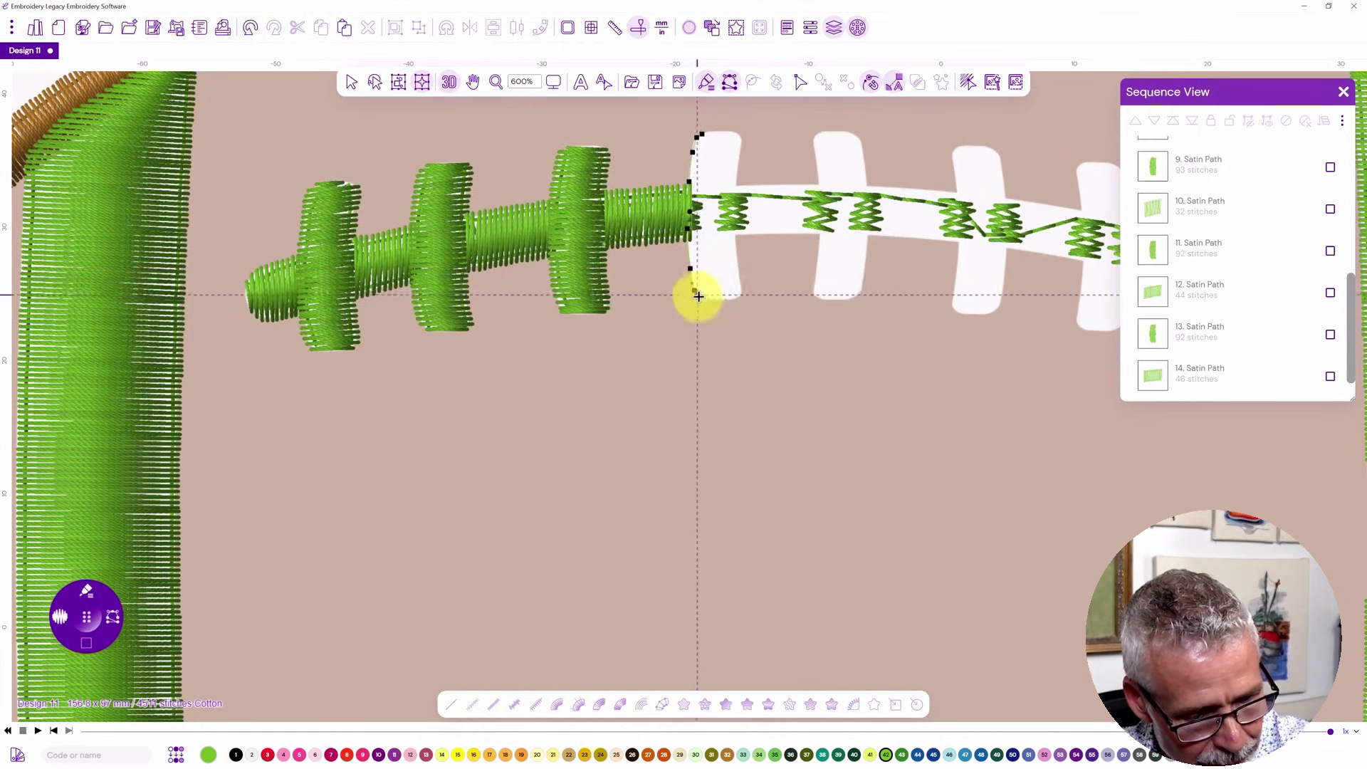
click(702, 298)
click(737, 296)
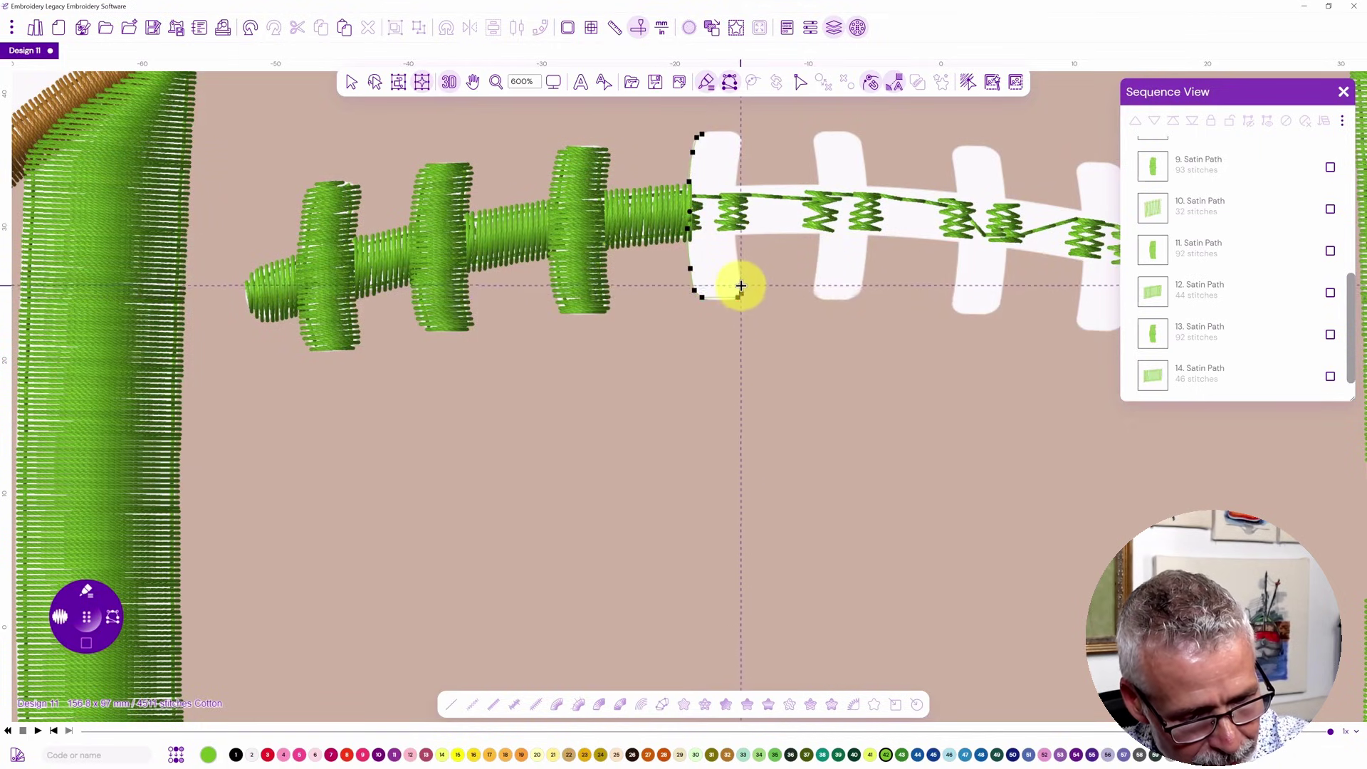
click(737, 247)
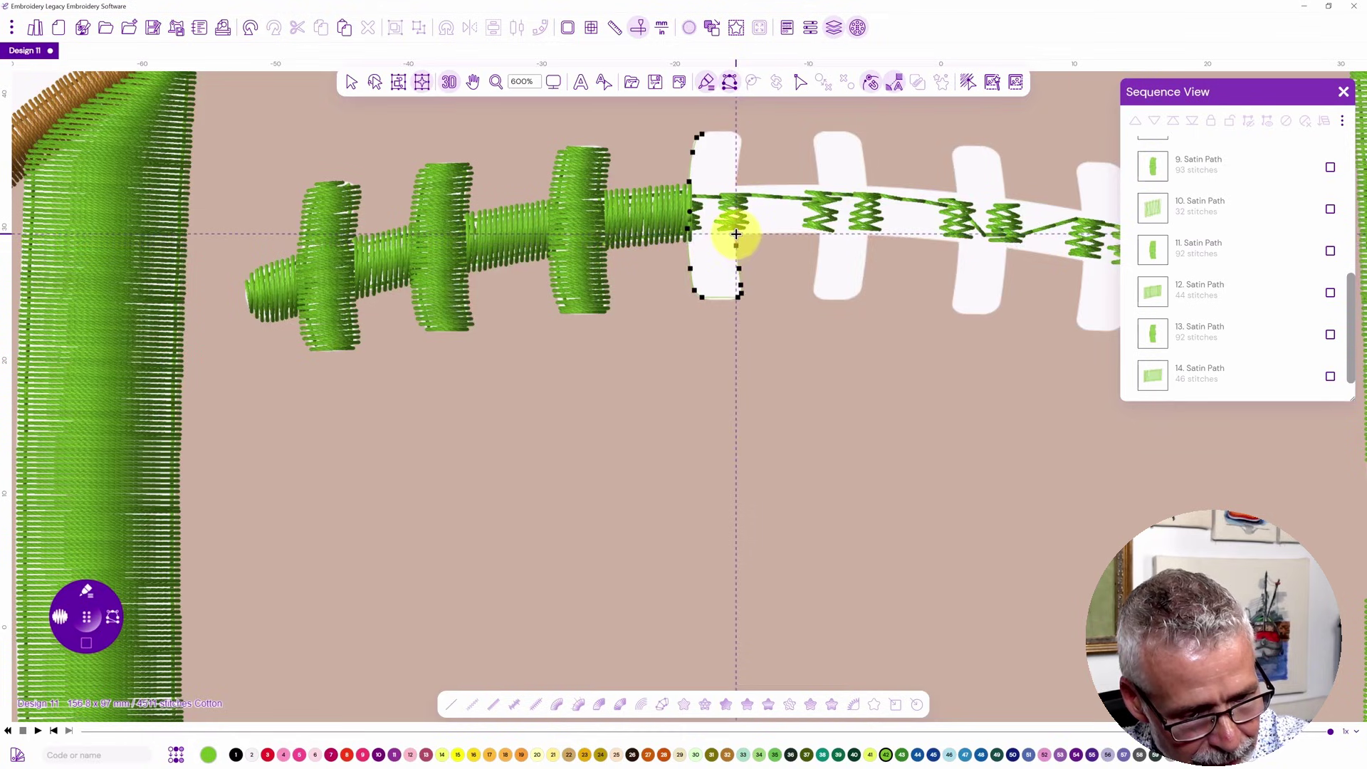
click(742, 224)
click(739, 193)
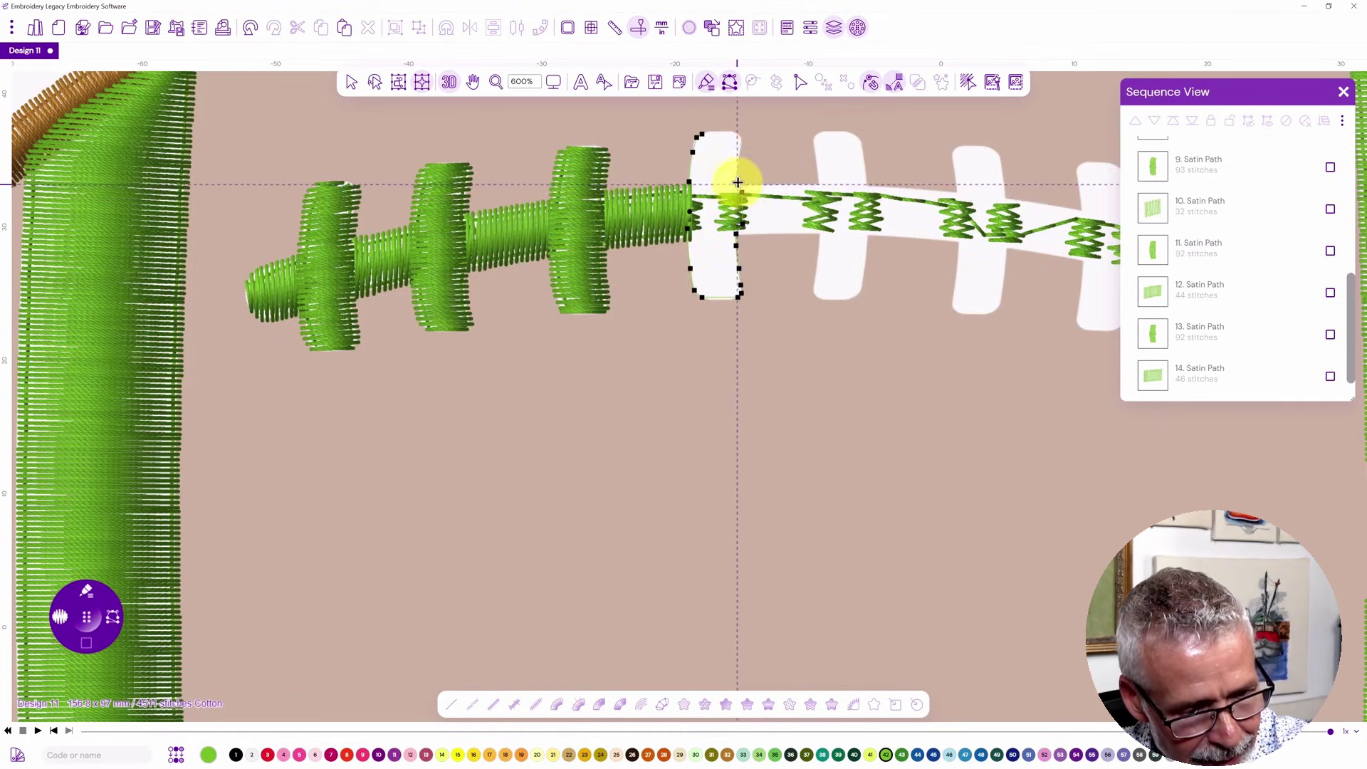
click(739, 161)
click(739, 135)
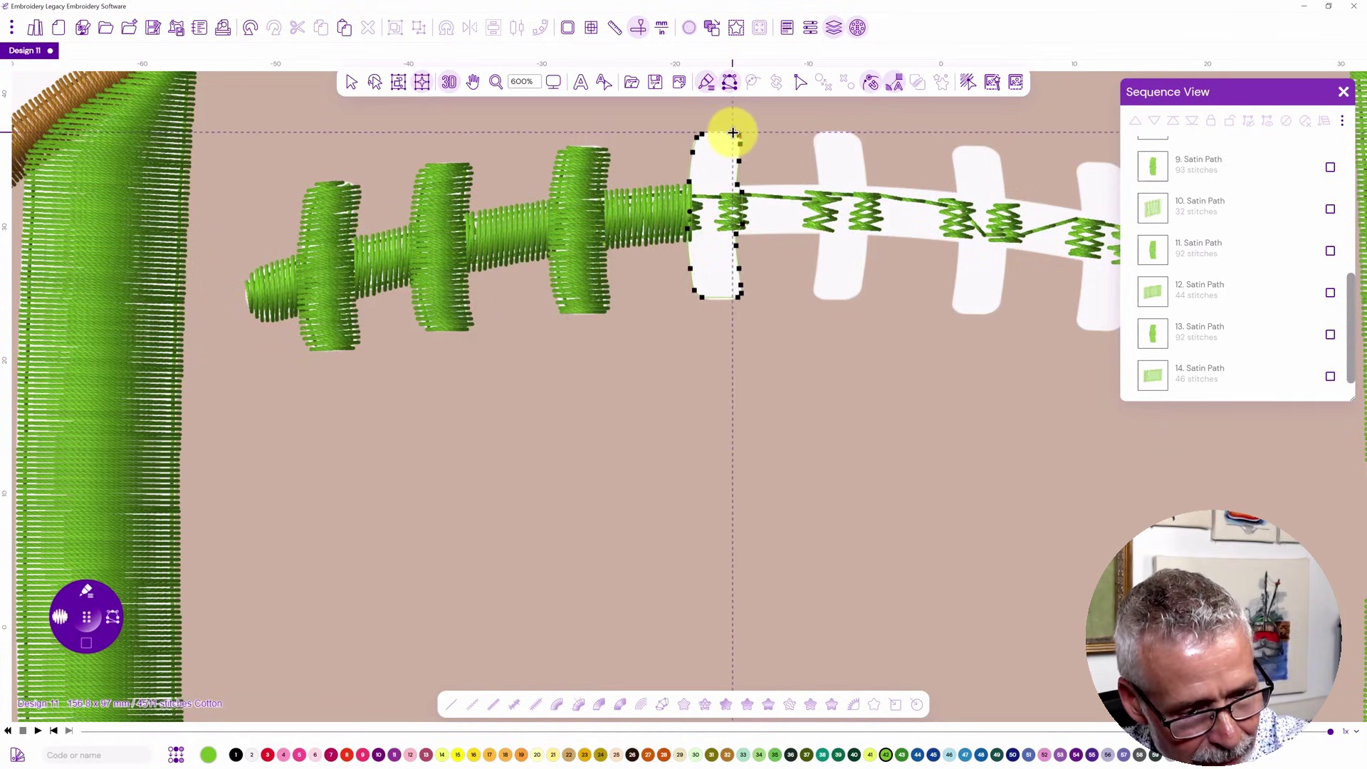
Add stitch direction lines across the fourth cross lace's upper and lower ends and generate its satin stitches.
click(696, 137)
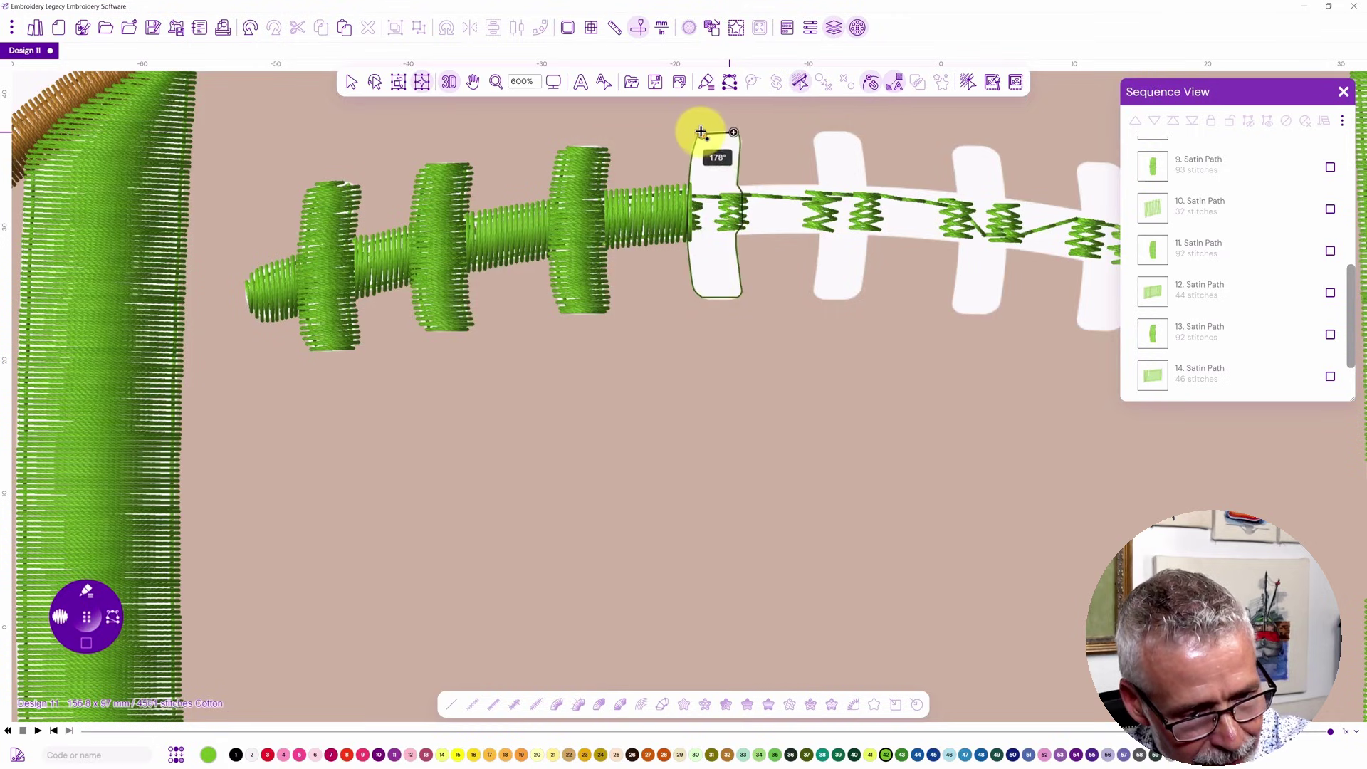
click(741, 292)
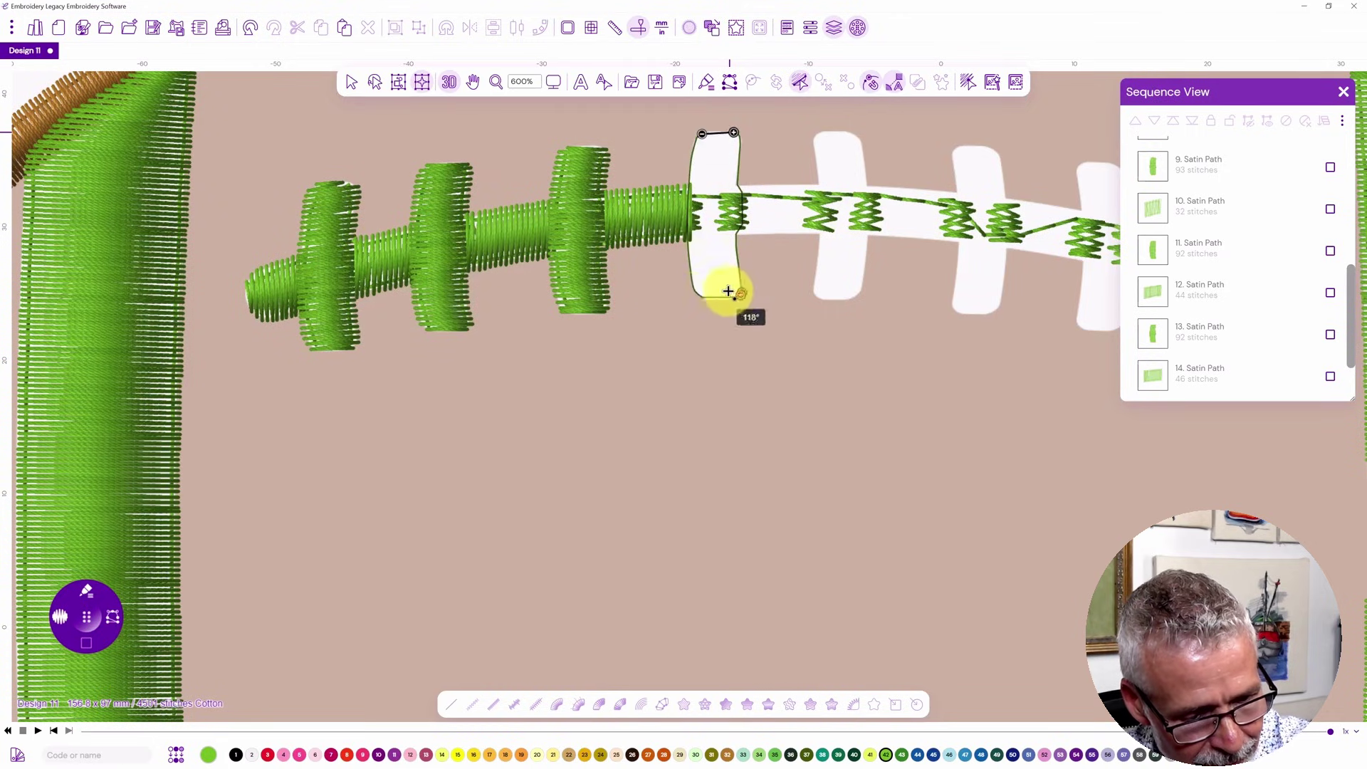
click(695, 294)
key(Return)
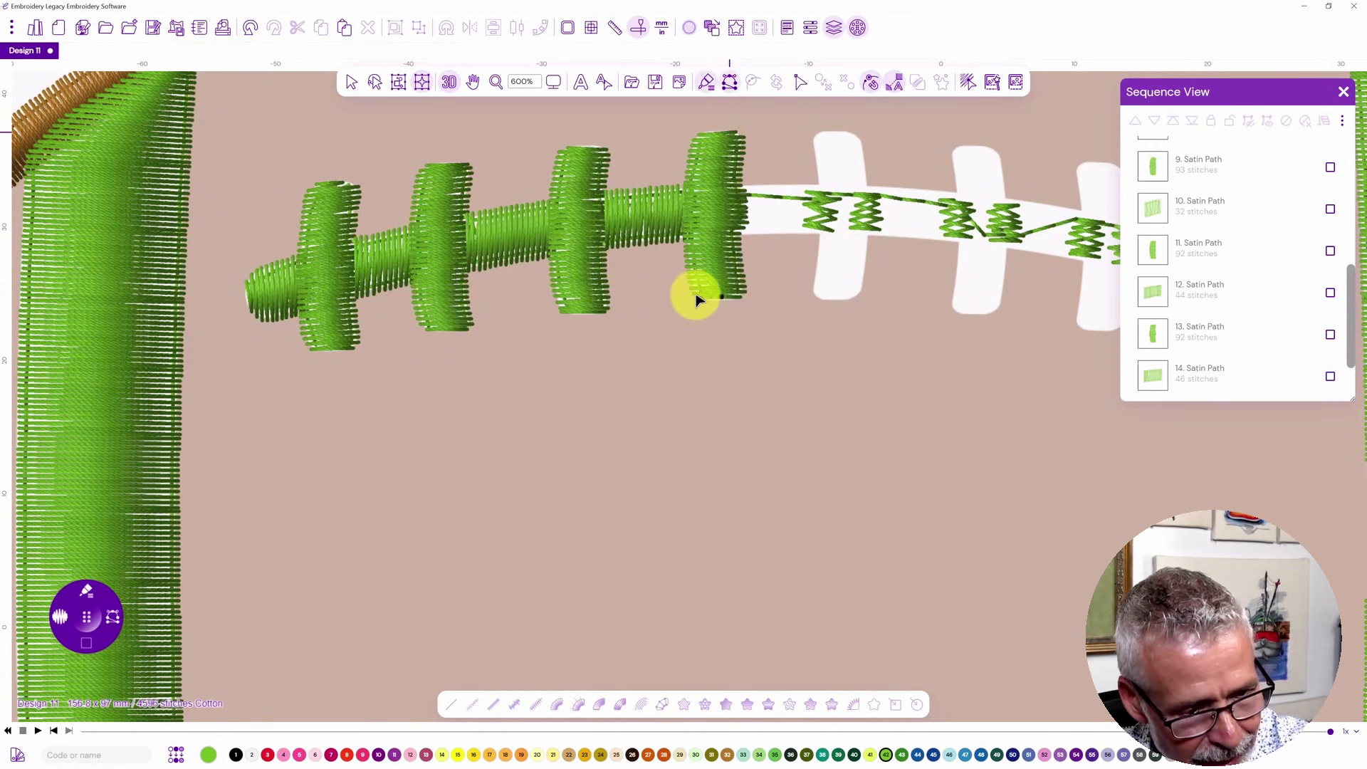
Outline the lacing band between the fourth and fifth cross laces as a Satin shape with direction lines at both ends, and generate its stitches.
click(743, 234)
click(783, 233)
click(822, 235)
click(819, 183)
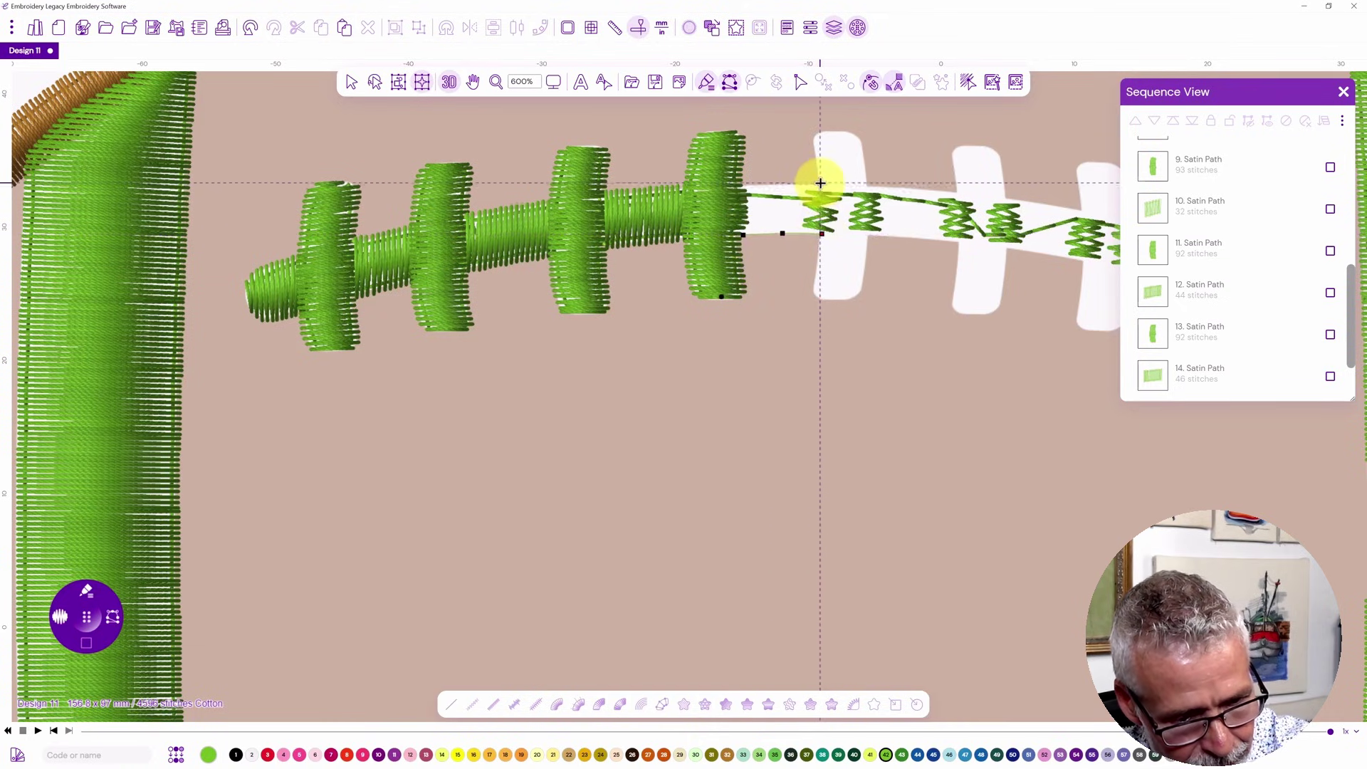
click(779, 184)
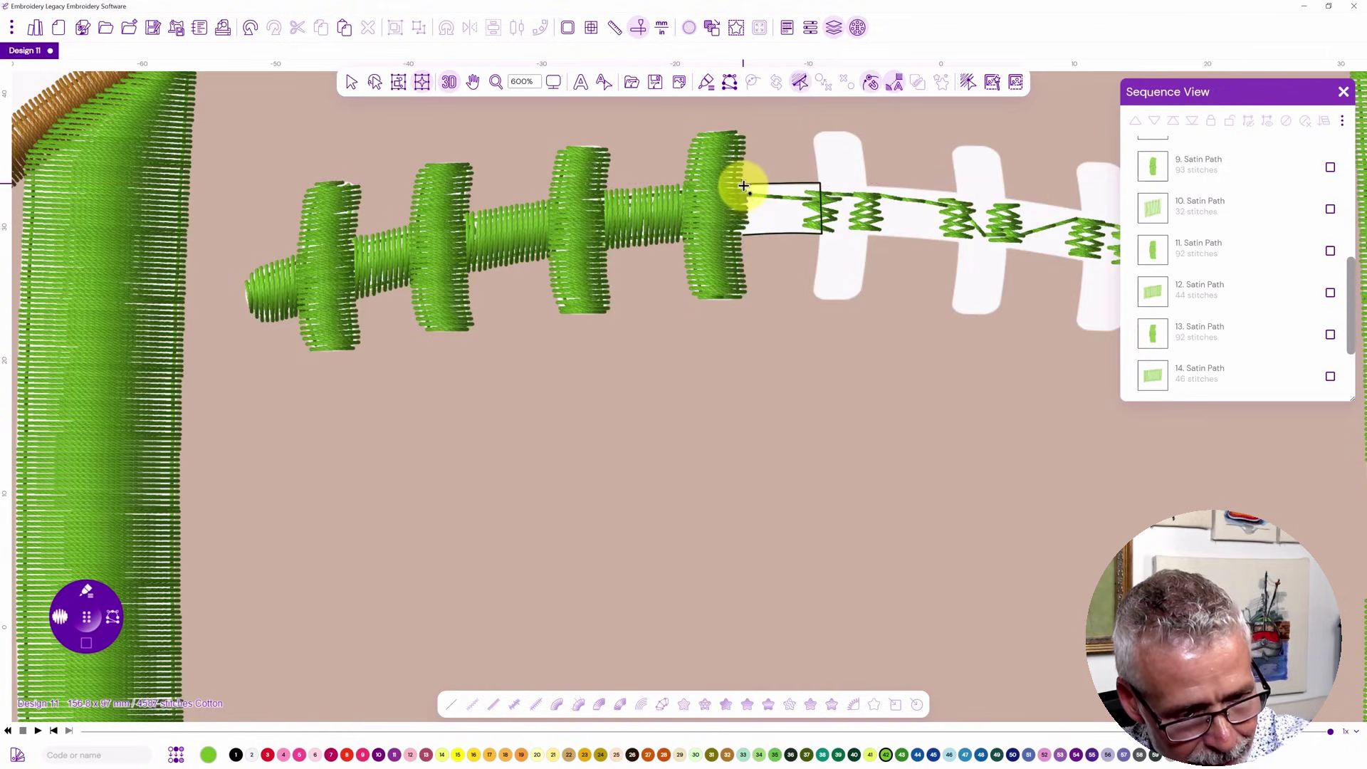
drag(743, 183, 743, 244)
drag(817, 182, 820, 238)
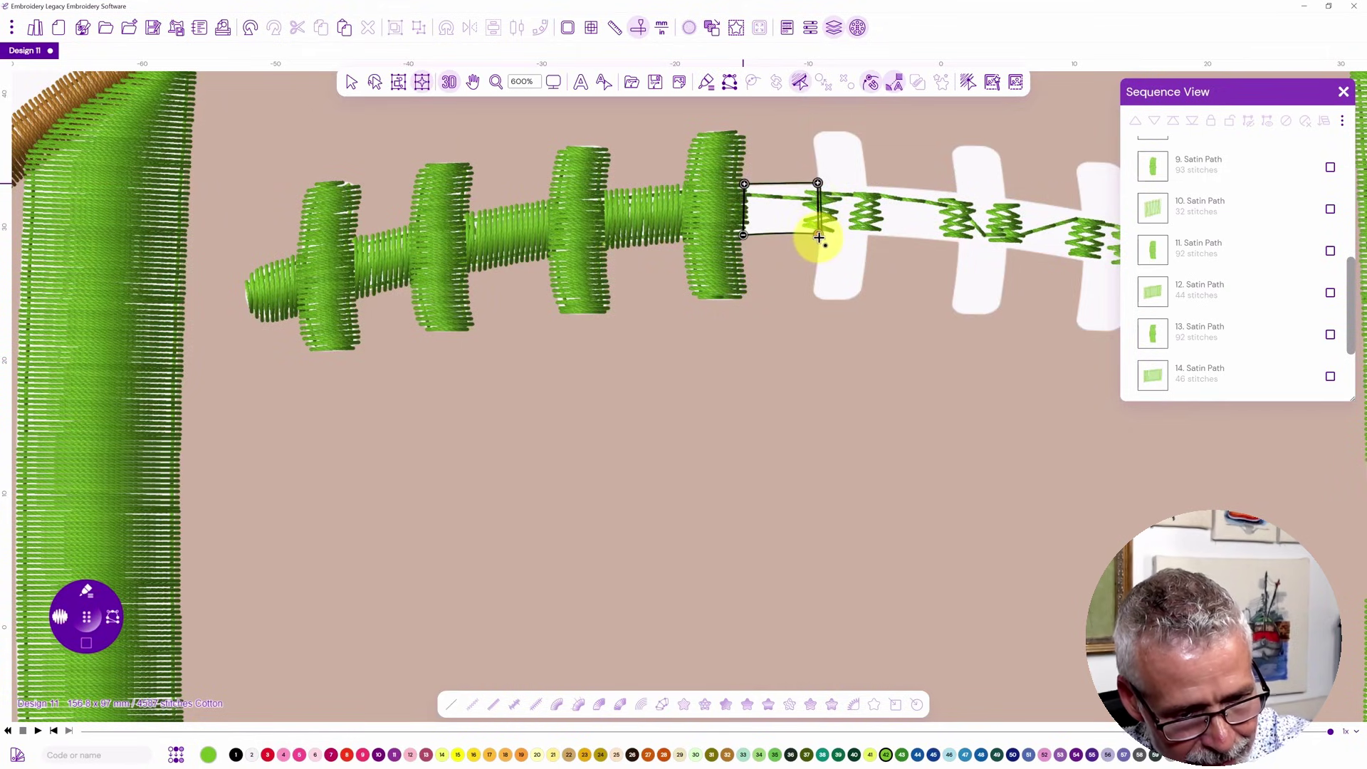
key(Return)
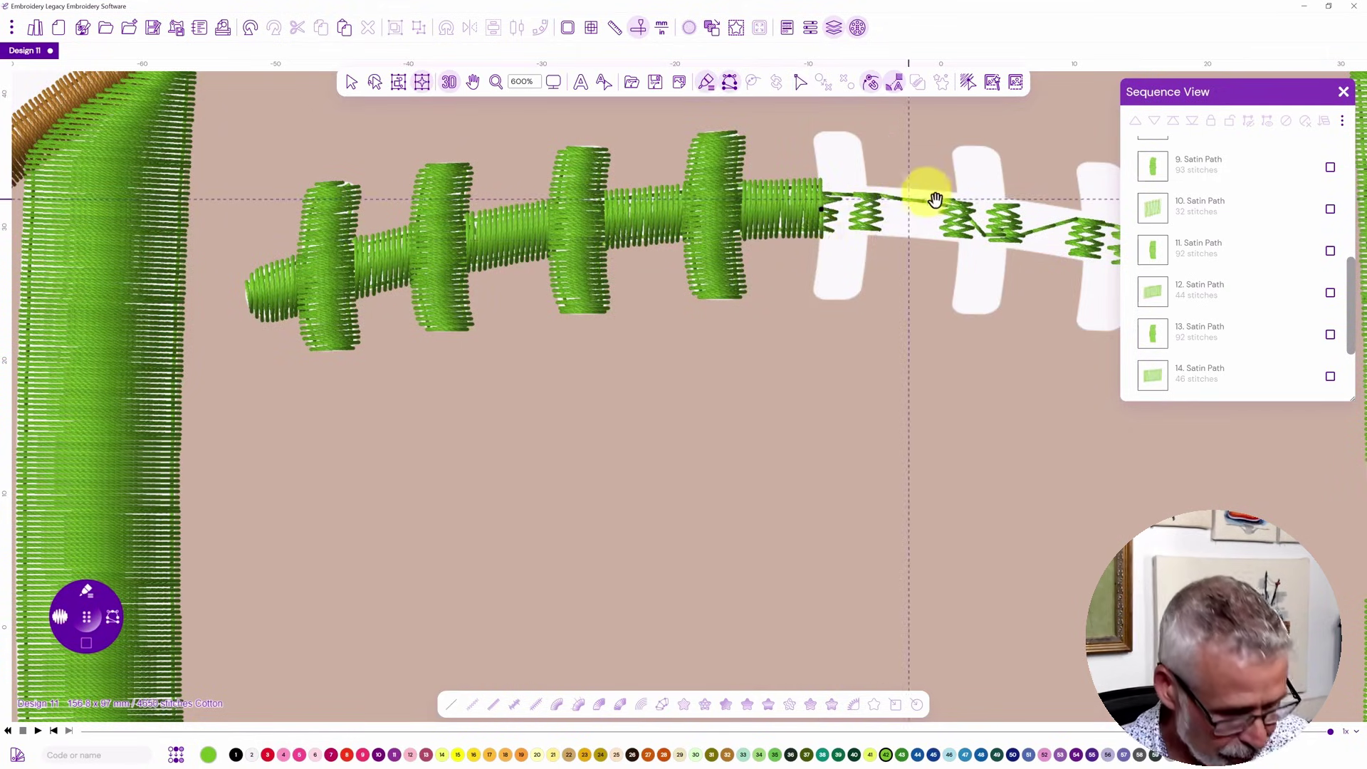
Outline the fifth cross lace from the left as a closed Satin shape, starting at its lower end and following the rounded corners.
drag(950, 237, 452, 348)
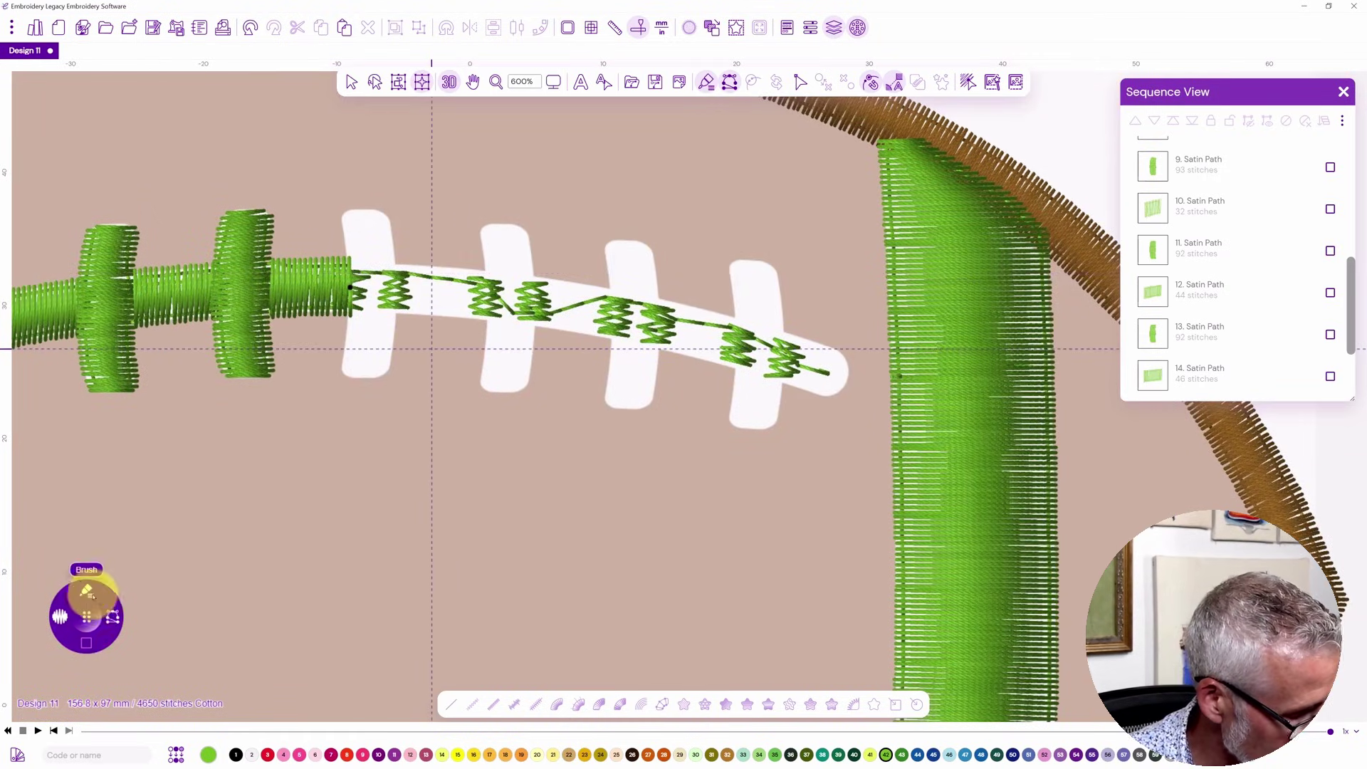
click(343, 373)
click(343, 366)
click(344, 351)
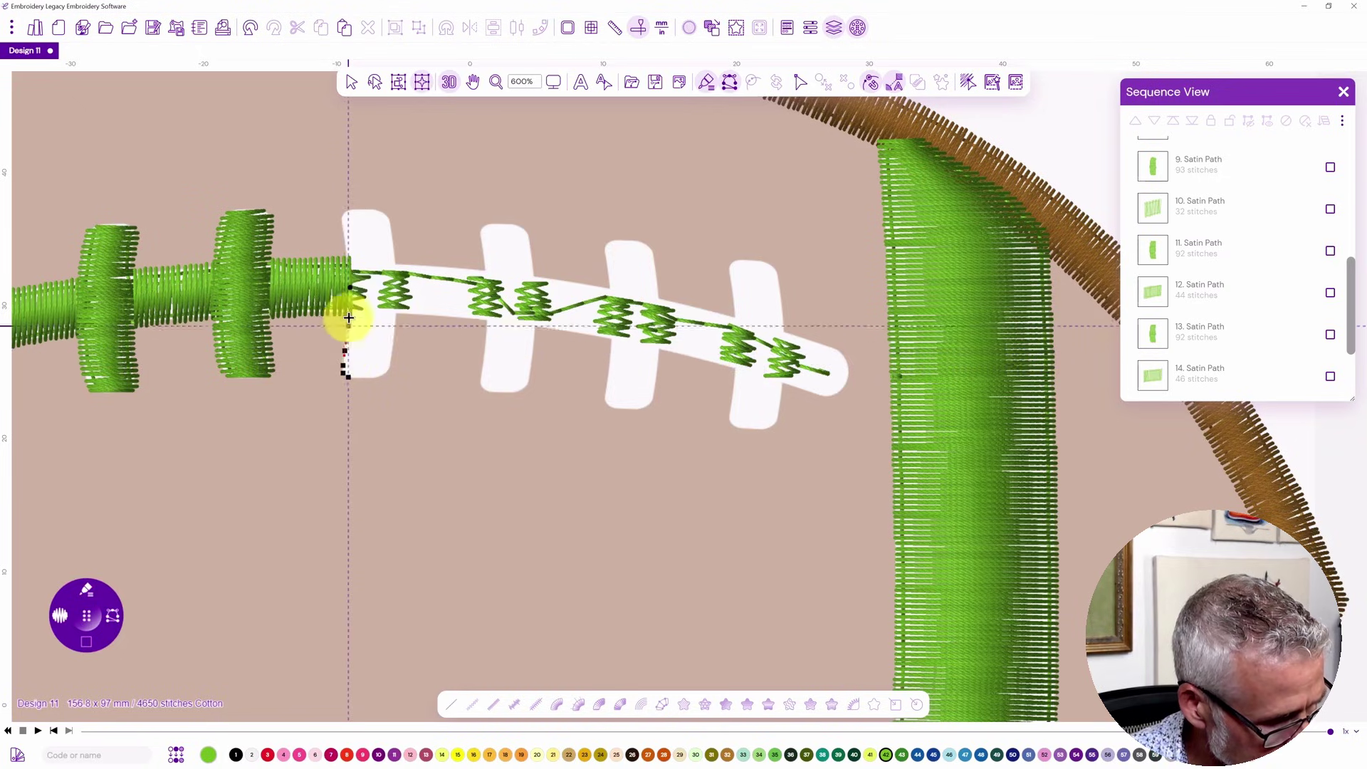
click(348, 306)
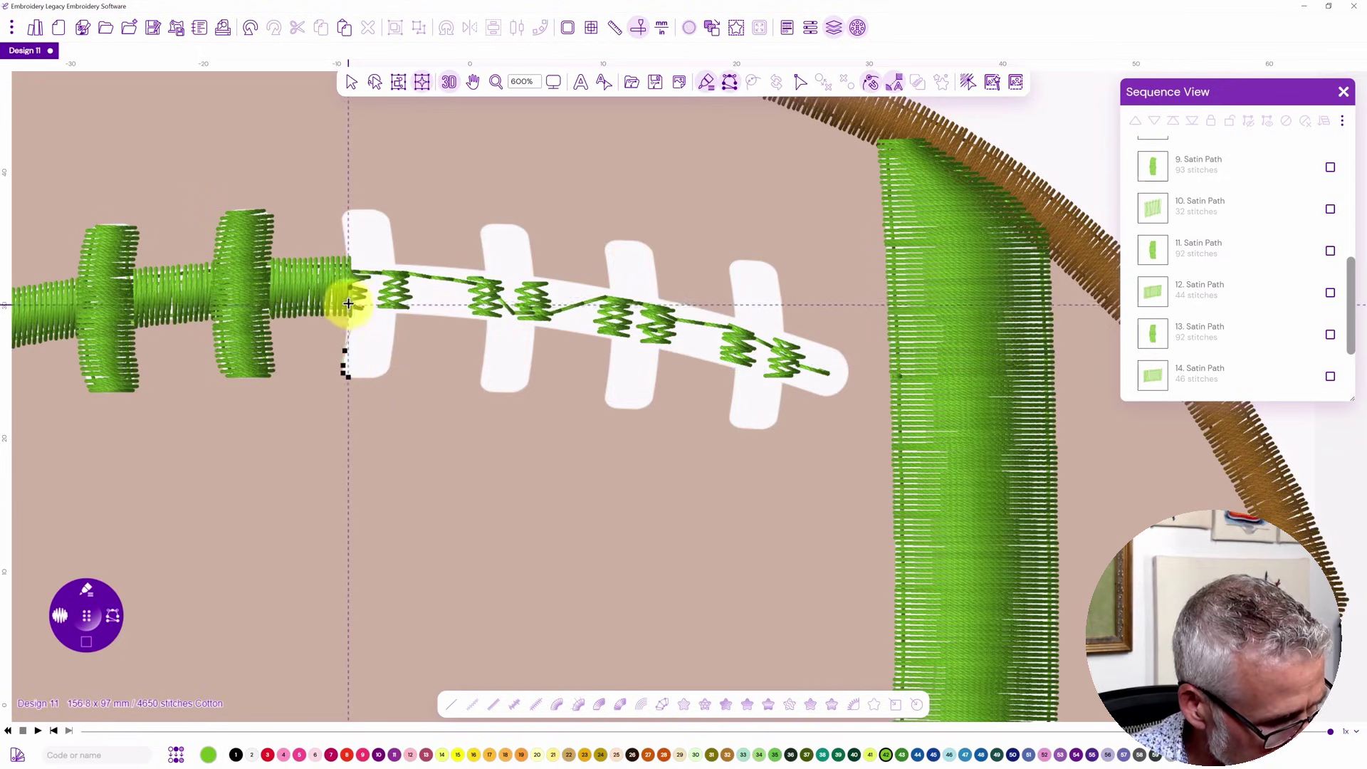
click(345, 211)
click(384, 212)
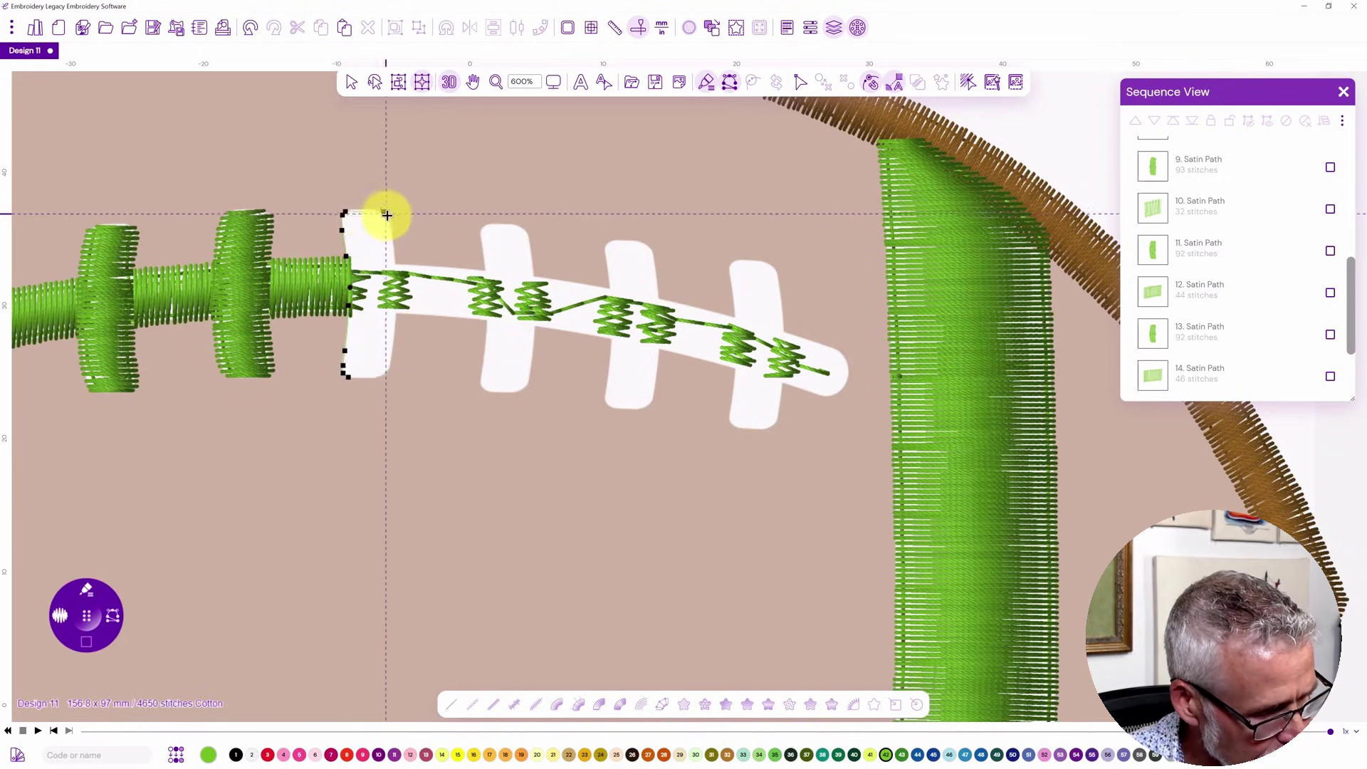
click(389, 220)
click(393, 236)
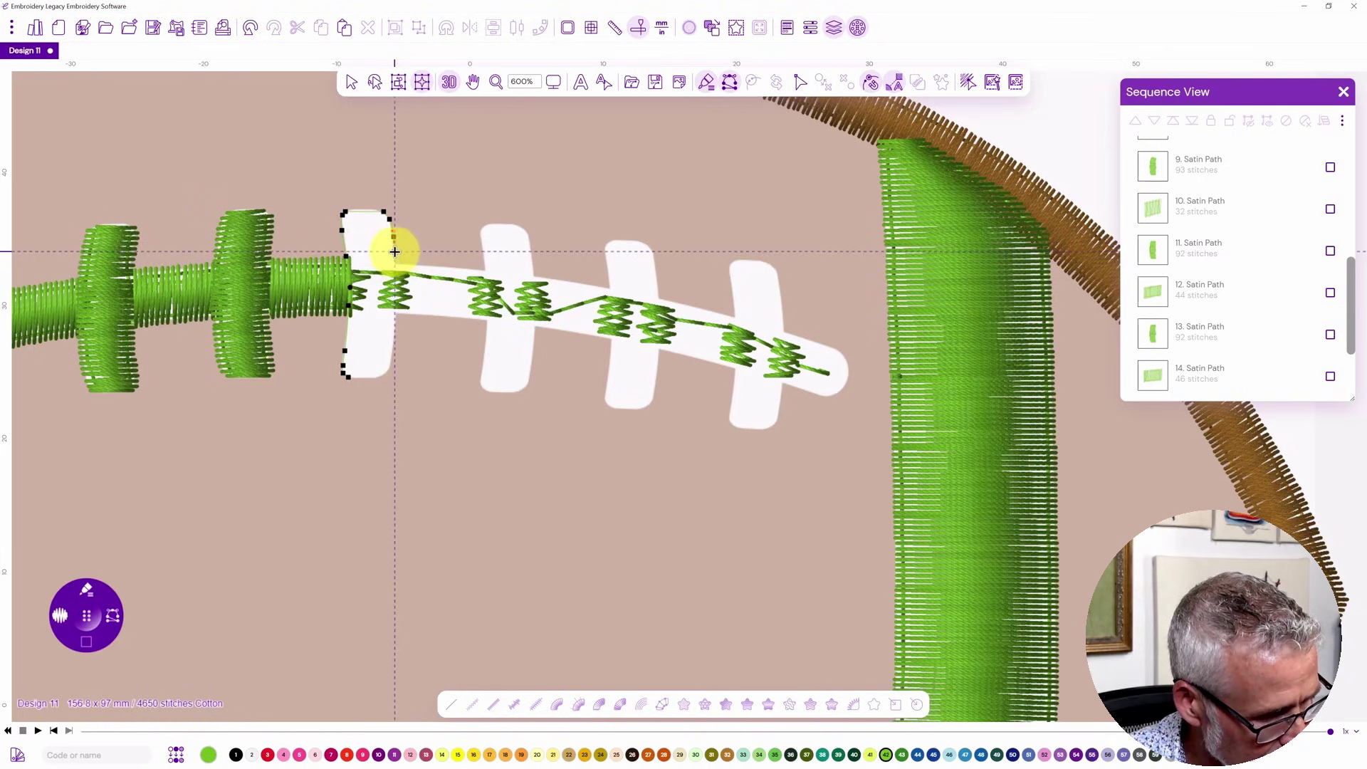
click(395, 264)
click(402, 274)
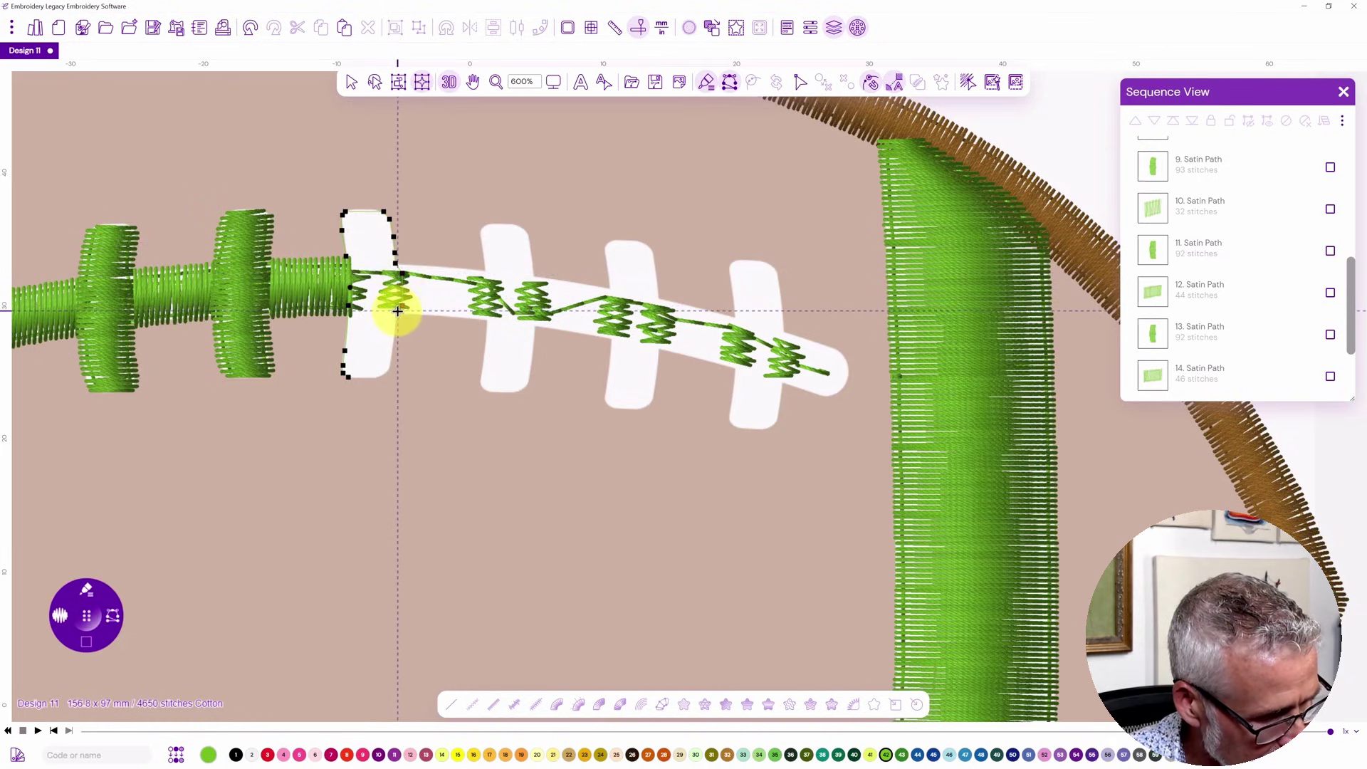
click(395, 330)
click(392, 359)
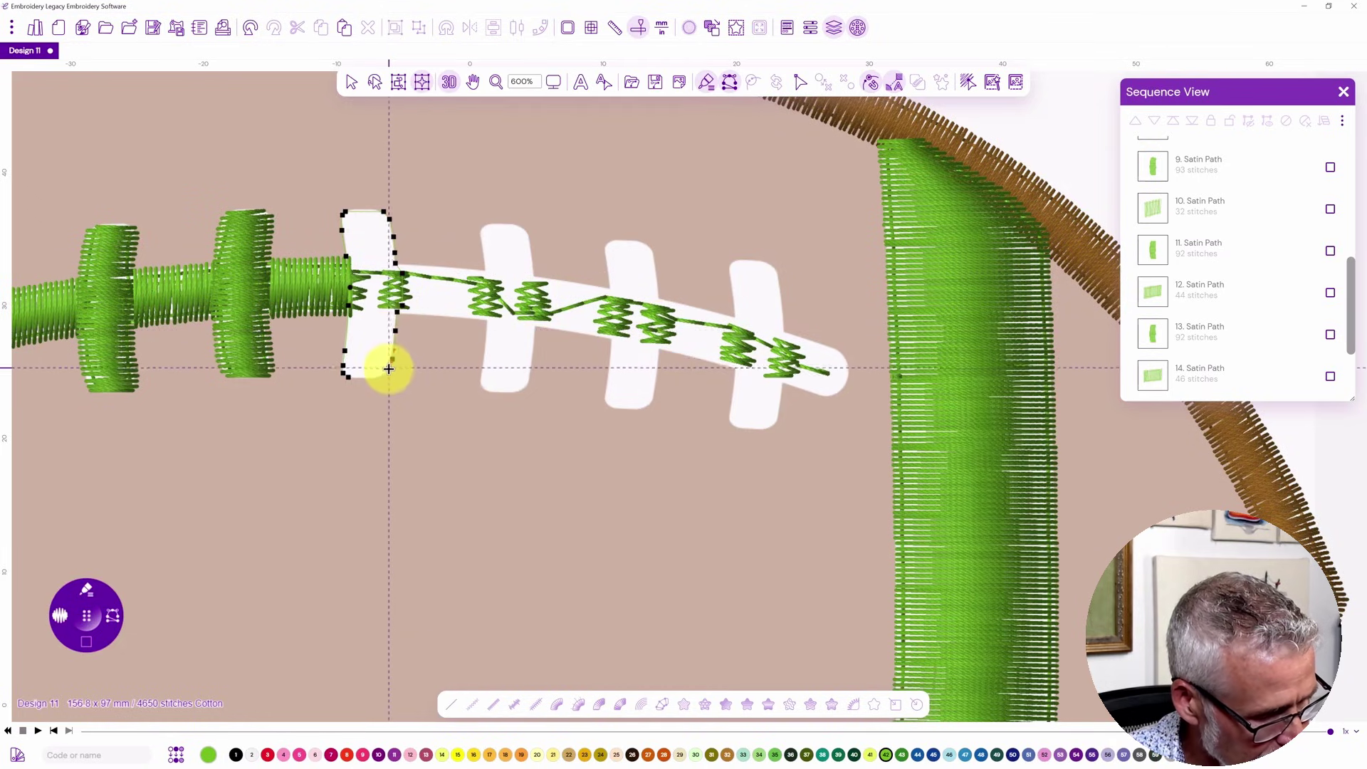
click(381, 375)
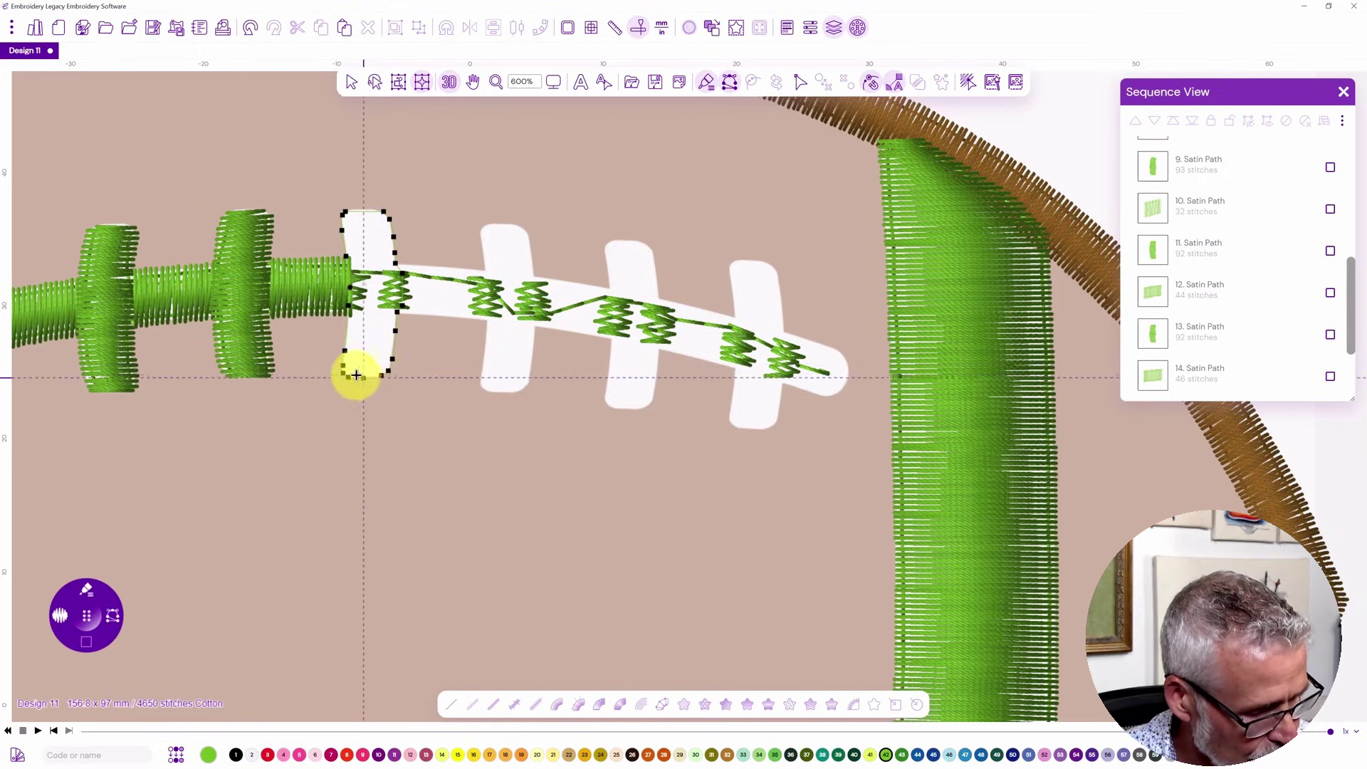
right_click(351, 373)
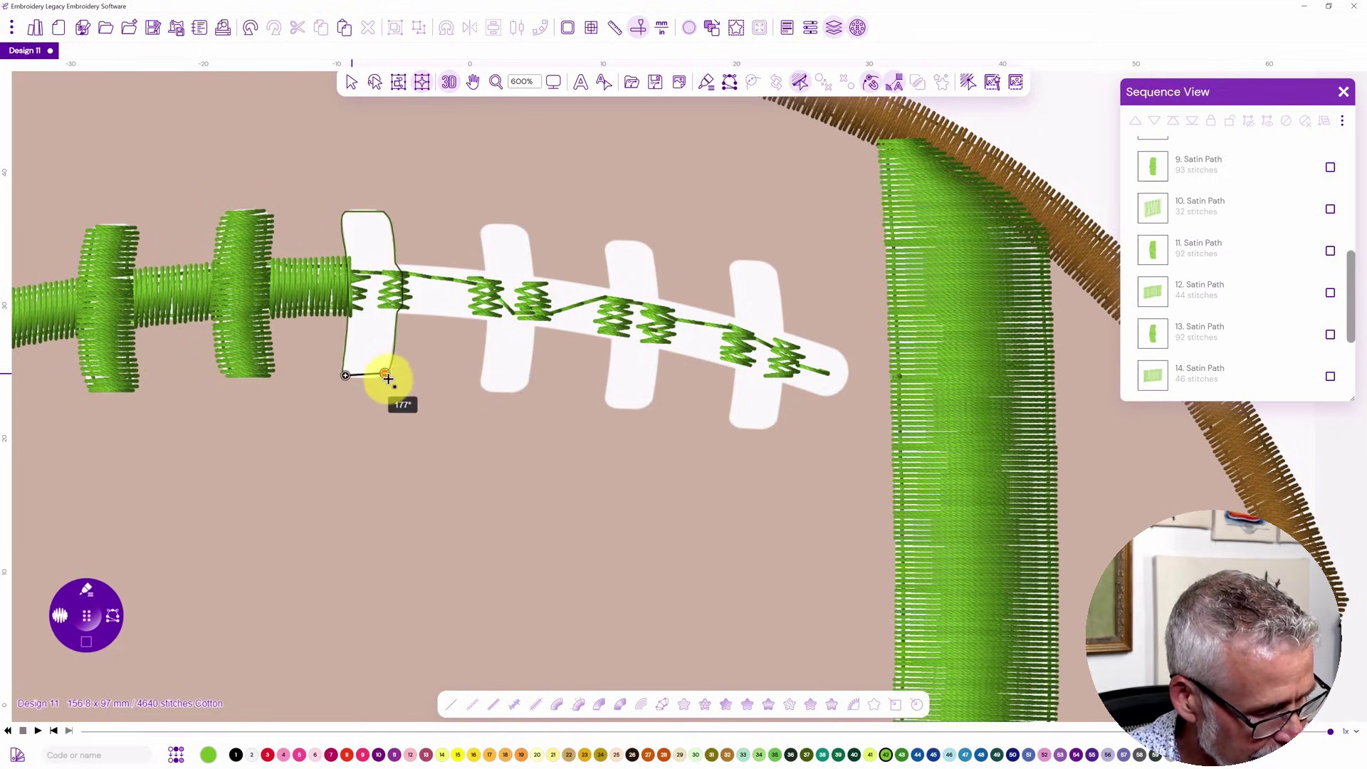
Add stitch direction lines across the fifth cross lace's lower and upper ends and generate its satin stitches.
click(383, 375)
click(344, 213)
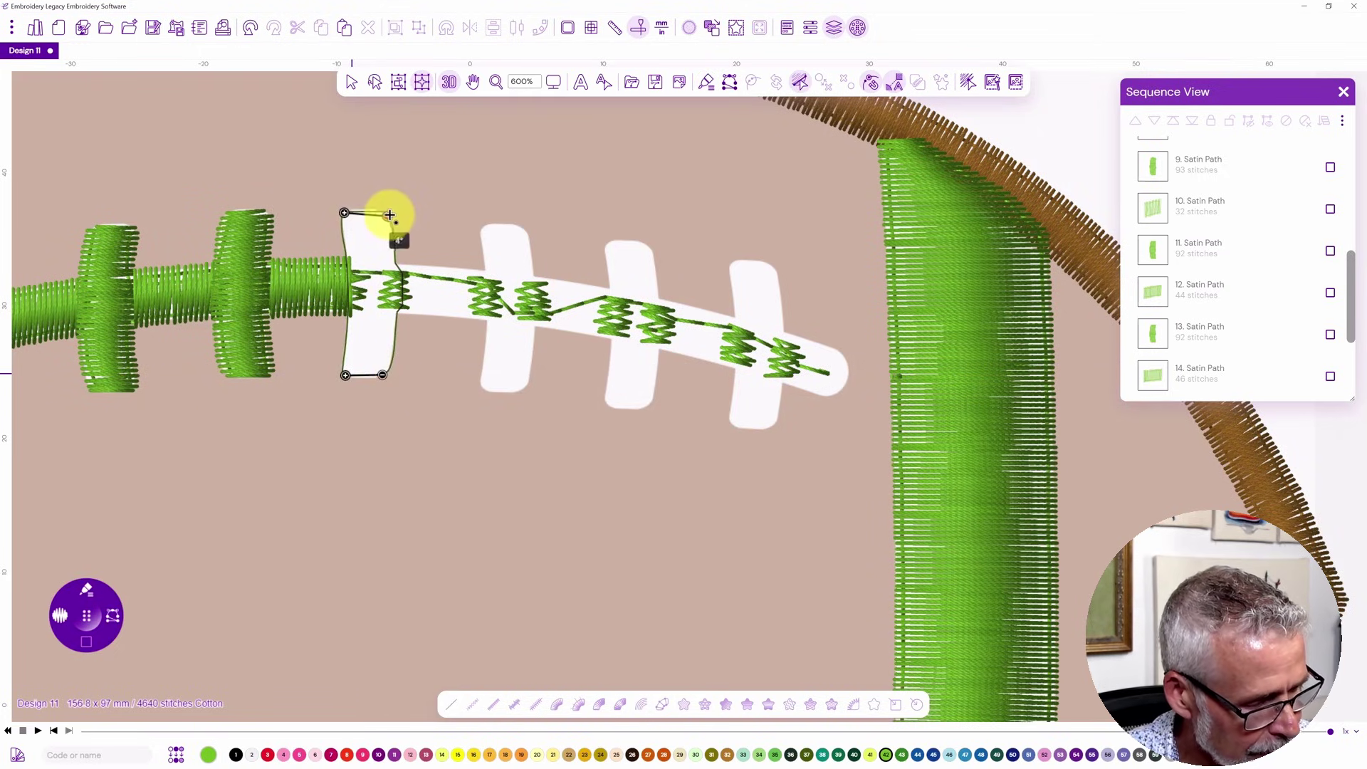
click(389, 211)
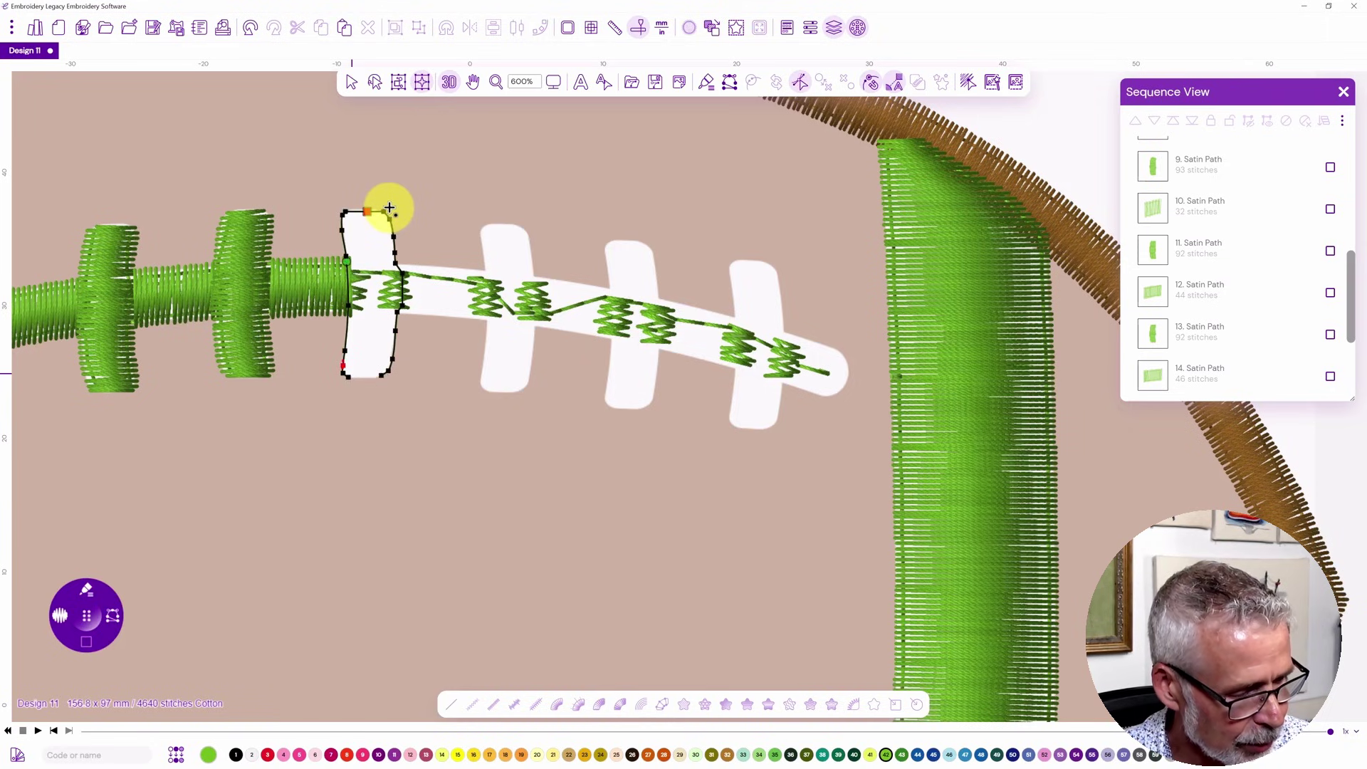
key(Return)
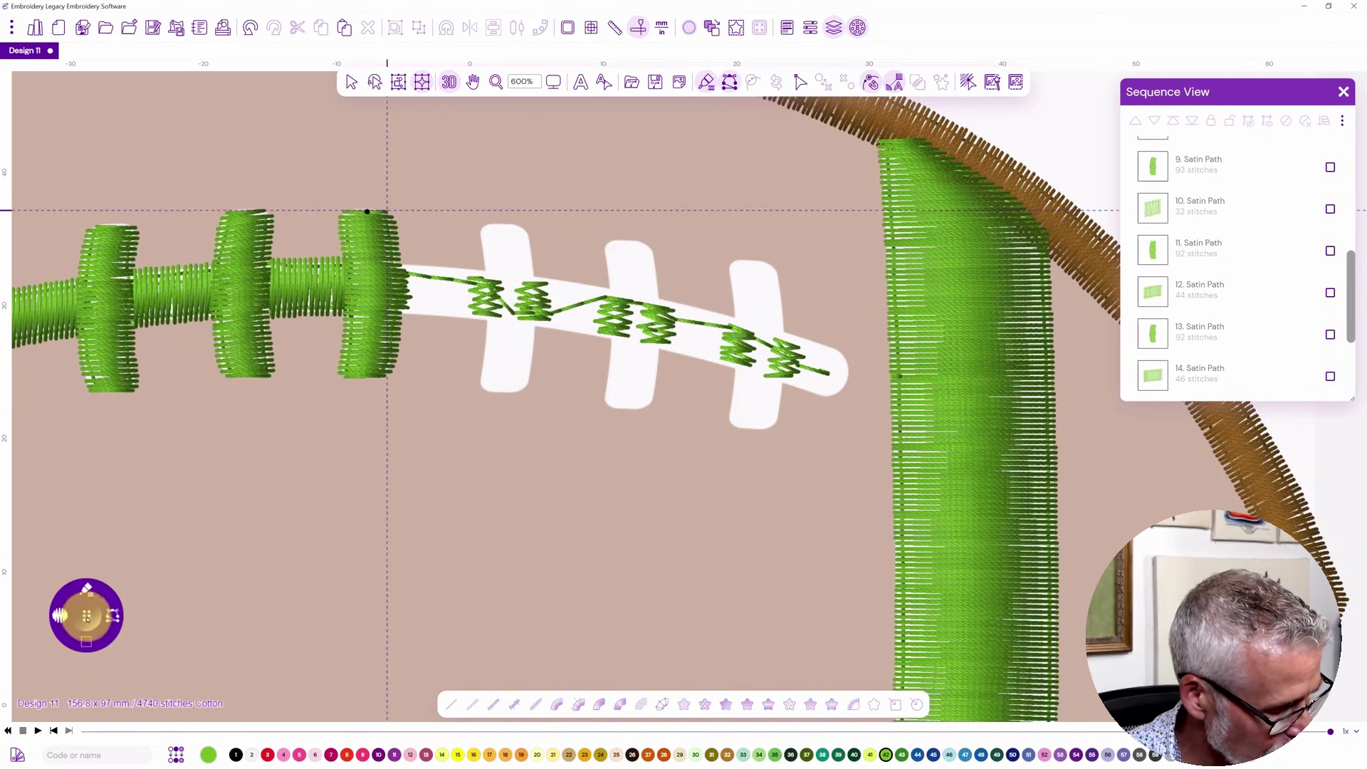
Outline the lacing band between the fifth and sixth cross laces as a Satin shape with direction lines at both ends, and generate its stitches.
click(400, 262)
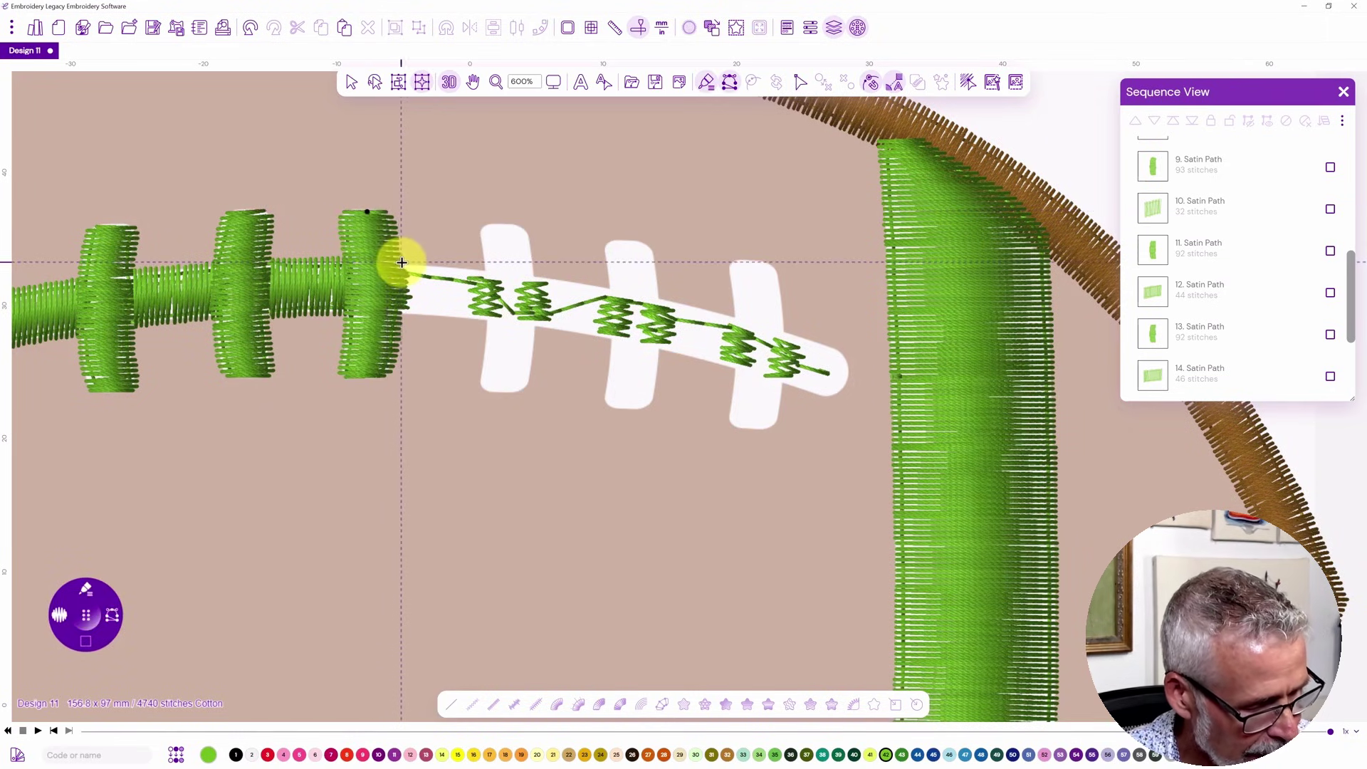
click(440, 264)
click(488, 269)
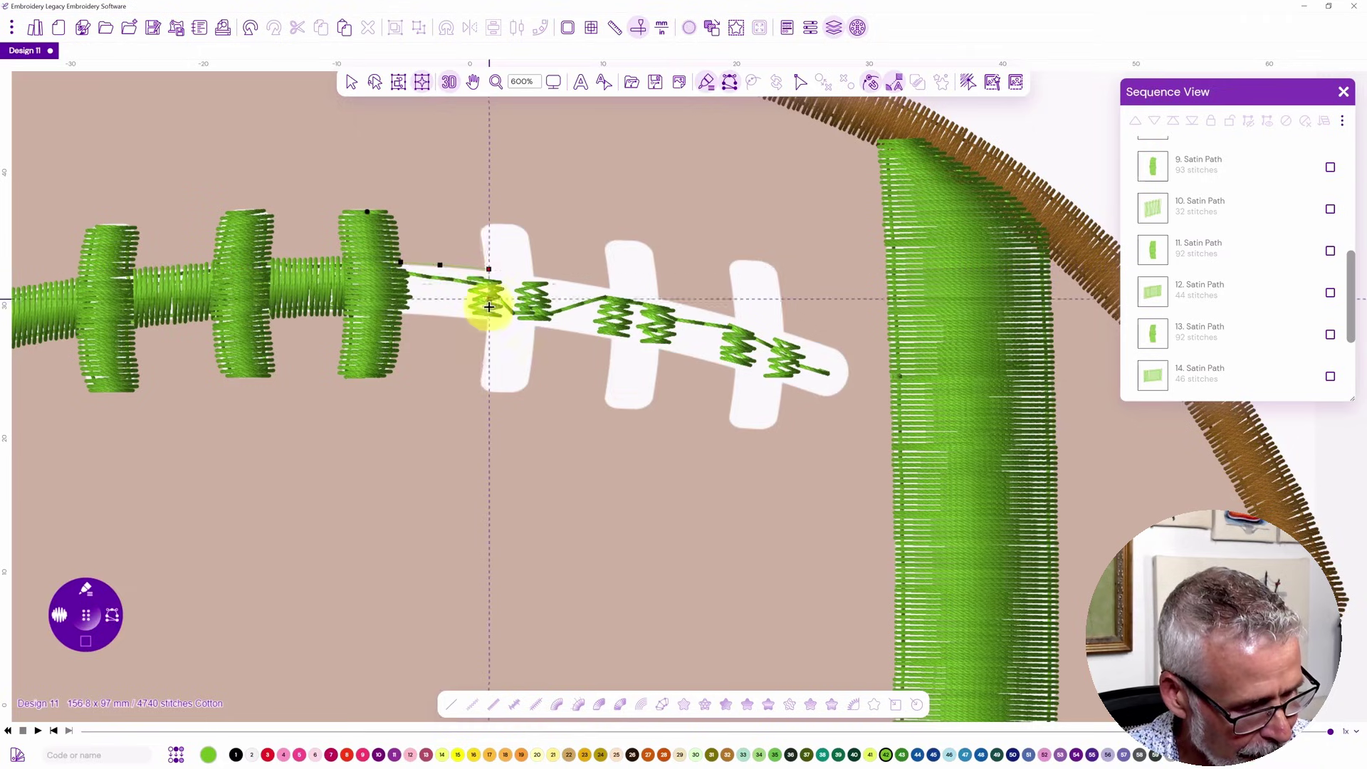
click(487, 319)
click(440, 313)
click(446, 316)
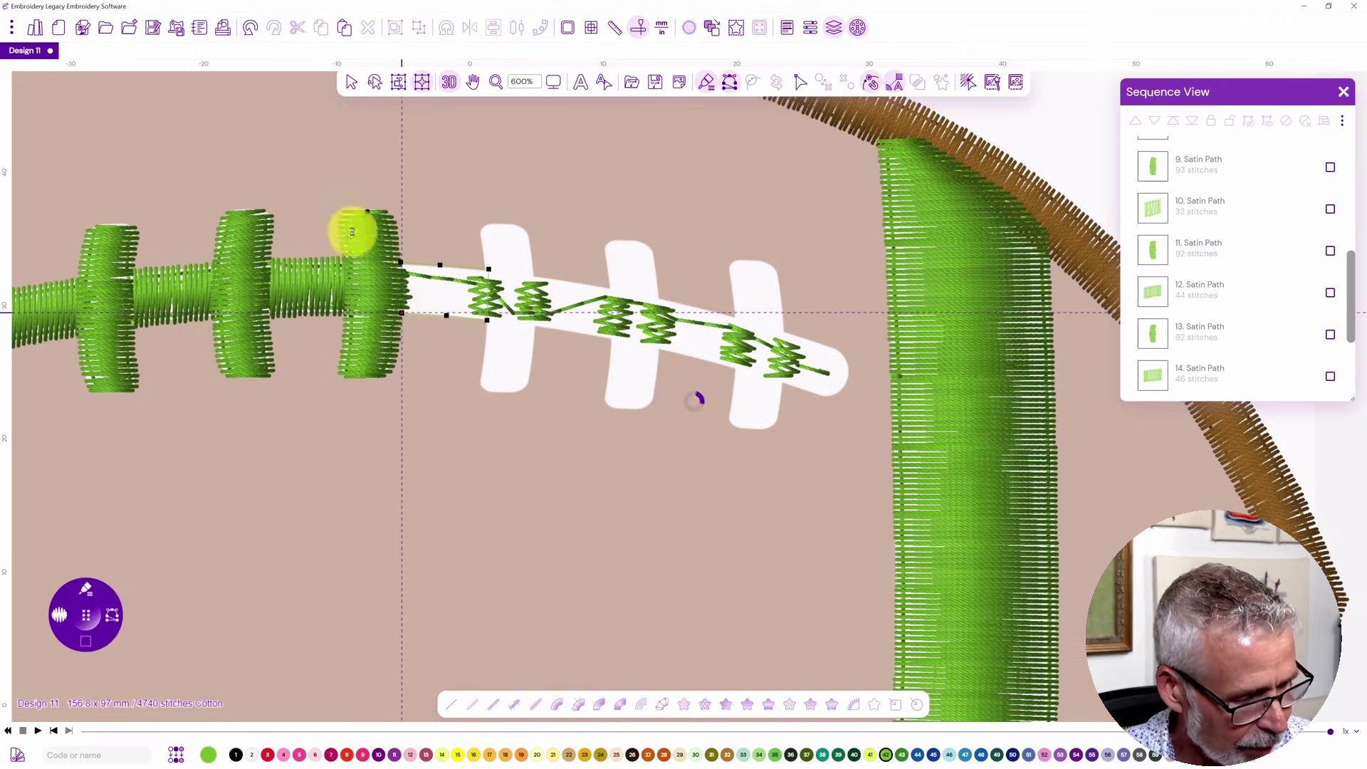
click(400, 262)
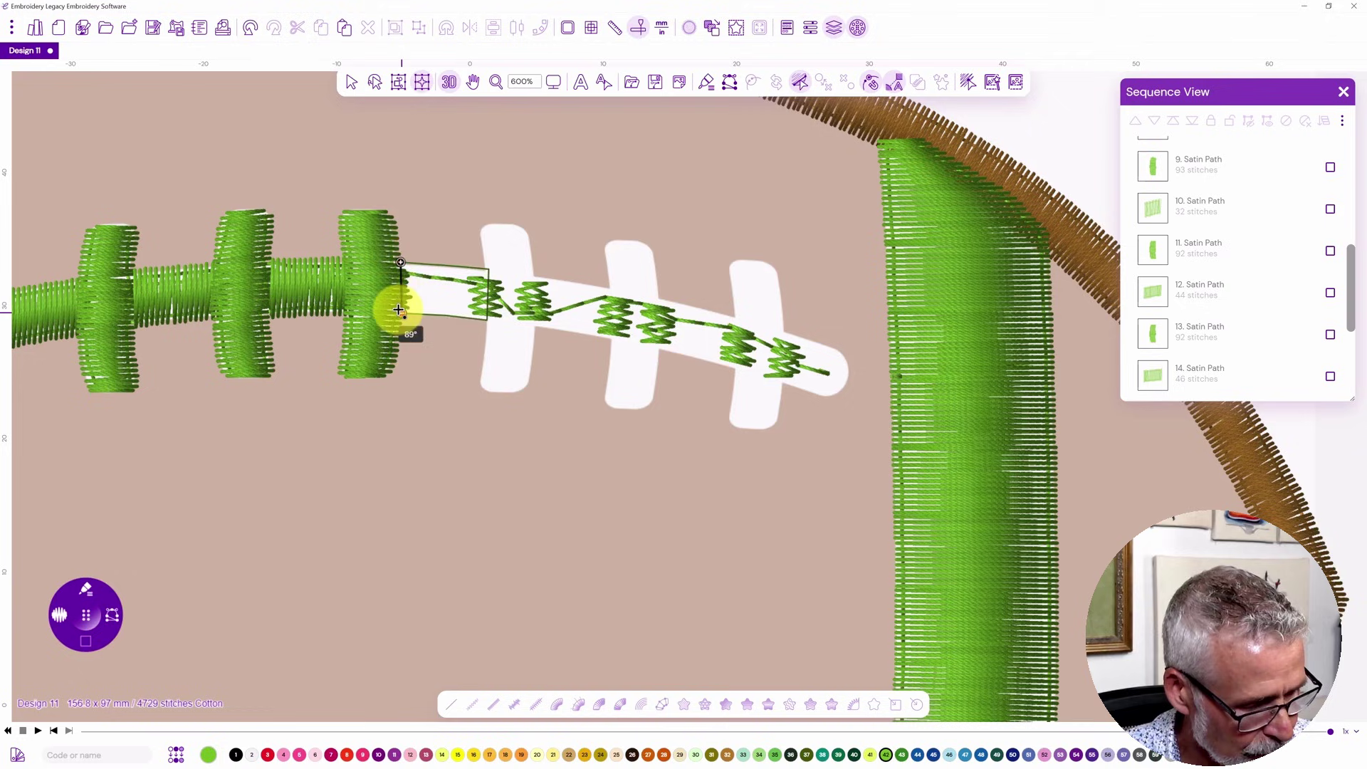
click(487, 293)
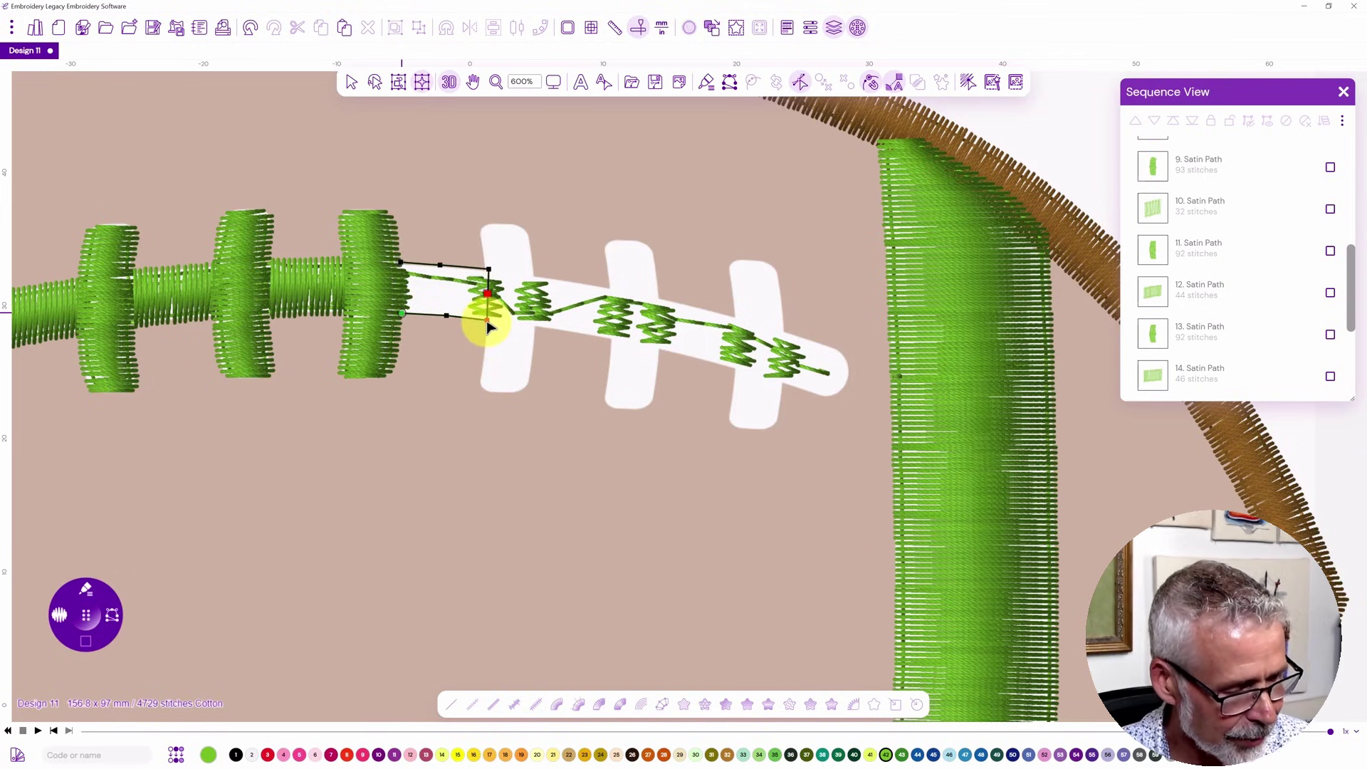
key(Return)
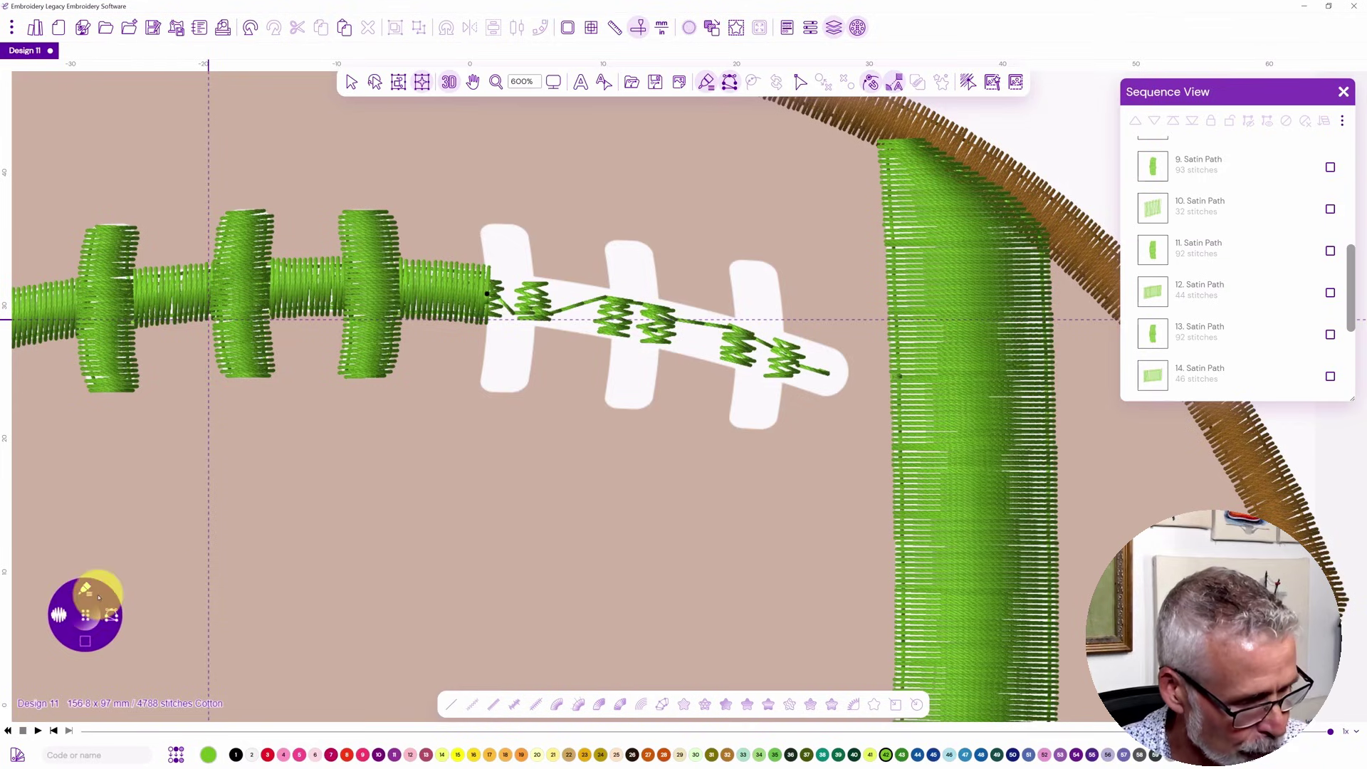
Outline the sixth cross lace from the left as a closed Satin shape, following its rounded upper and lower ends.
click(482, 229)
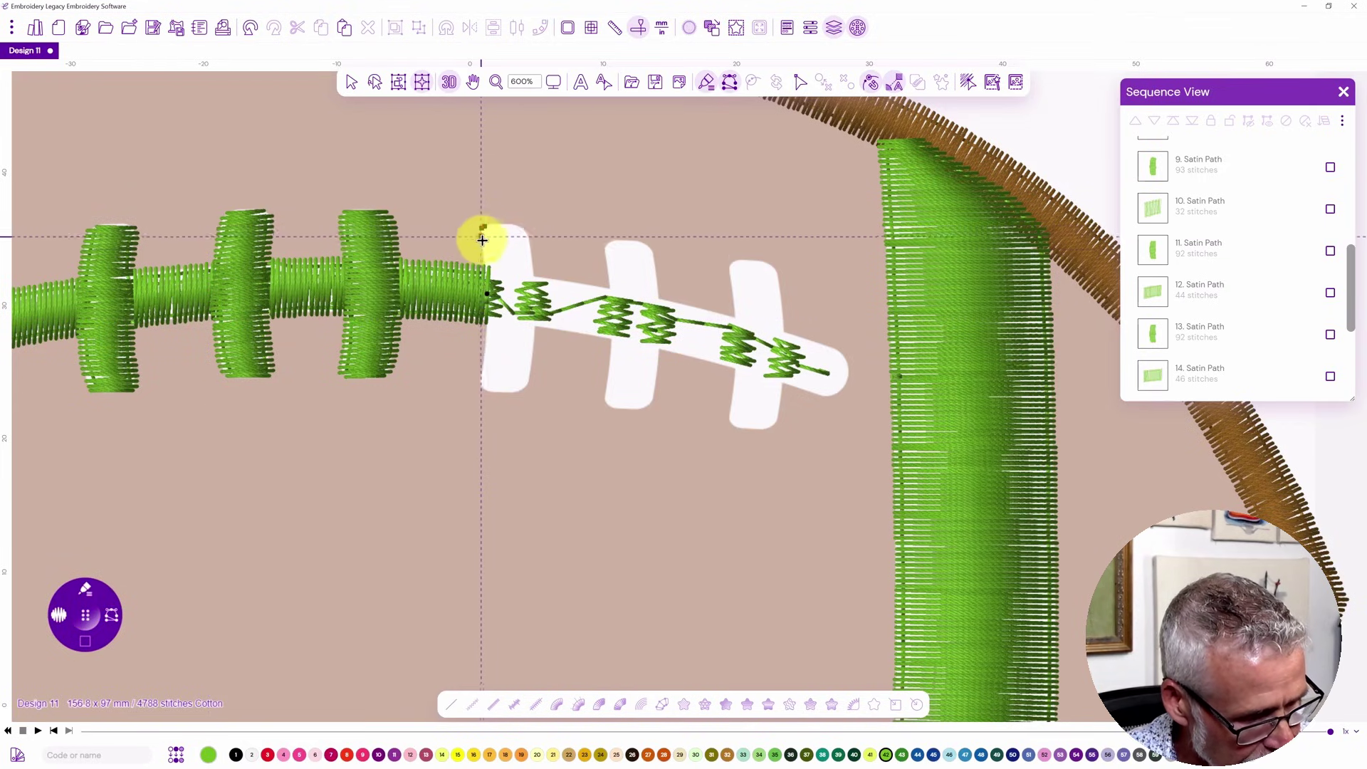
click(487, 307)
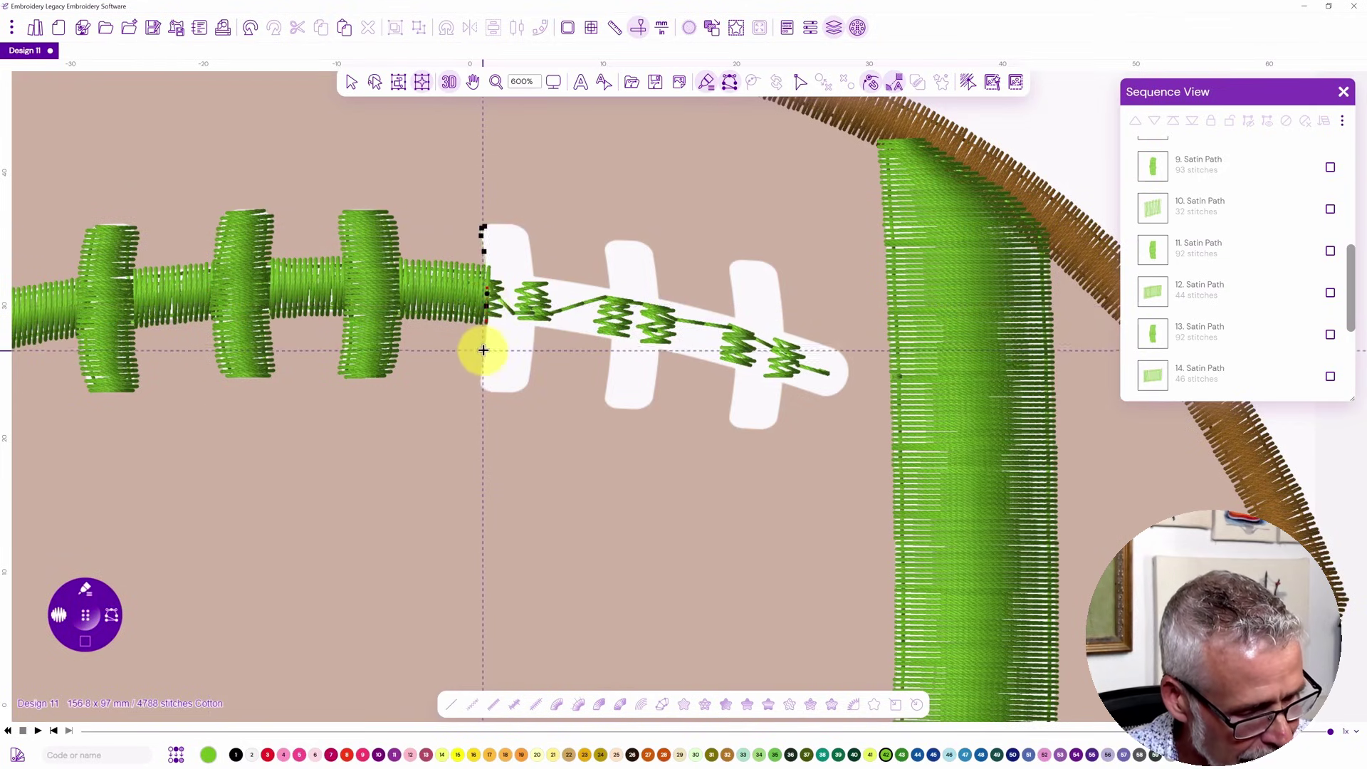
click(484, 389)
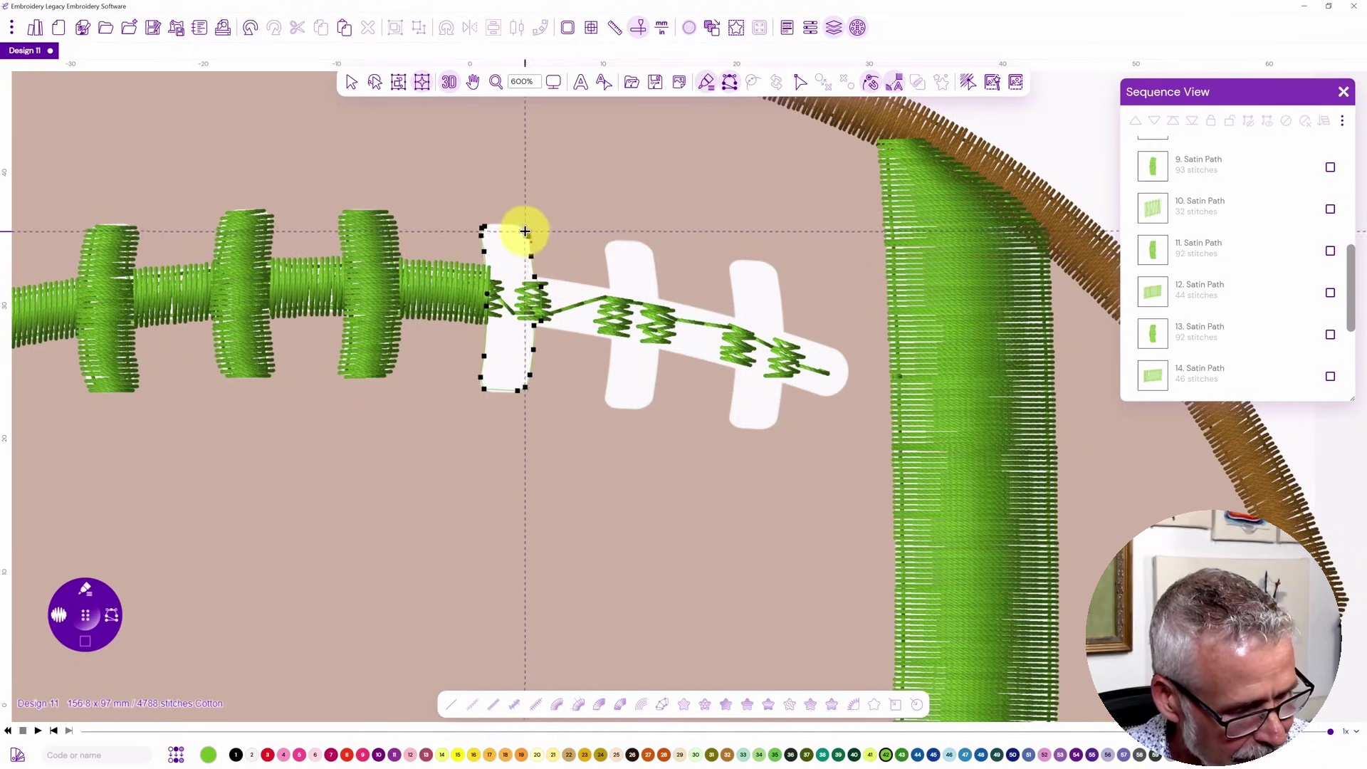
Add stitch direction lines across the sixth cross lace's upper and lower ends and generate its satin stitches.
click(485, 226)
click(521, 227)
click(519, 390)
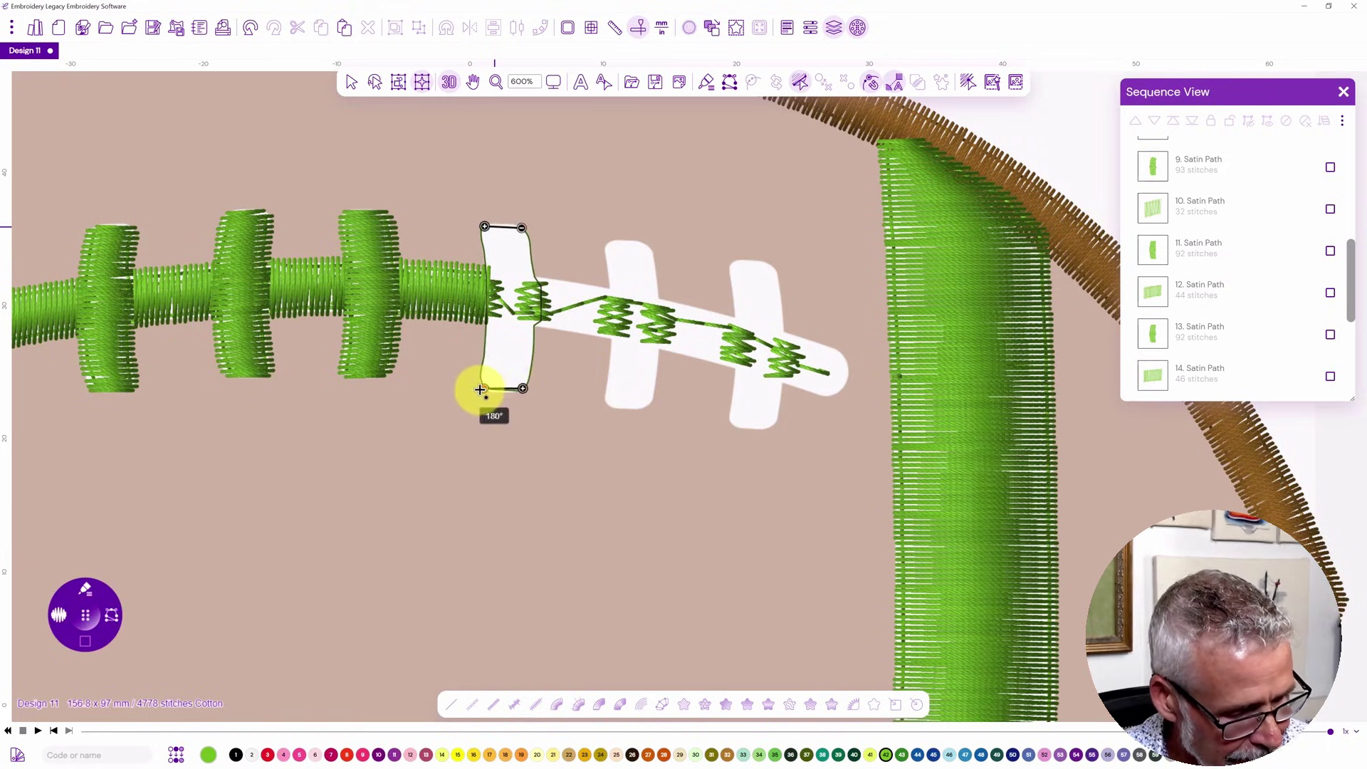
click(483, 388)
click(490, 307)
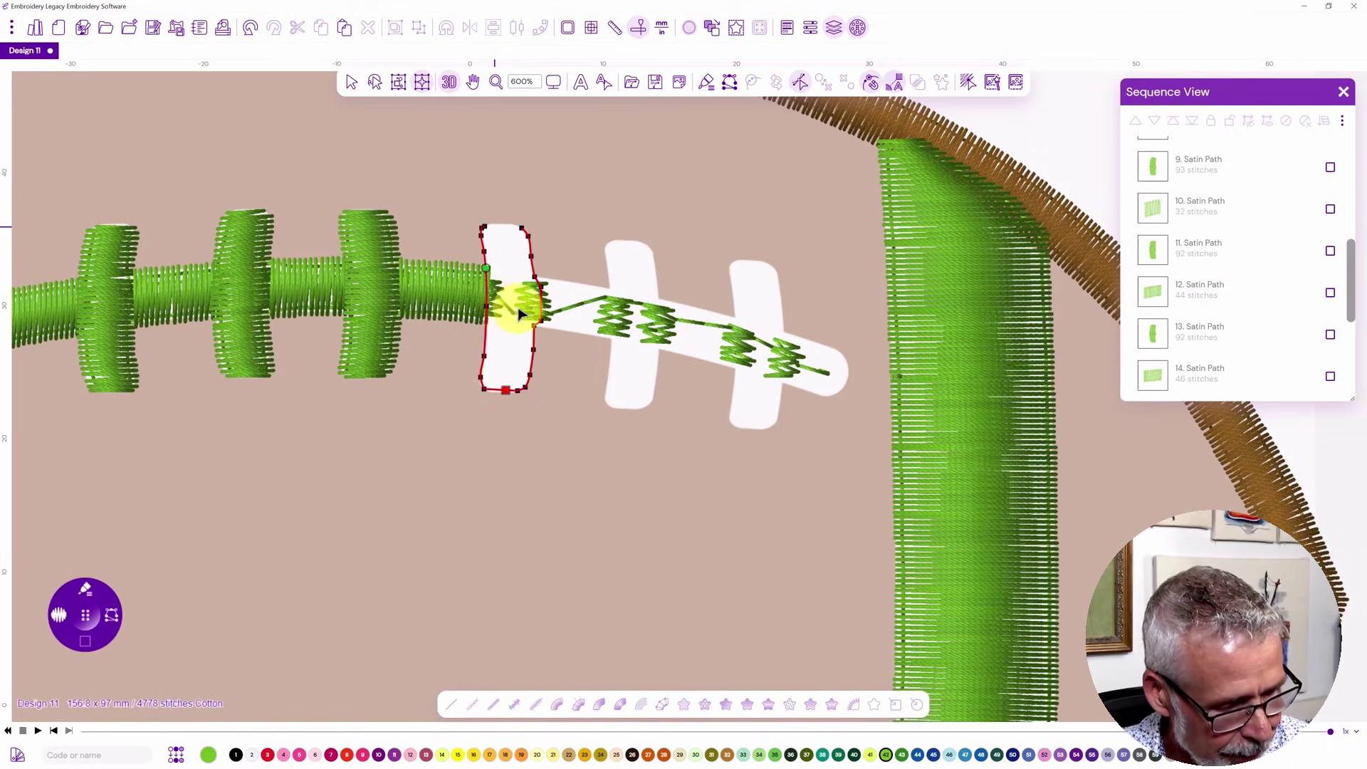
key(Return)
Outline the lacing band between the sixth and seventh cross laces as a Satin shape with direction lines at both ends, and generate its stitches.
drag(89, 608, 91, 606)
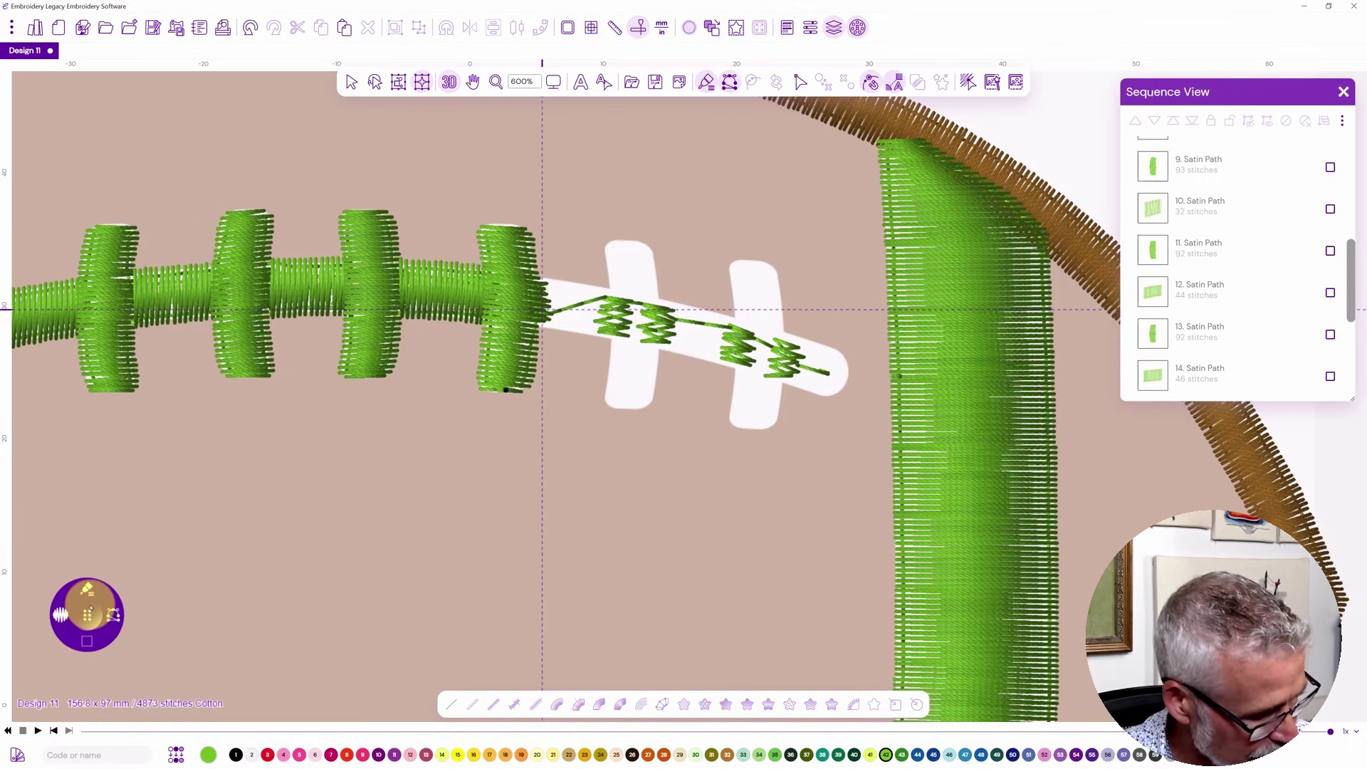
click(539, 328)
click(567, 331)
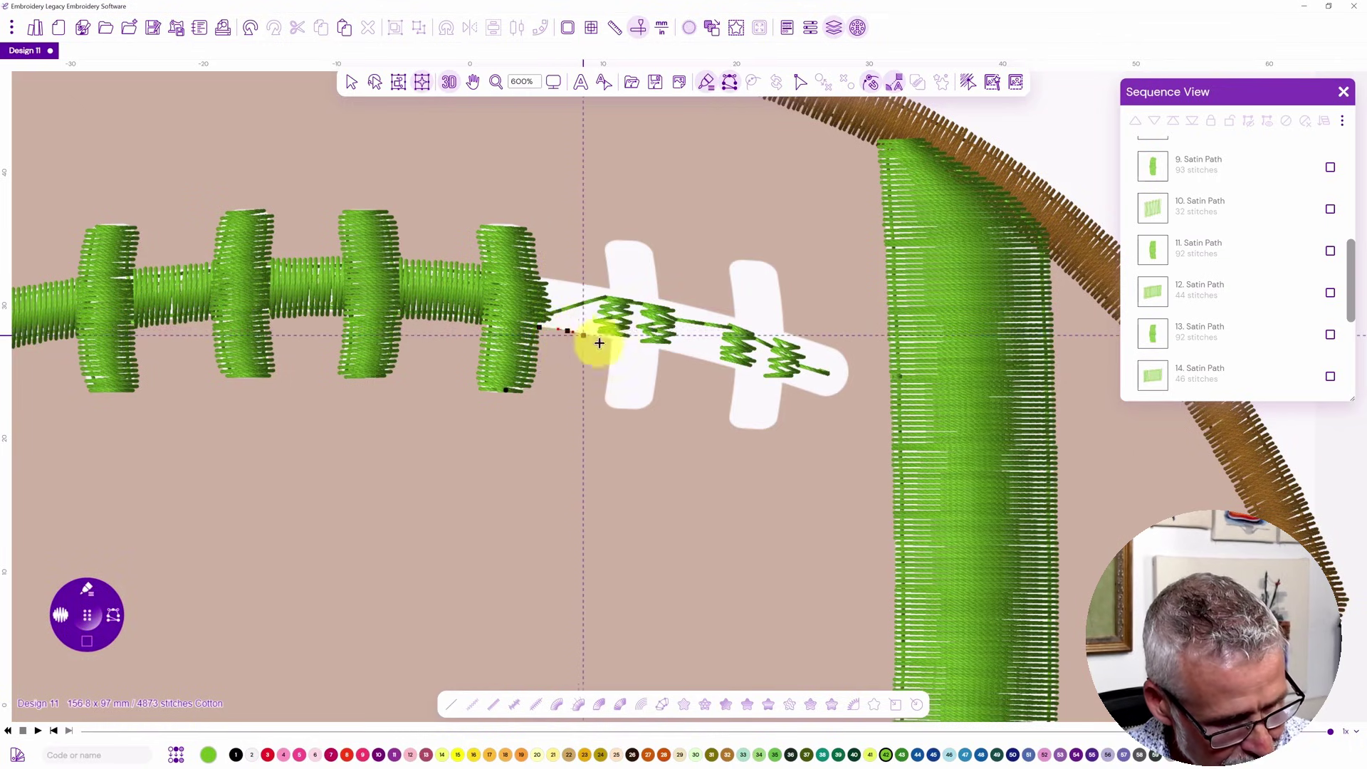
click(612, 340)
click(613, 289)
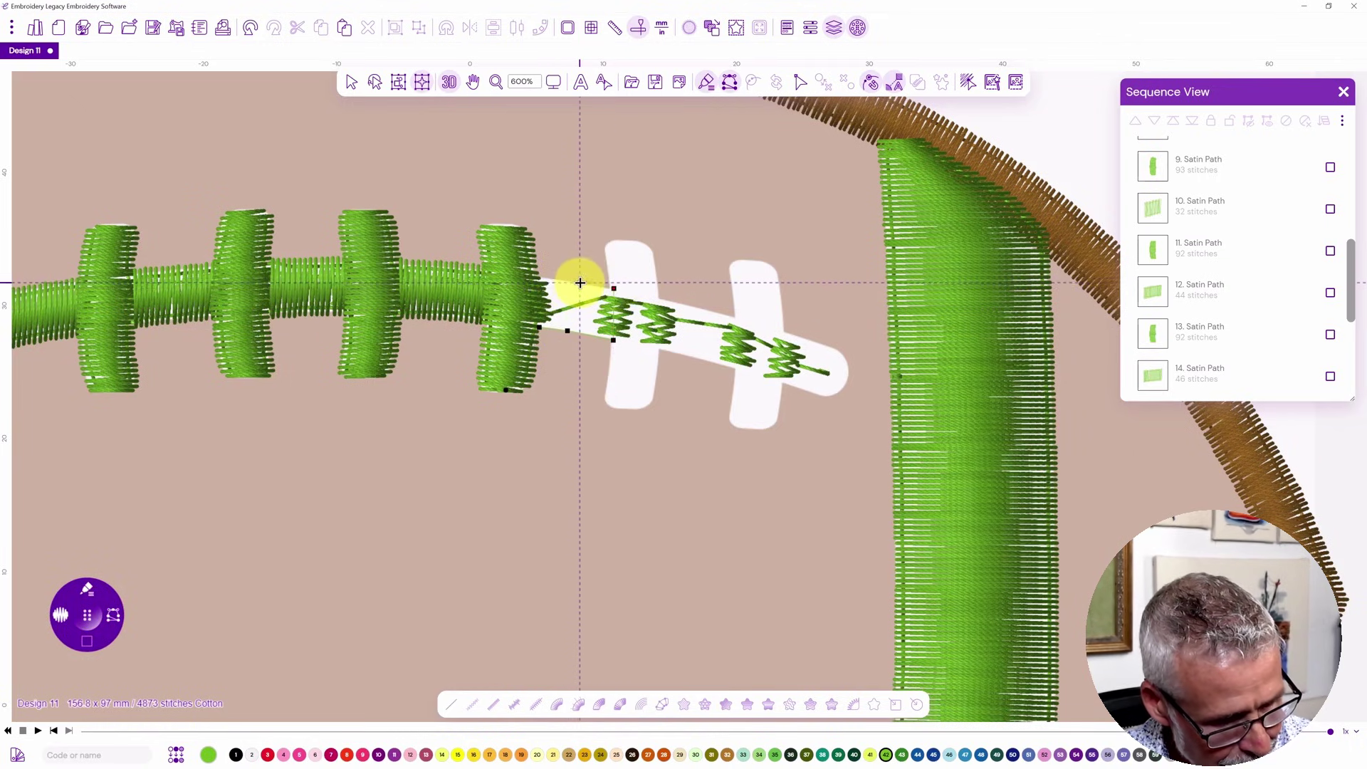
click(580, 283)
click(541, 276)
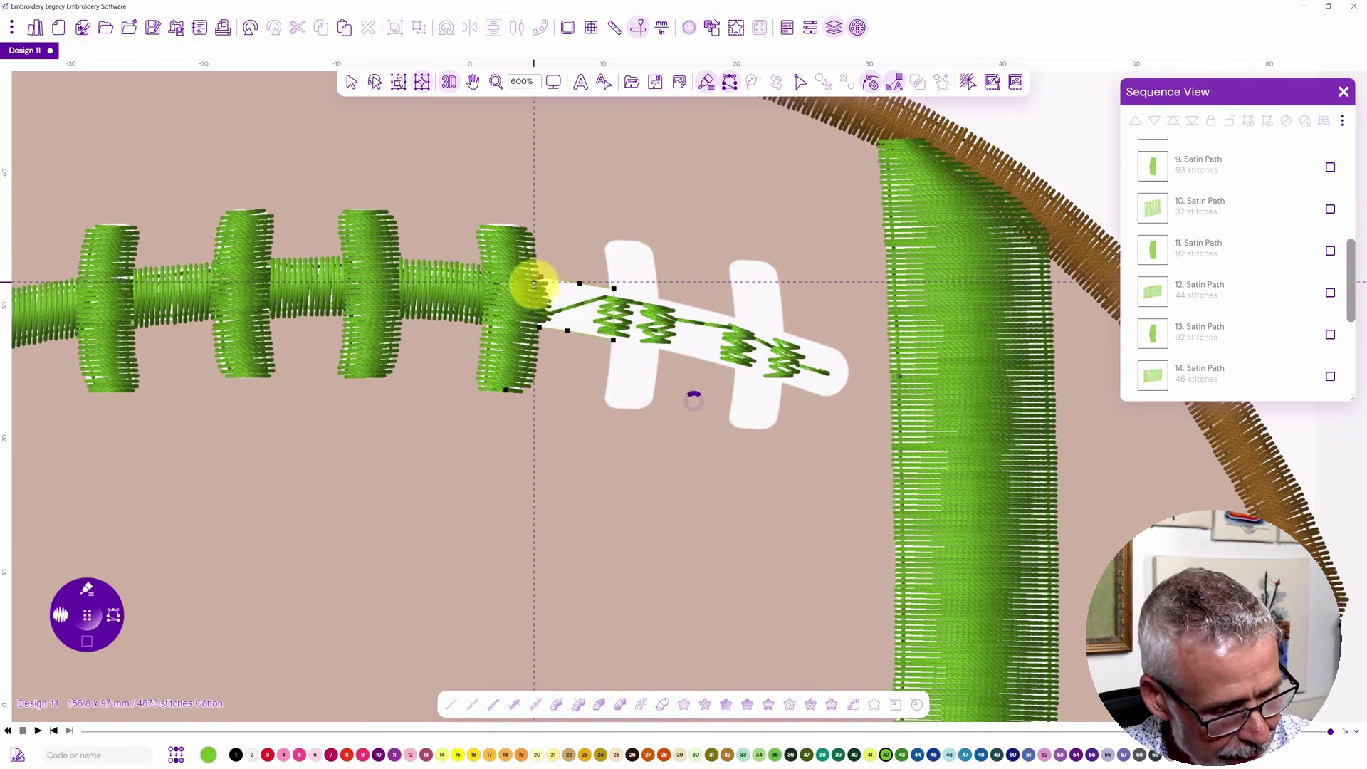
right_click(541, 278)
click(613, 290)
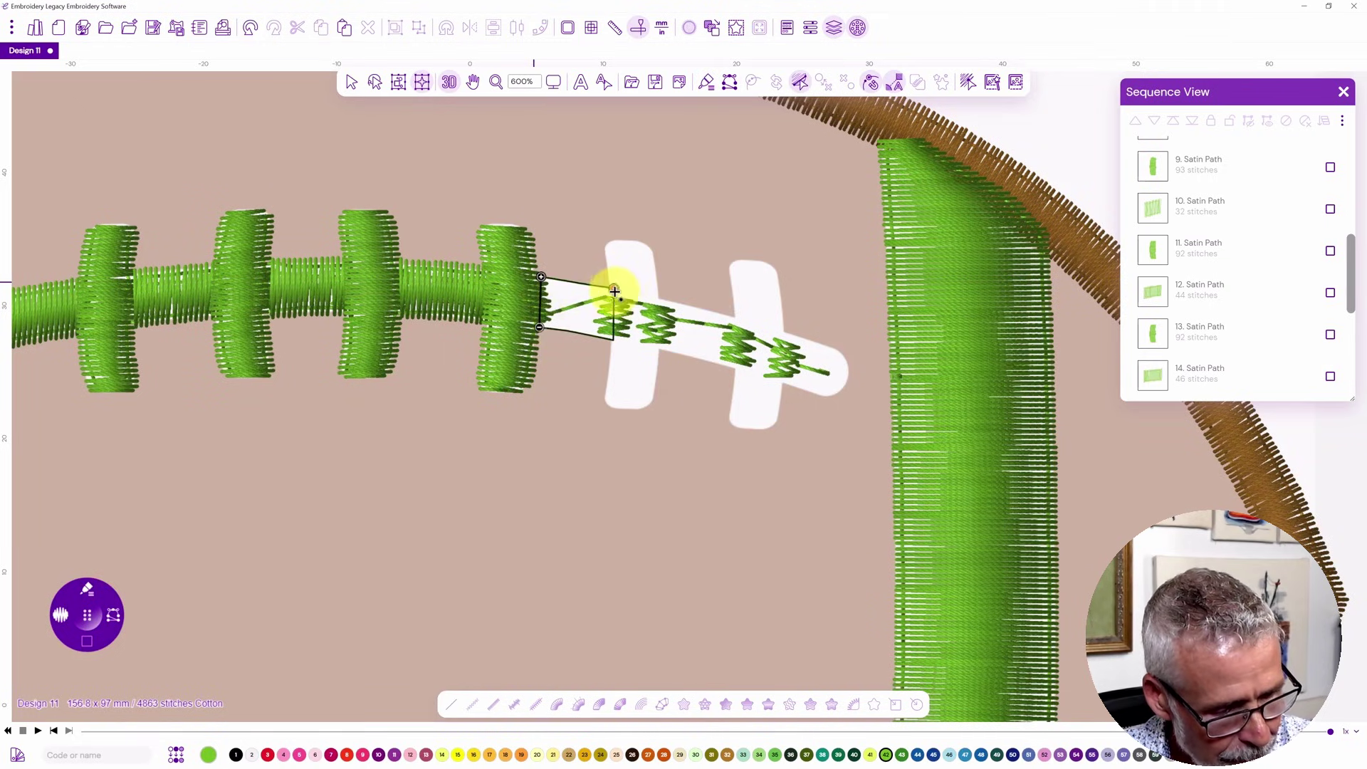
click(615, 342)
right_click(615, 344)
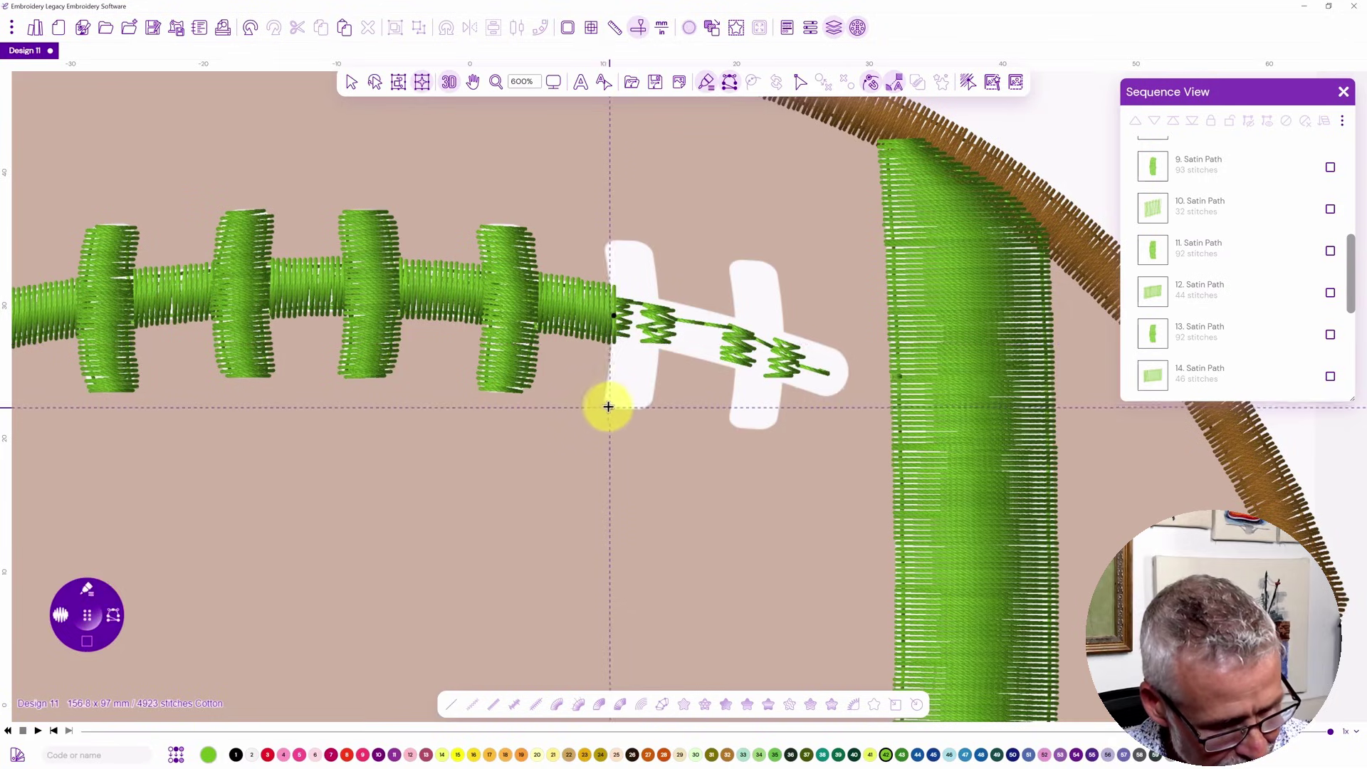
Outline the seventh cross lace from the left as a closed Satin shape, starting at its lower end and following the rounded corners.
click(606, 396)
click(608, 366)
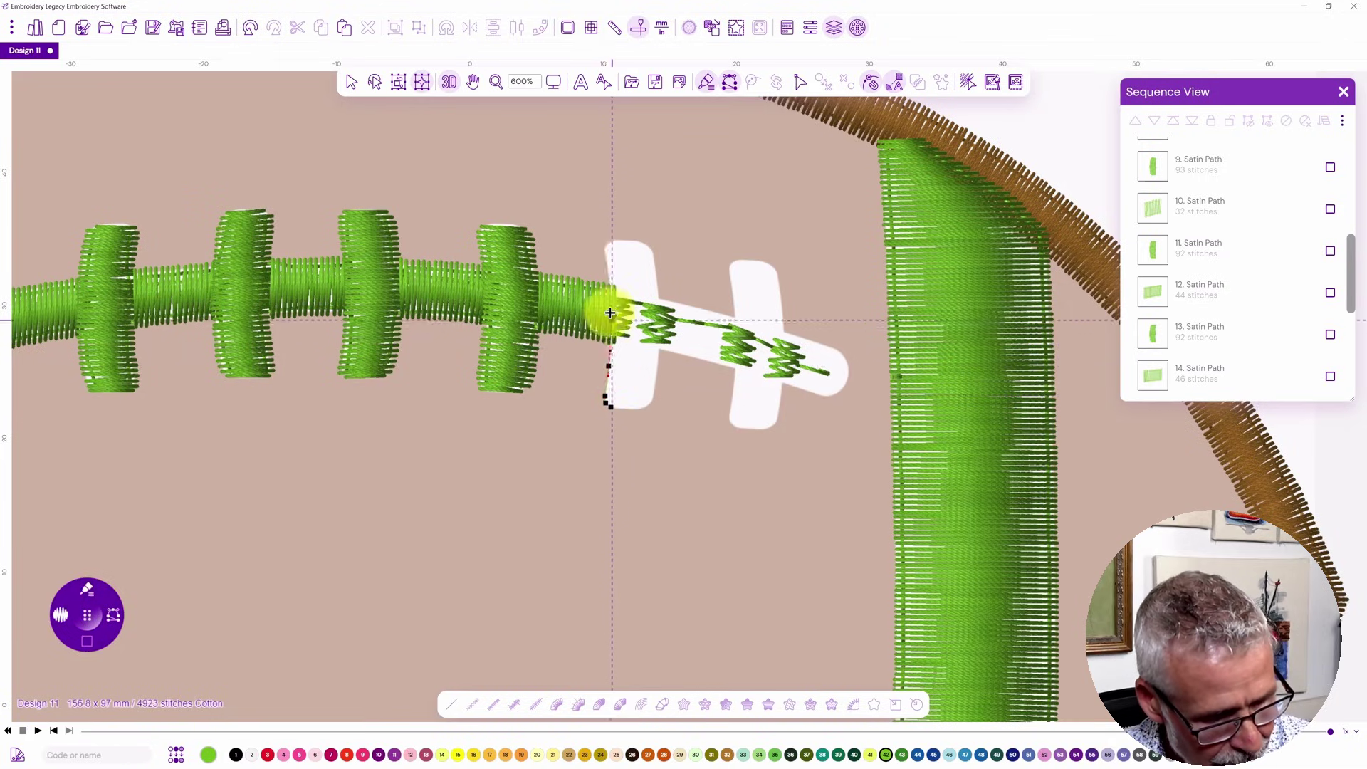
click(610, 307)
click(609, 273)
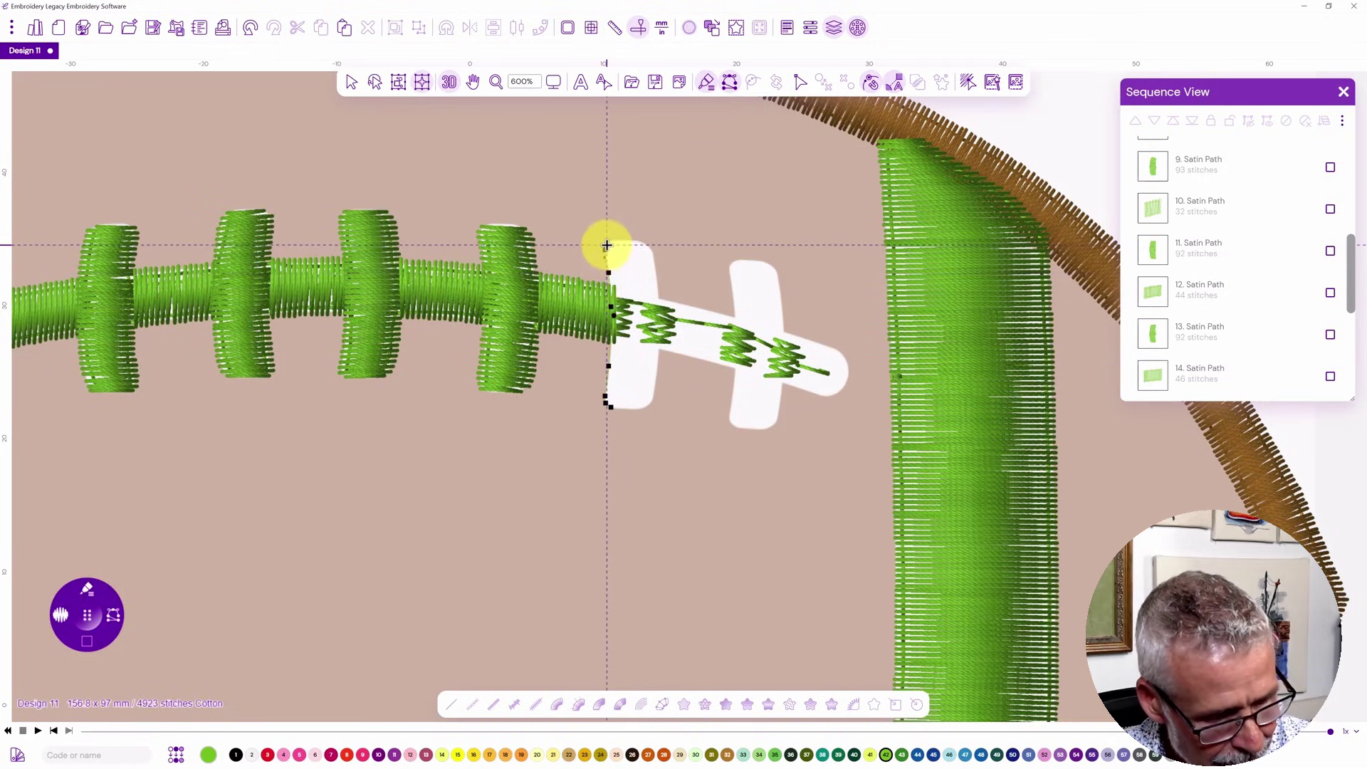
click(610, 242)
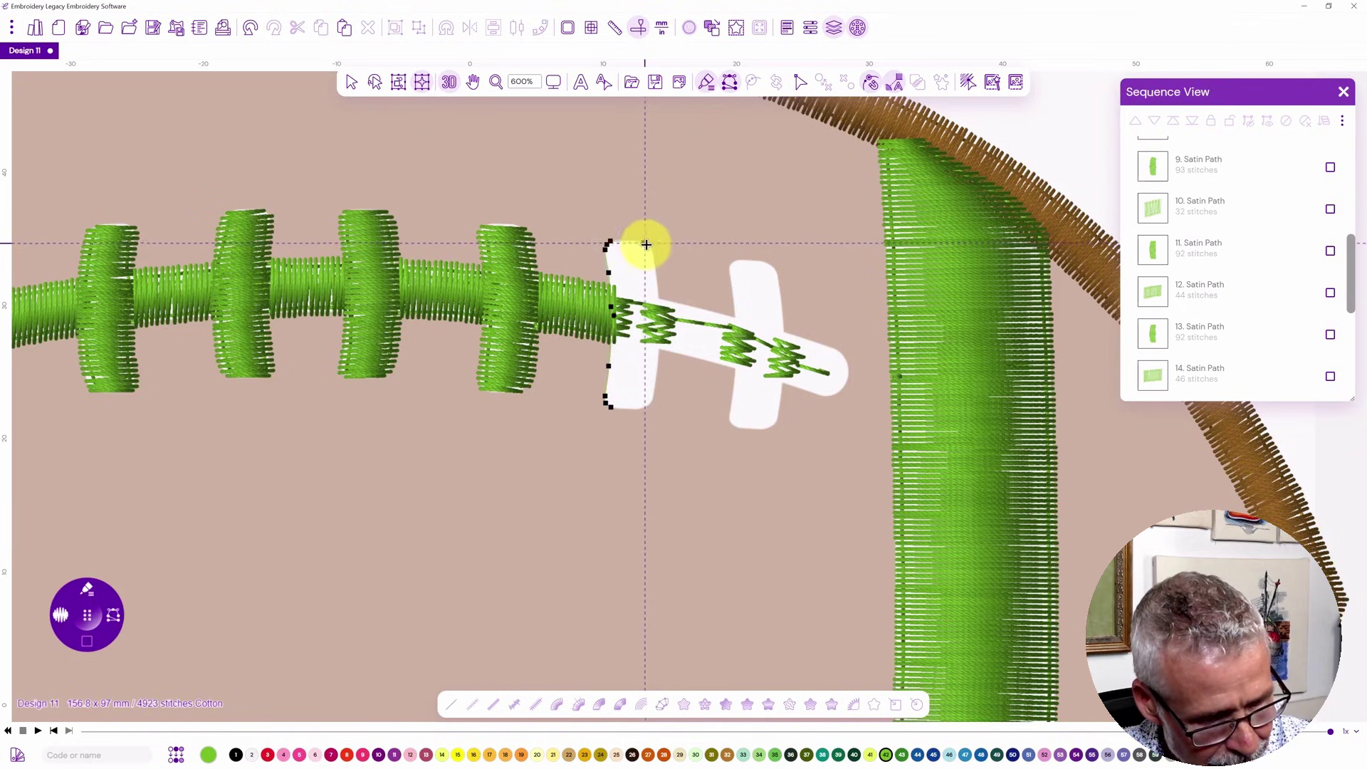
click(646, 244)
click(652, 257)
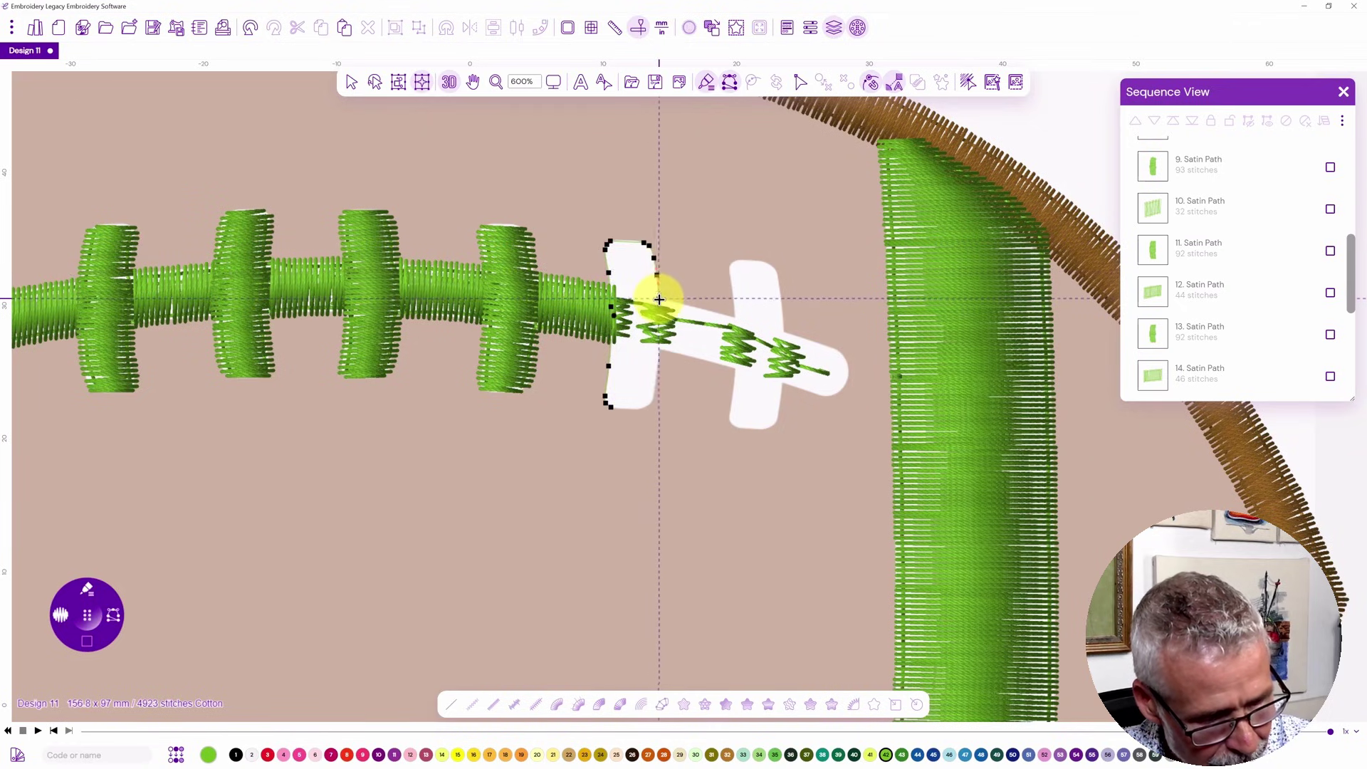
click(658, 300)
click(667, 310)
click(660, 348)
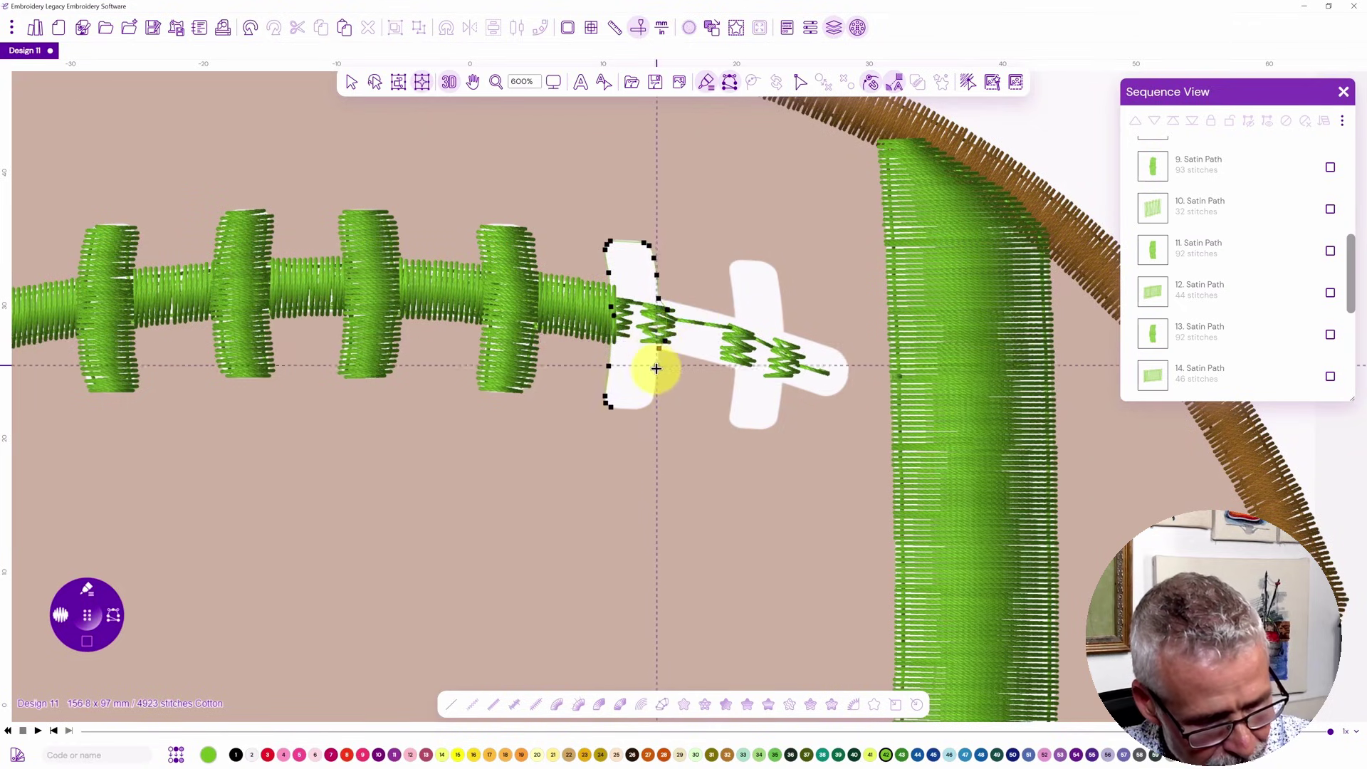
click(657, 368)
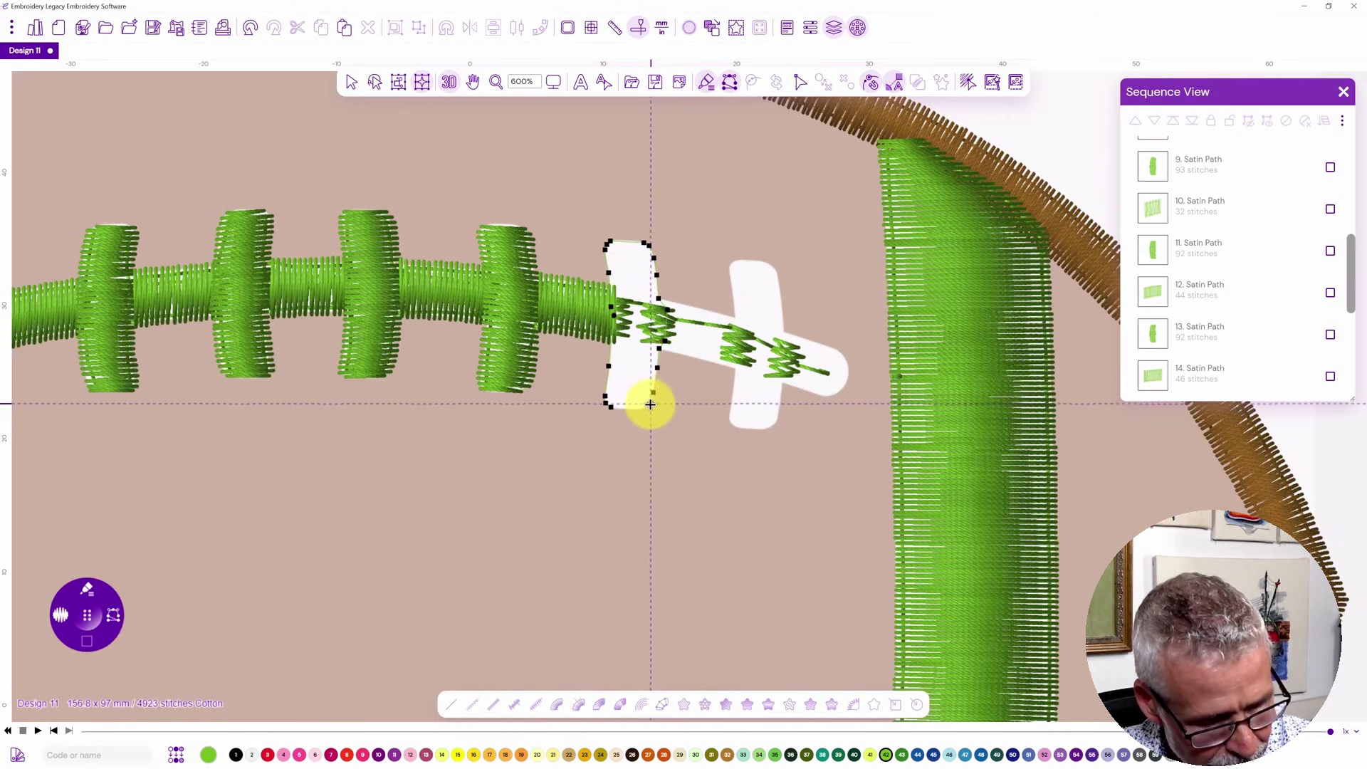
click(646, 406)
right_click(638, 407)
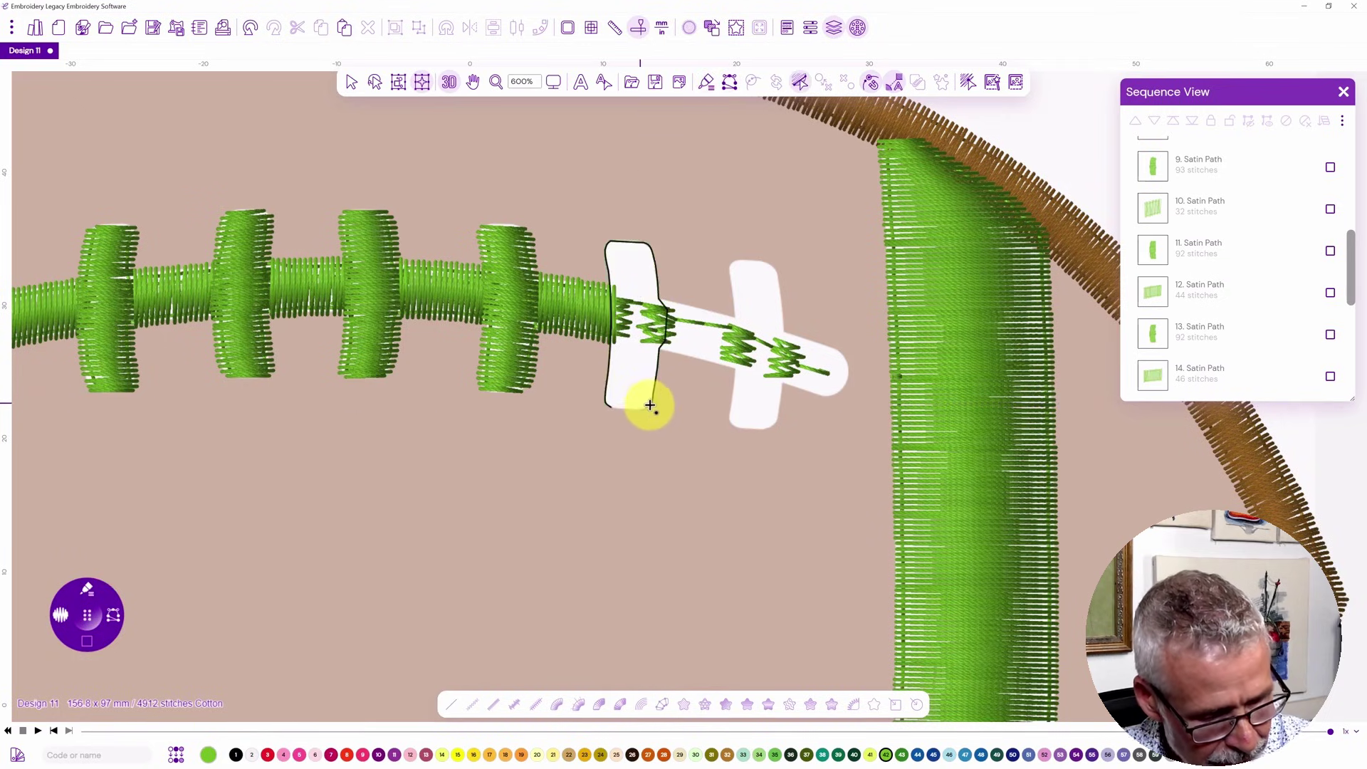
Add stitch direction lines across the seventh cross lace's lower and upper ends and generate its satin stitches.
drag(649, 405, 603, 410)
click(604, 410)
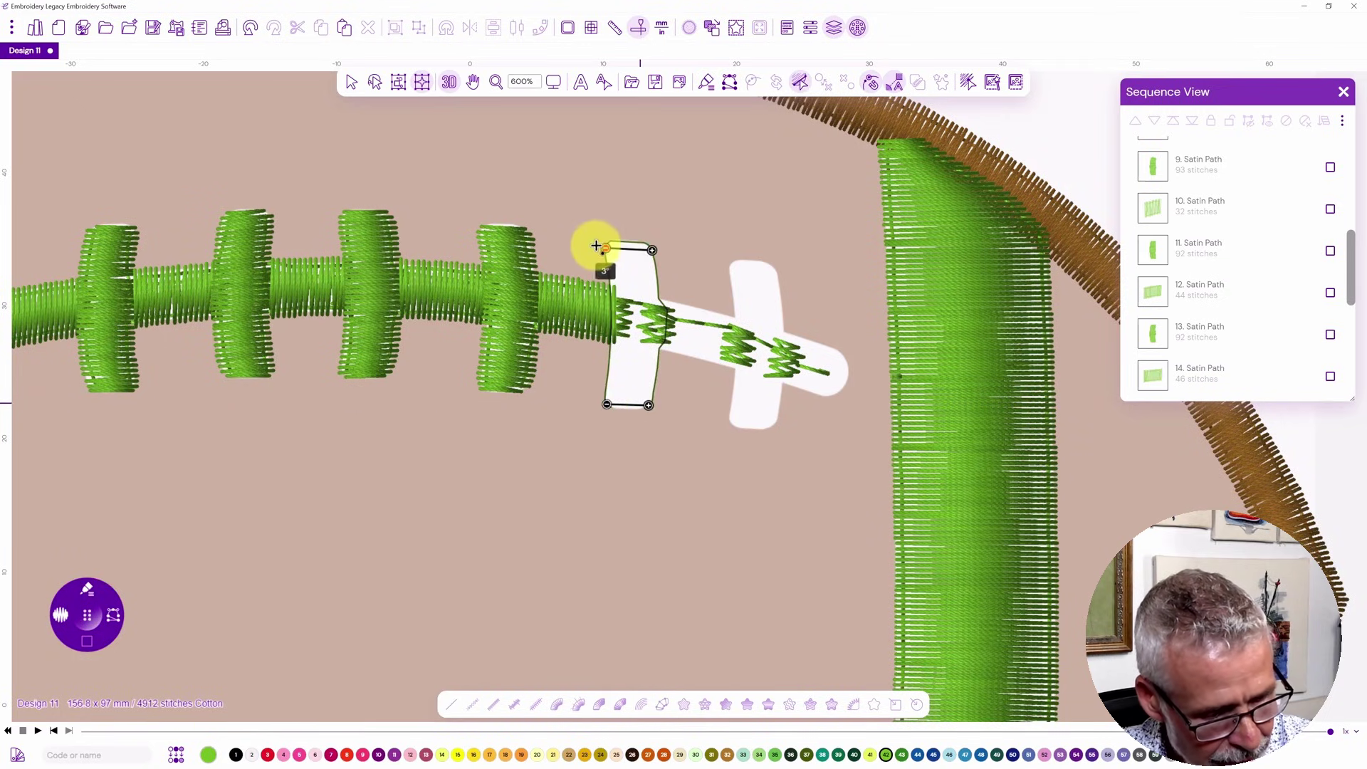
key(Return)
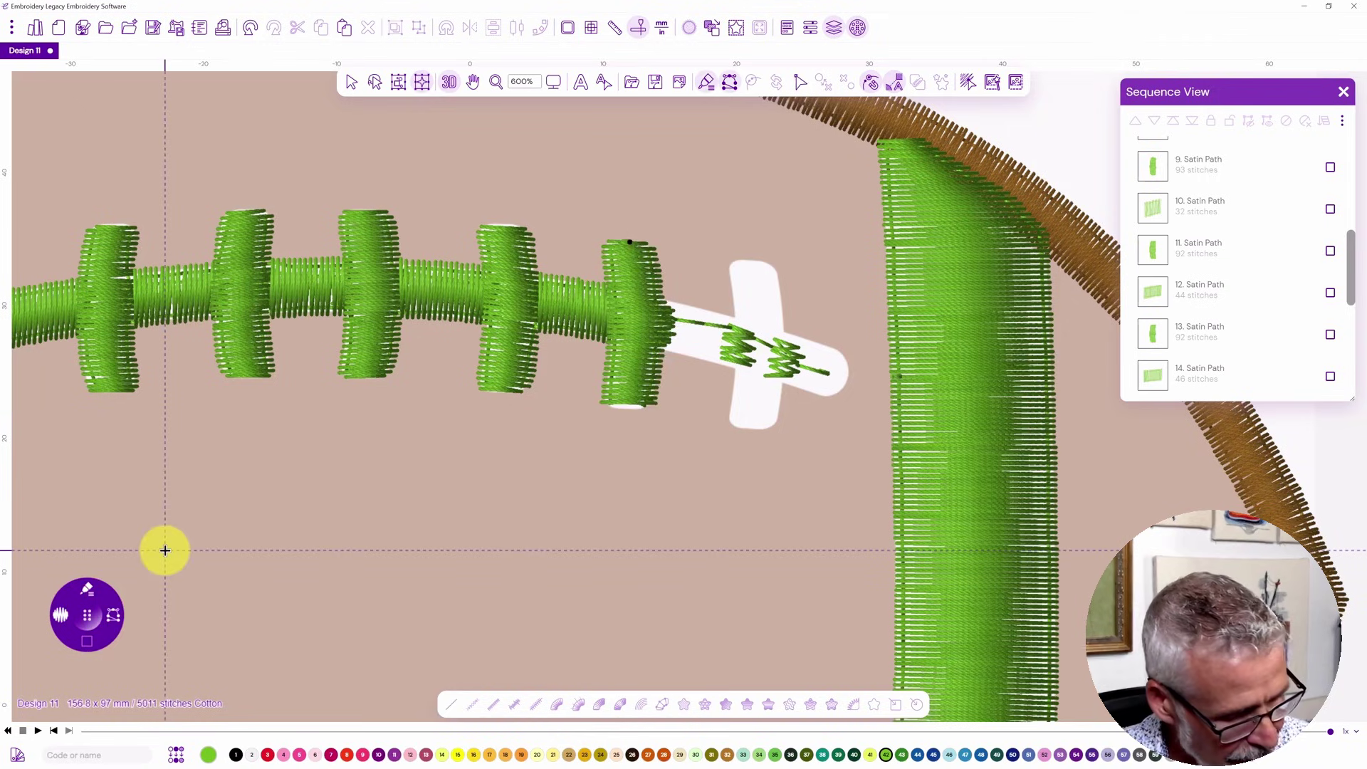
Outline the lacing band between the seventh and eighth cross laces as a Satin shape with direction lines at both ends, and generate its stitches.
click(664, 351)
click(704, 360)
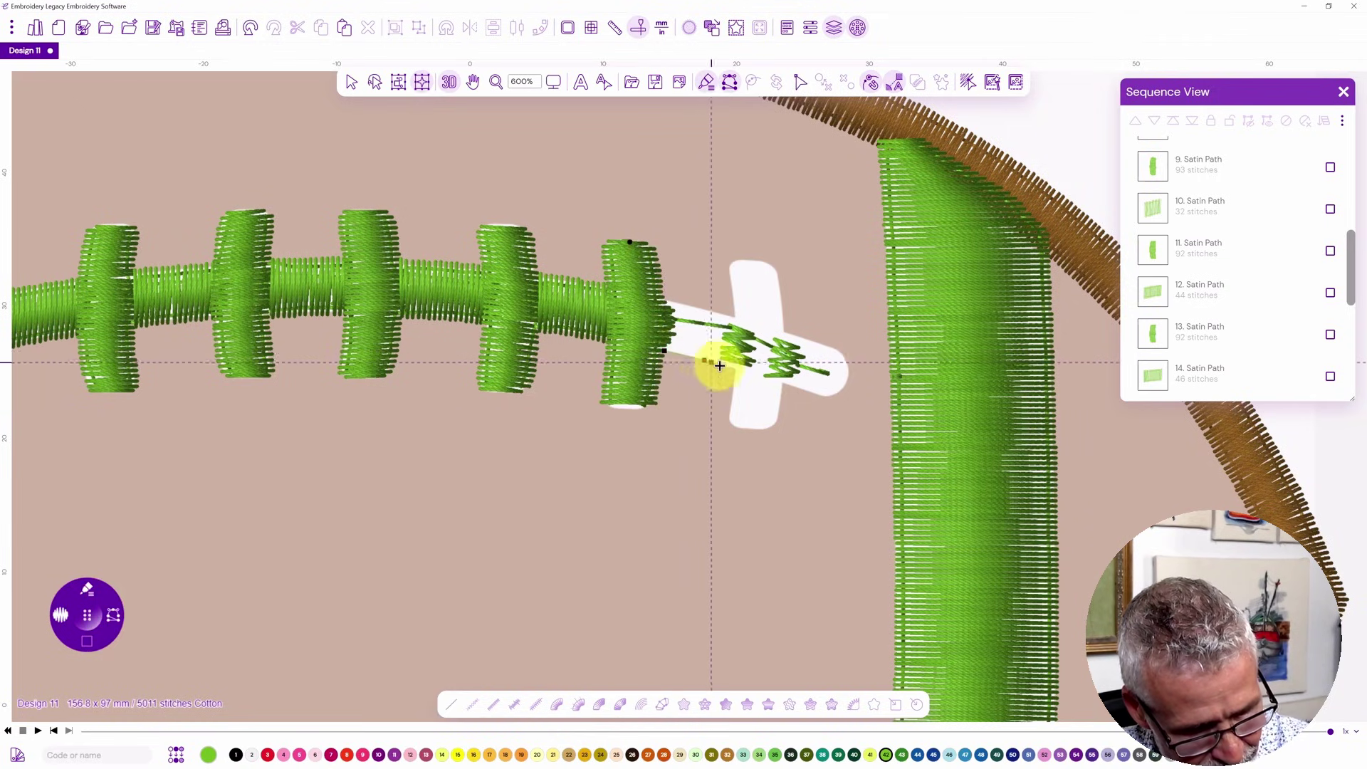
click(737, 367)
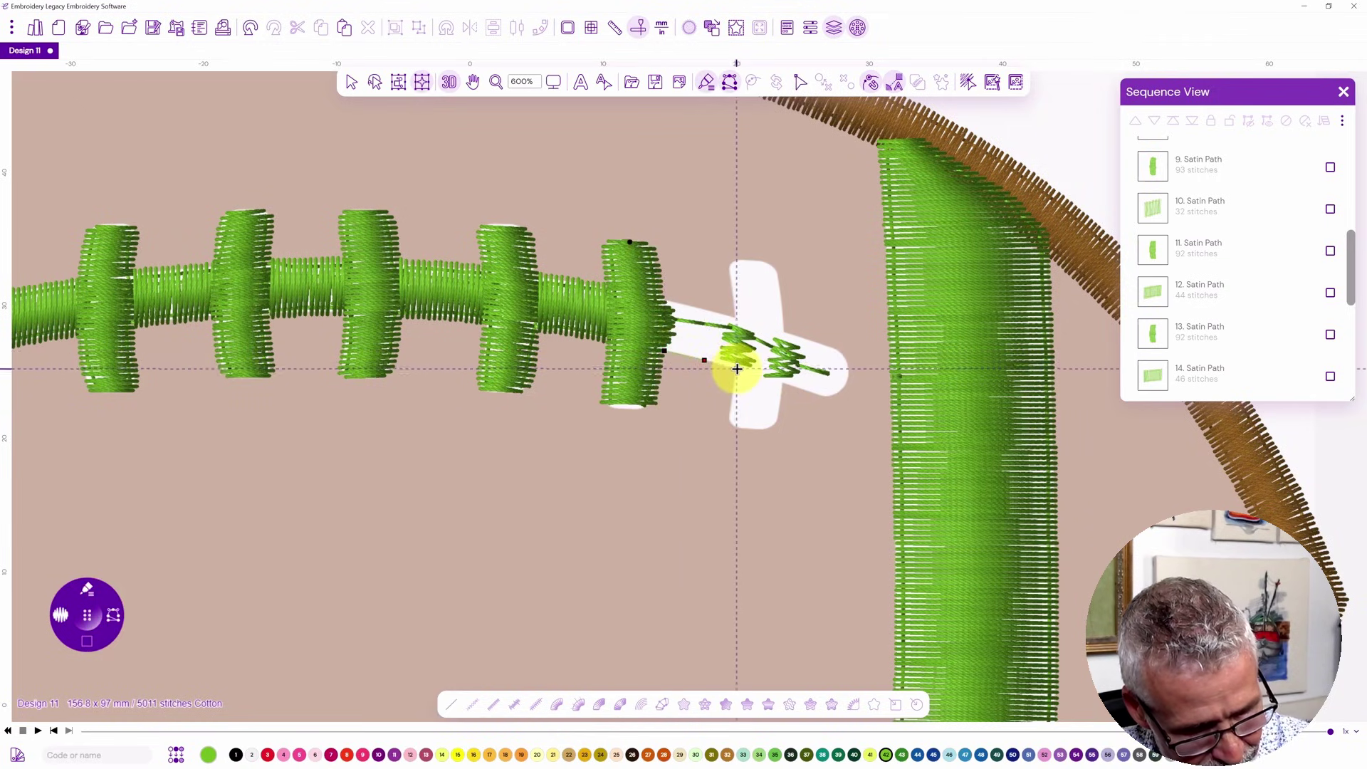
click(737, 317)
click(707, 308)
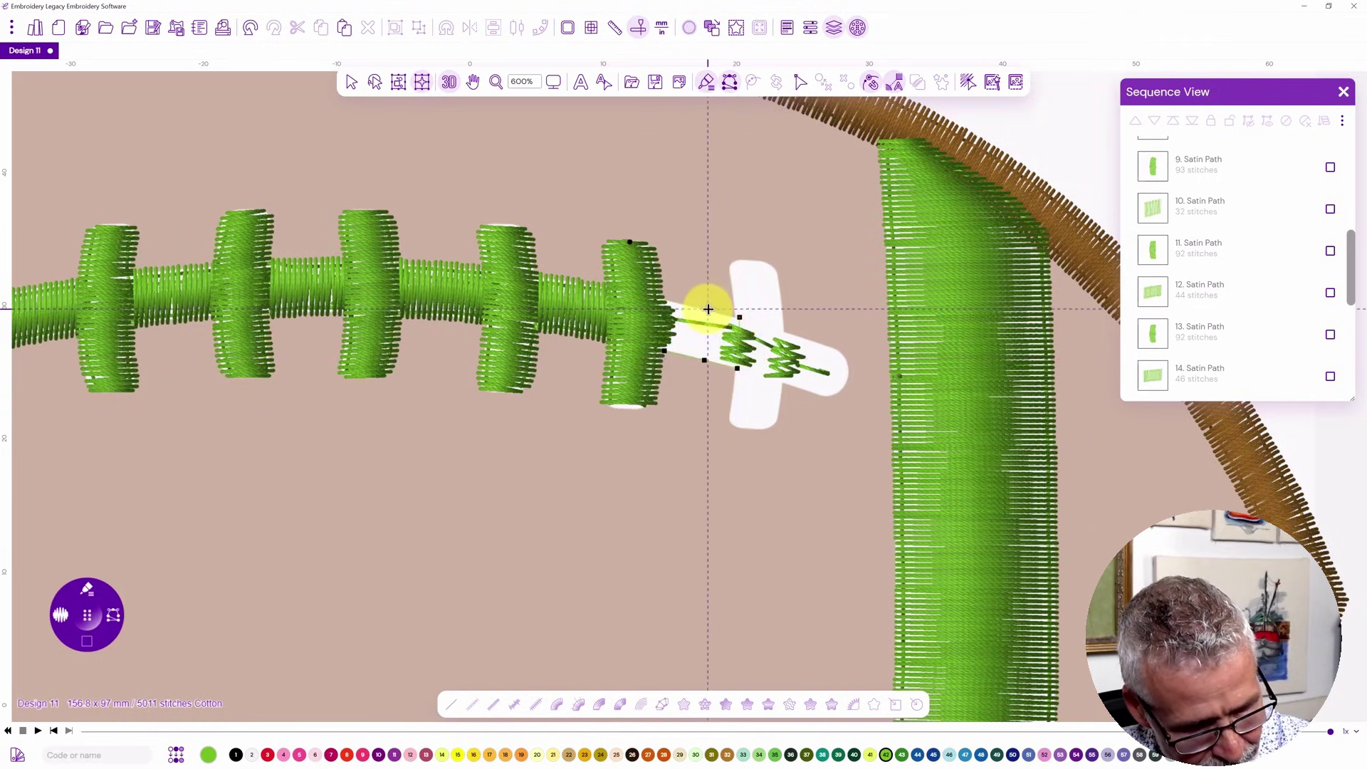
right_click(665, 300)
click(665, 299)
click(664, 351)
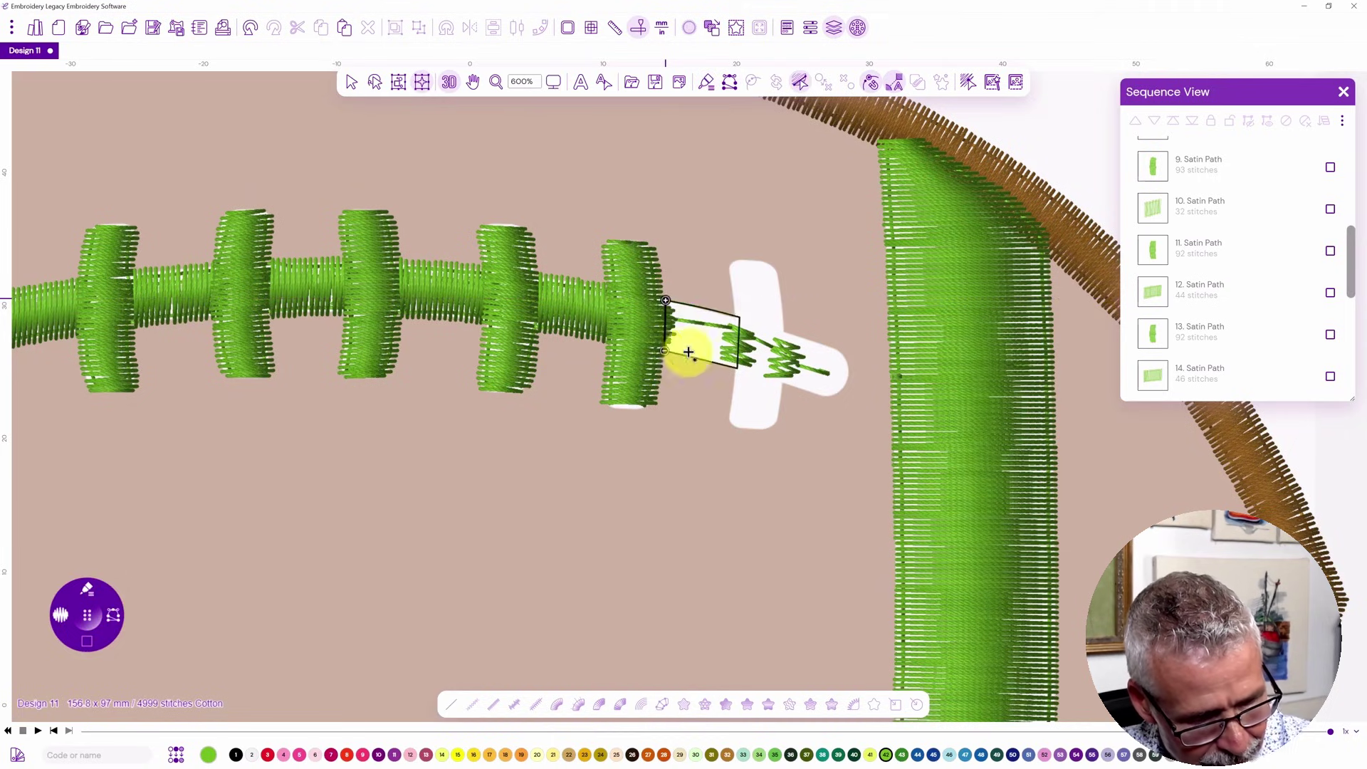
click(739, 317)
click(737, 369)
right_click(737, 368)
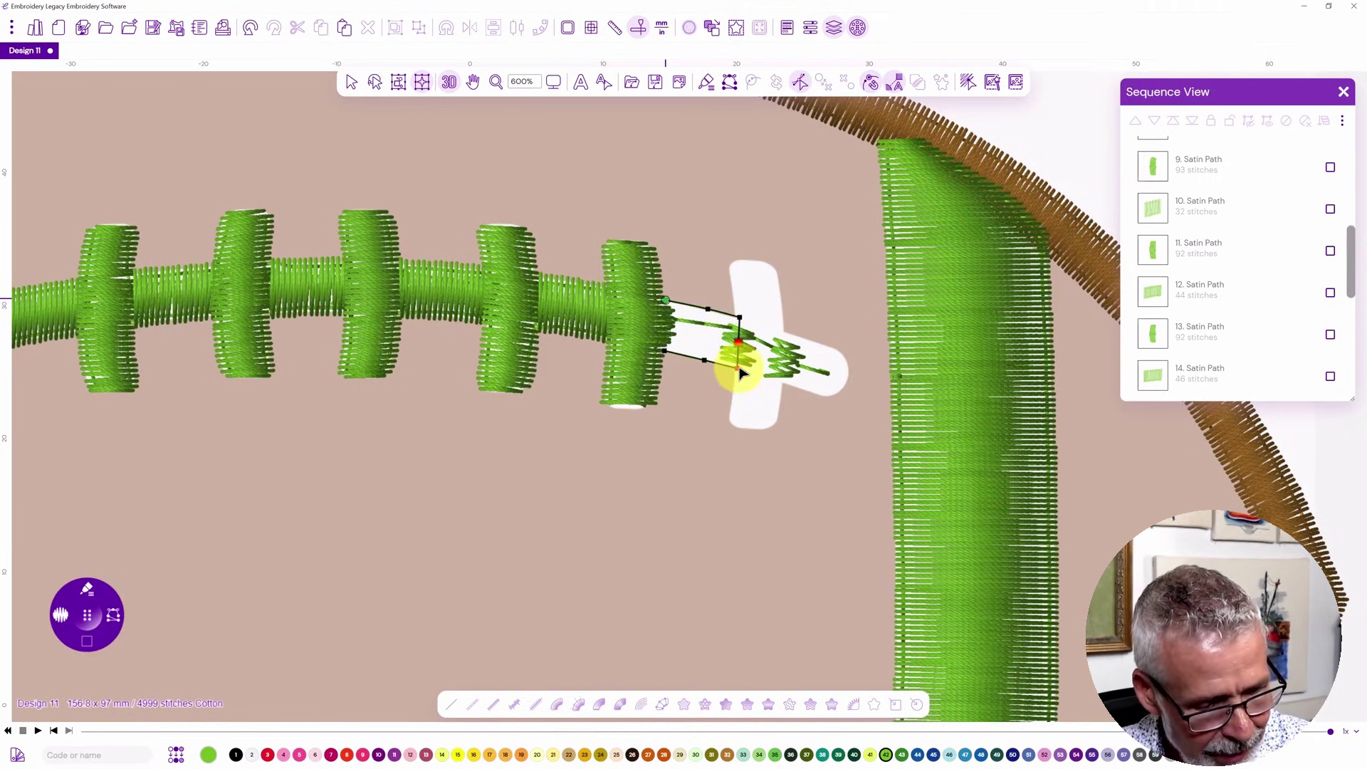
right_click(739, 373)
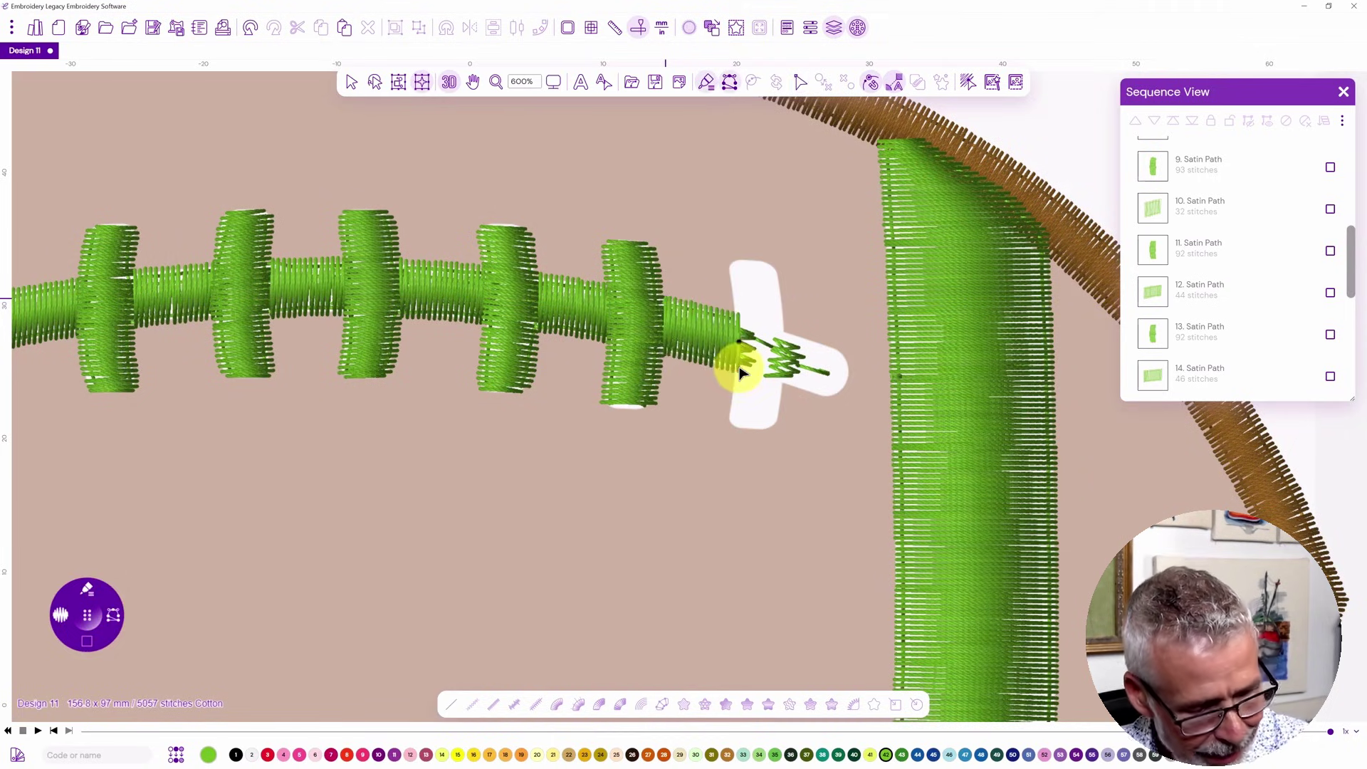
Outline the eighth, rightmost cross lace as a closed Satin shape, bulging its right edge slightly over the lacing band.
click(733, 426)
click(729, 422)
click(730, 411)
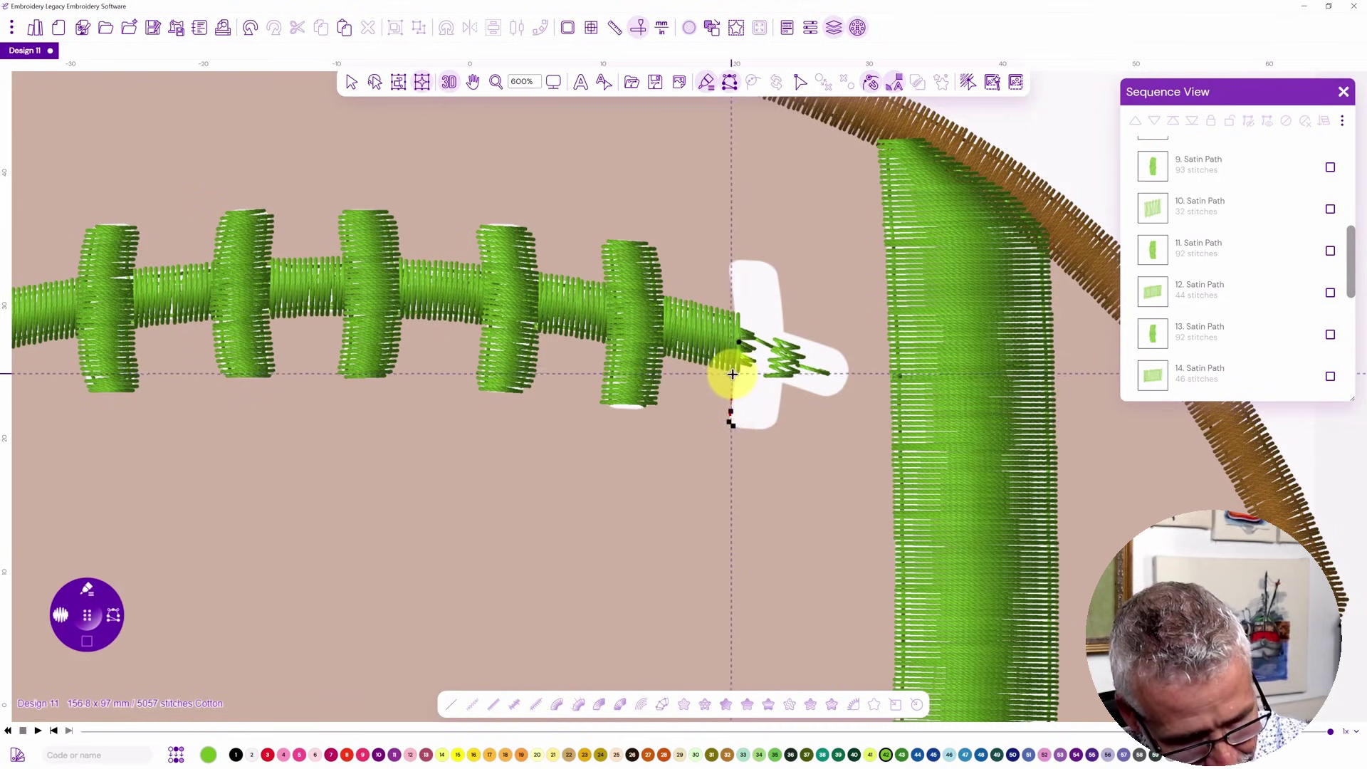
click(733, 371)
click(733, 313)
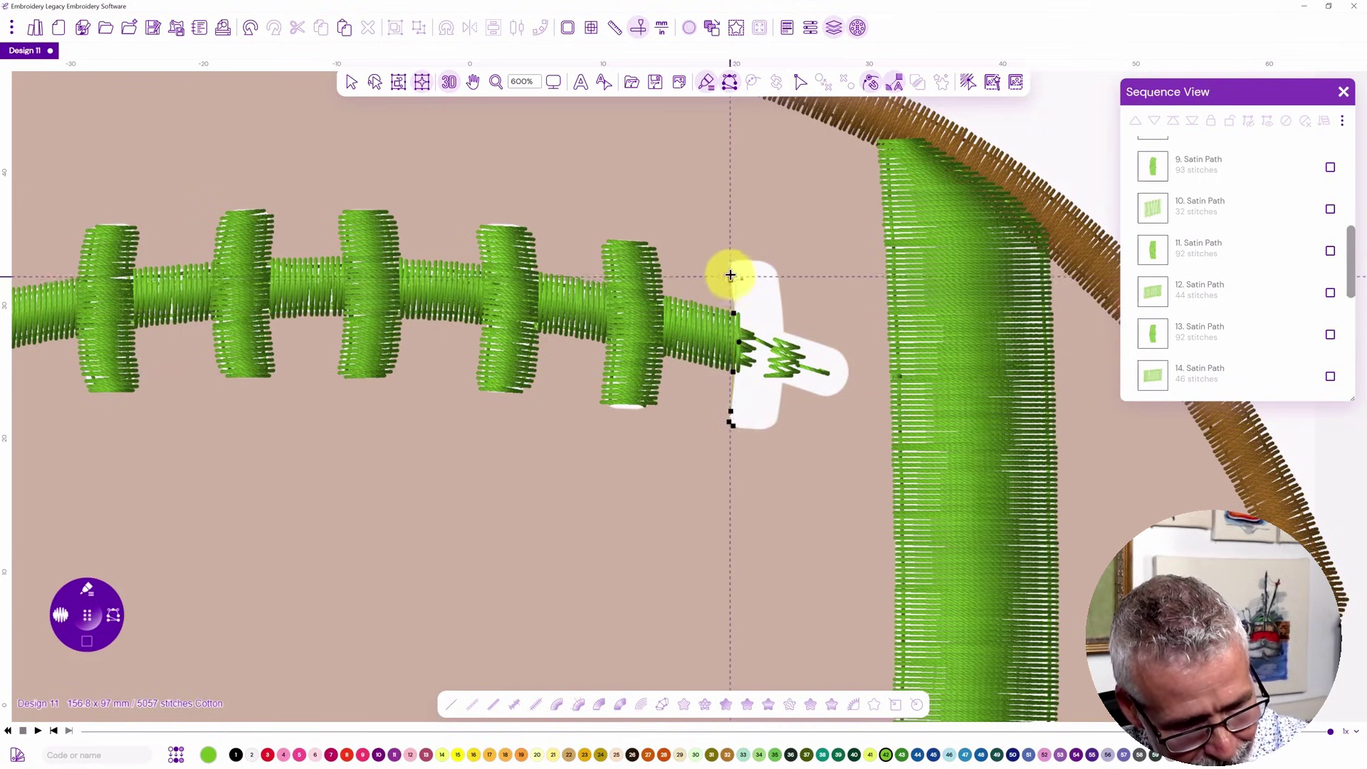
click(733, 263)
click(767, 261)
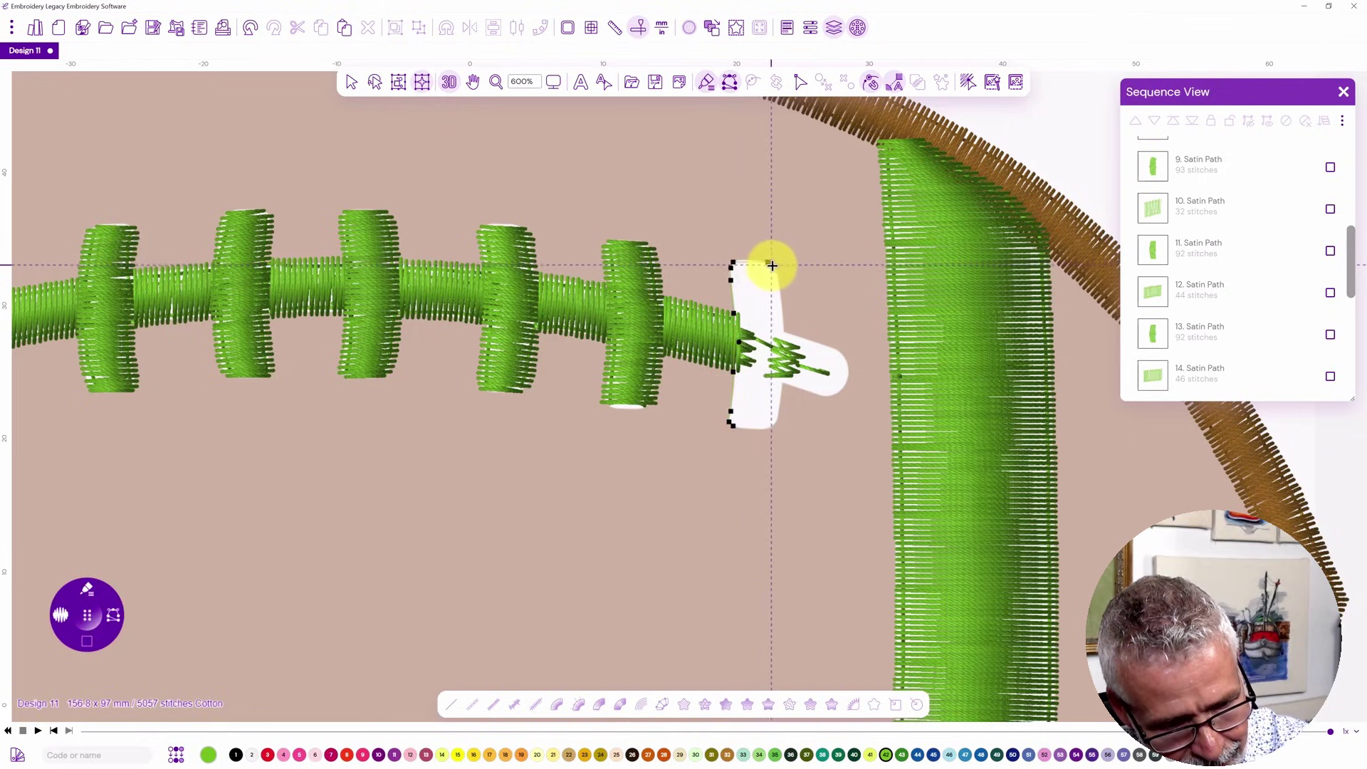
click(774, 267)
click(778, 278)
click(783, 304)
click(784, 332)
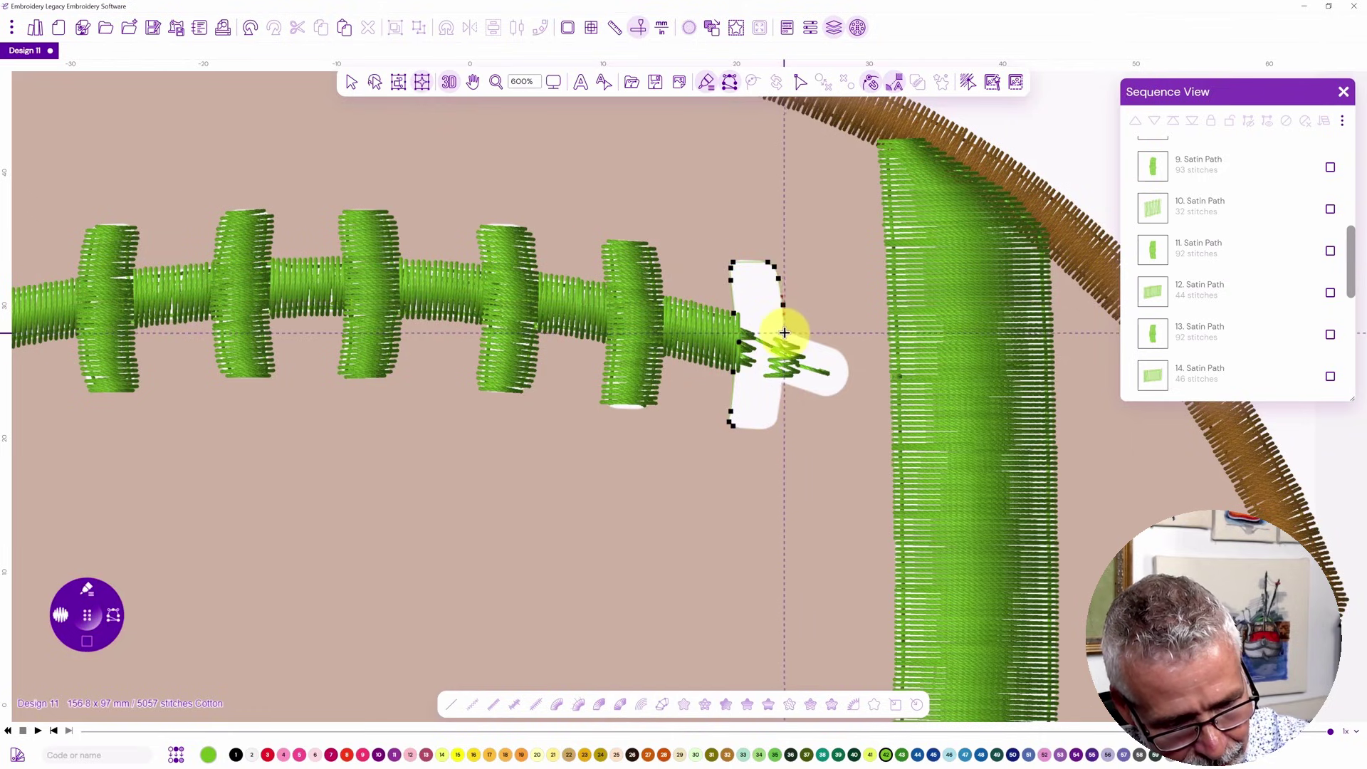
click(790, 345)
click(782, 382)
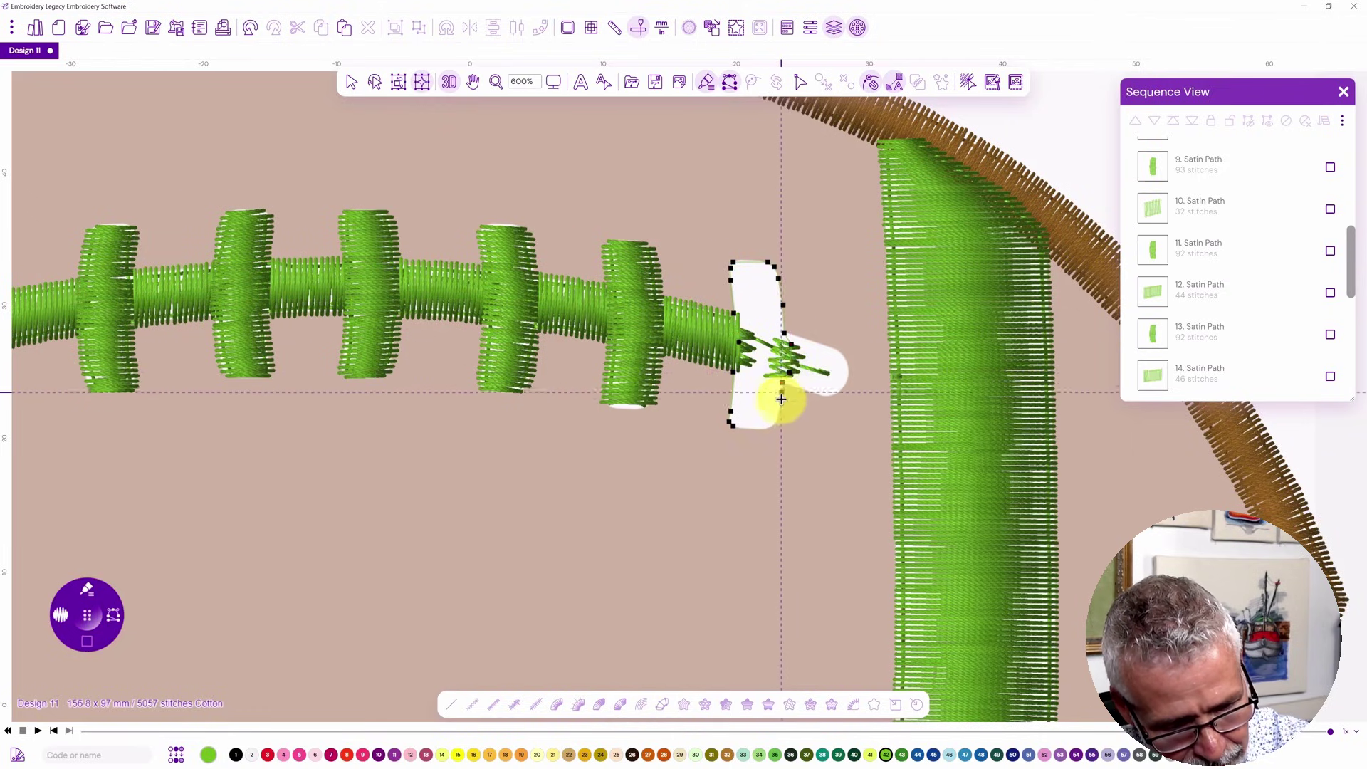
click(781, 398)
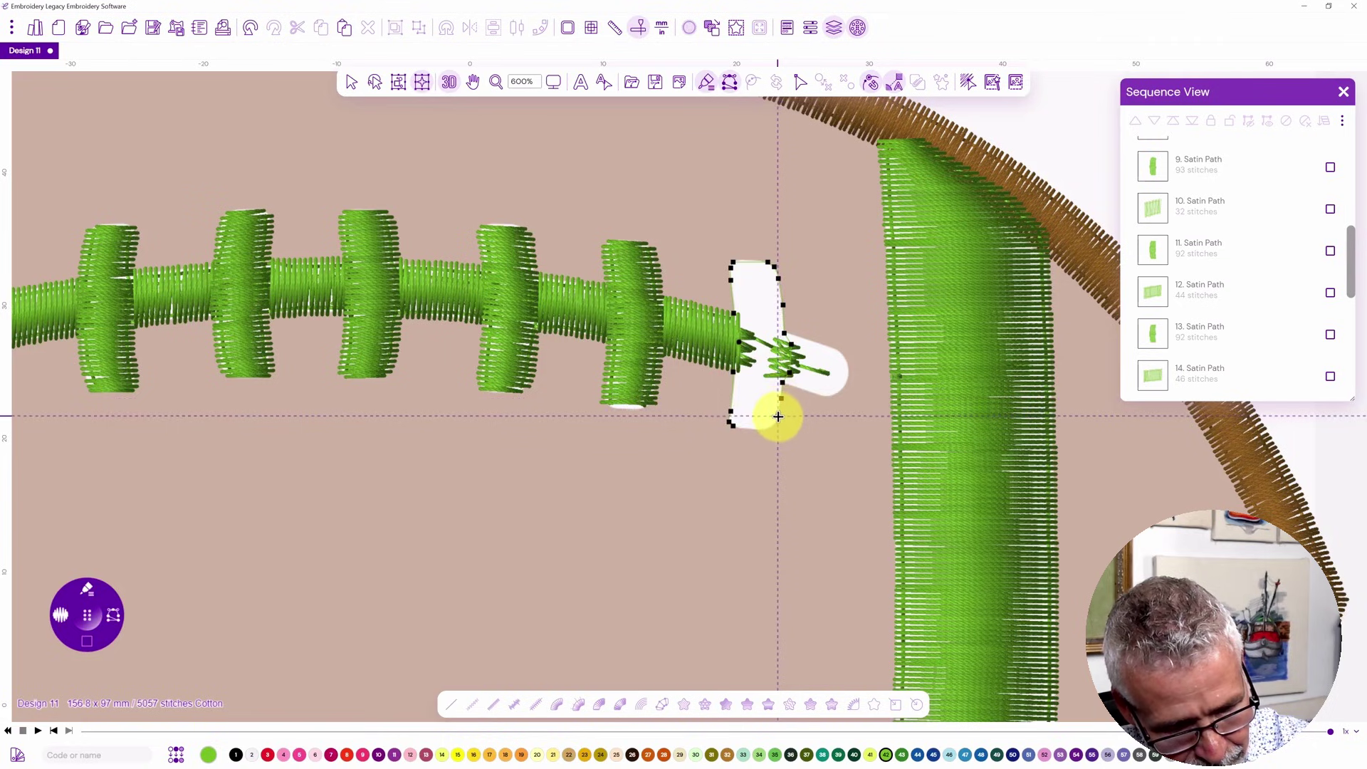
click(771, 426)
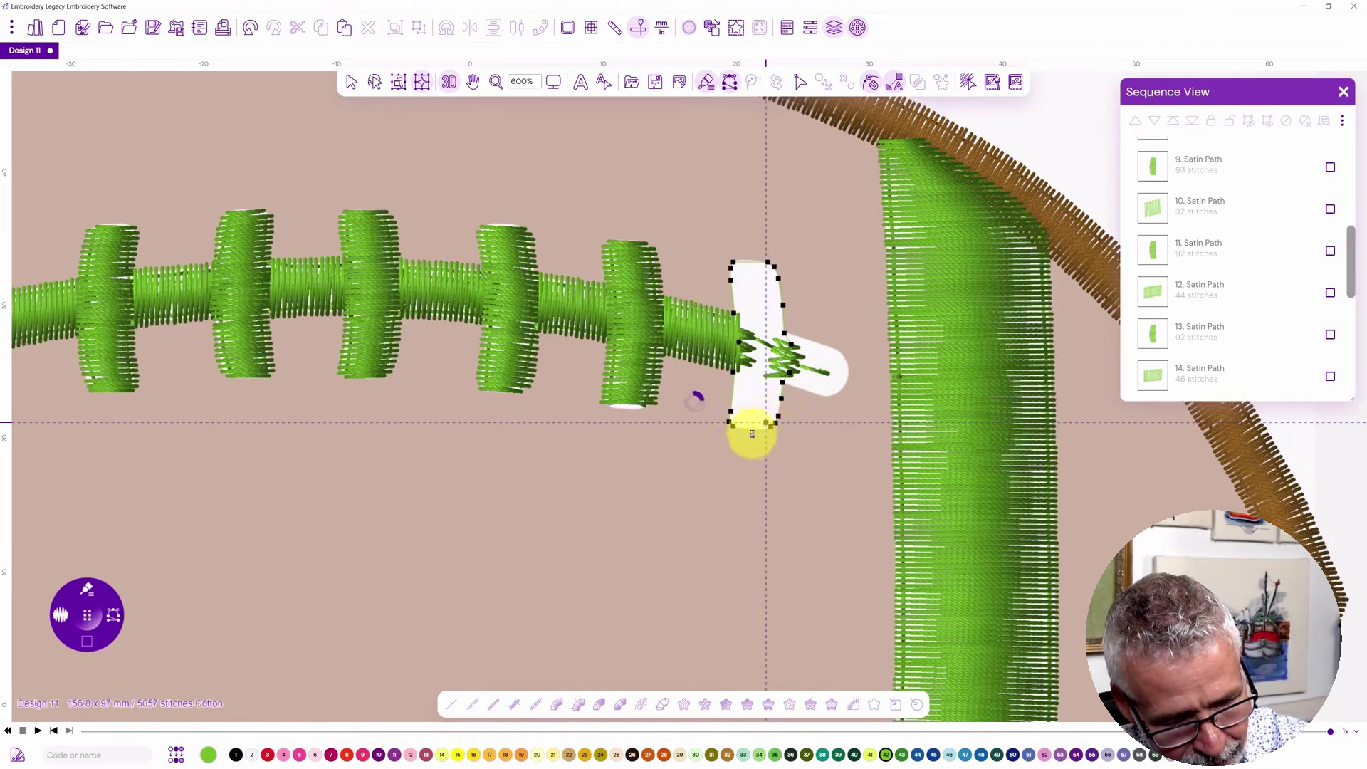
right_click(771, 427)
Add stitch direction lines across the eighth cross lace's lower and upper ends and generate its satin stitches.
click(770, 425)
click(732, 426)
click(766, 269)
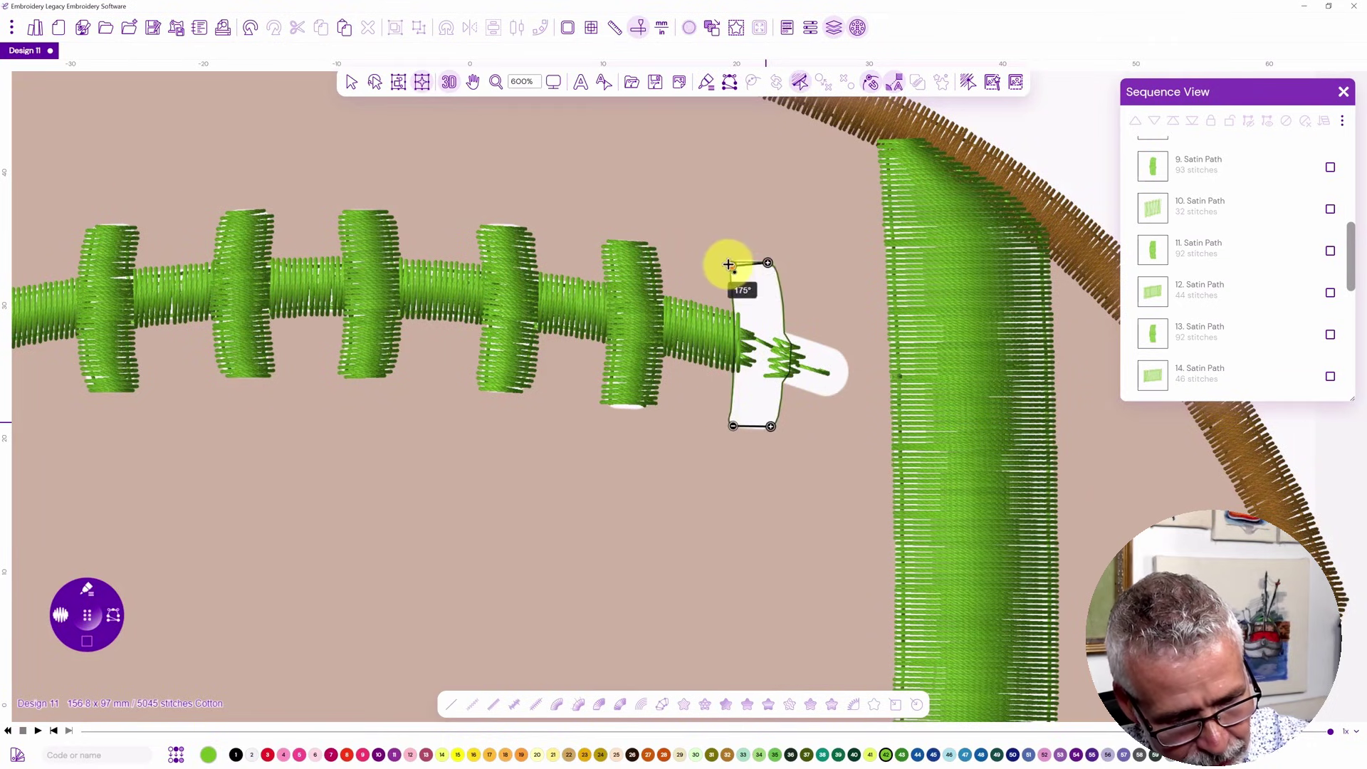
right_click(728, 259)
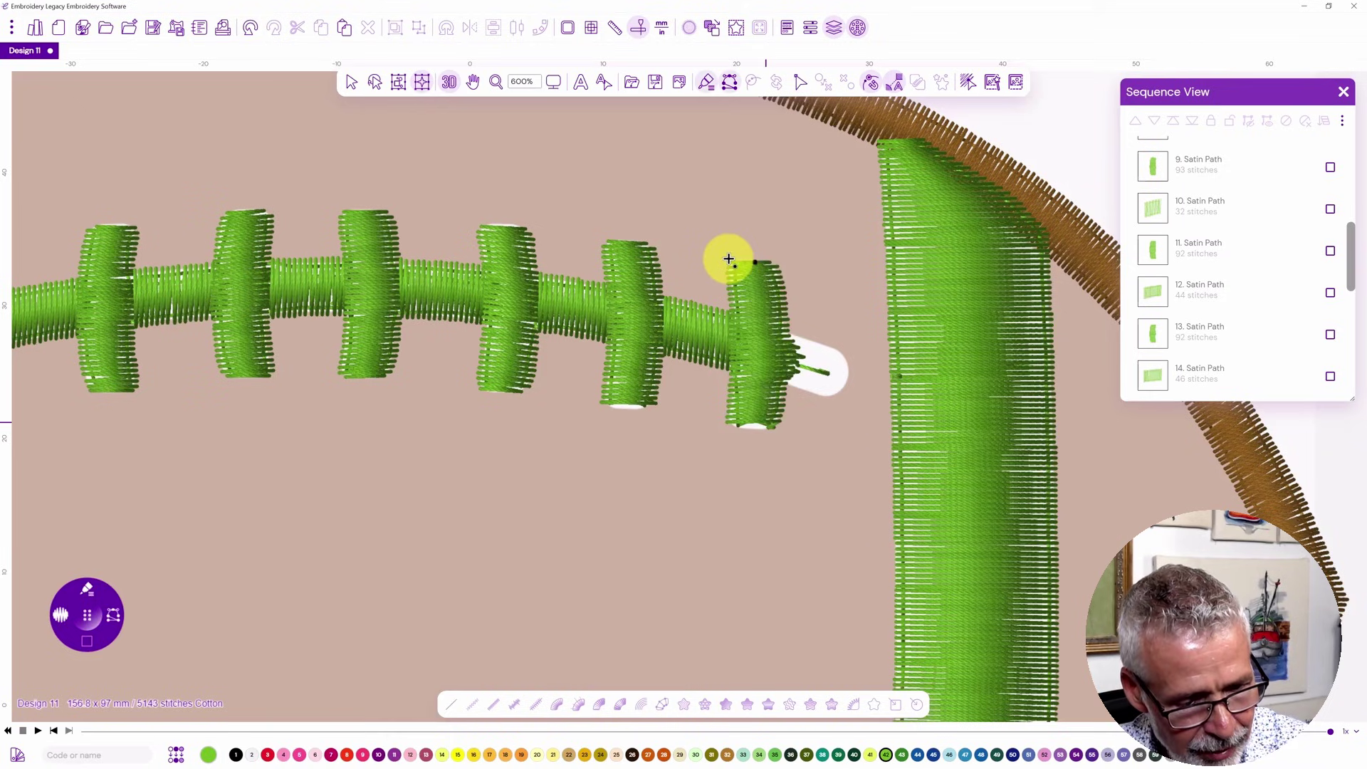
Outline the lacing's rounded right end as a Satin shape with direction lines at both ends, and generate its stitches.
click(788, 333)
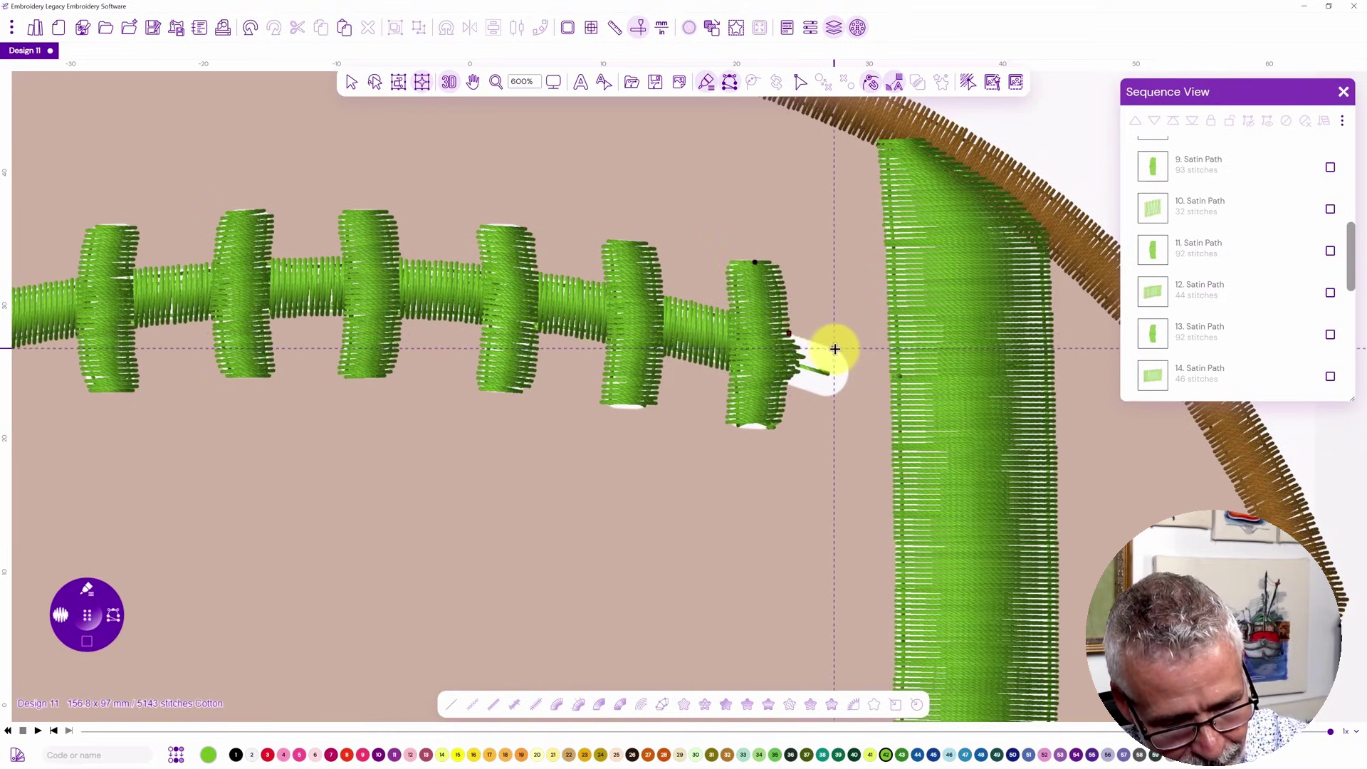
click(848, 367)
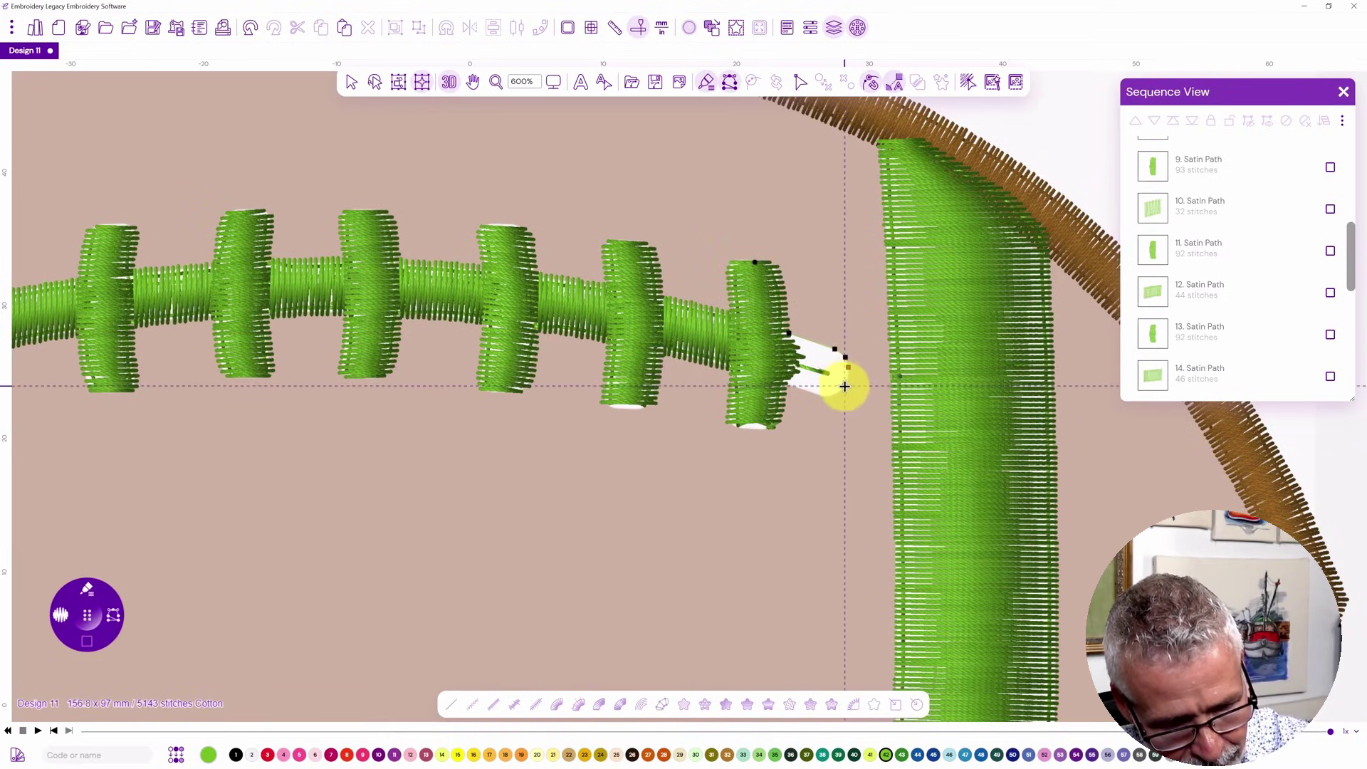
click(844, 385)
click(837, 393)
click(823, 396)
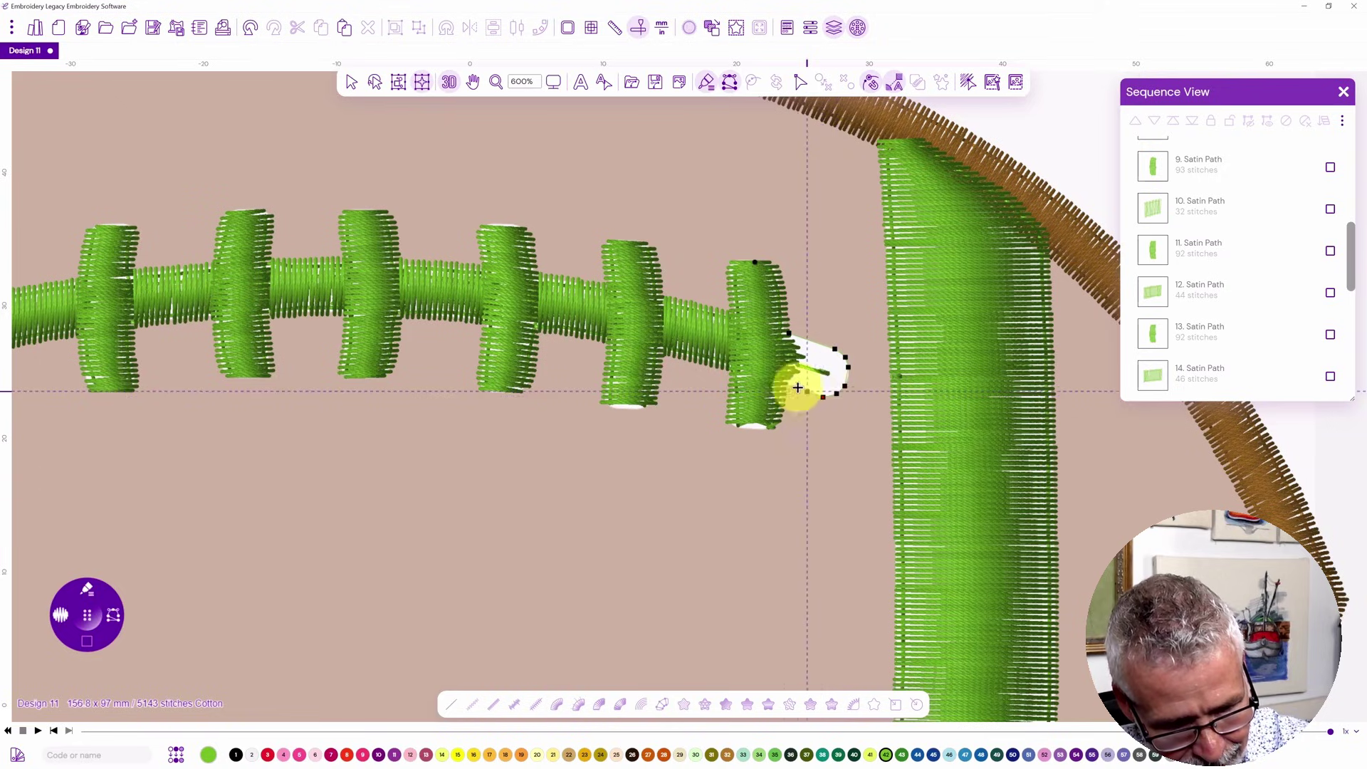
click(788, 332)
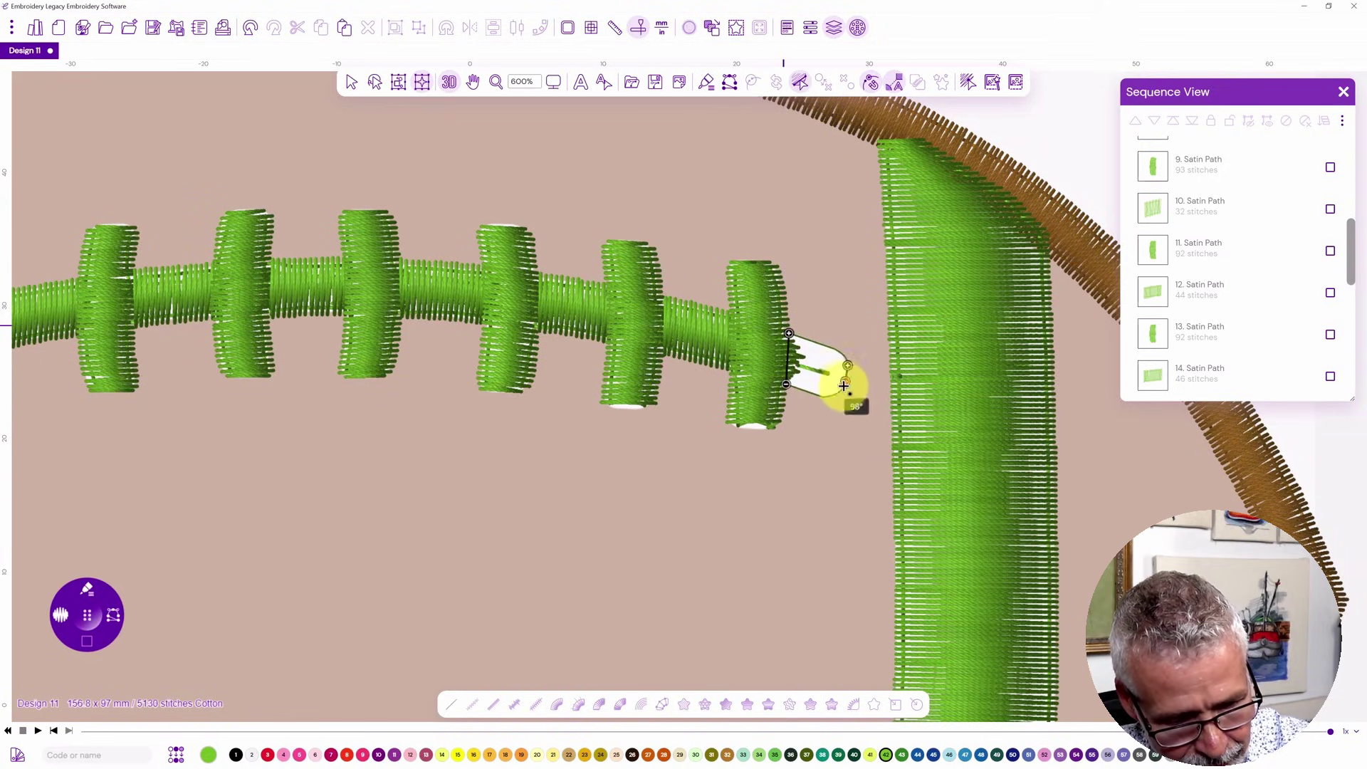
click(847, 394)
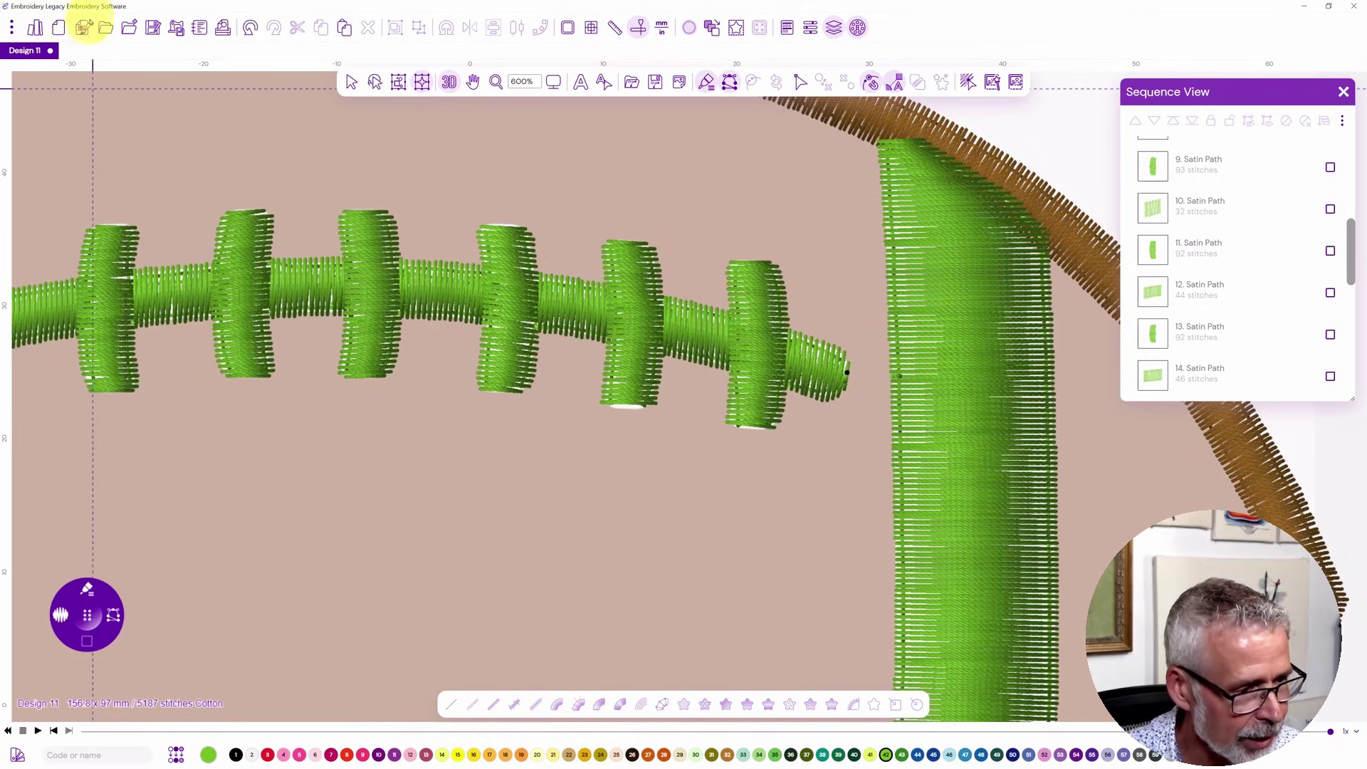
Reshape the lower left corner of the seventh cross lace by adjusting its outline nodes.
click(351, 82)
click(611, 407)
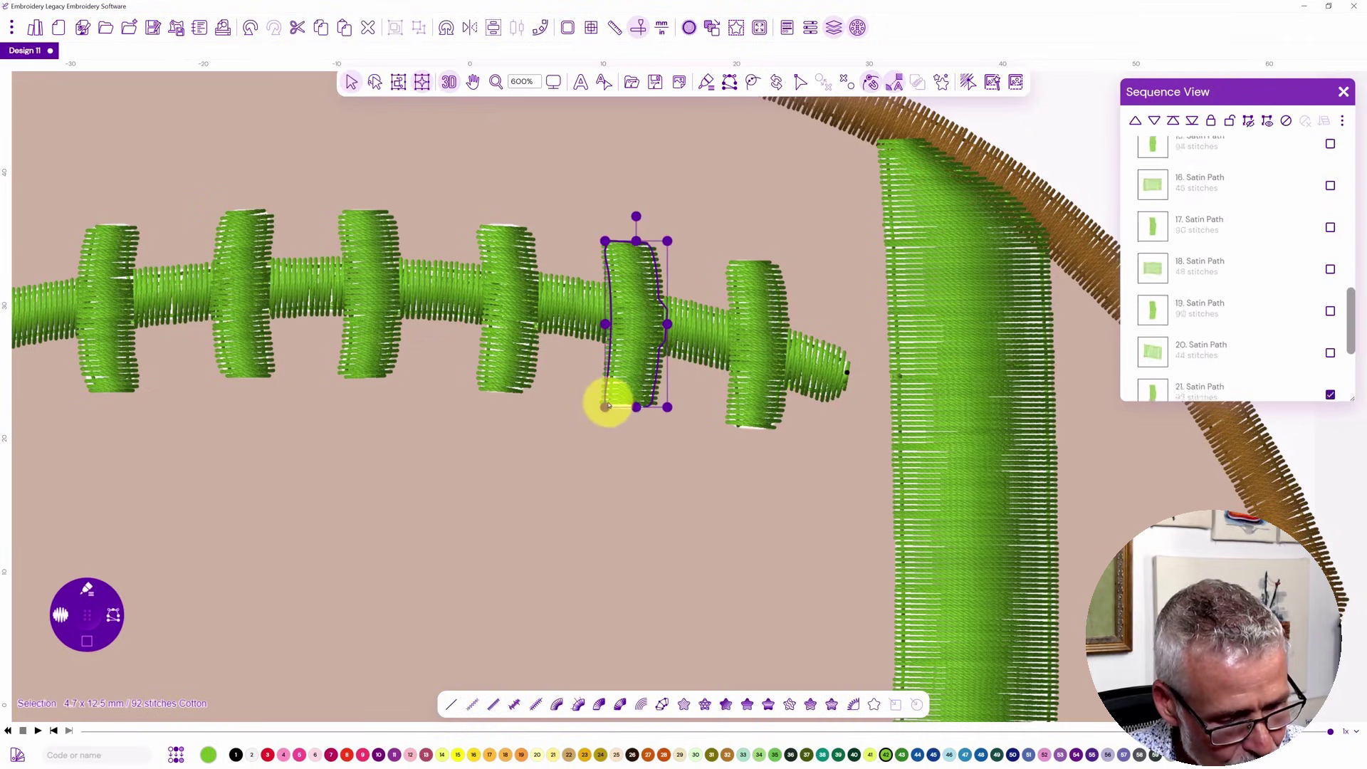
click(88, 589)
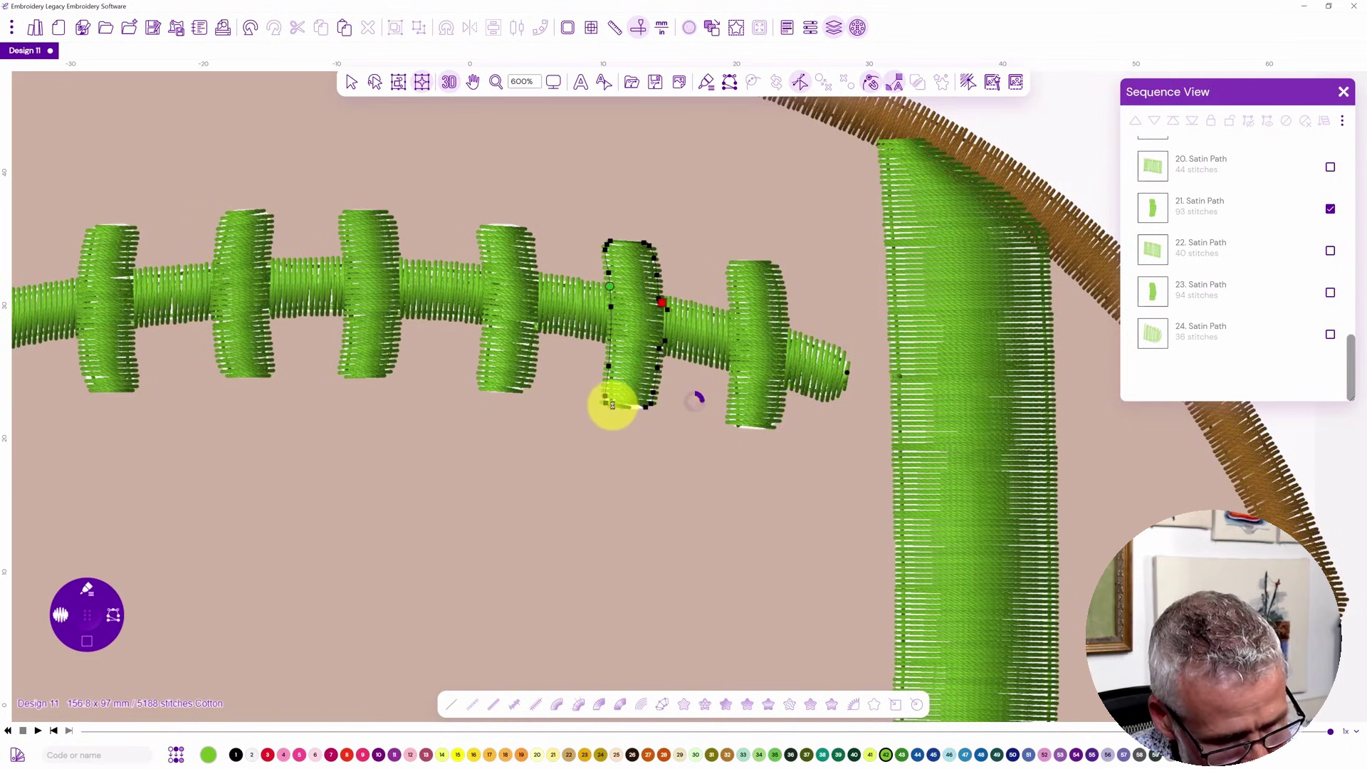
click(604, 375)
click(628, 135)
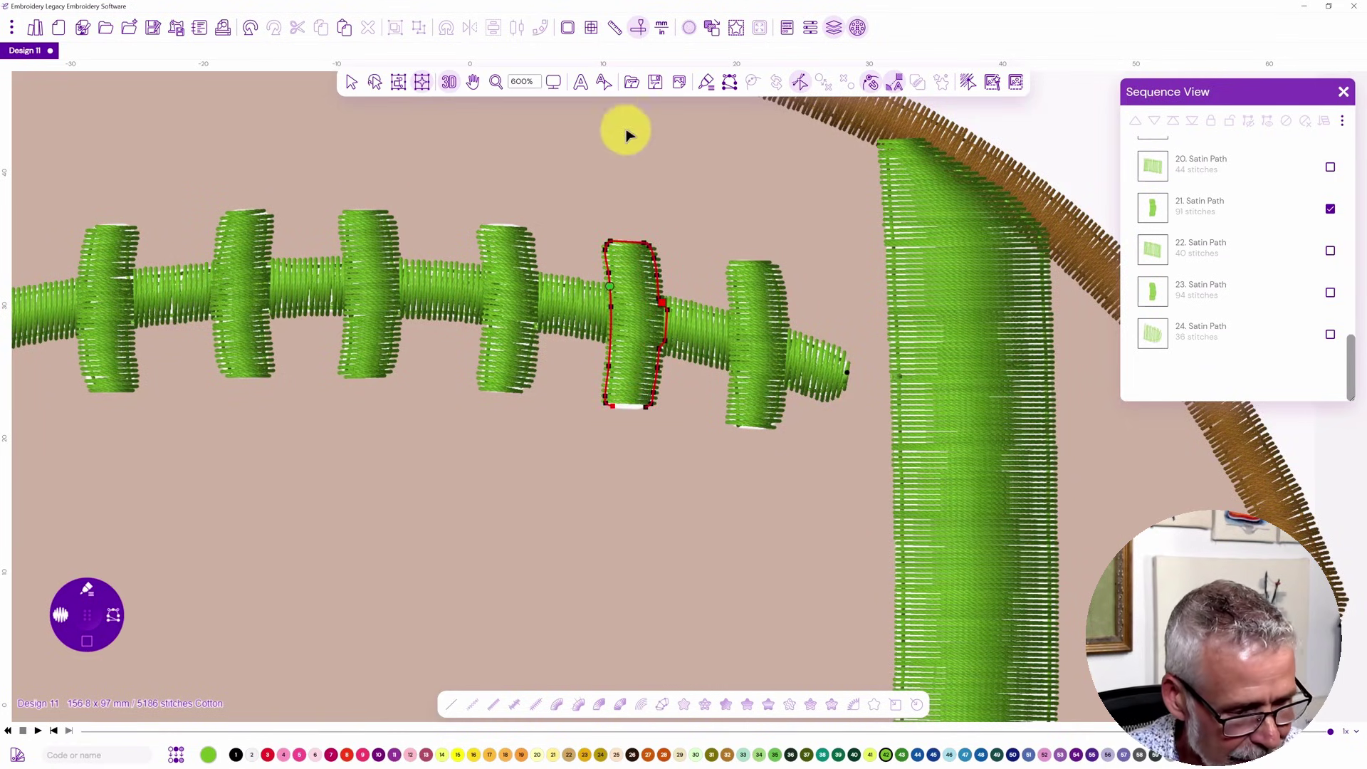
click(406, 182)
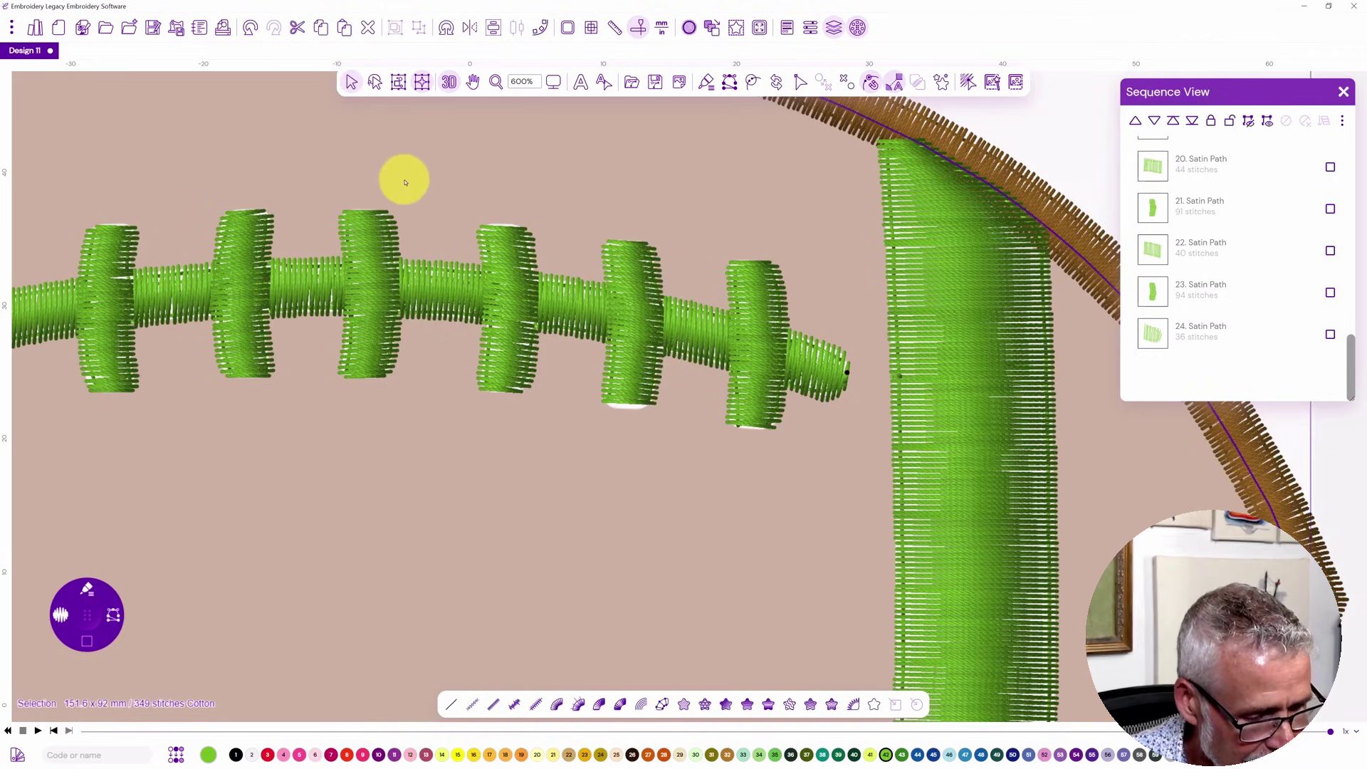
Recolor all Lime Green stripe and lacing objects to Brother 1 White and move them before the Light Brown border in the sequence.
scroll(733, 298, down, 4)
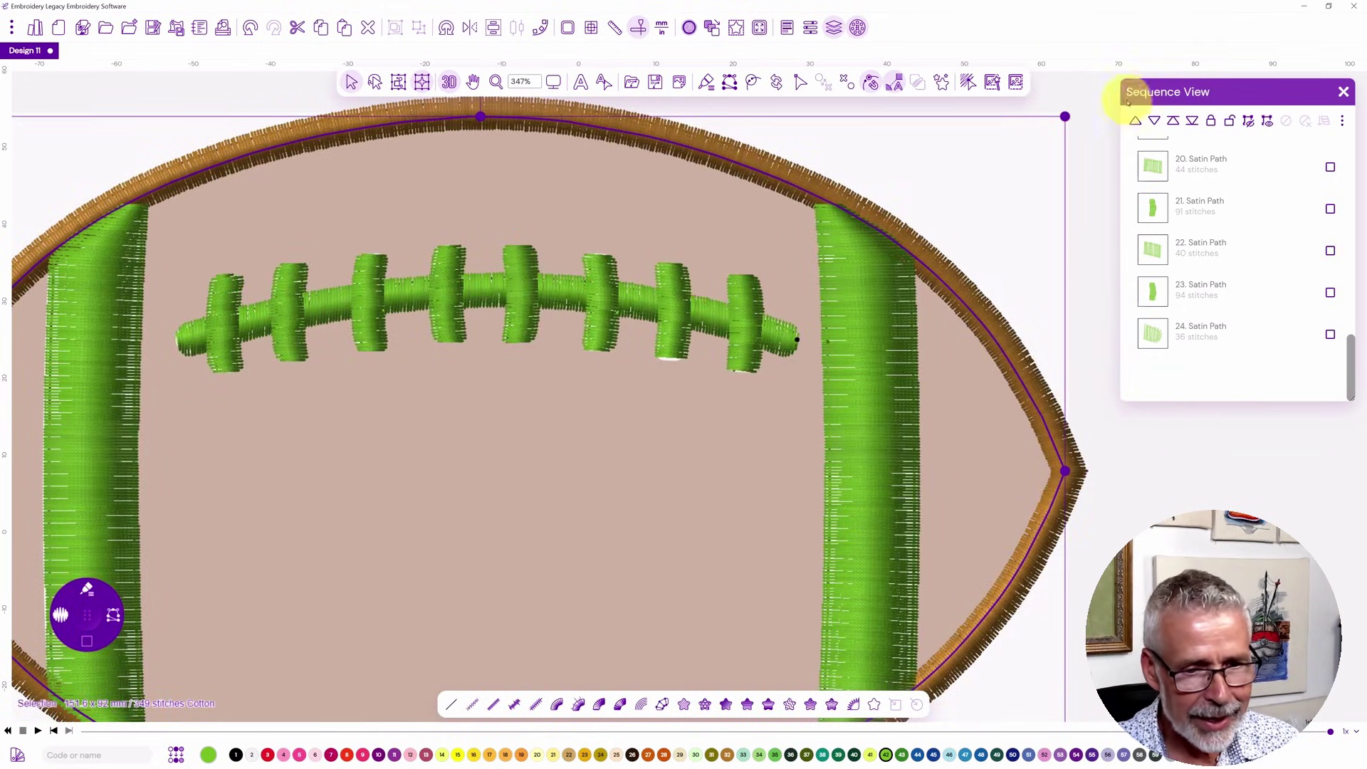
click(1094, 147)
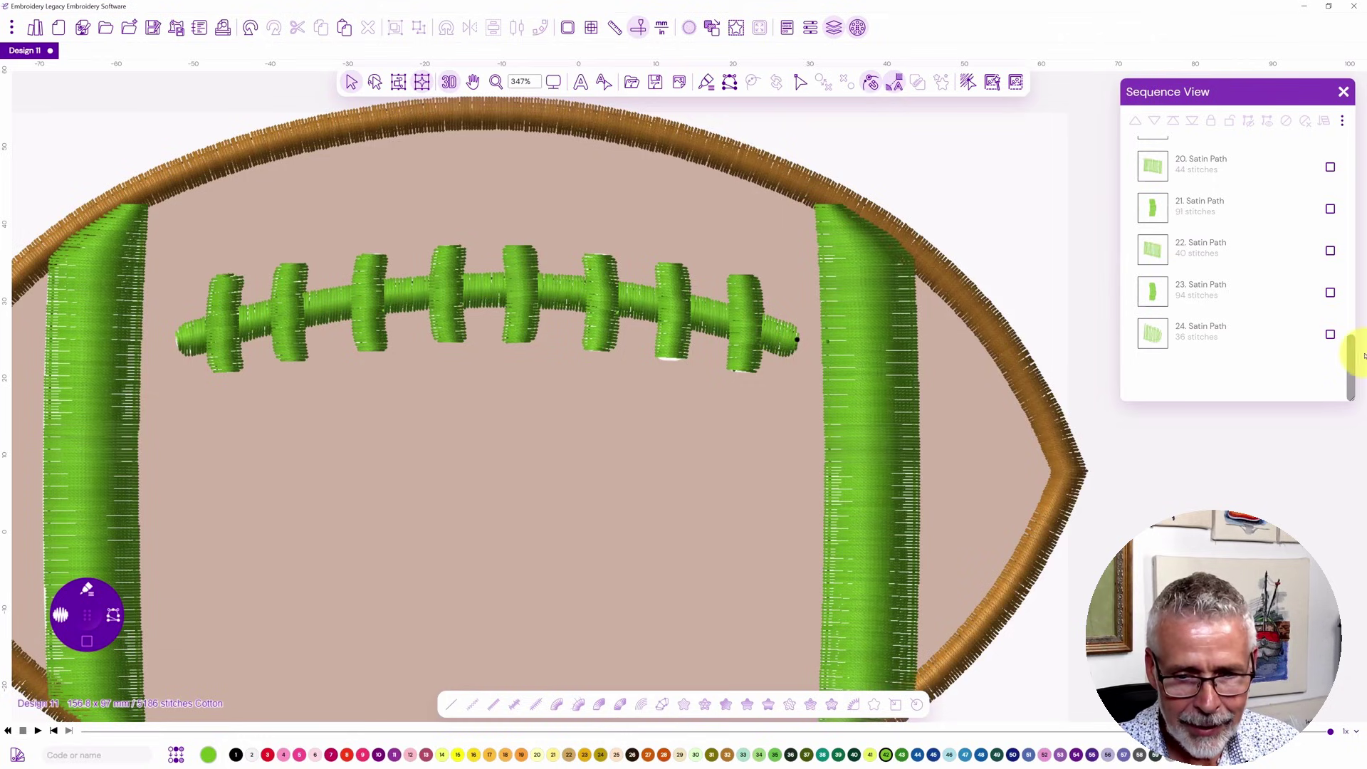
drag(1350, 360, 1359, 171)
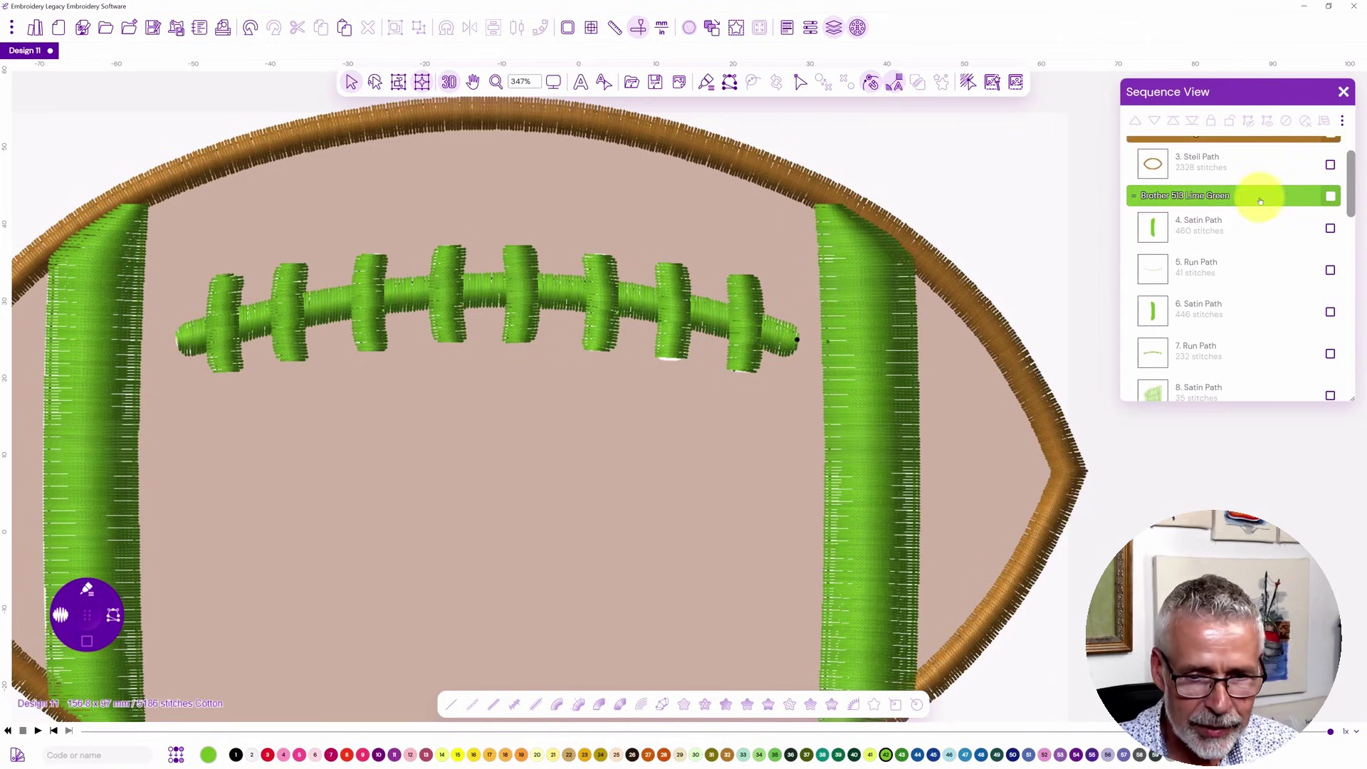
click(1331, 197)
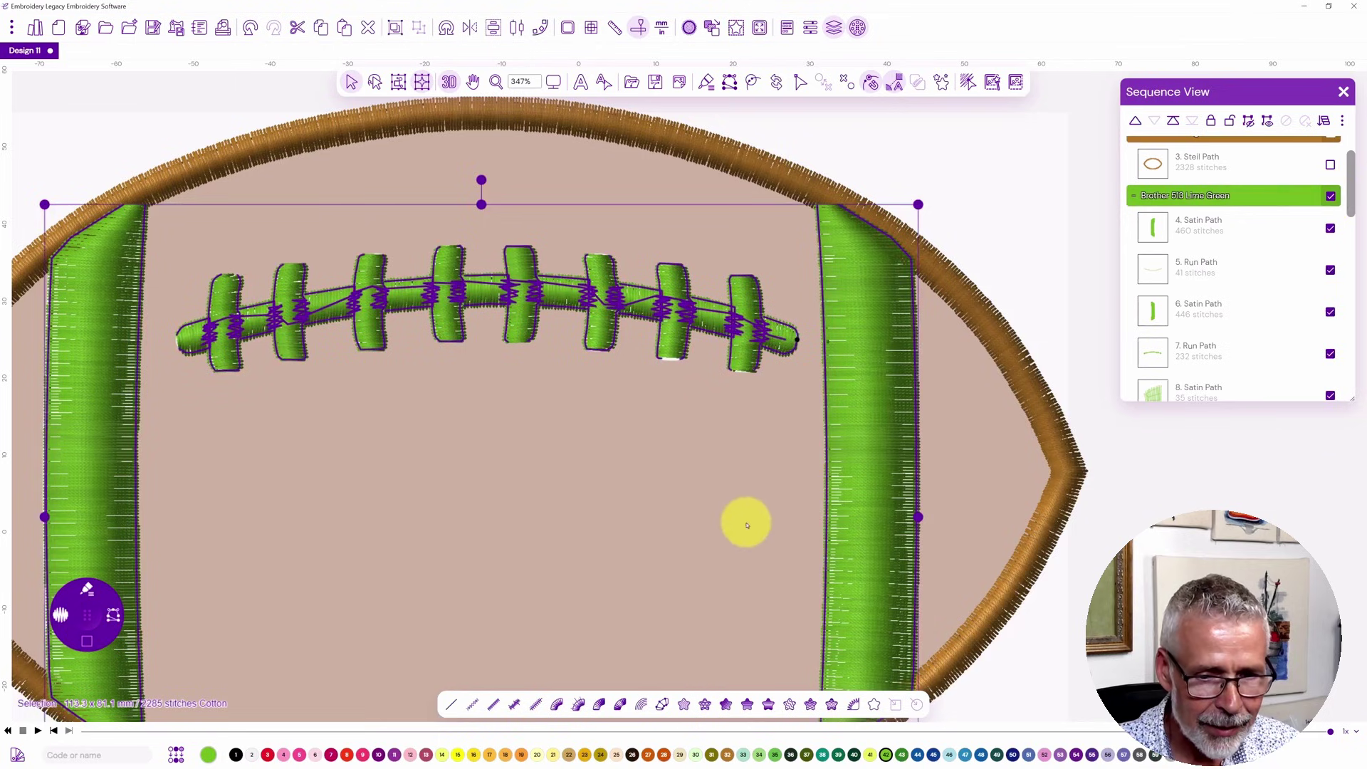
click(252, 754)
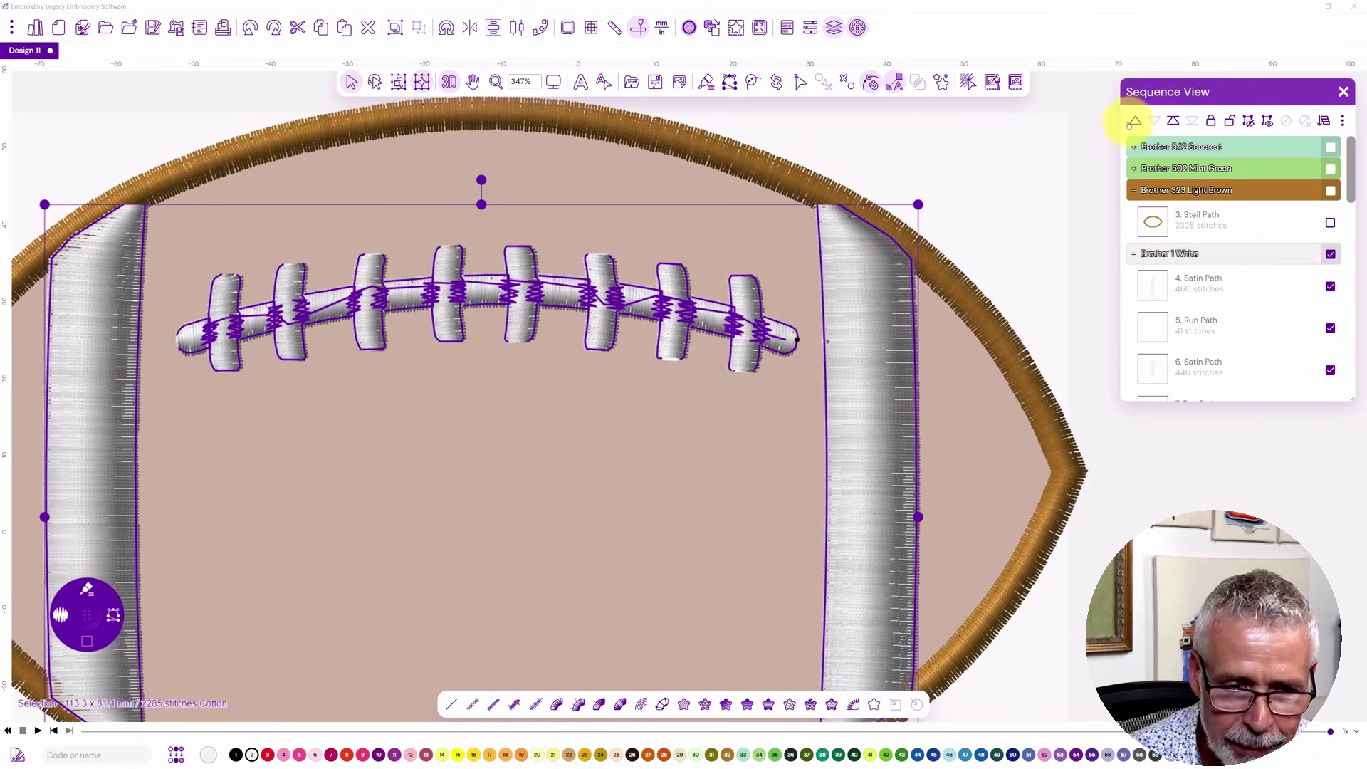
click(1135, 119)
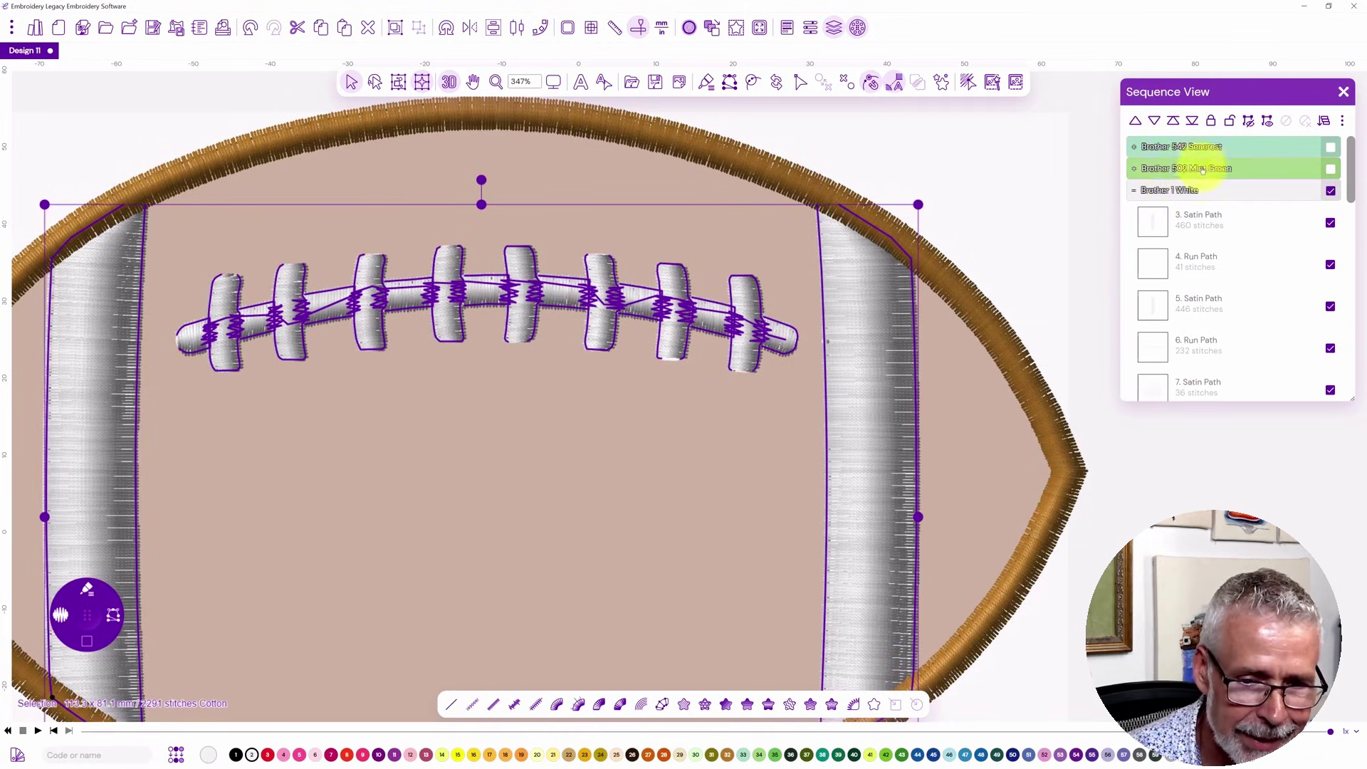
click(1330, 190)
Recolor the Mint Green football outline run to Brother 1 White and show its nodes.
click(1330, 168)
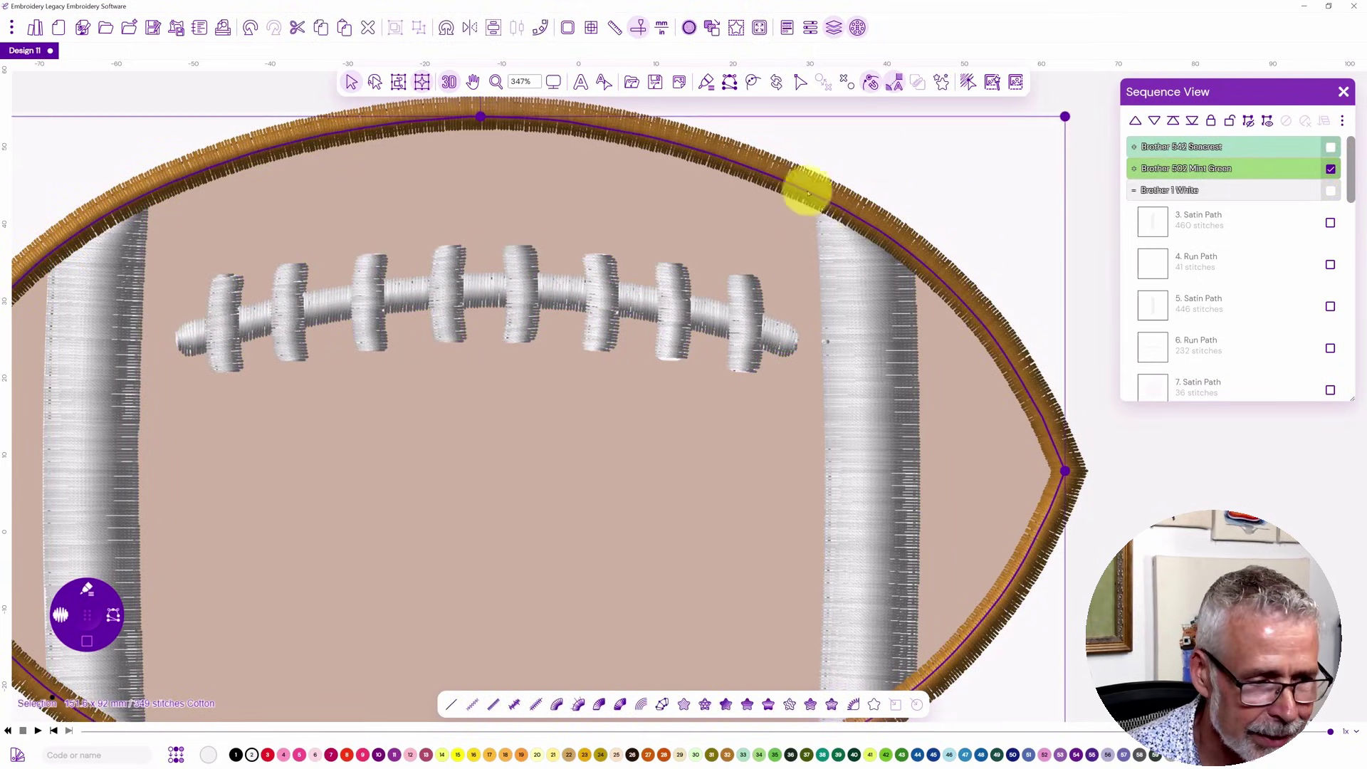
click(52, 89)
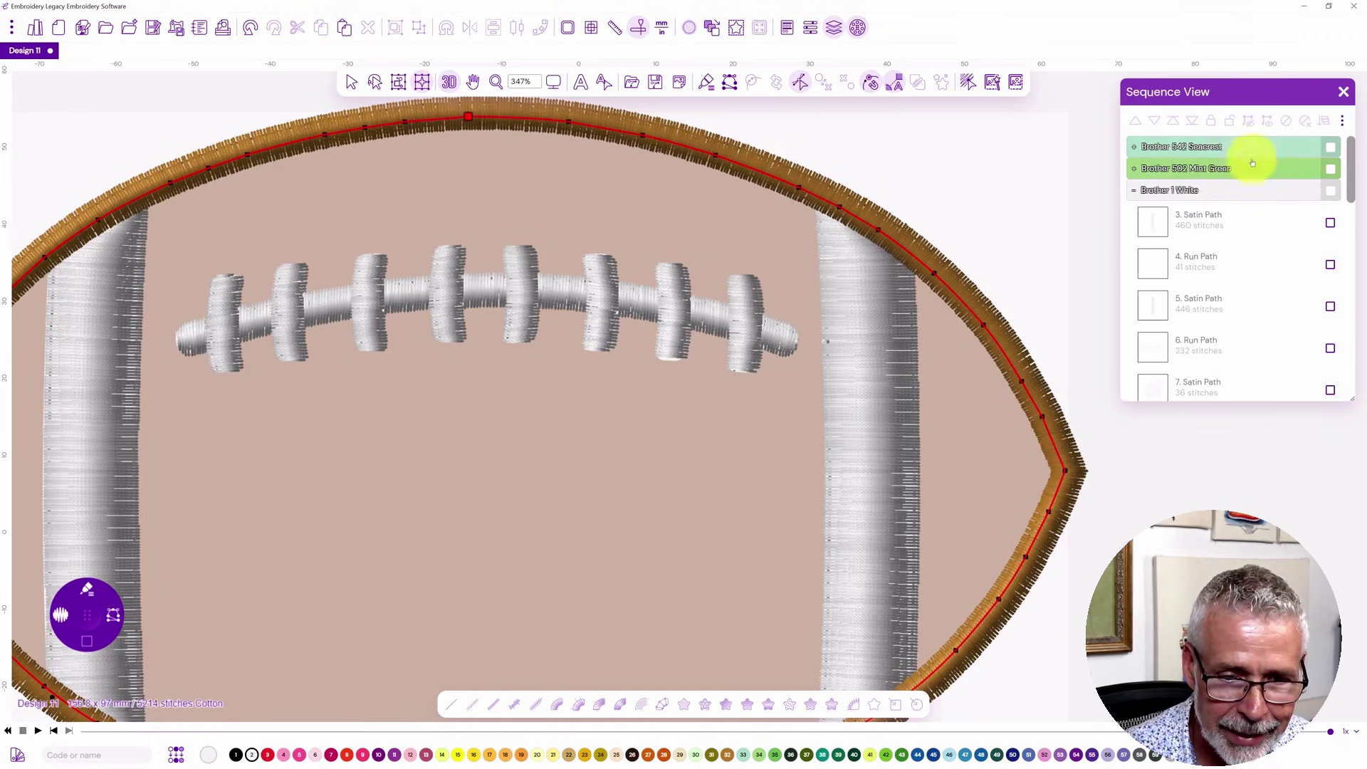
click(1330, 169)
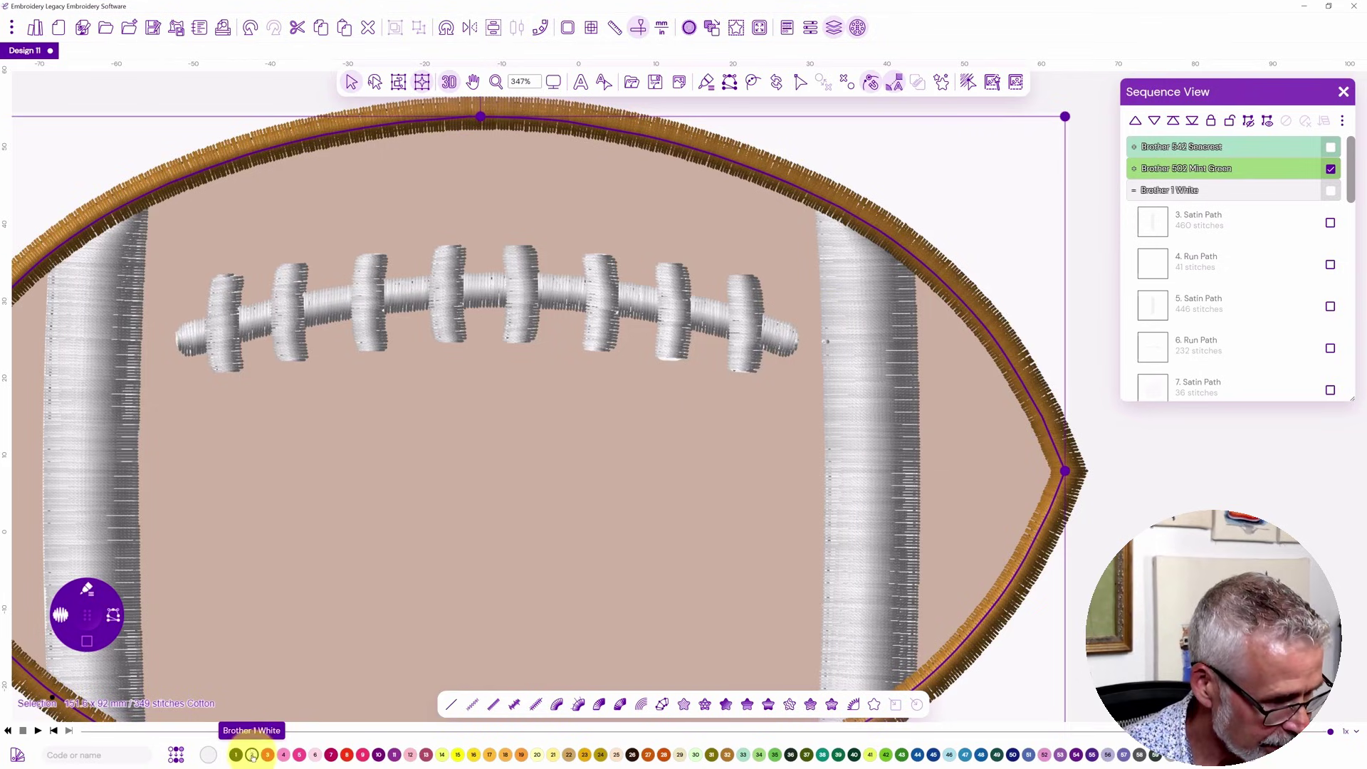
click(252, 755)
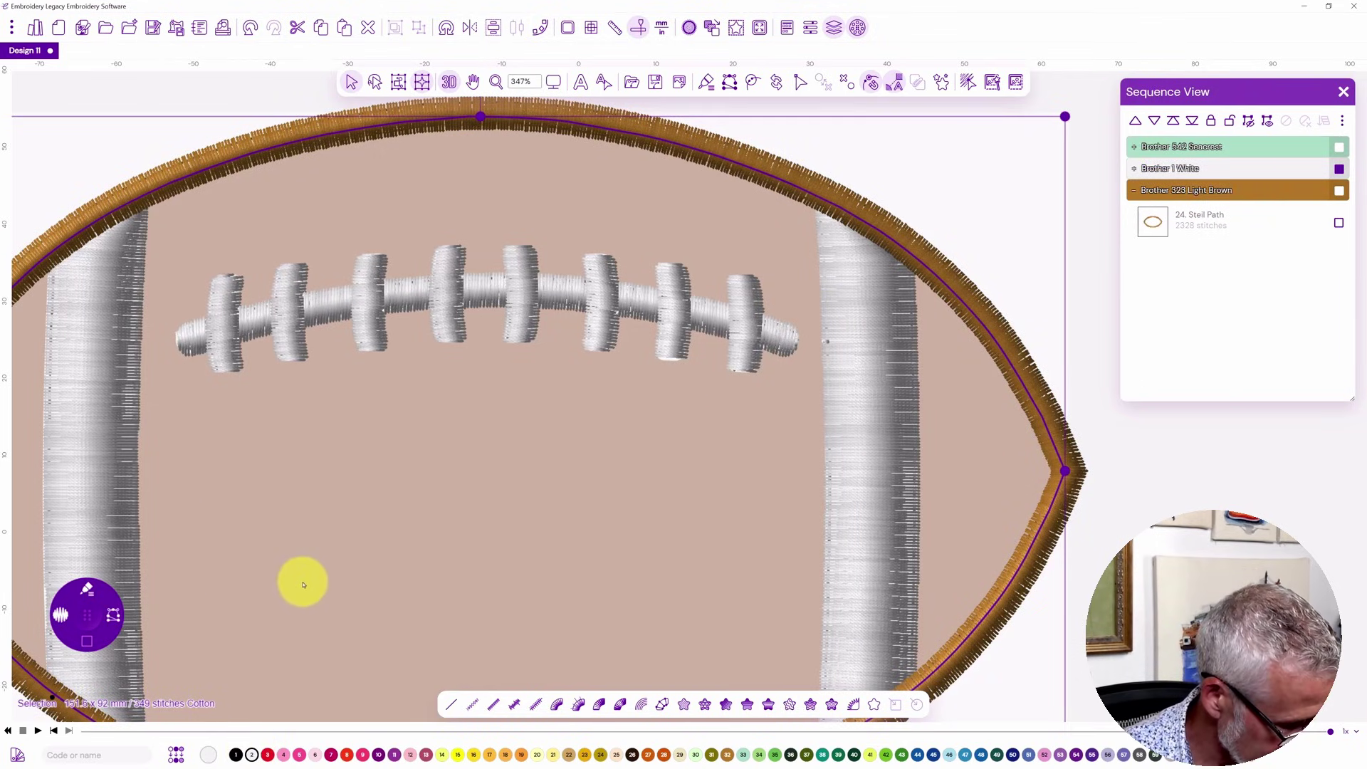
key(F10)
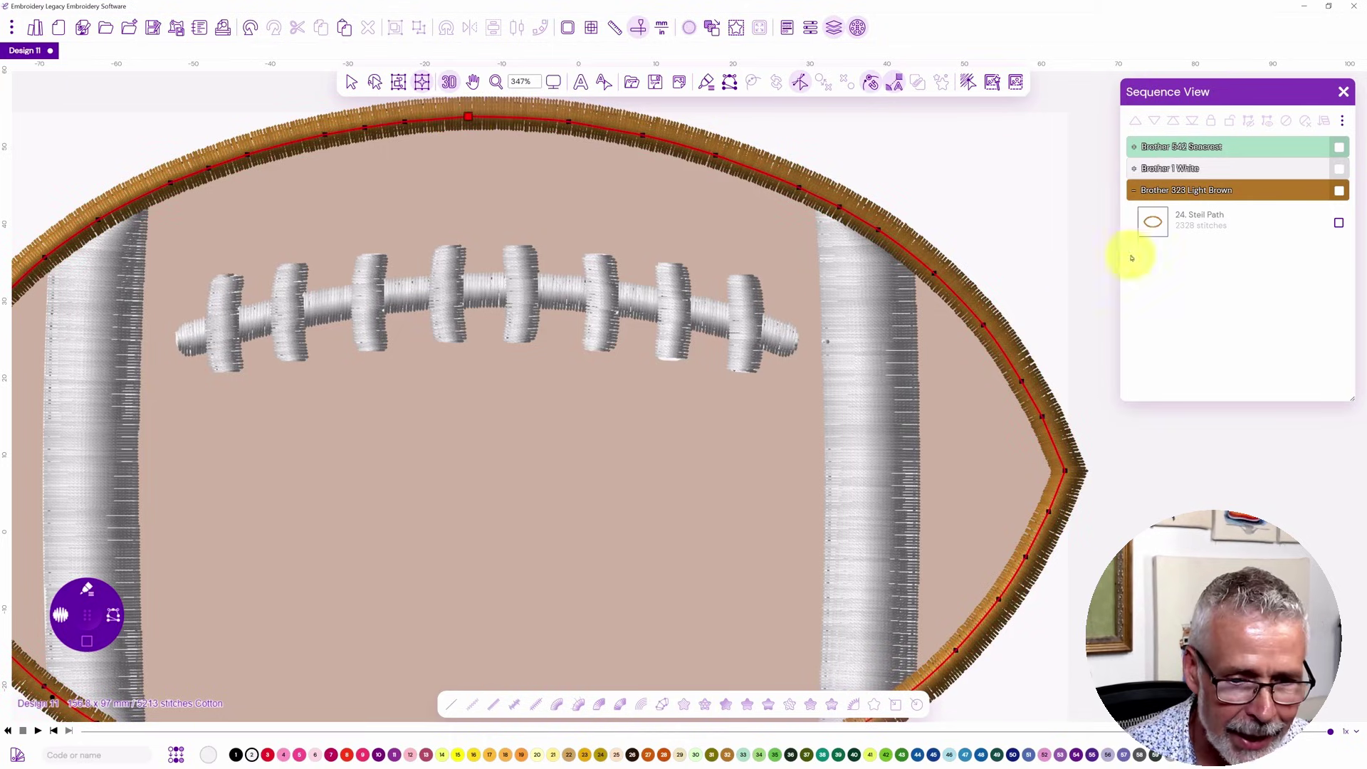
Set the left satin stripe's start point at the upper corner of its inner edge.
click(1133, 169)
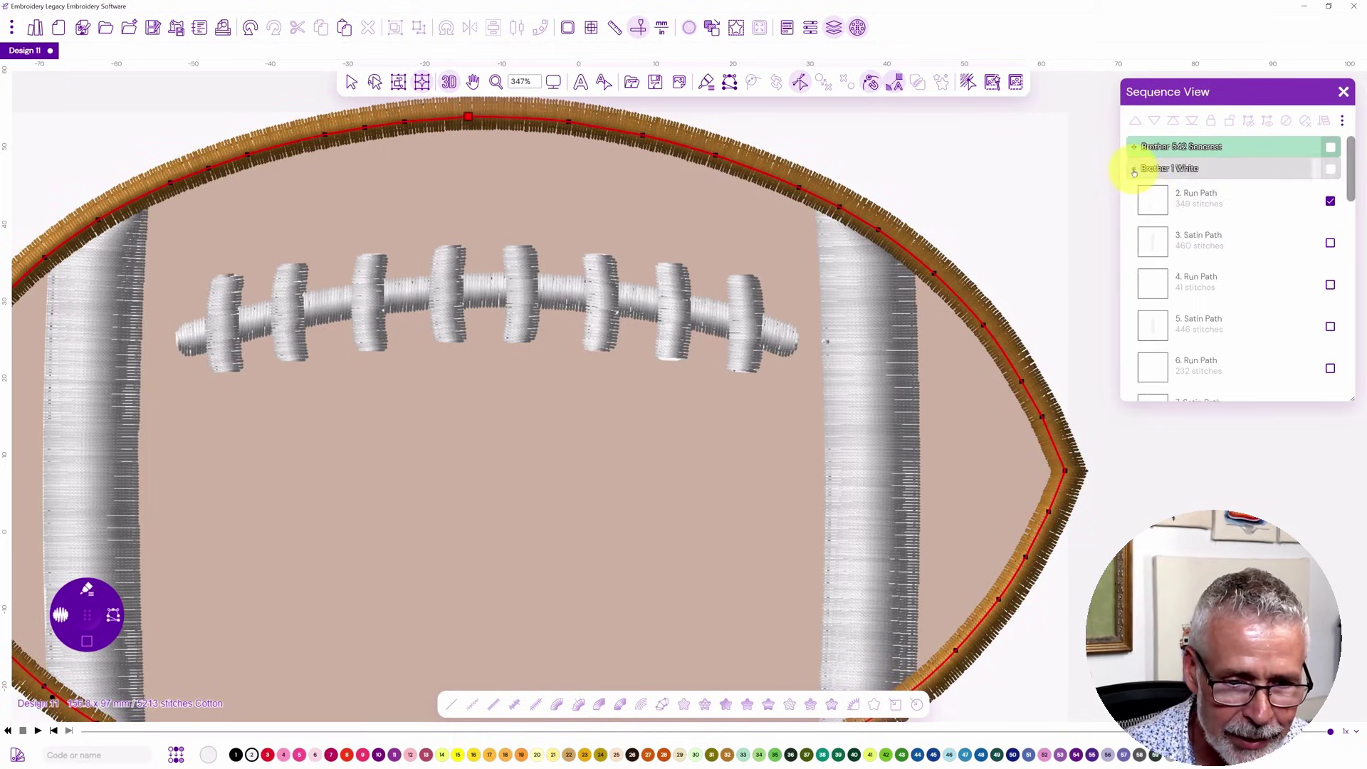
click(1149, 240)
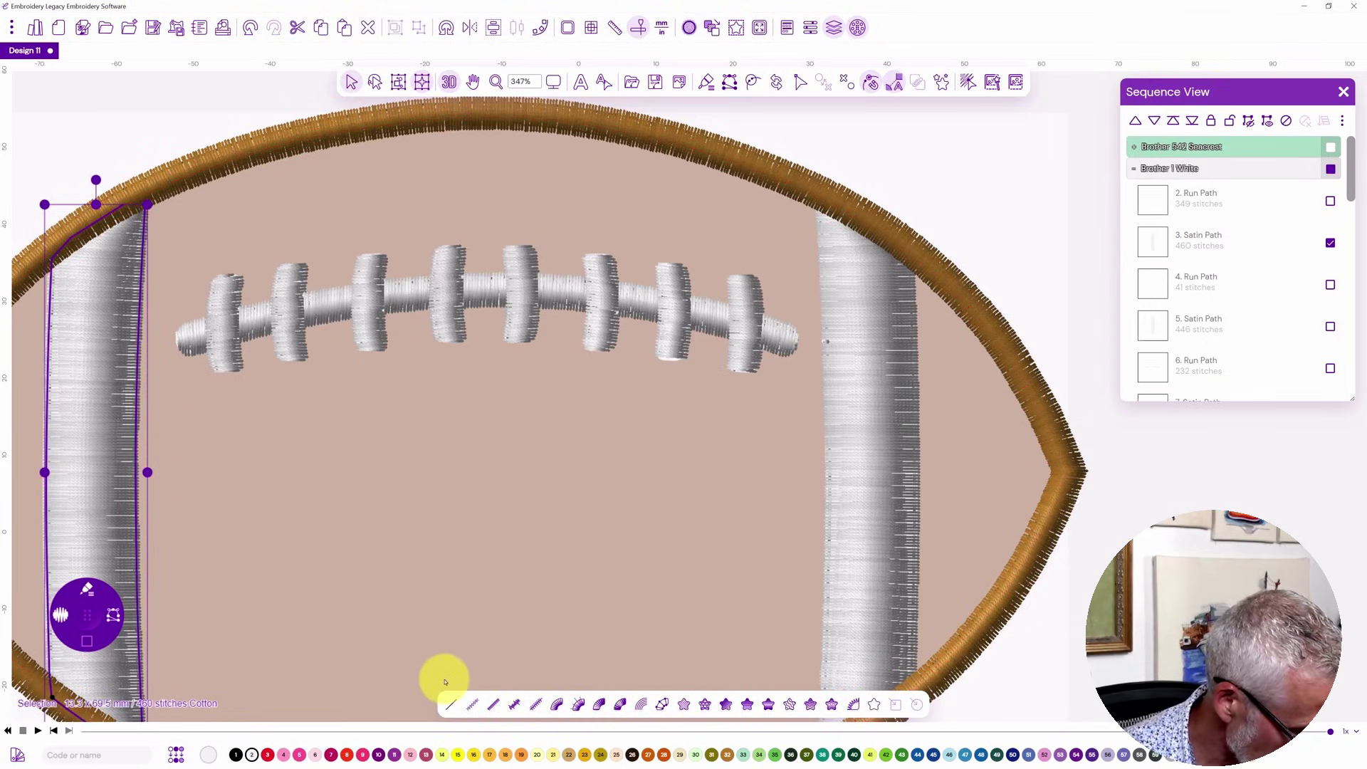
key(h)
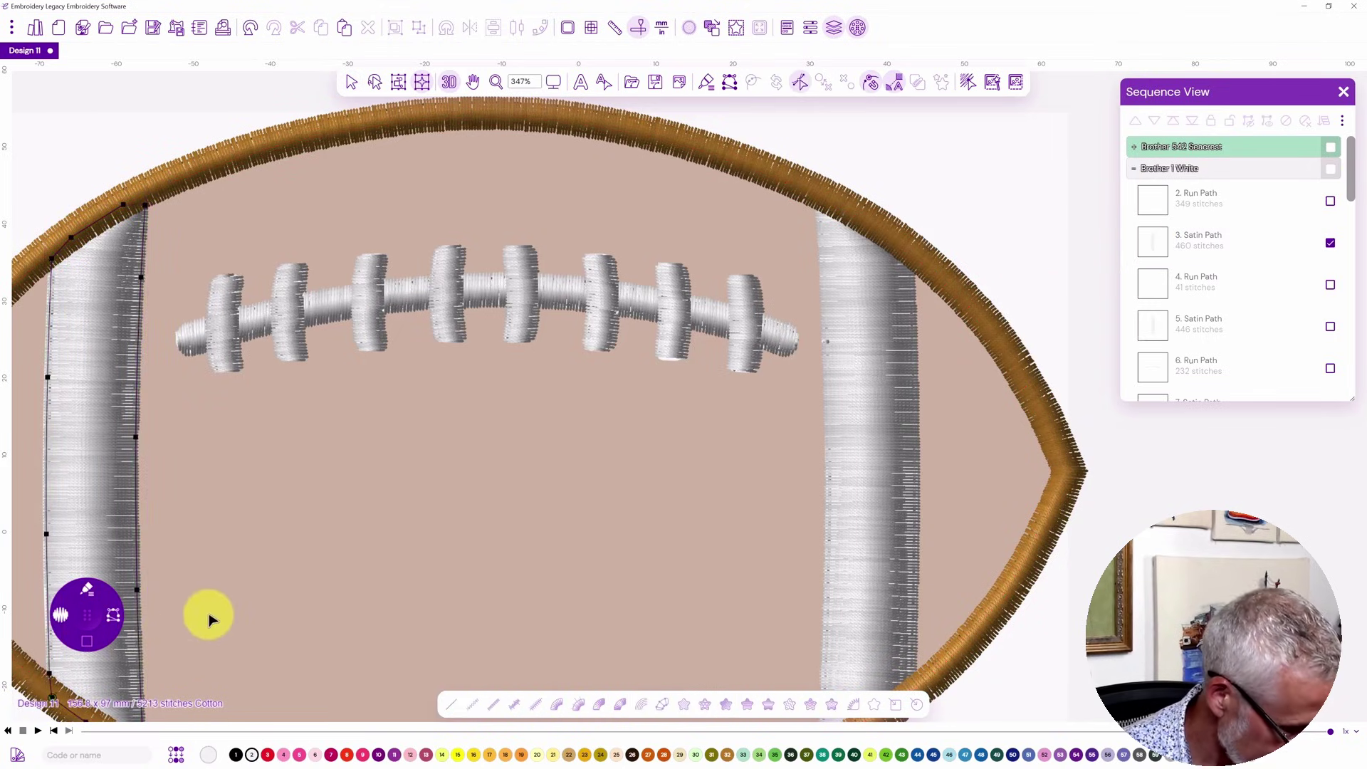
key(space)
drag(193, 581, 281, 562)
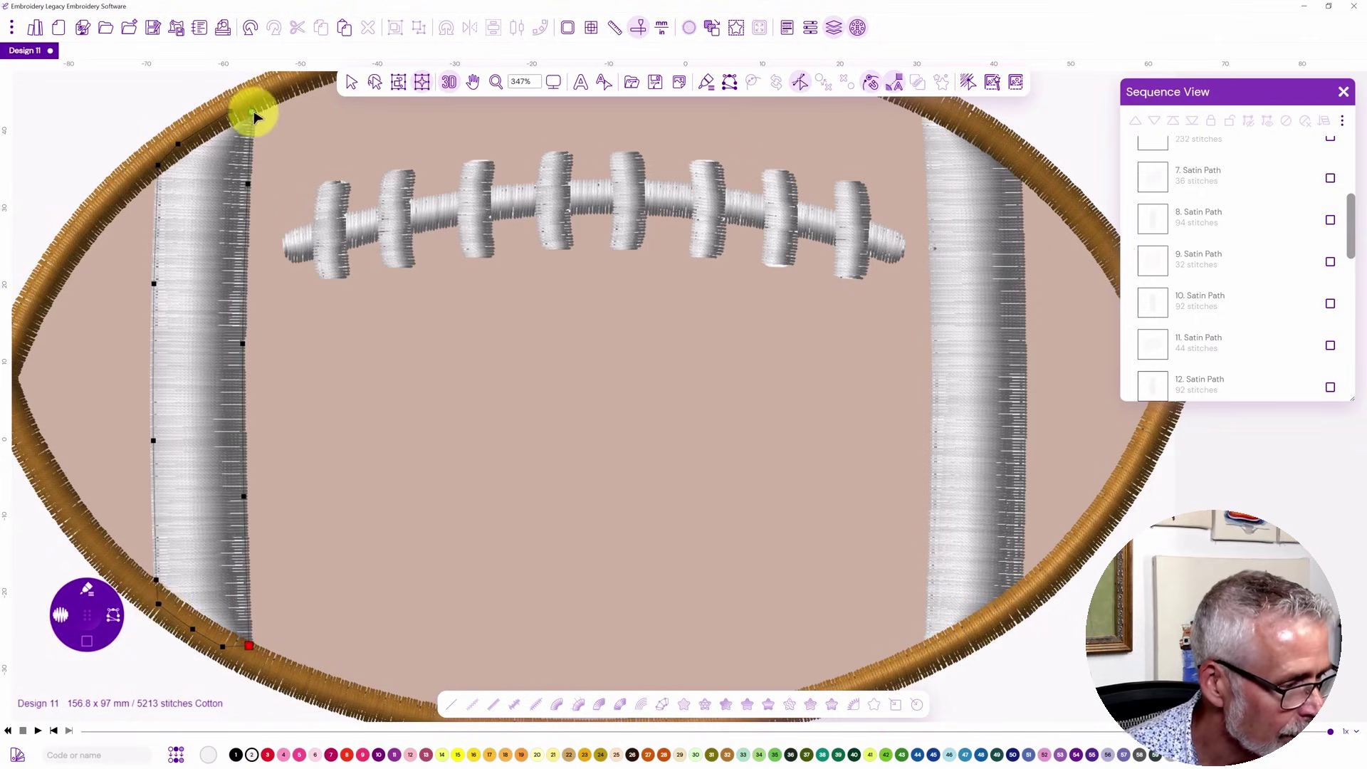
click(253, 112)
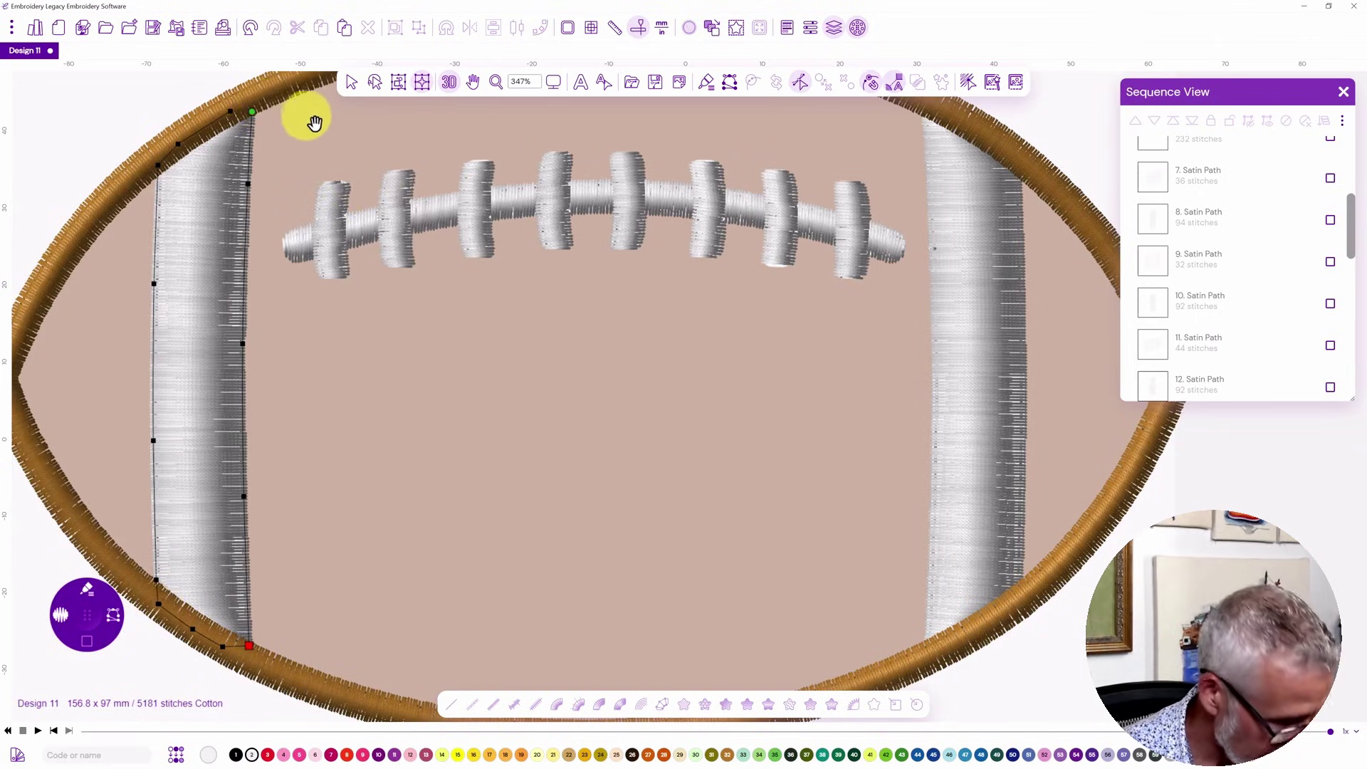
drag(302, 116, 242, 423)
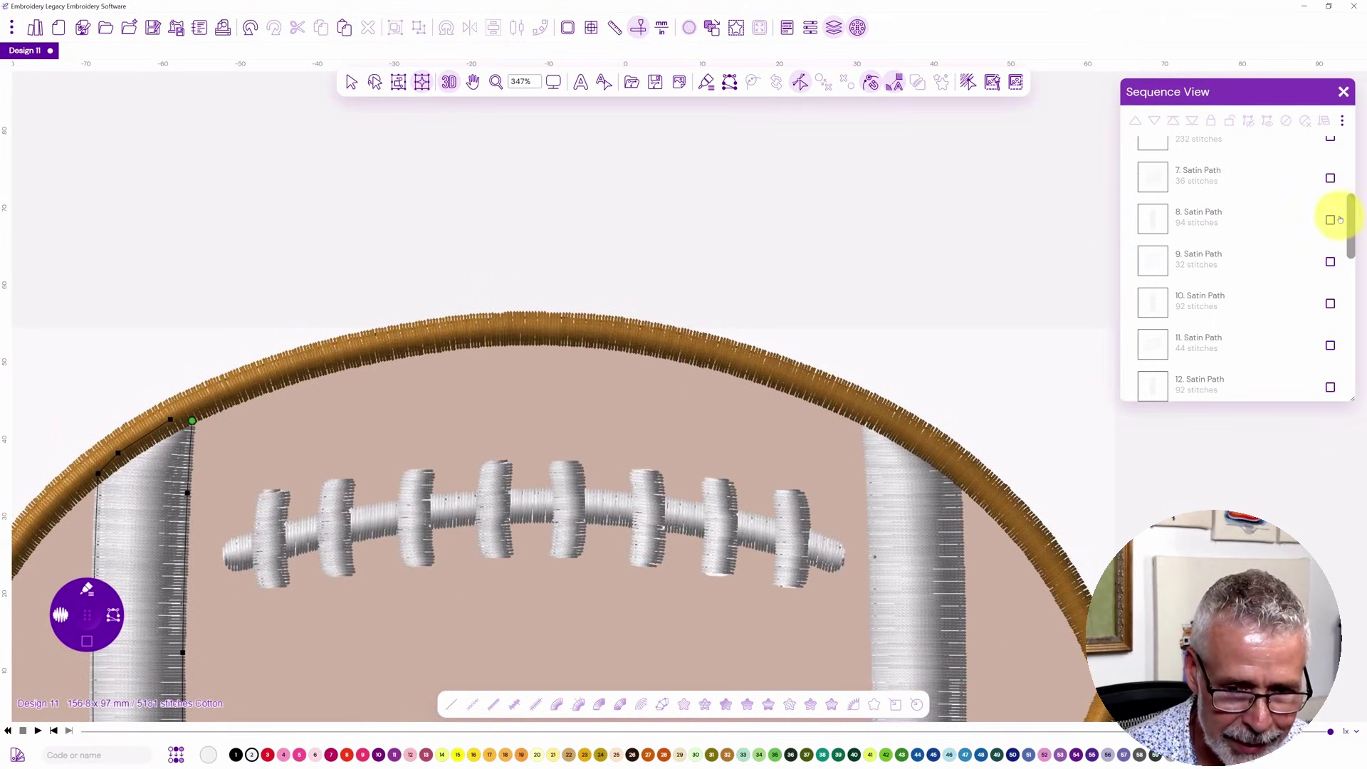
Select the white football outline run and set new objects to digitize directly after it in the sequence.
drag(1351, 214, 1346, 144)
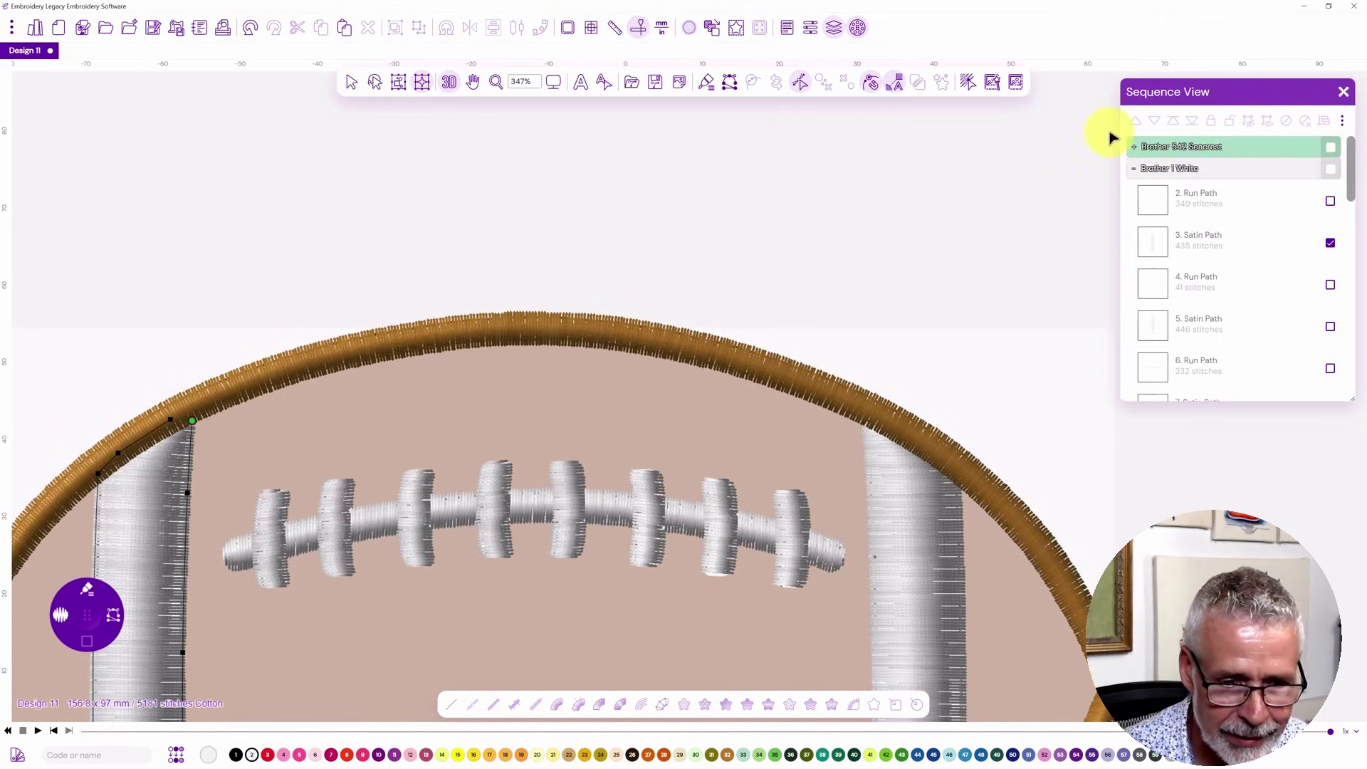
click(1331, 245)
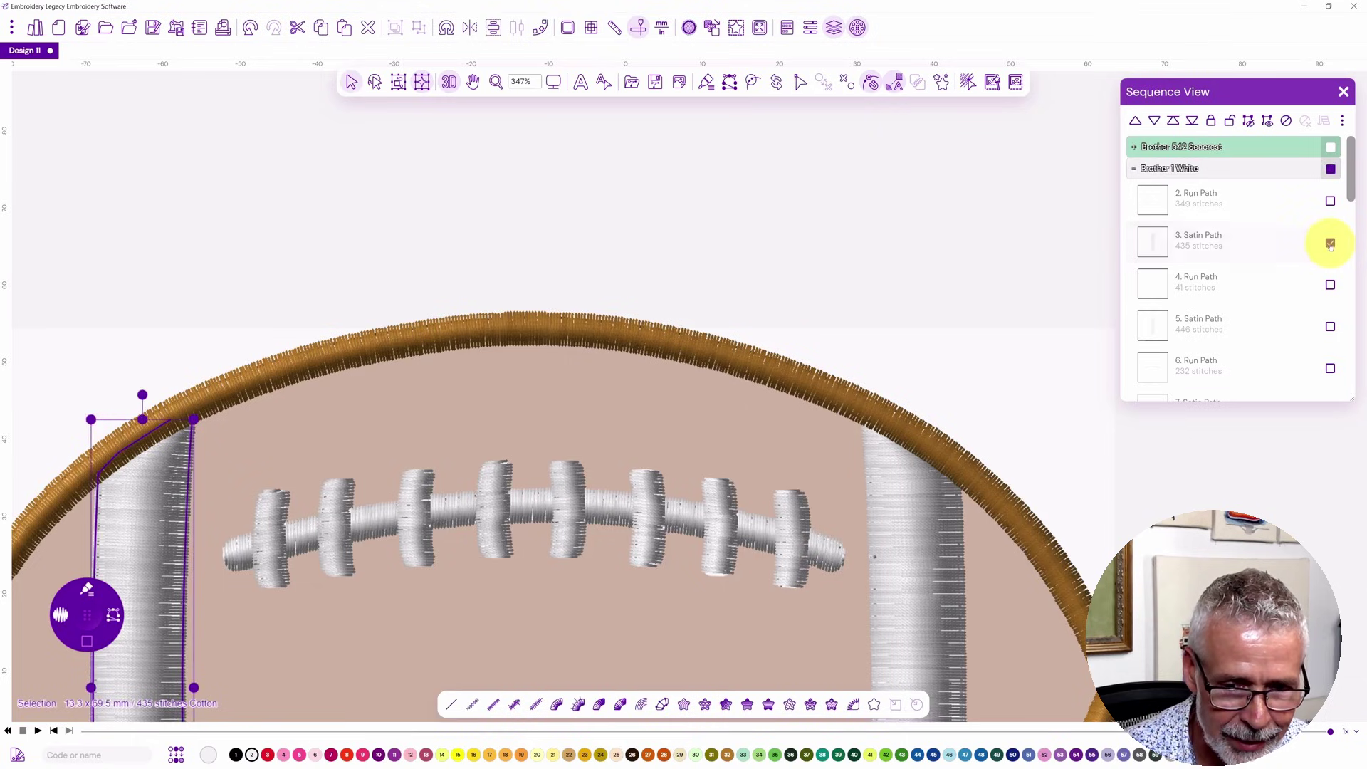
click(1329, 244)
click(1330, 202)
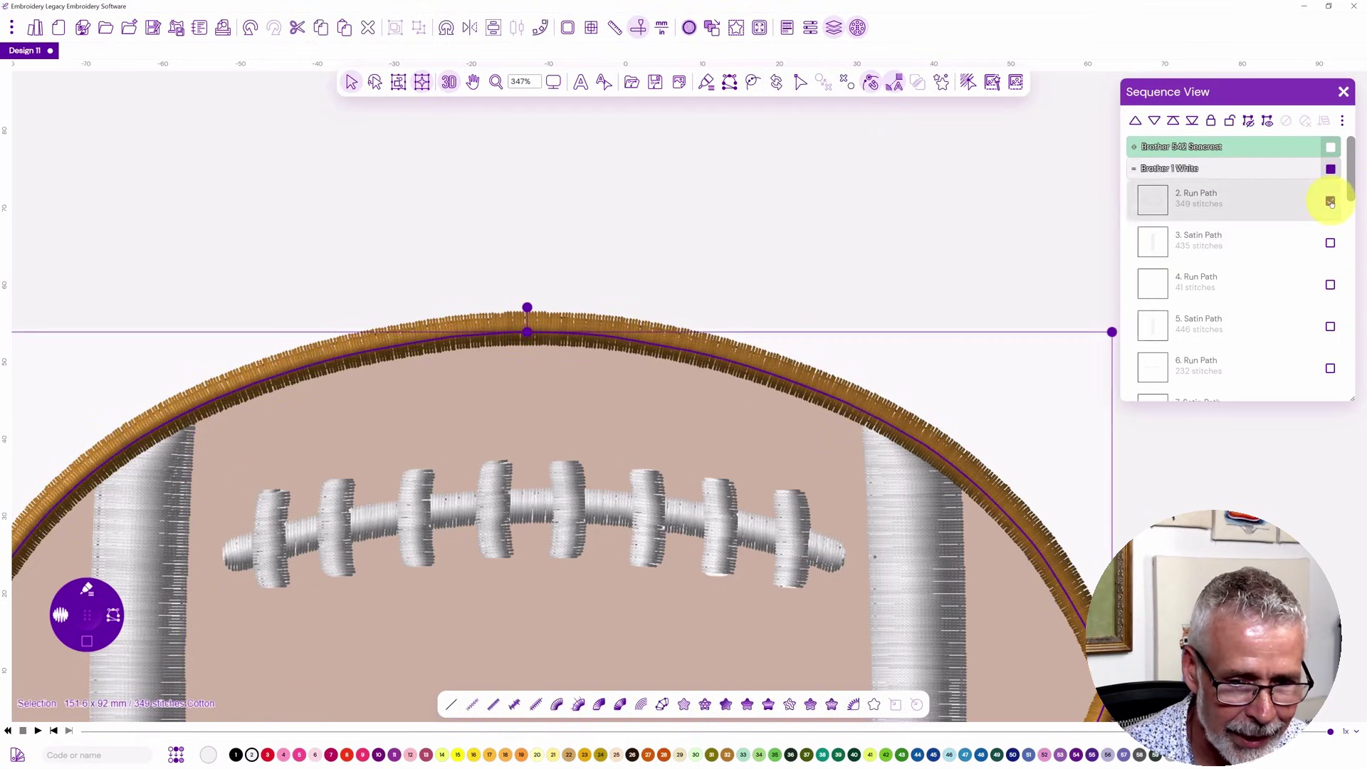
right_click(594, 335)
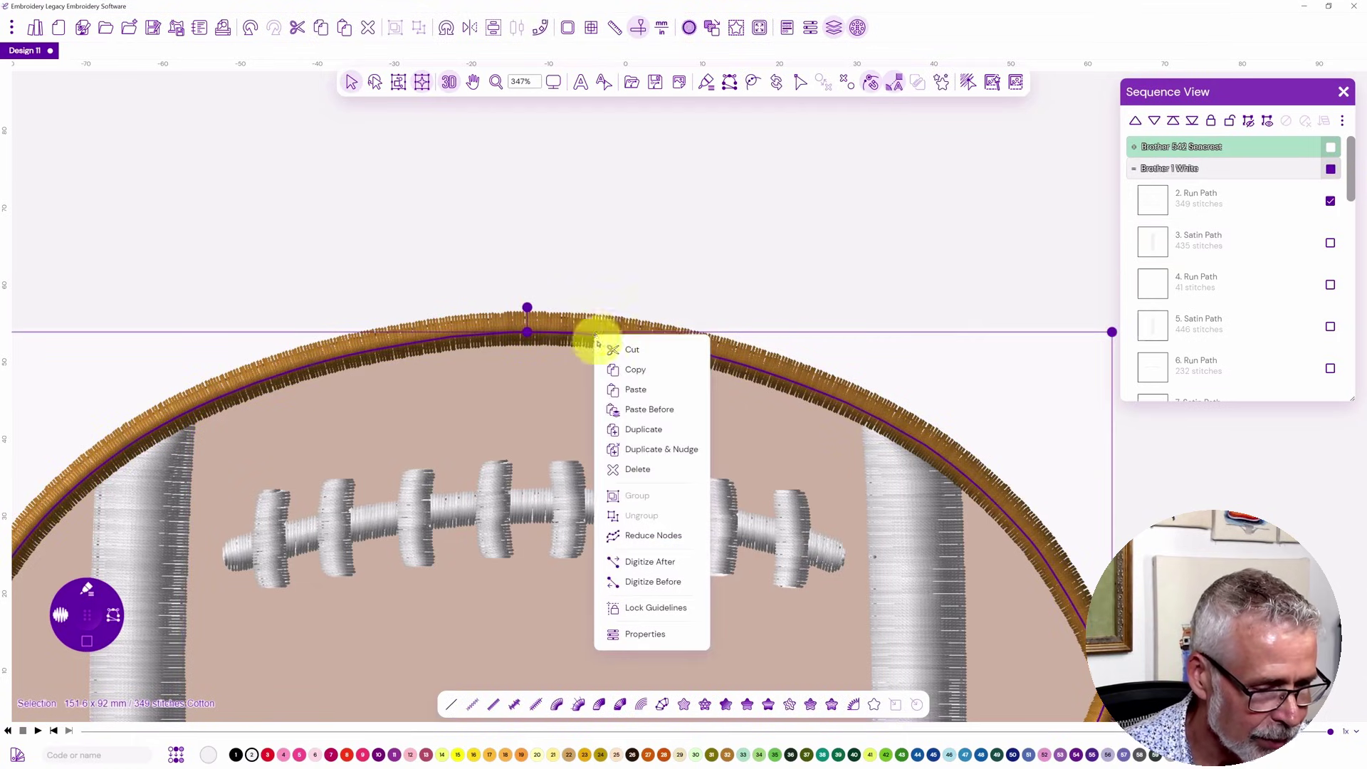
click(639, 562)
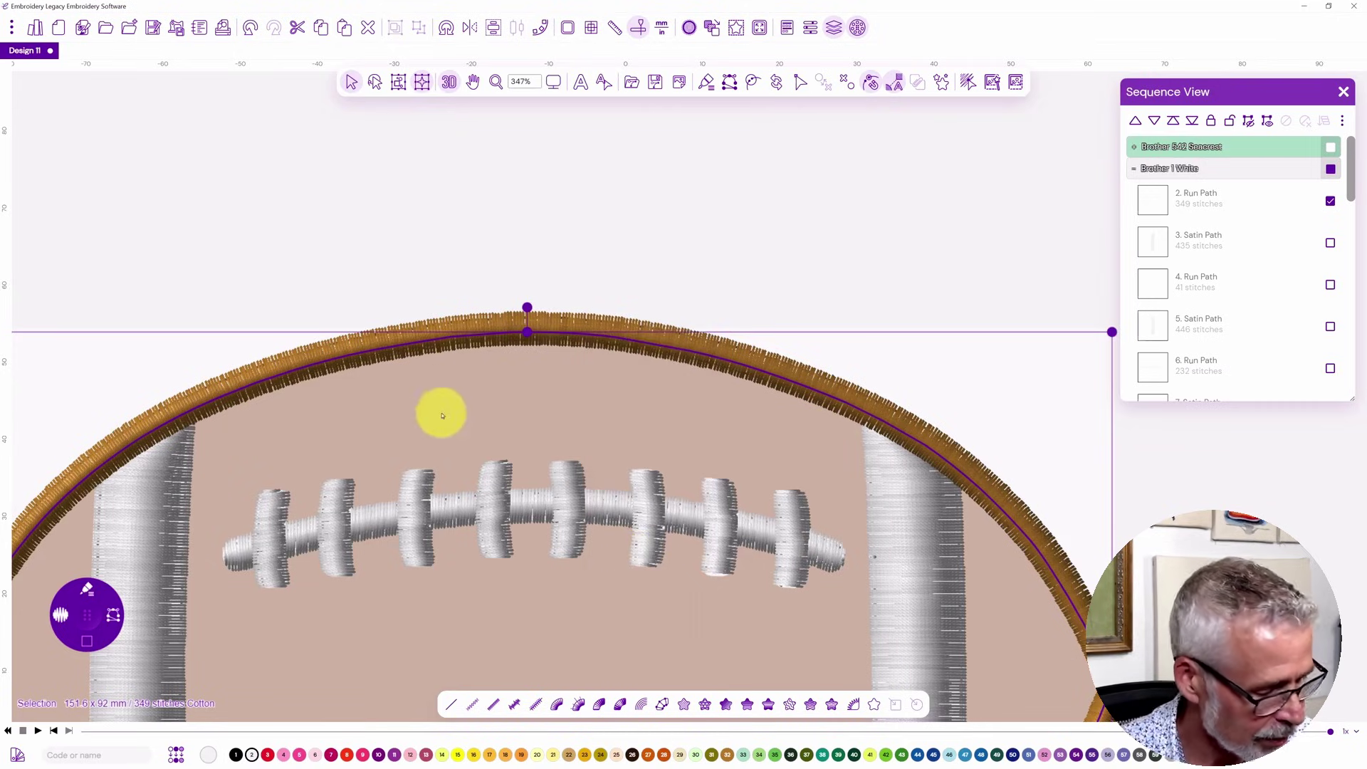
Draw a connecting run path about 42 by 12 mm under the border, from the outline's top centre to the left stripe's upper inner corner.
click(91, 587)
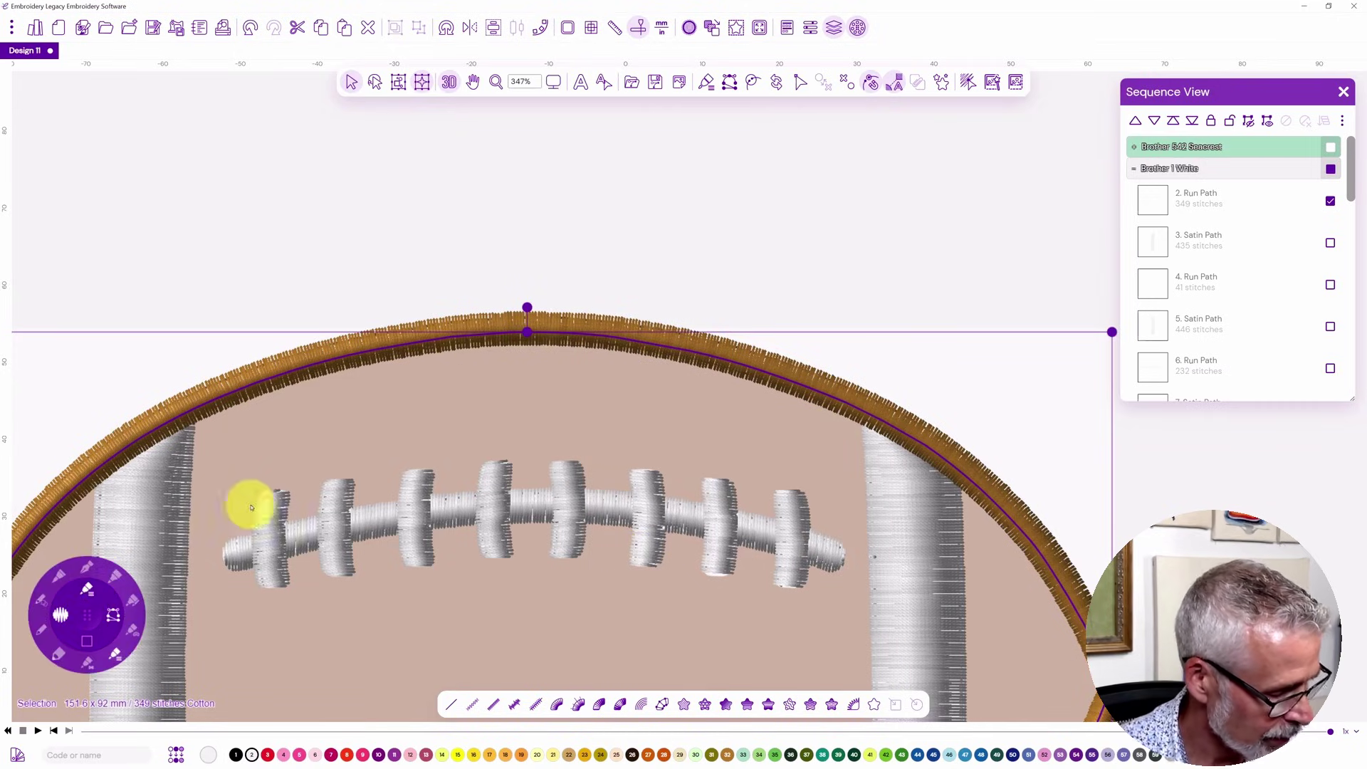
click(42, 630)
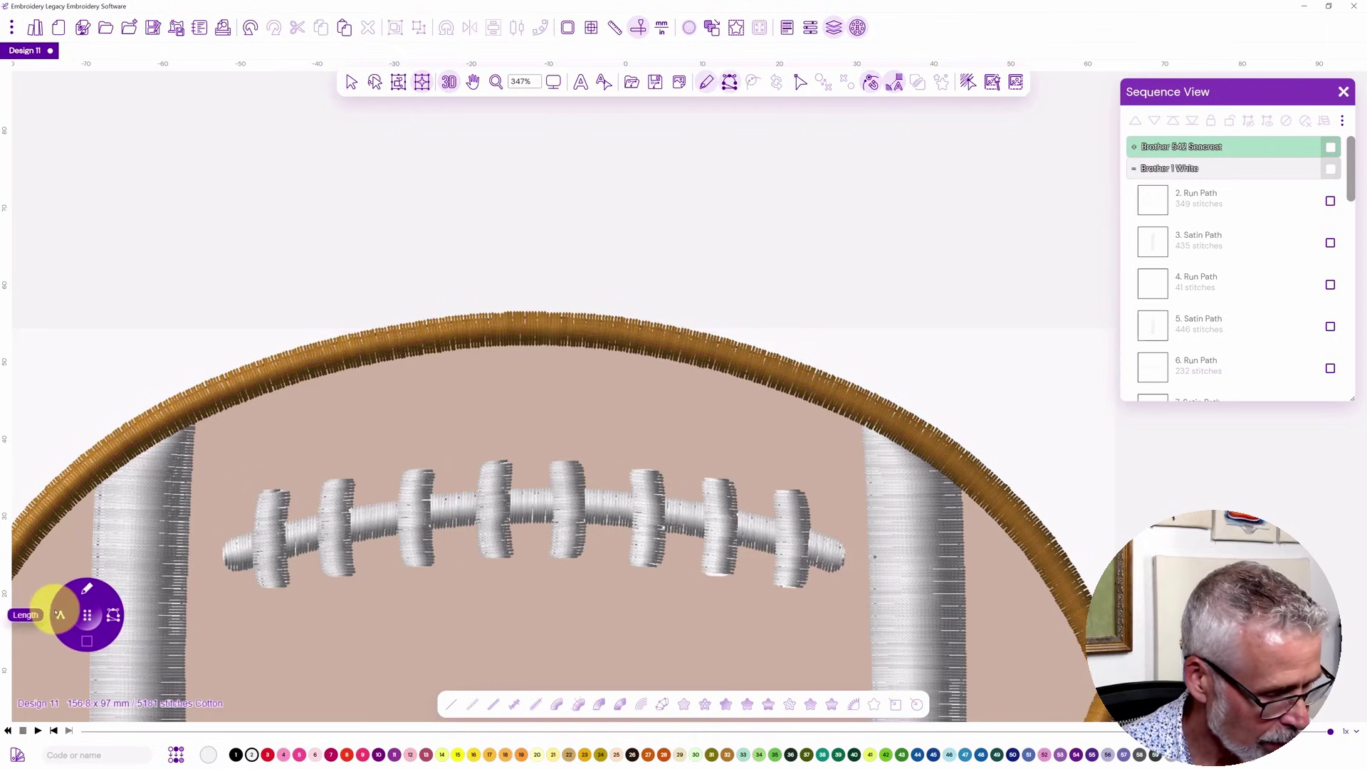
click(510, 335)
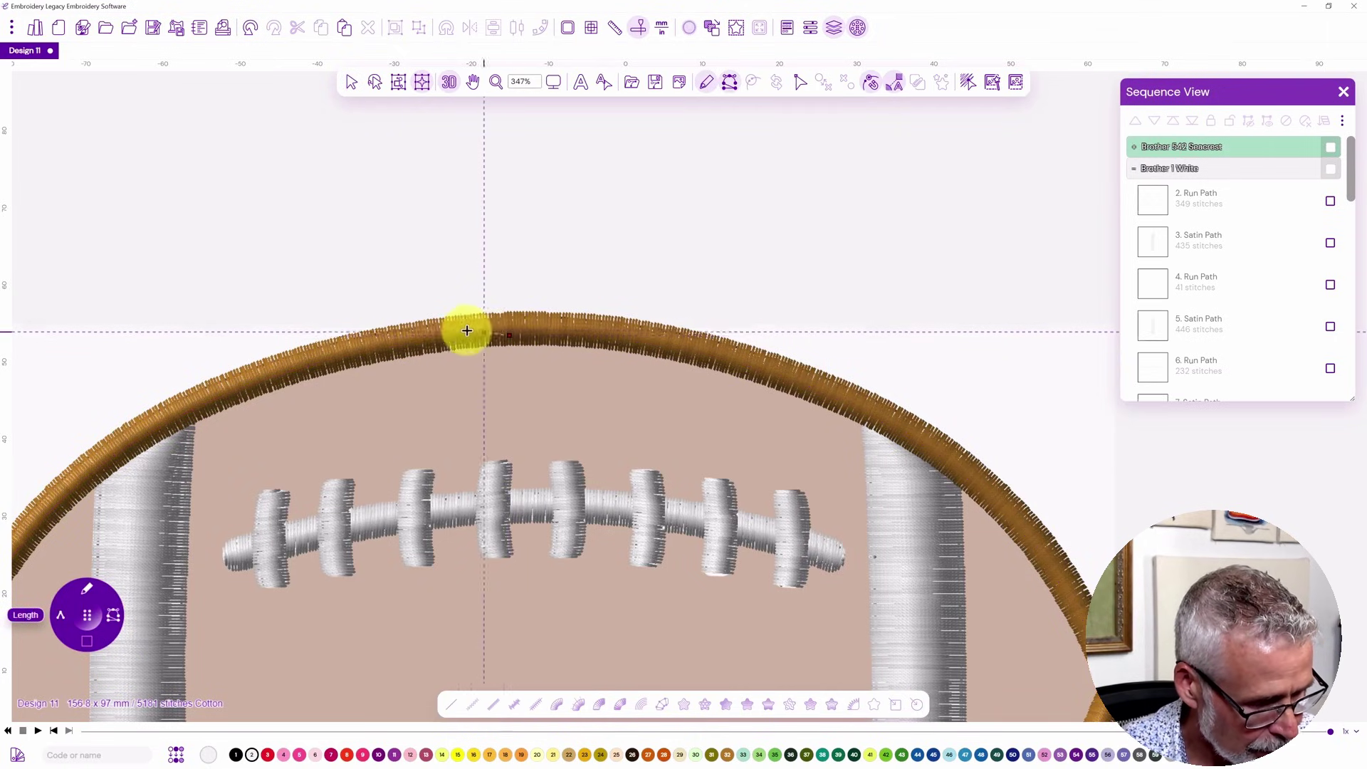
click(462, 337)
click(364, 351)
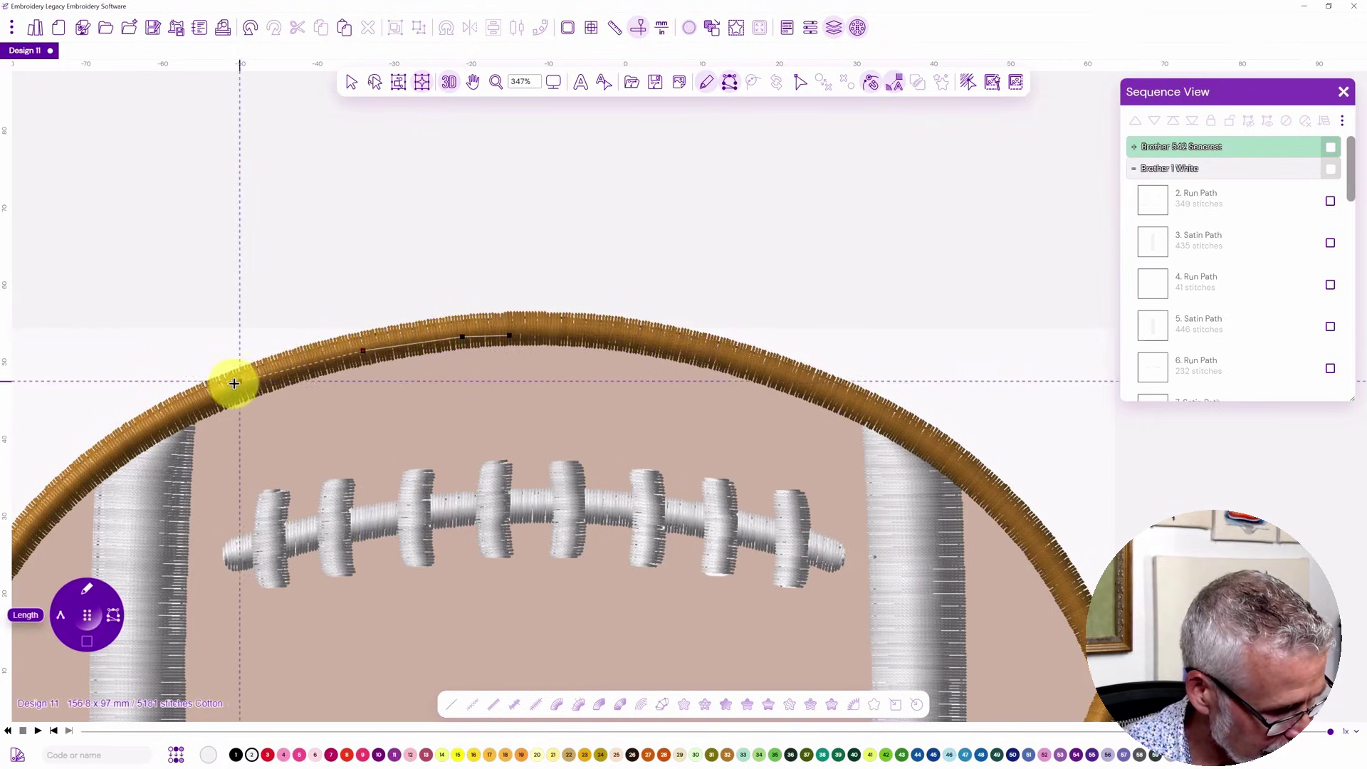
click(237, 388)
click(189, 412)
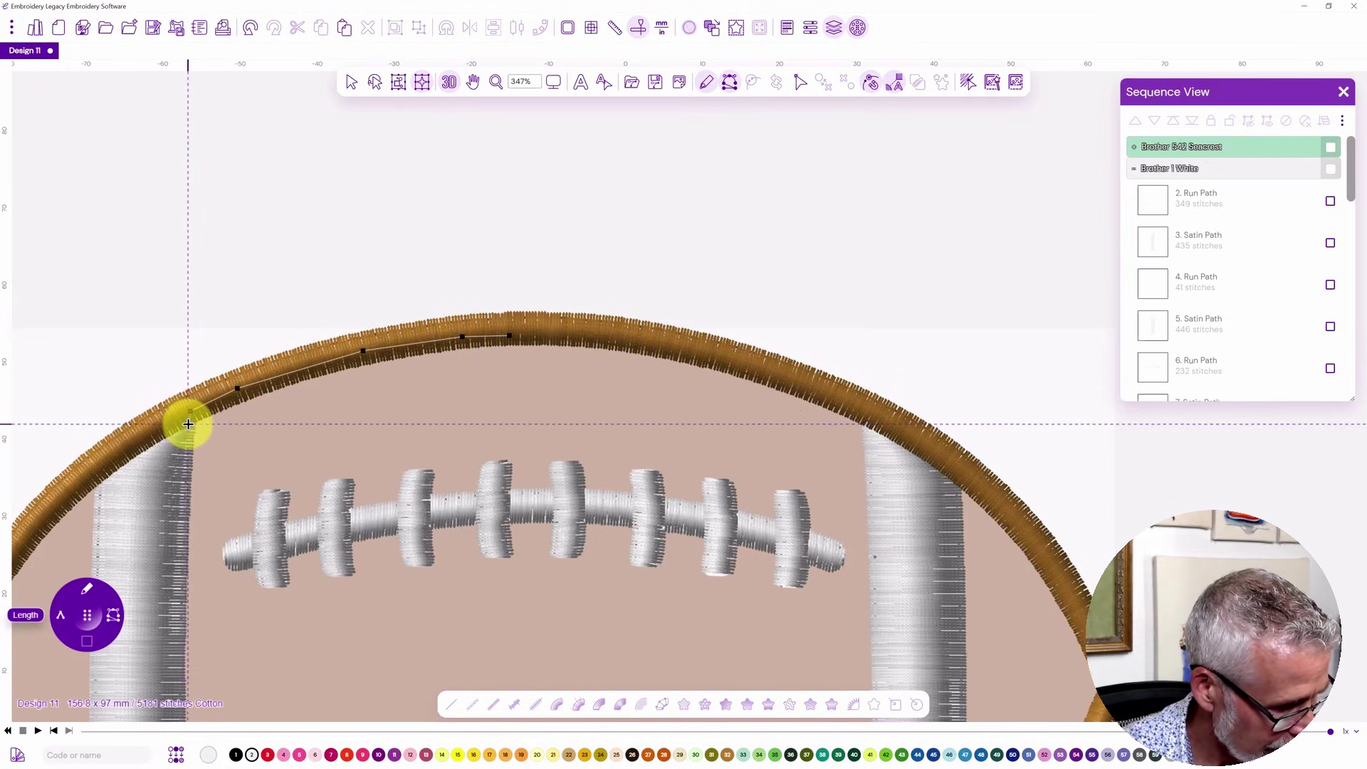
key(Return)
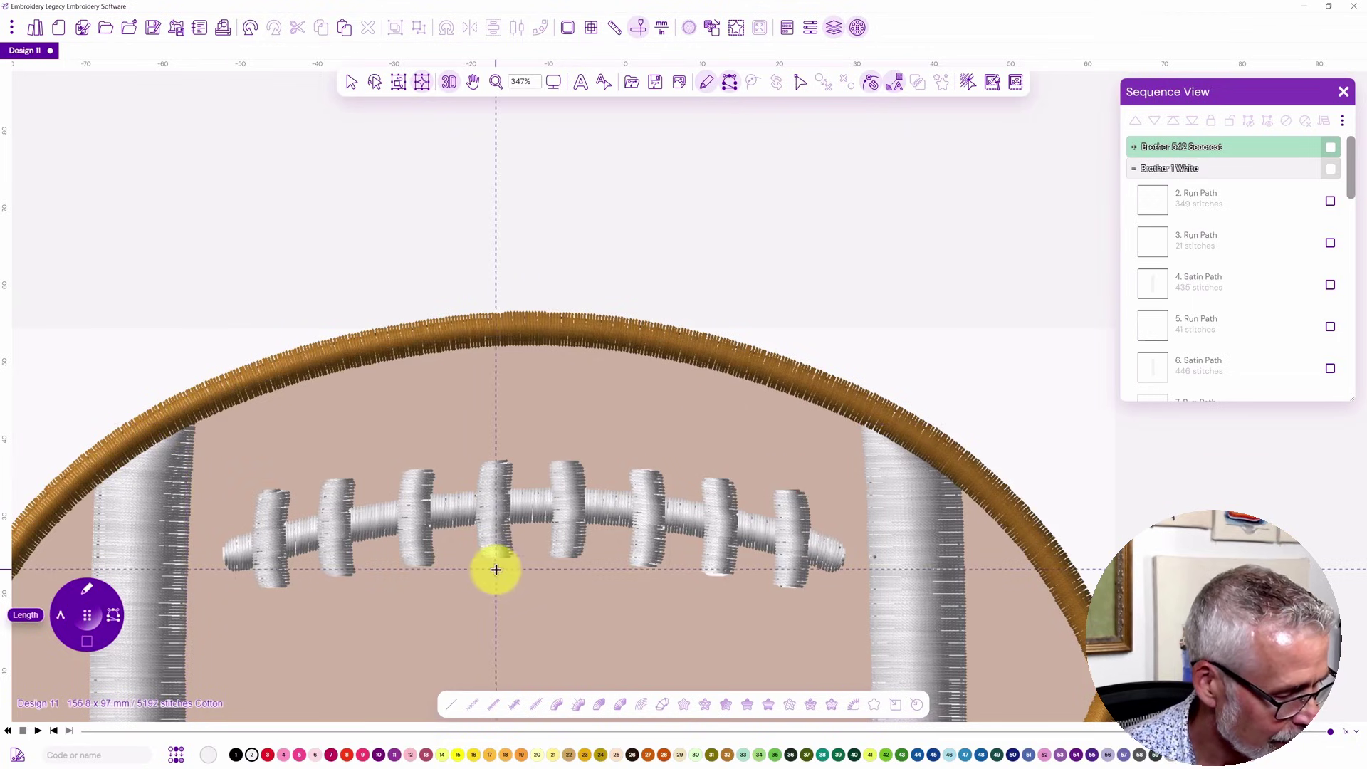
Compare the nodes of the football outline run and the new connecting run to check where they meet.
click(1156, 241)
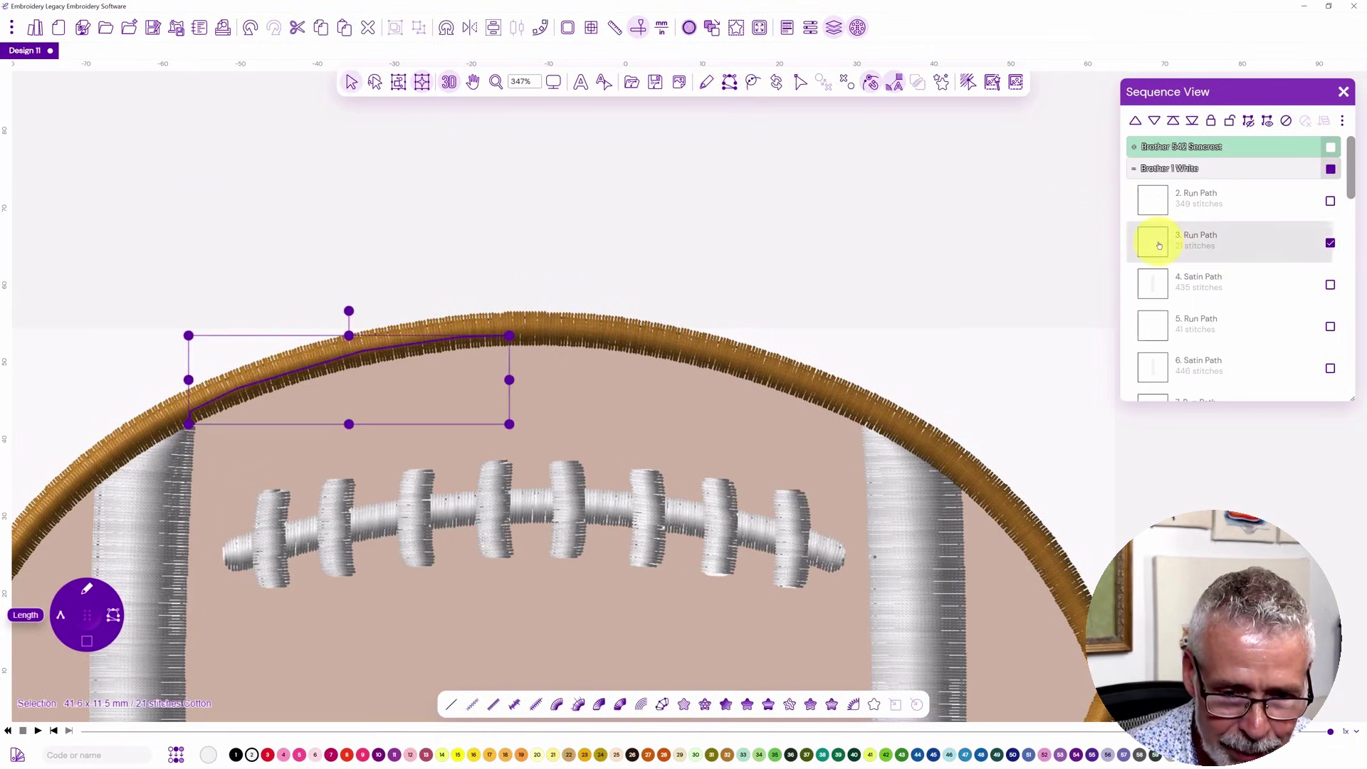
click(1153, 197)
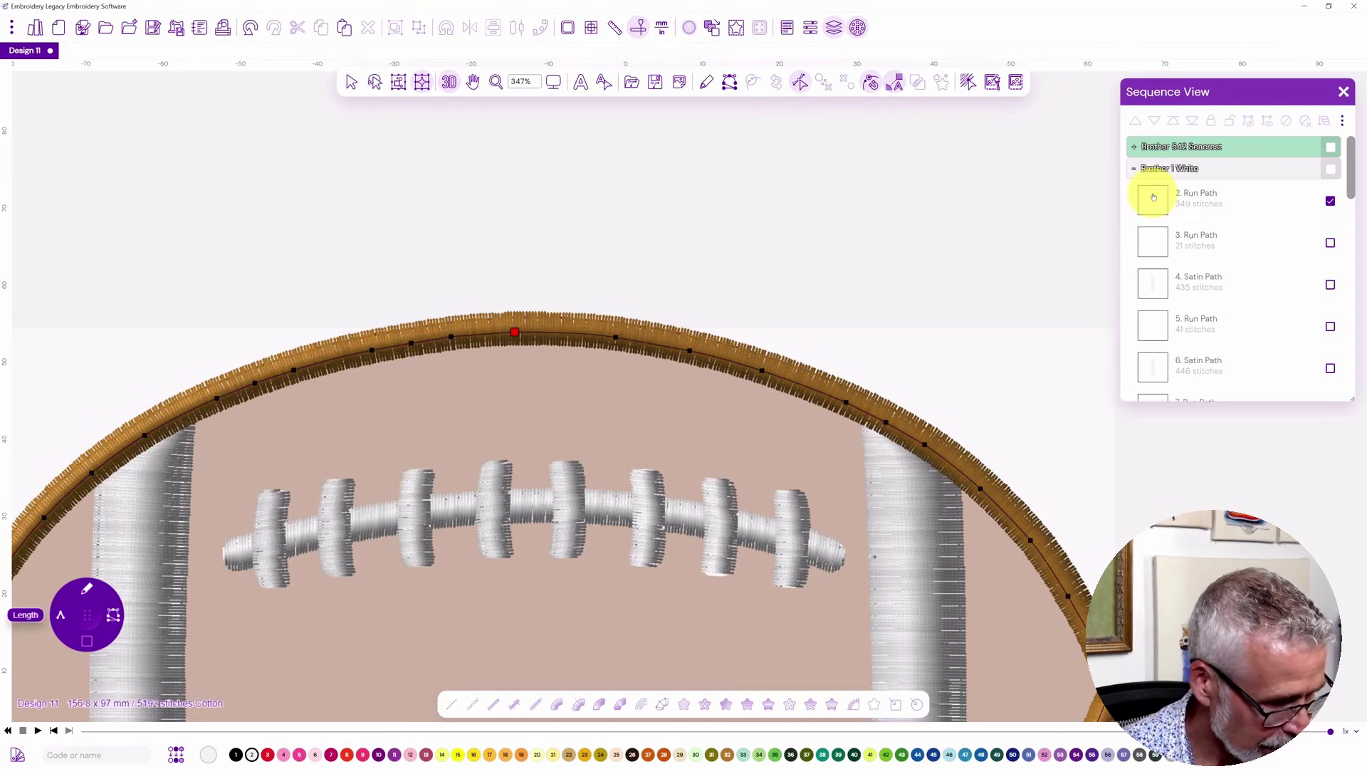
click(1154, 244)
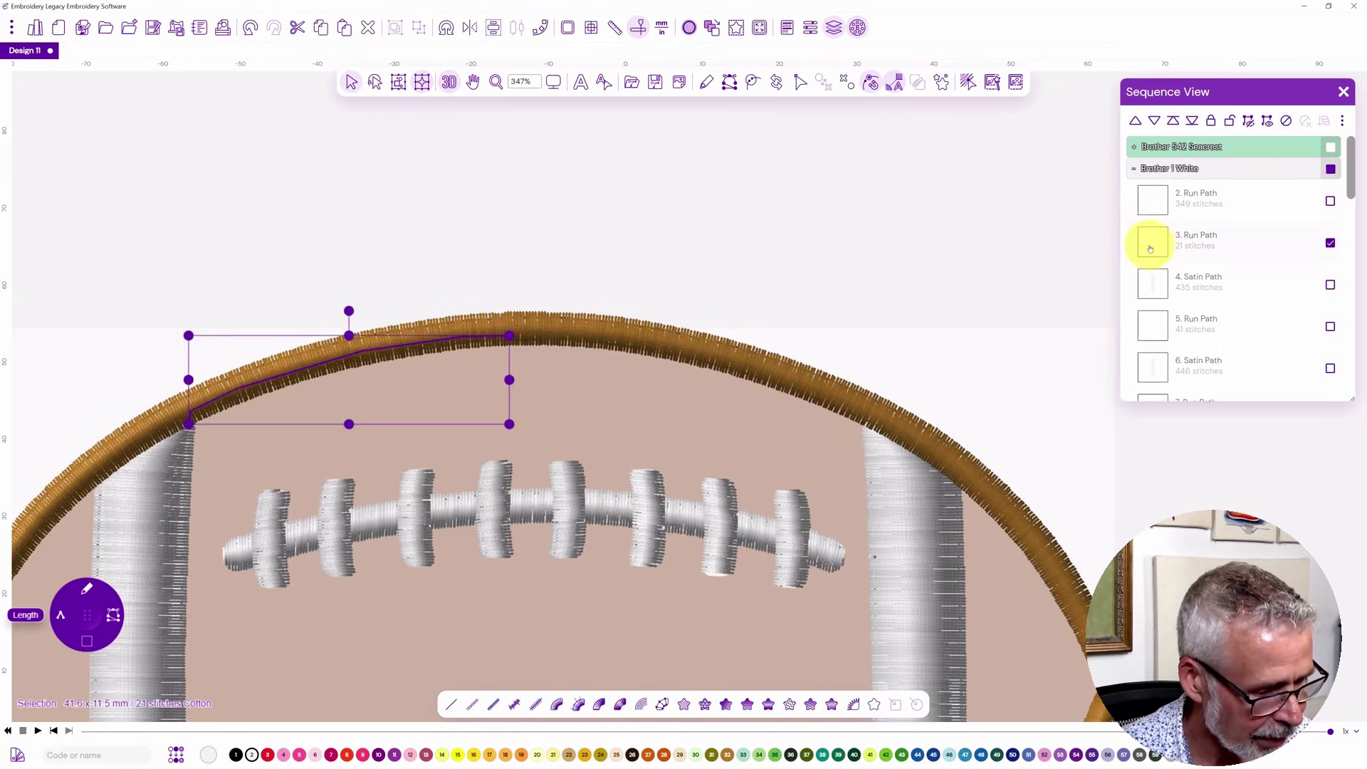
click(799, 82)
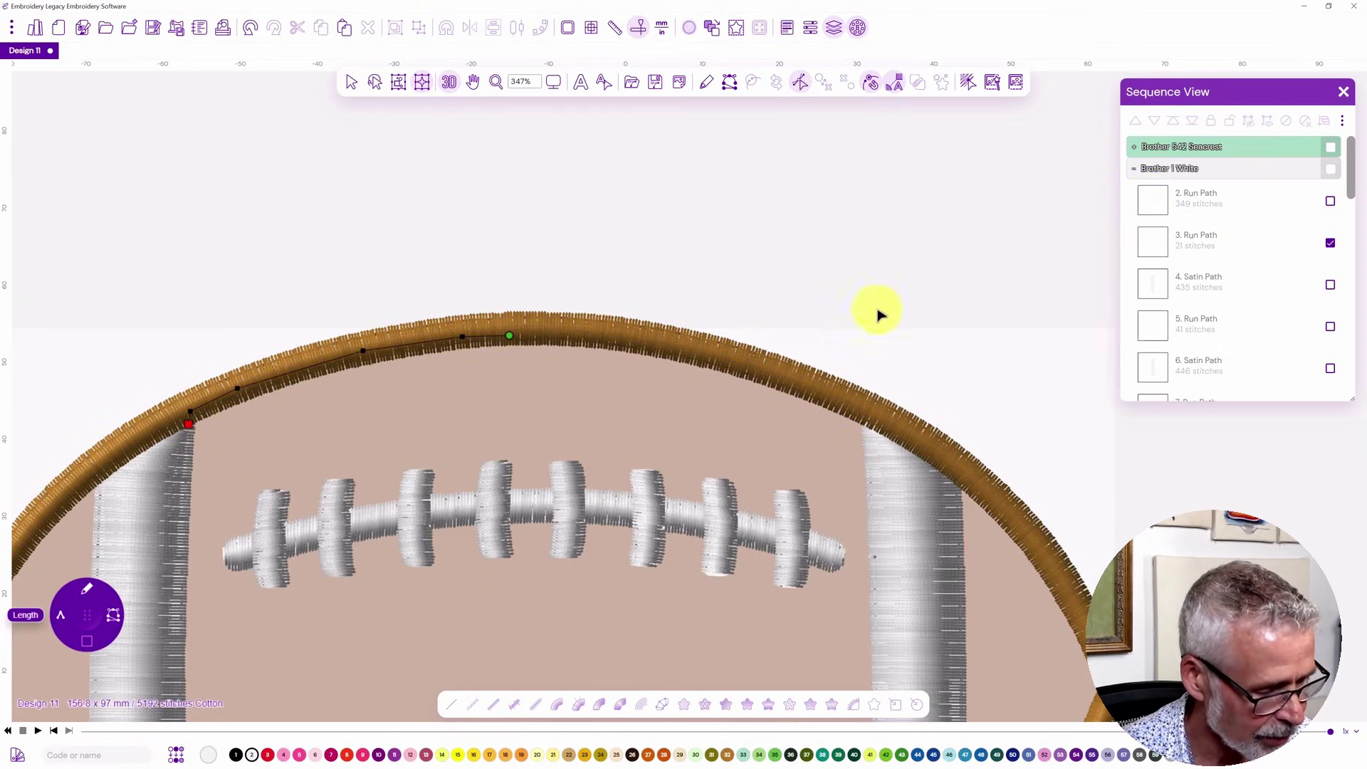